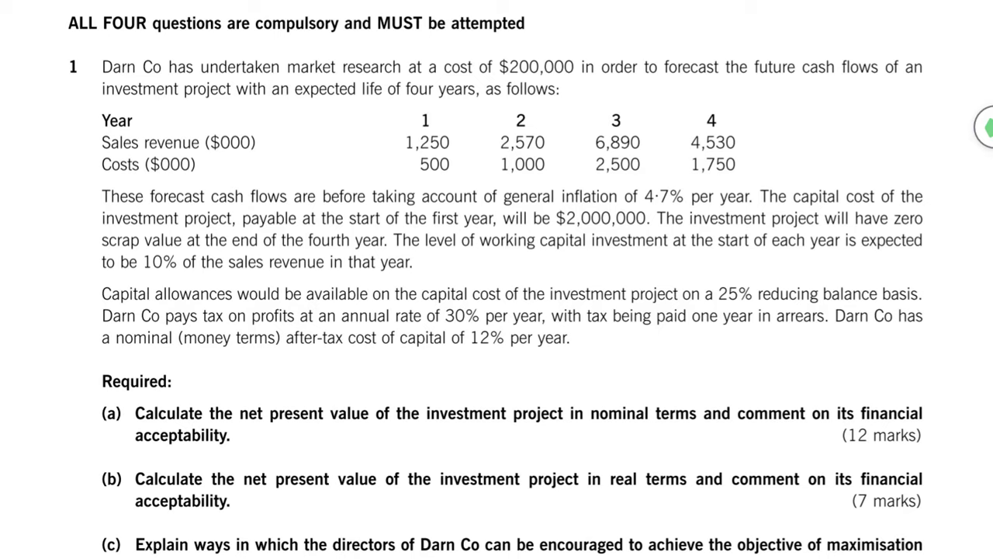
Step: Mark the cash flow table, the $2,000,000 capital cost and the 12% cost of capital in the exam question
mouse_move(103, 89)
left_mouse_down()
mouse_move(472, 110)
mouse_move(731, 96)
mouse_move(759, 180)
mouse_move(590, 199)
mouse_move(95, 185)
mouse_move(155, 71)
left_mouse_up()
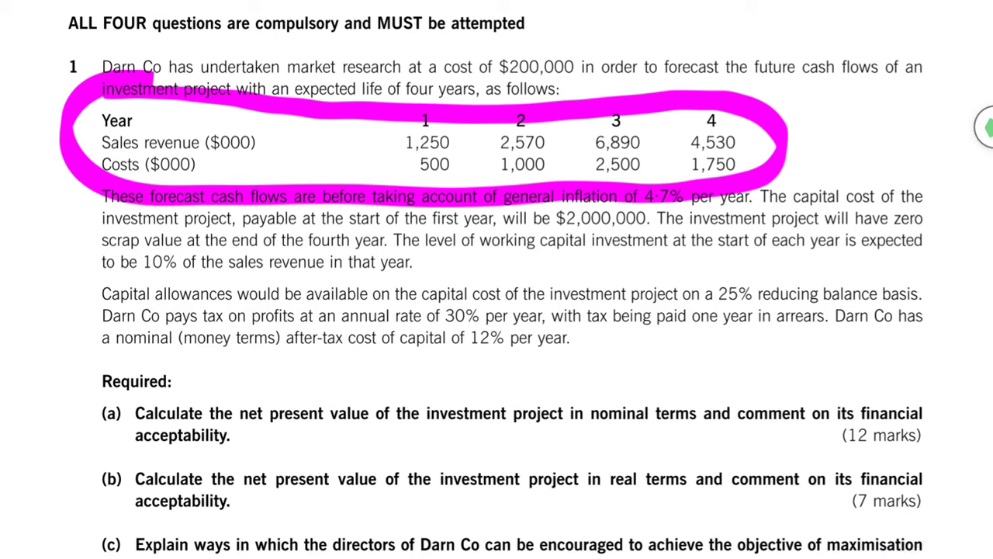
mouse_move(652, 222)
left_mouse_down()
mouse_move(648, 211)
mouse_move(516, 207)
mouse_move(614, 228)
mouse_move(655, 220)
left_mouse_up()
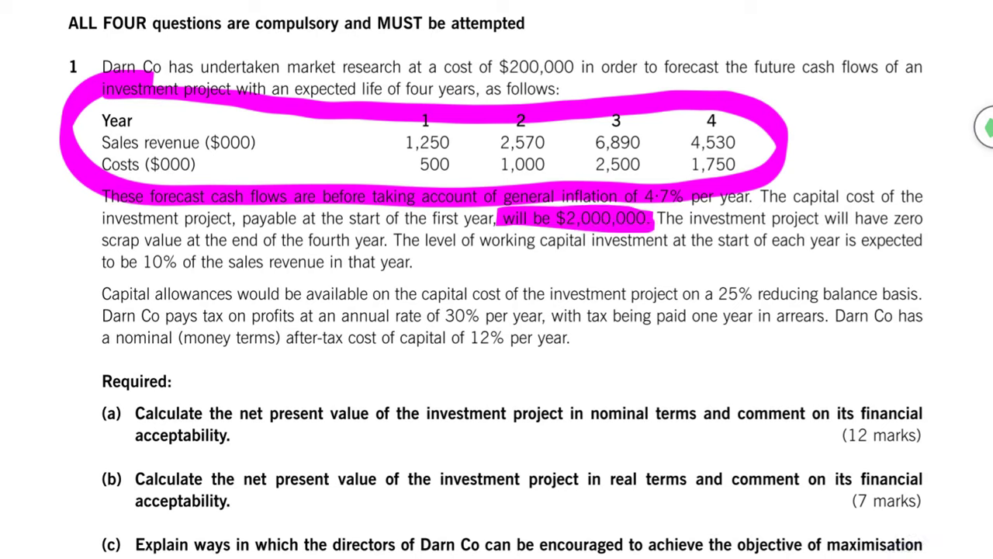
mouse_move(506, 338)
left_mouse_down()
mouse_move(577, 347)
mouse_move(468, 351)
left_mouse_up()
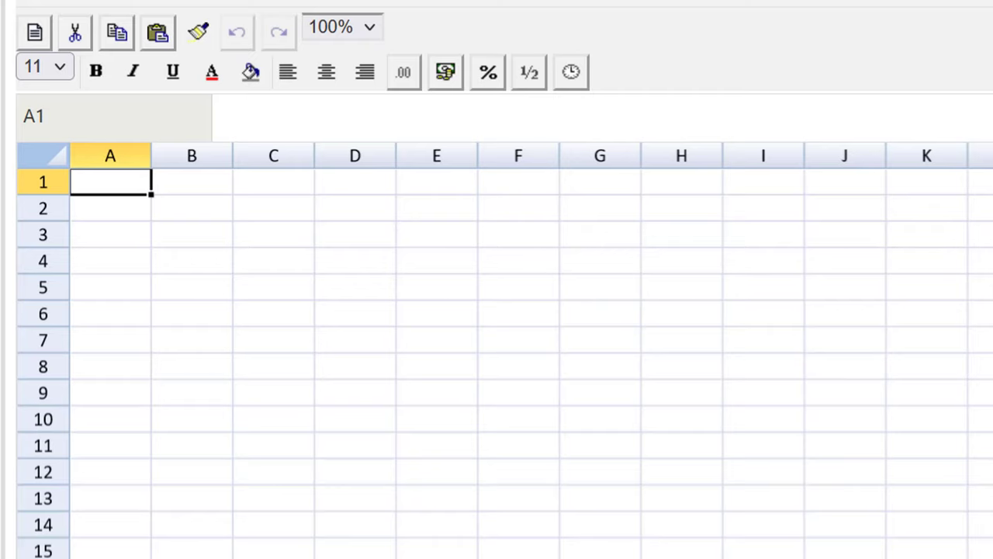
Step: Enter the heading Years in cell C2 of the blank spreadsheet
scroll(328, 221, "up", 5)
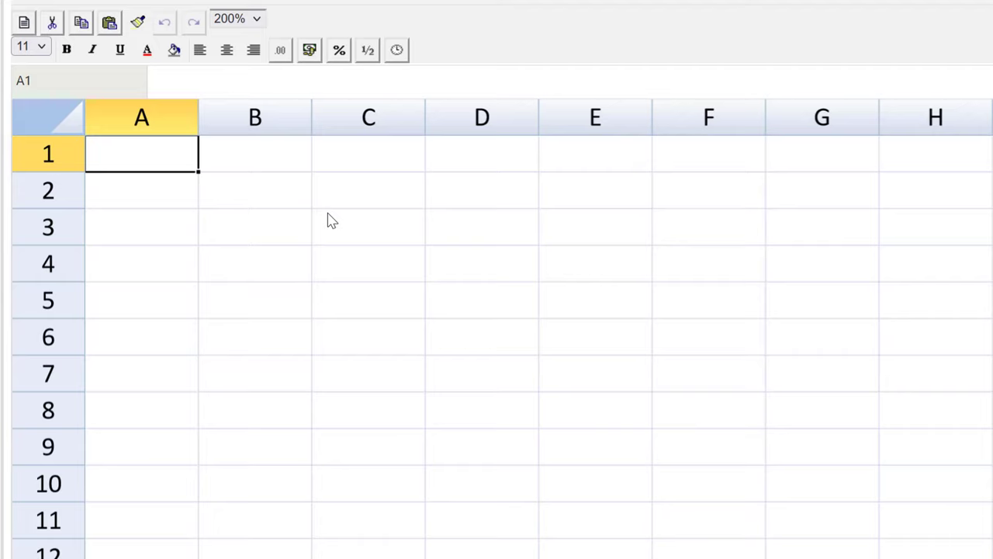
key("Down")
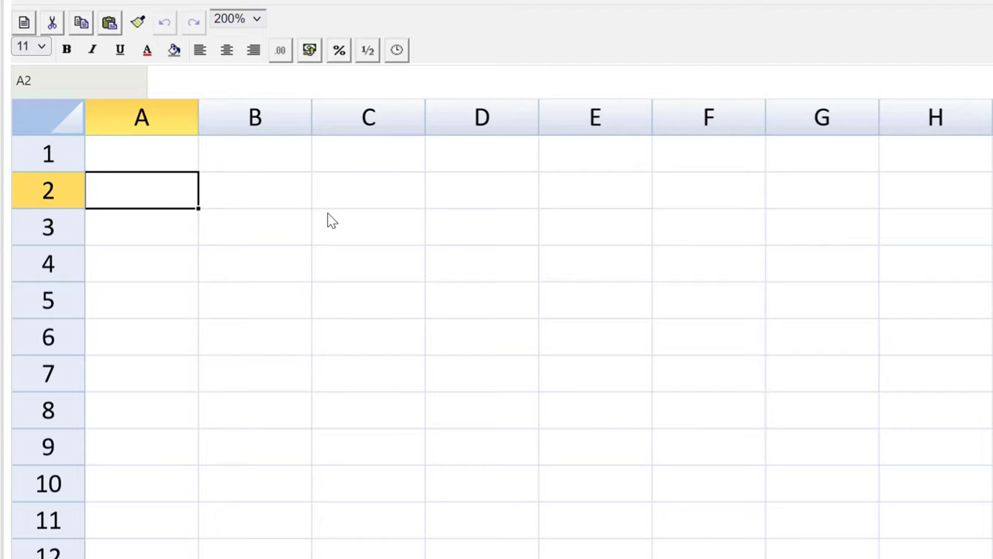
key("Right")
key("Right")
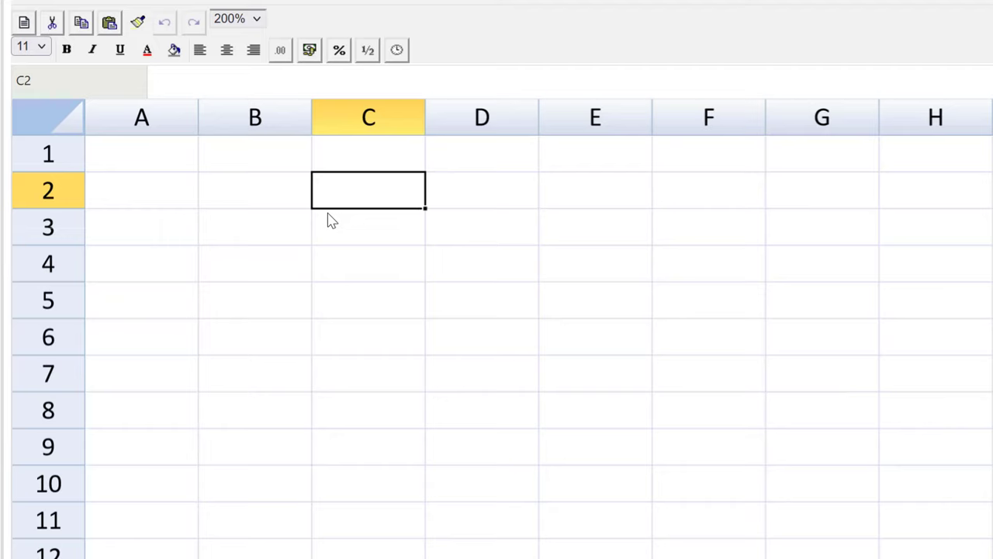
type("Years")
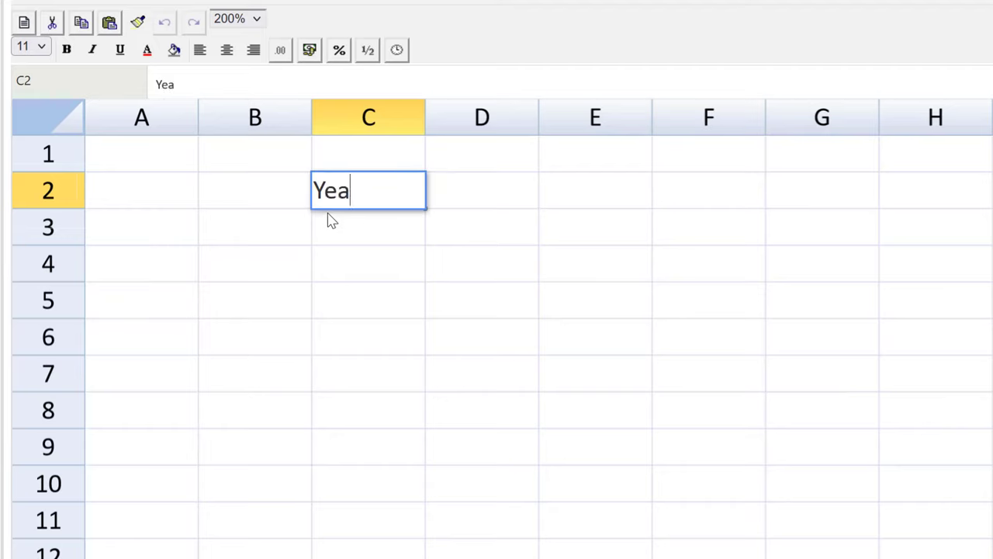
key("Return")
Step: Number the year columns 0, 1, 2, 3 and 4 across cells B3 to F3
type("0")
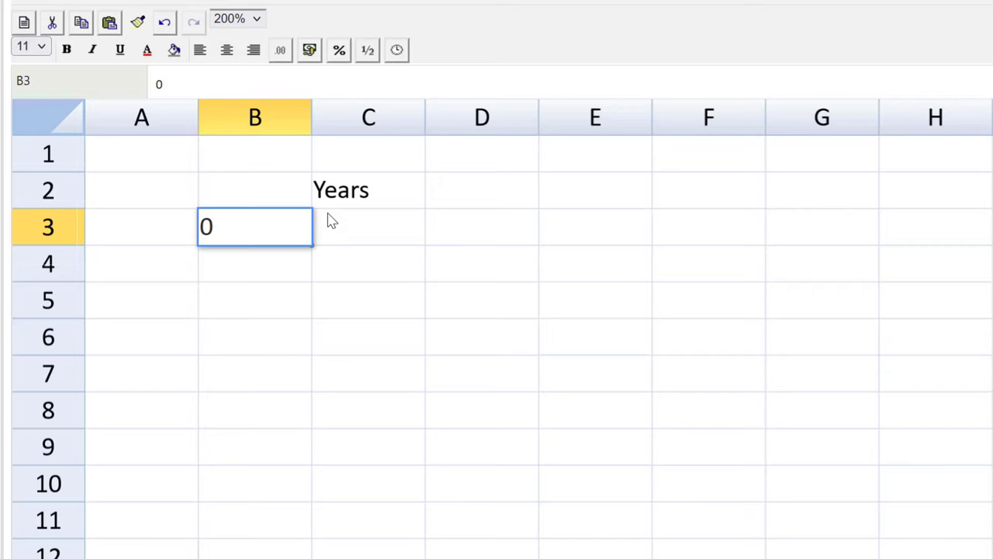
key("Tab")
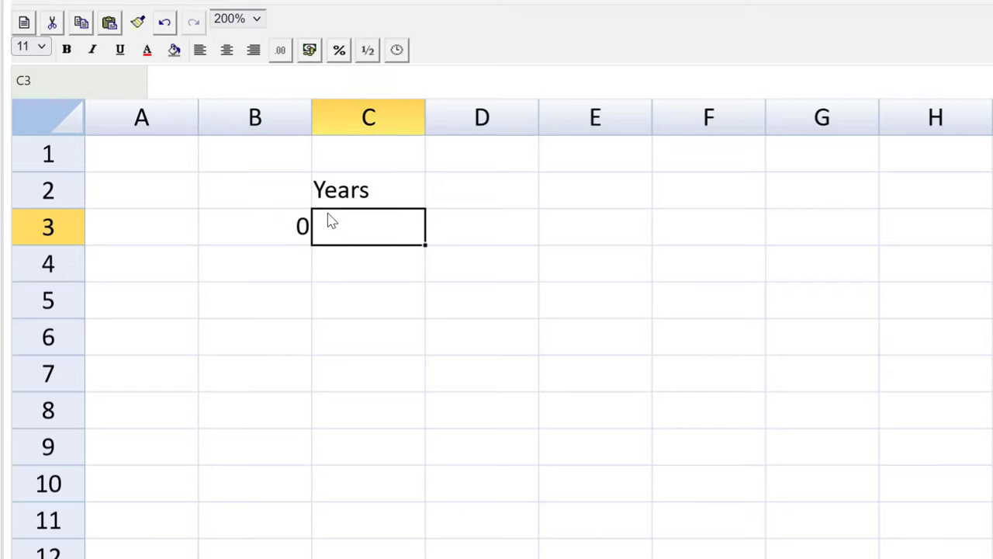
type("1")
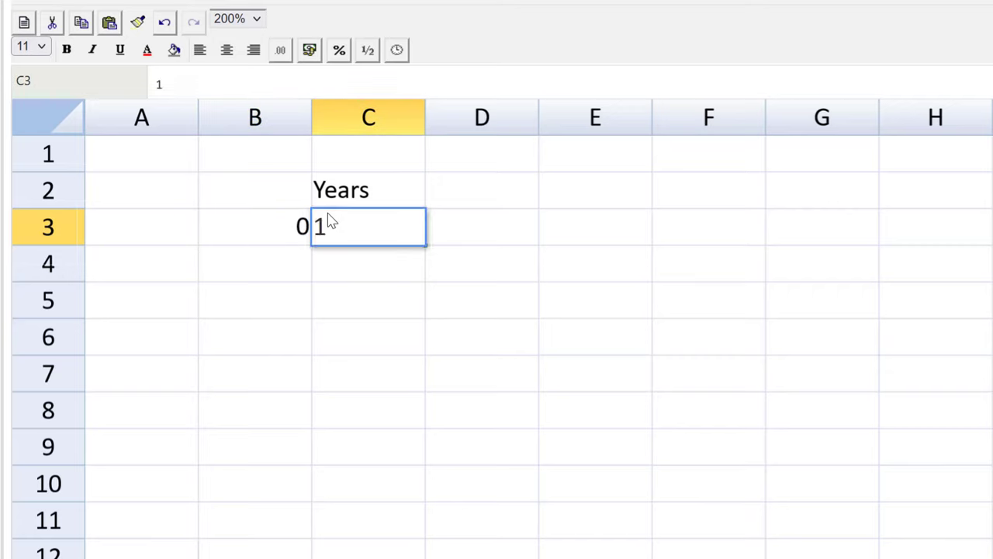
key("Tab")
type("2")
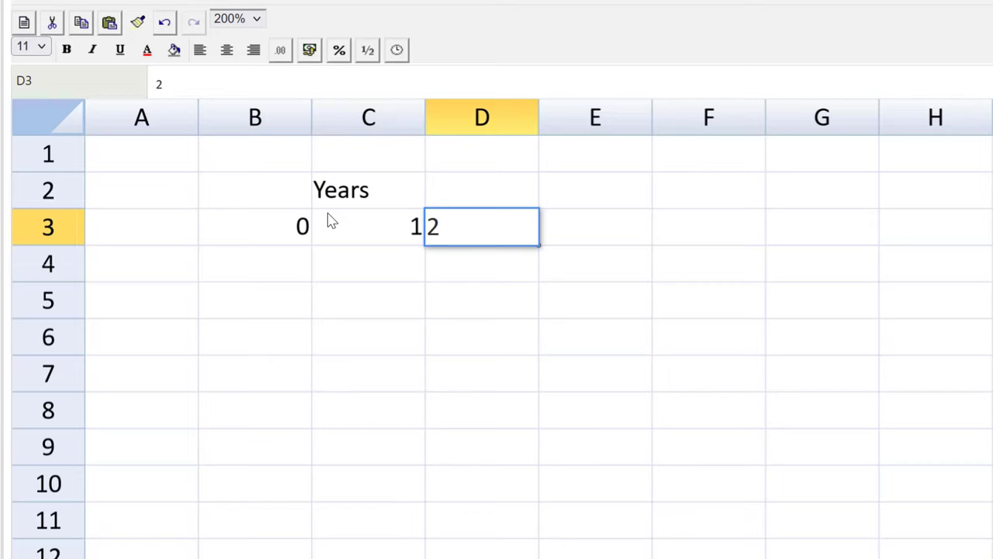
key("Tab")
type("3")
key("Tab")
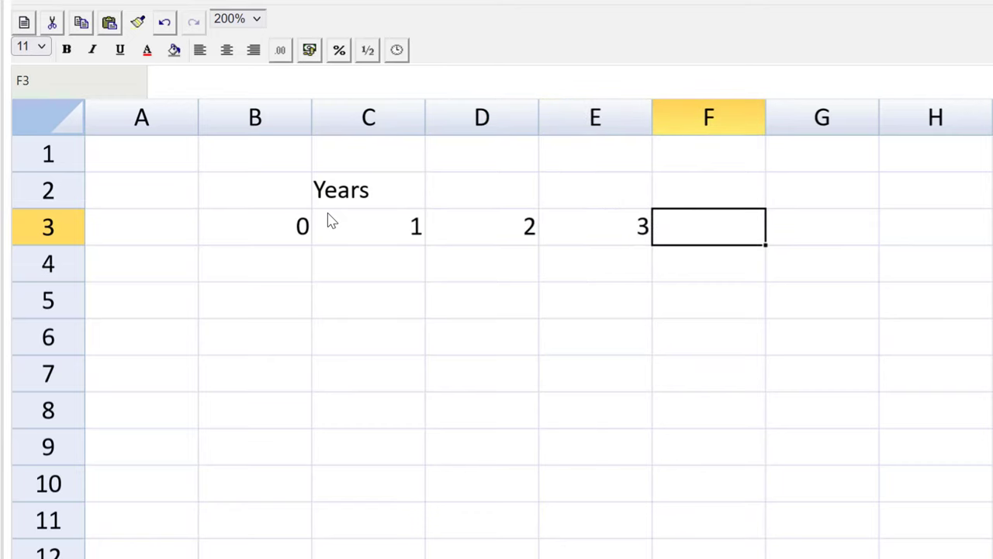
type("4")
key("Return")
Step: Enter the unit label '$ 000 in cell D2 beside the Years heading
key("Up")
key("Up")
key("Left")
key("Left")
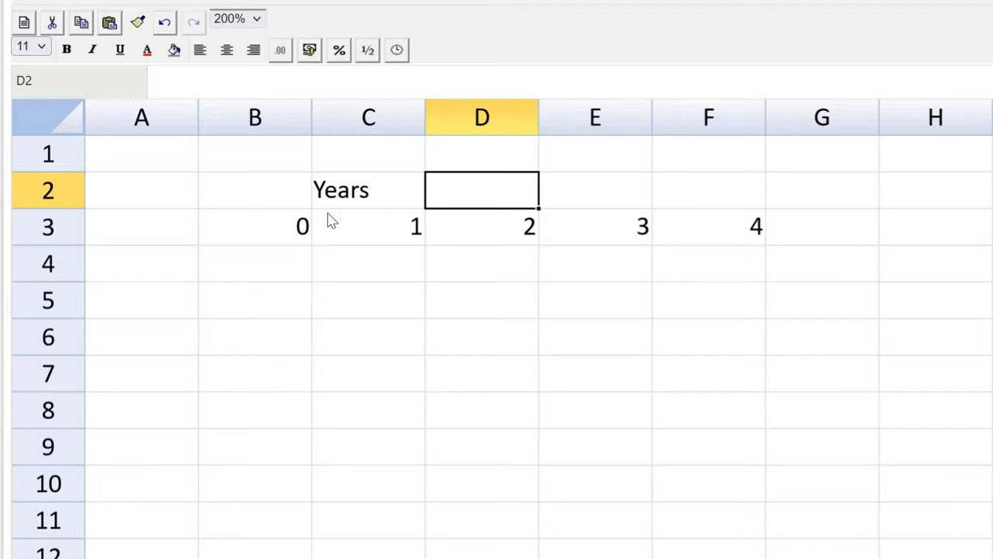
type("'")
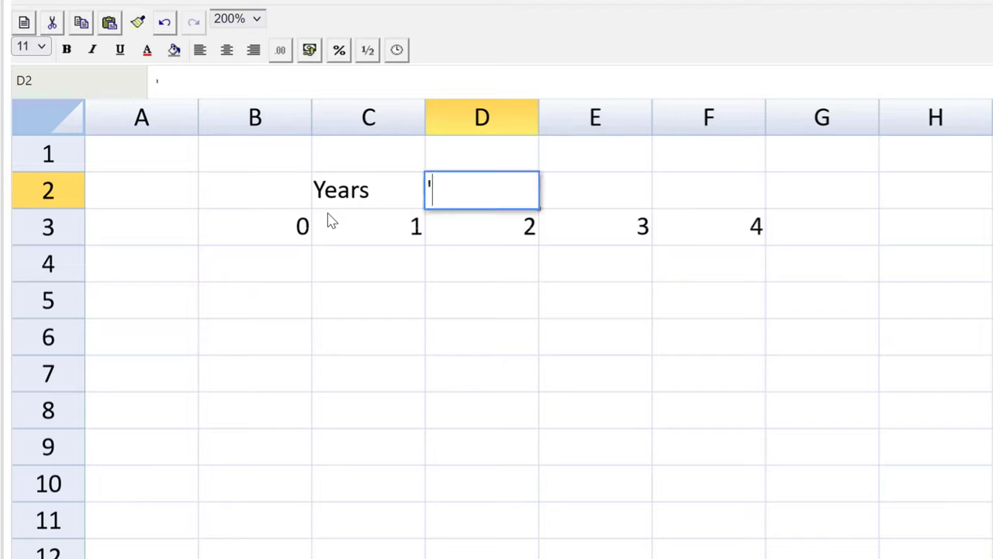
type("$ 000")
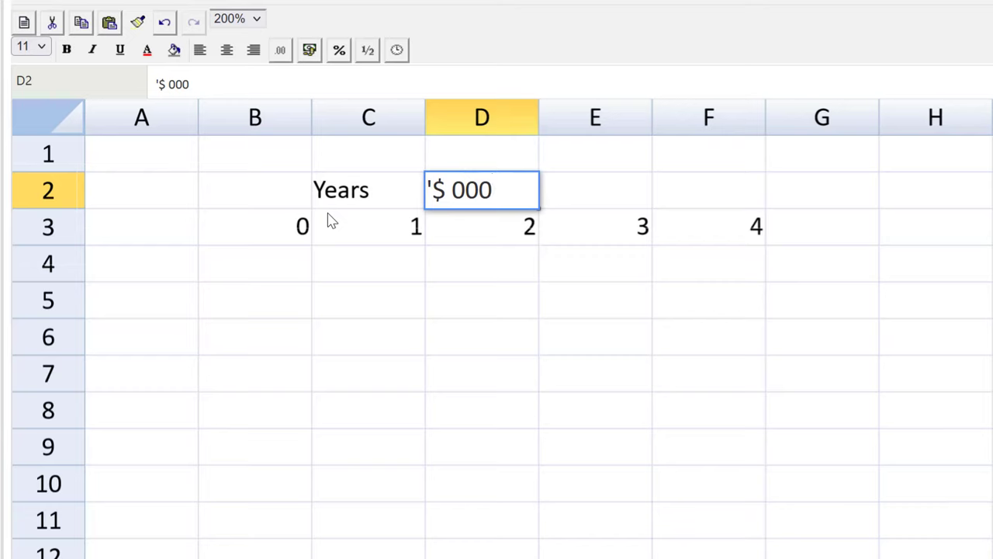
key("Return")
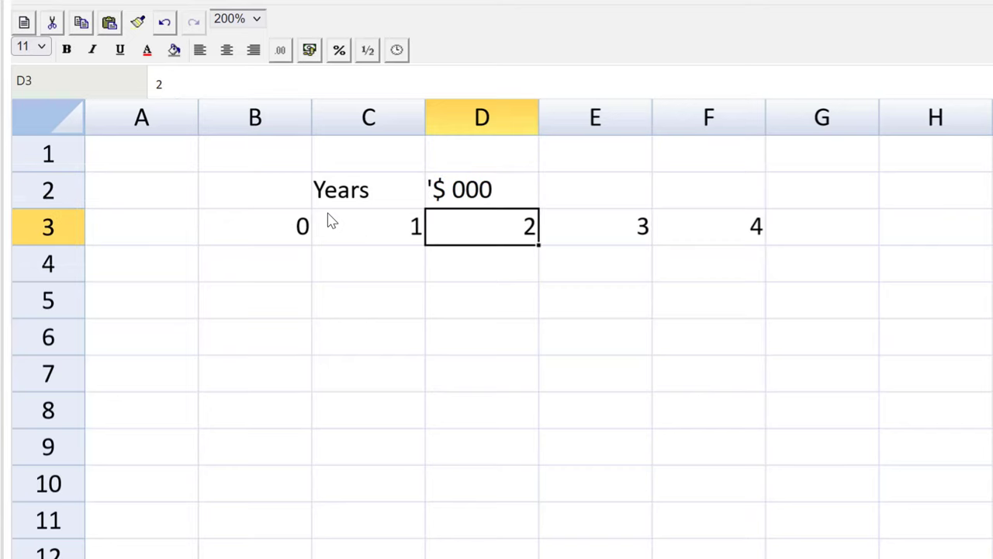
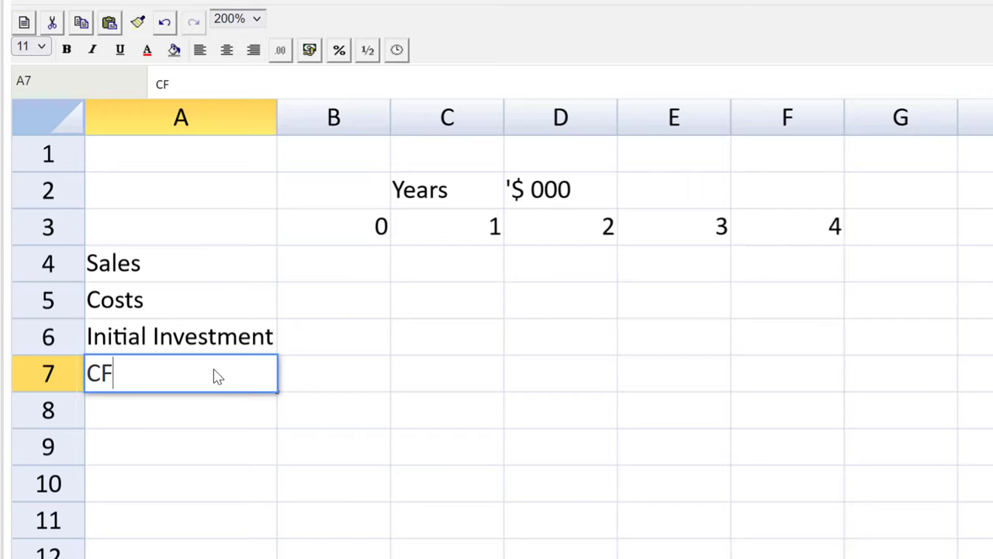
Step: Fill the Sales row for years 1 to 4 with 1250, 2570, 6890 and 4530
key("Up")
key("Up")
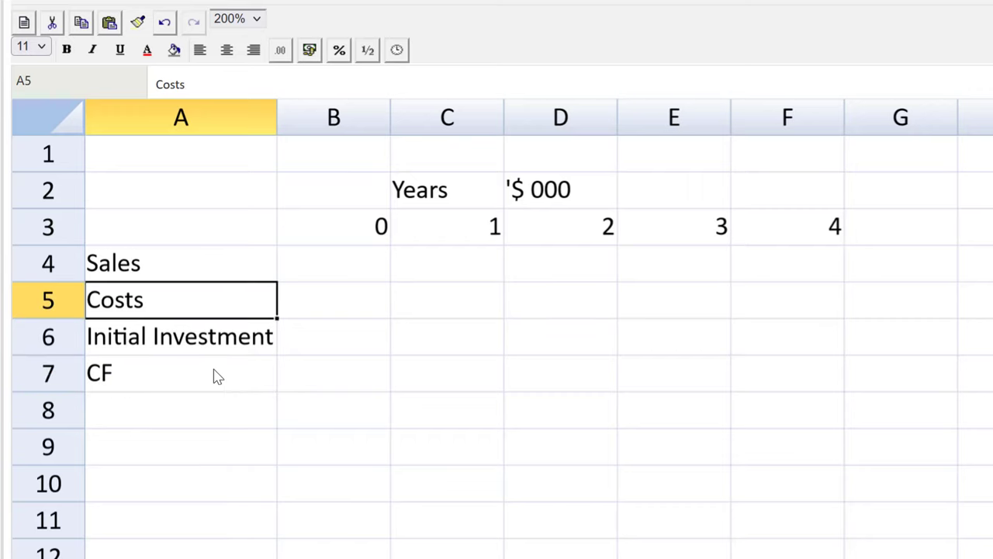
key("Up")
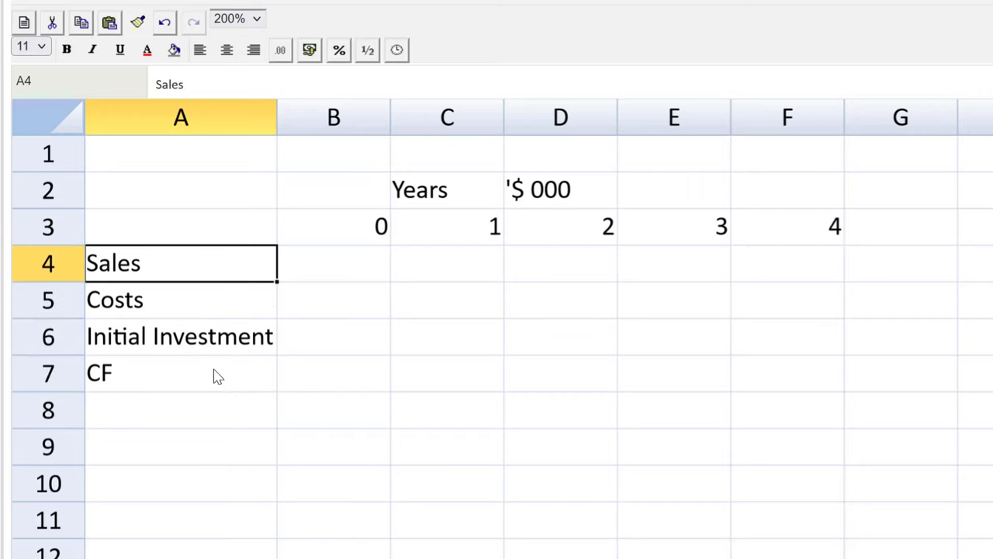
key("Right")
key("Right")
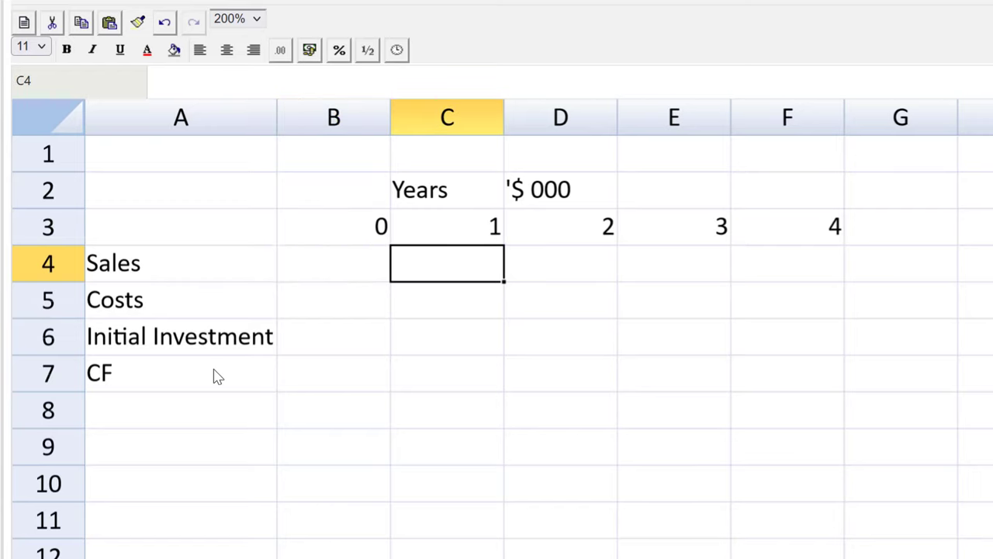
type("1250")
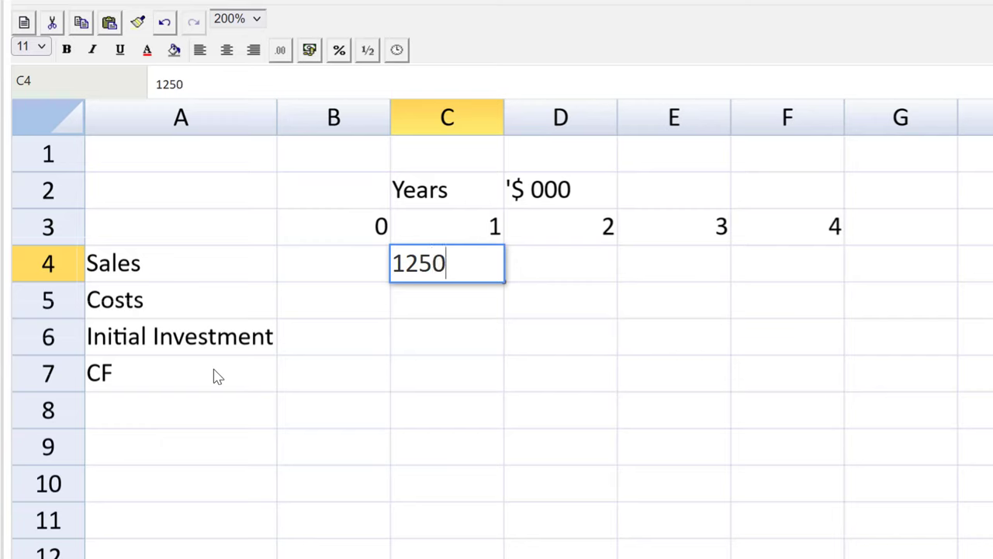
key("Tab")
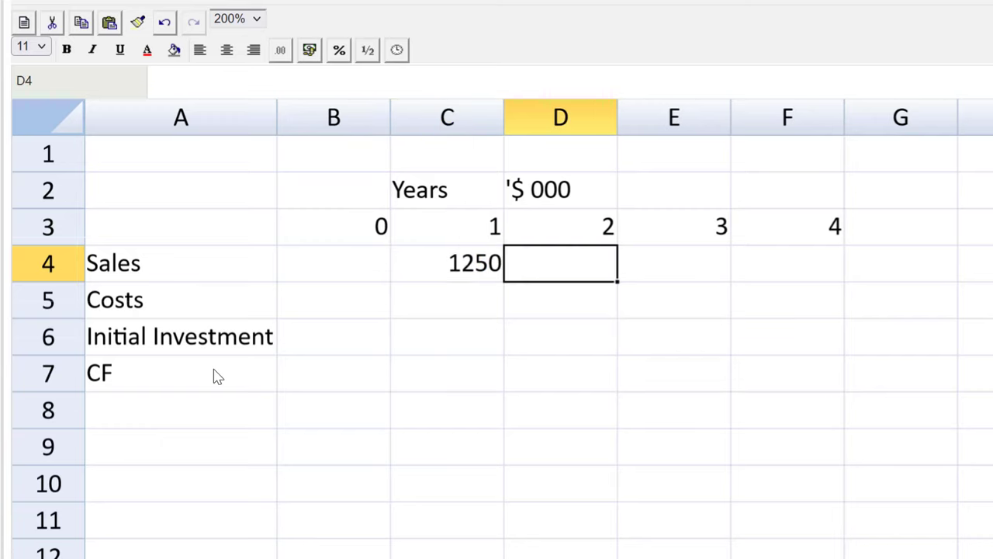
type("2570")
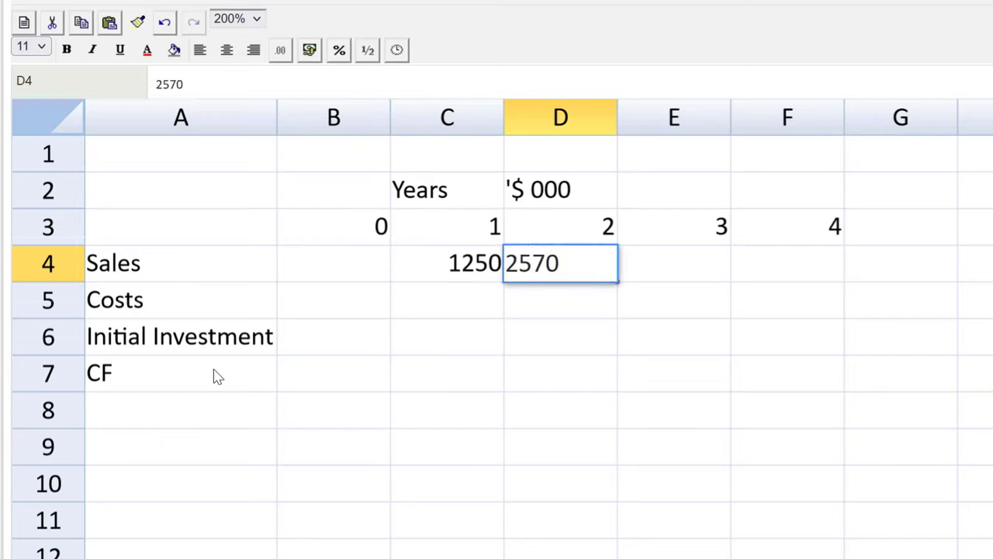
key("Tab")
type("6890")
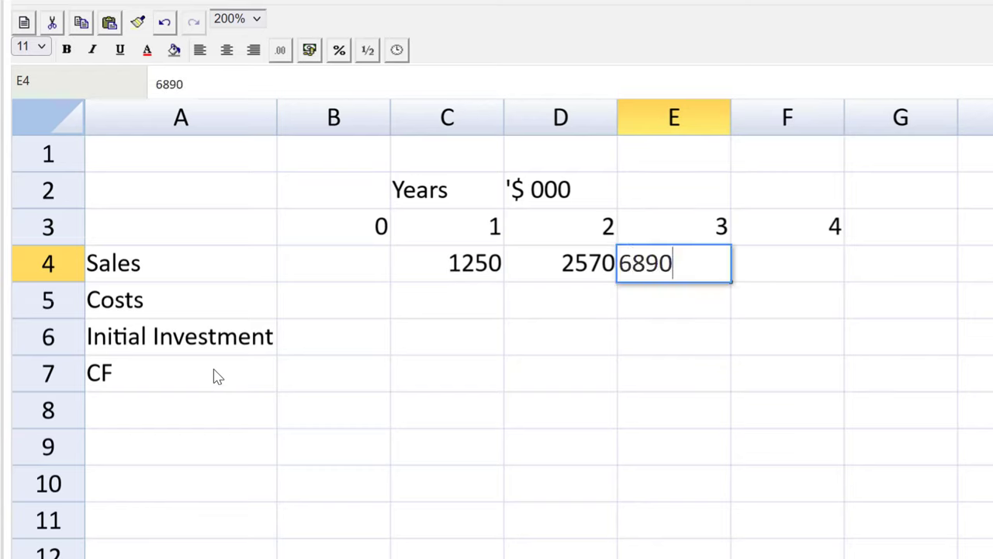
key("Tab")
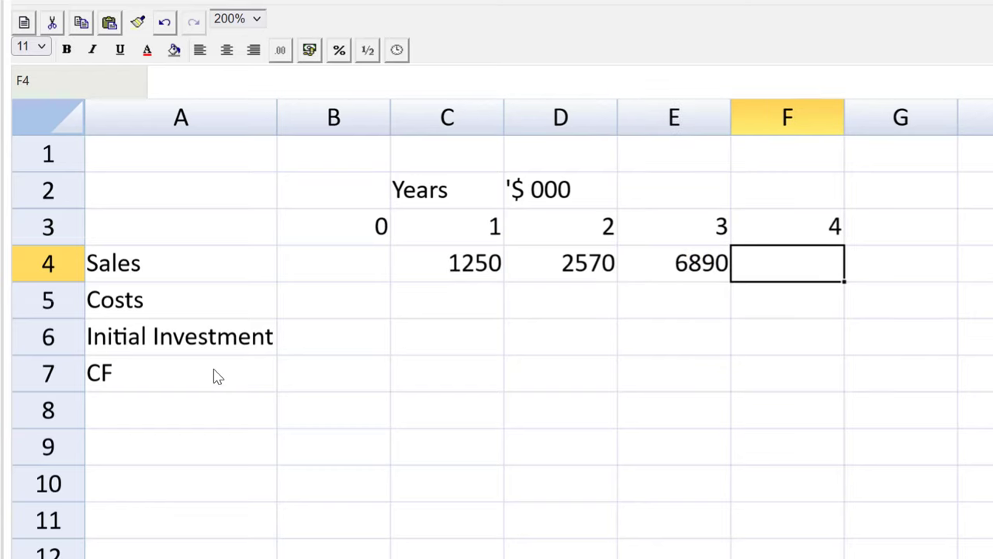
type("4530")
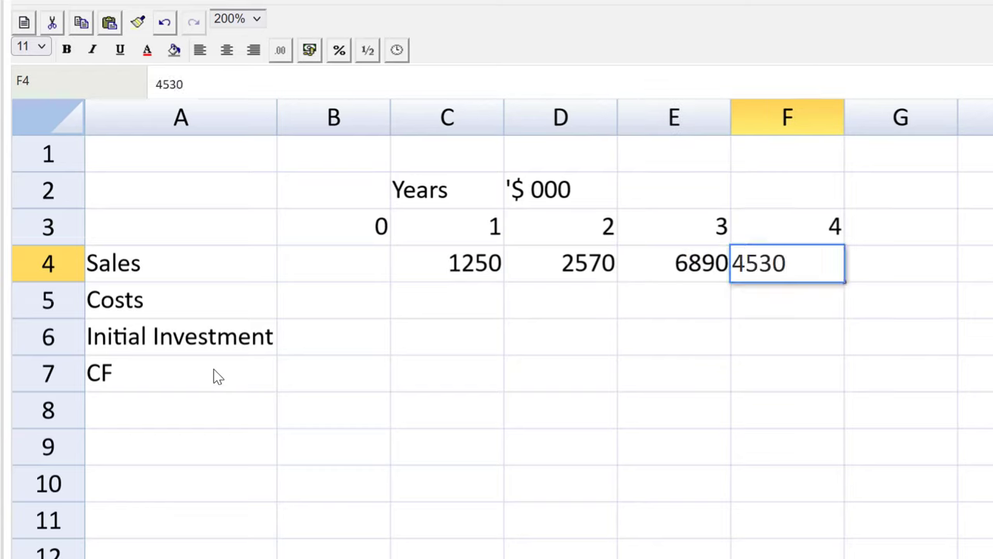
key("Return")
Step: Fill the Costs row for years 1 to 4 with -500, -1000, -2500 and -1750
key("Left")
key("Left")
key("Left")
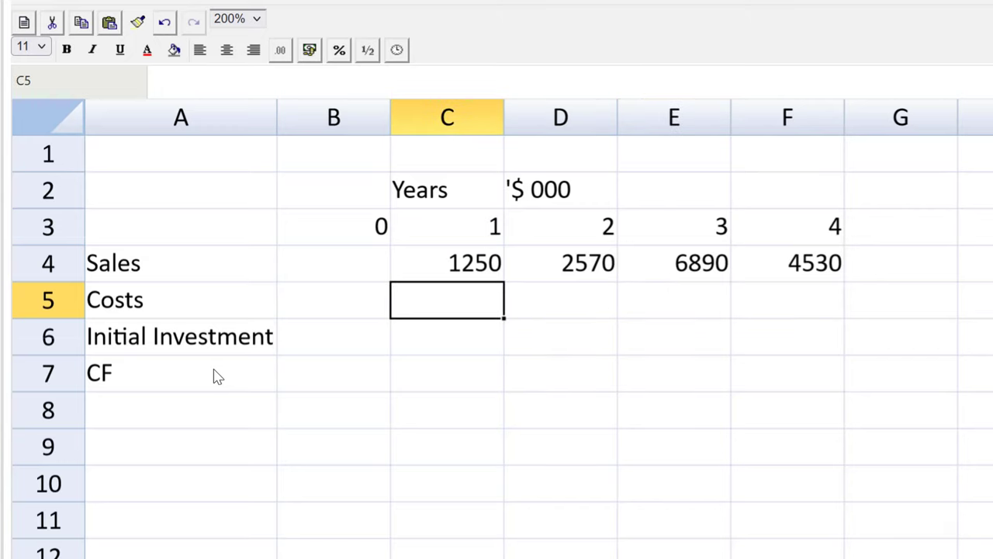
type("-500")
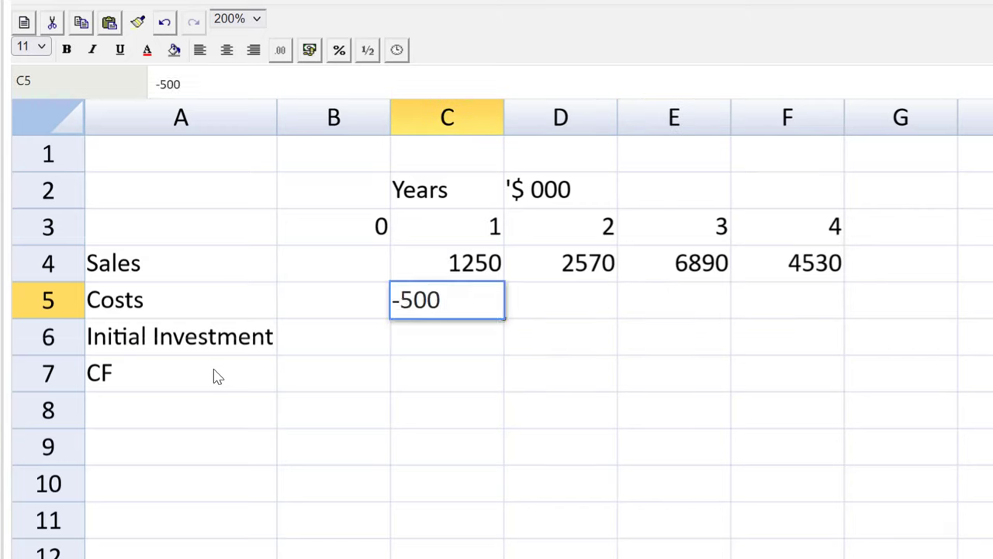
key("Tab")
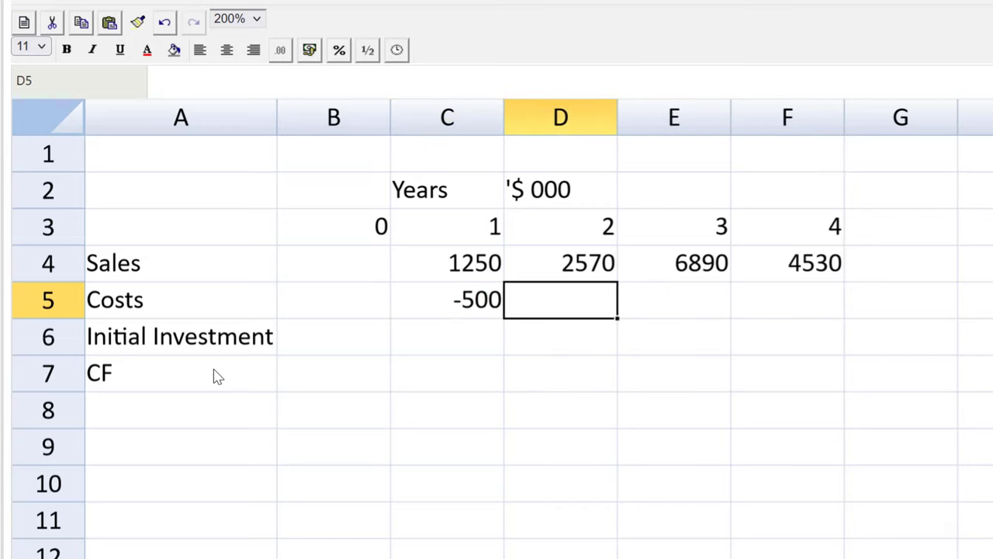
type("-100")
key("Tab")
key("shift+Tab")
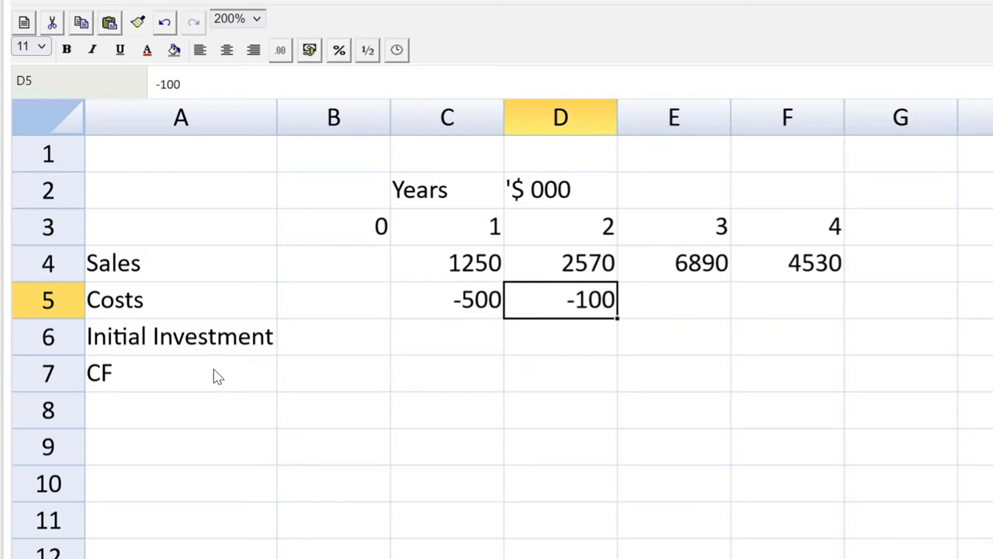
key("F2")
type("0")
key("Tab")
type("-2500")
key("Tab")
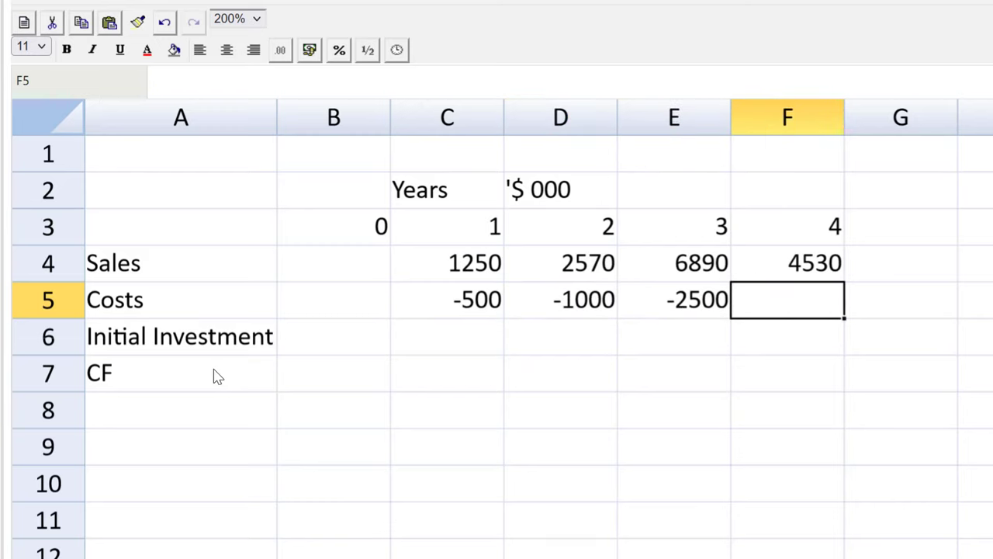
type("-1750")
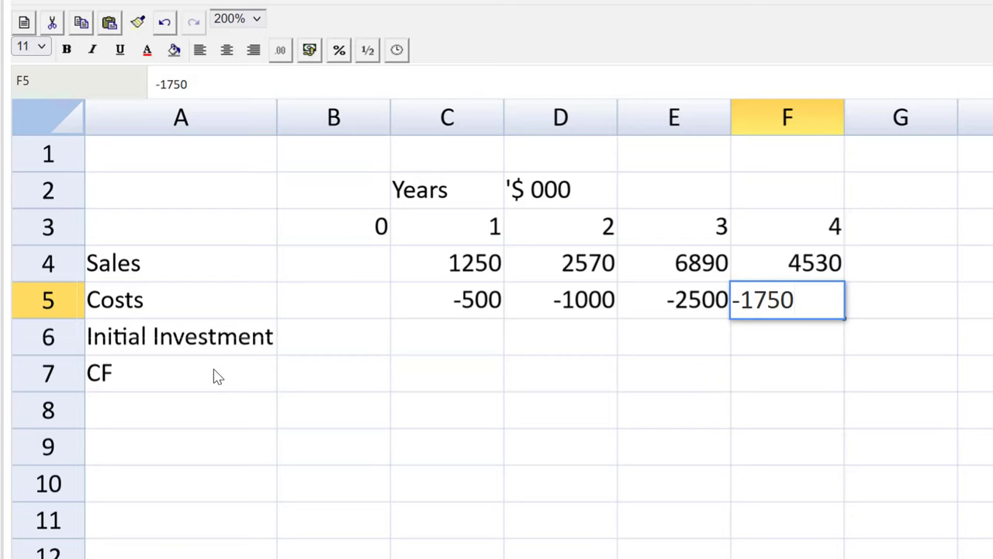
key("Return")
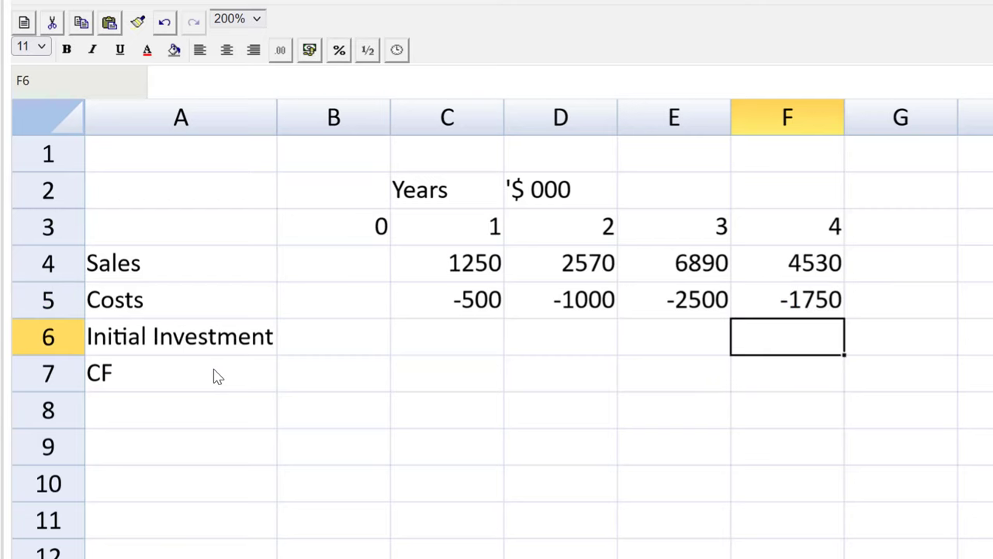
Step: Enter -2000 as the year 0 amount in the Initial Investment row
key("Left")
key("Left")
key("Left")
key("Left")
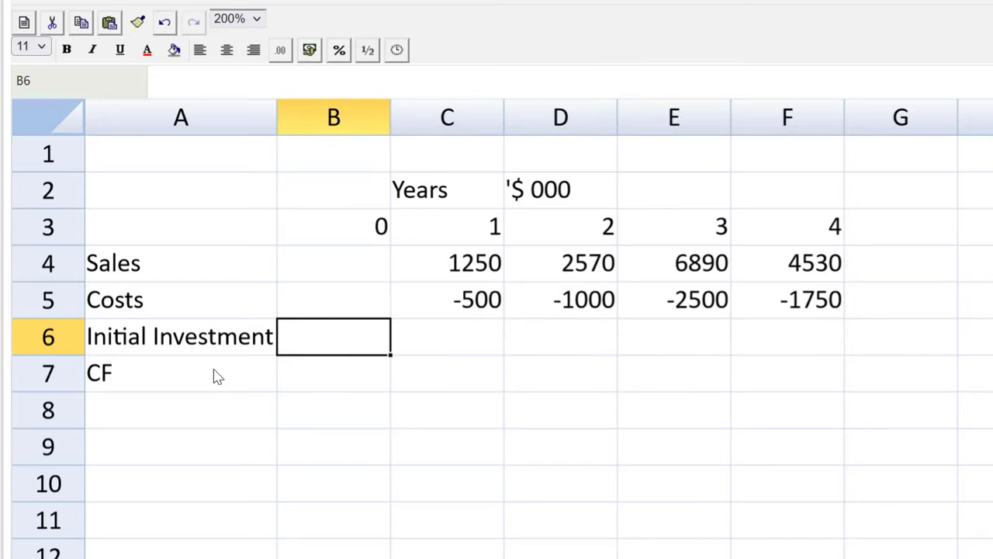
type("-2000")
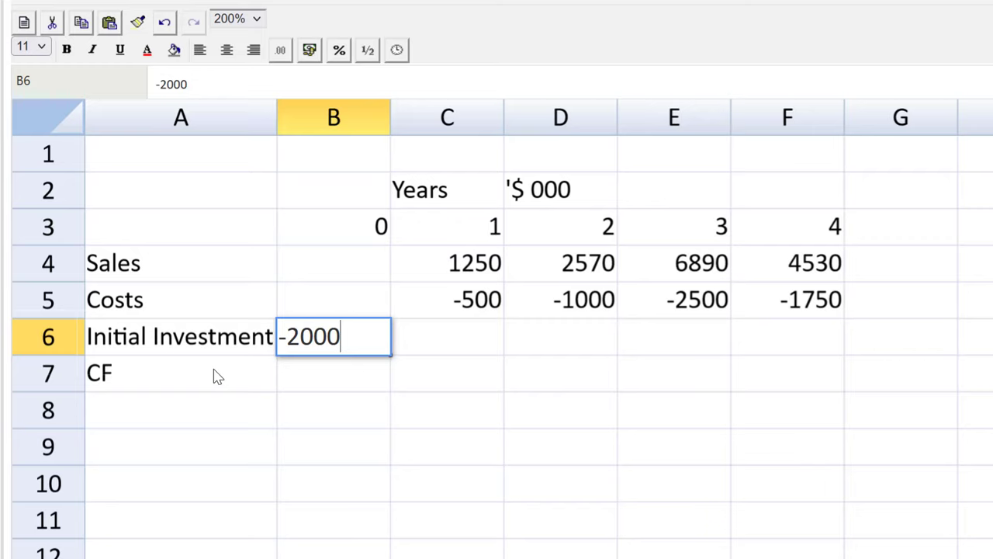
key("Right")
key("Right")
key("Right")
key("Right")
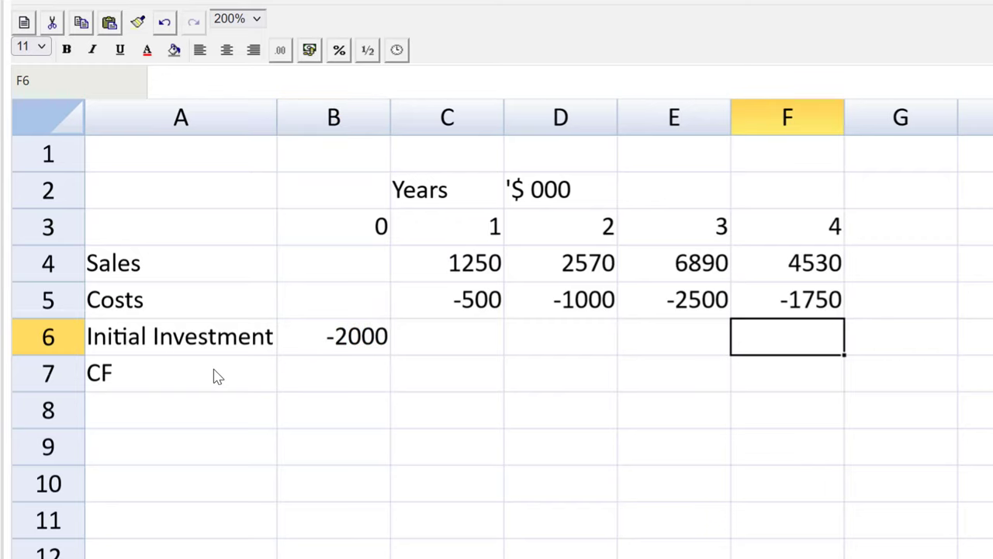
key("Left")
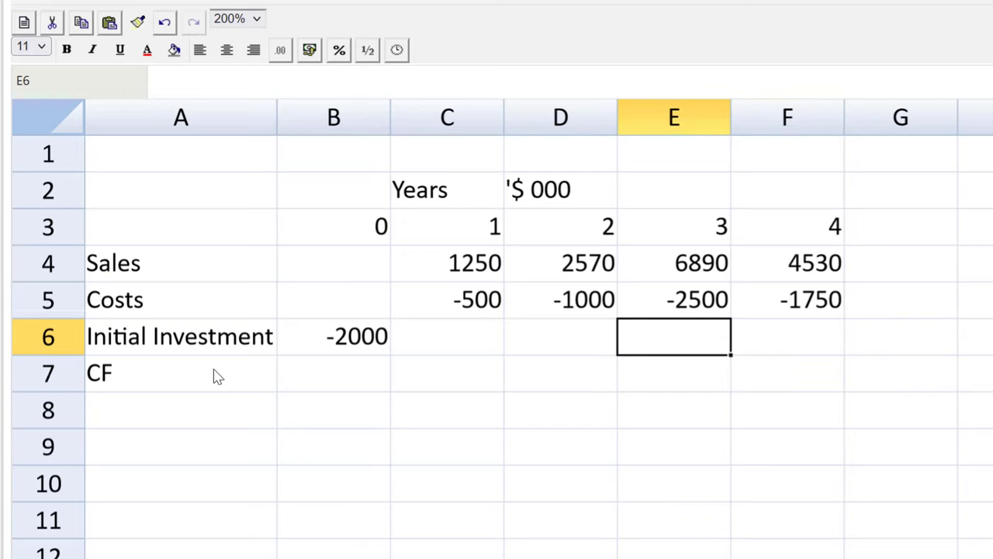
key("Right")
type("50")
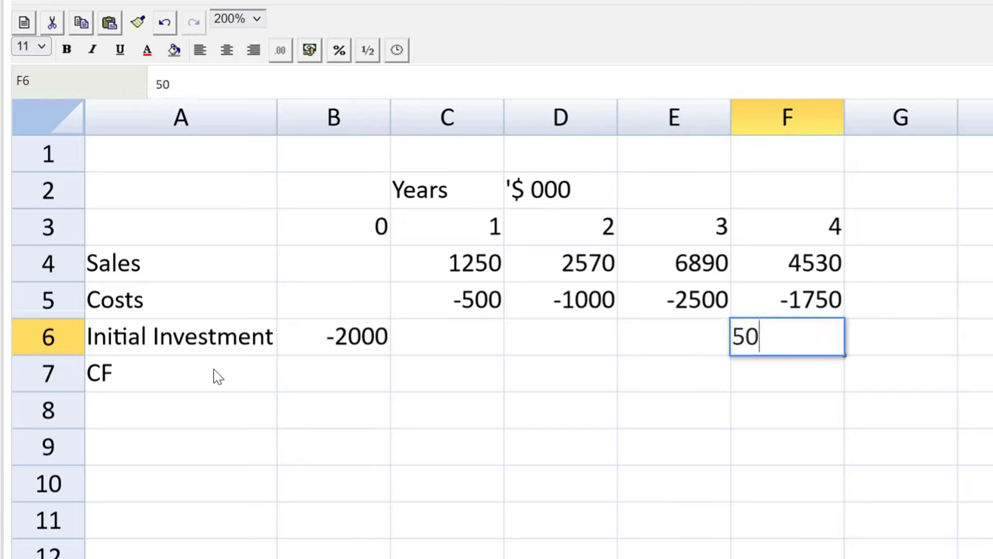
key("Return")
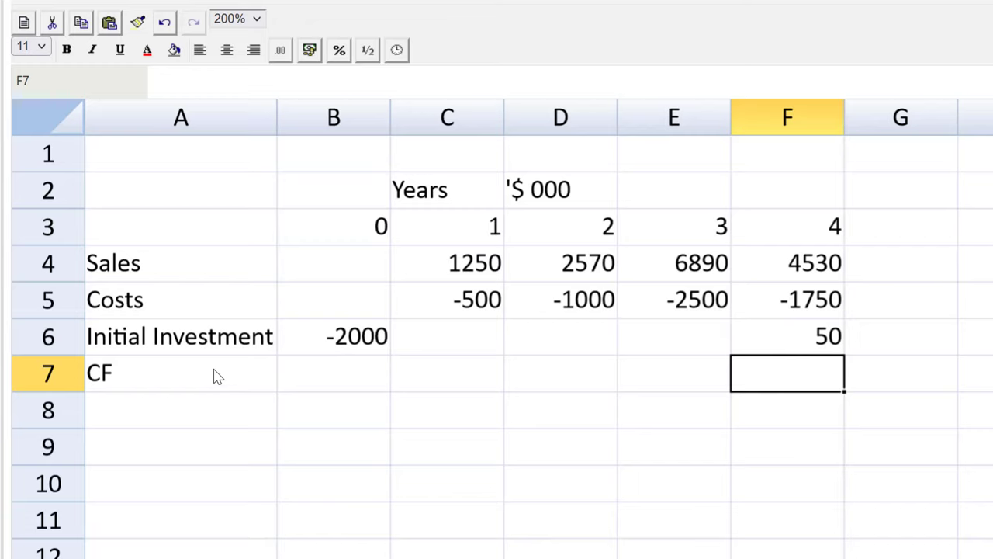
key("Up")
key("BackSpace")
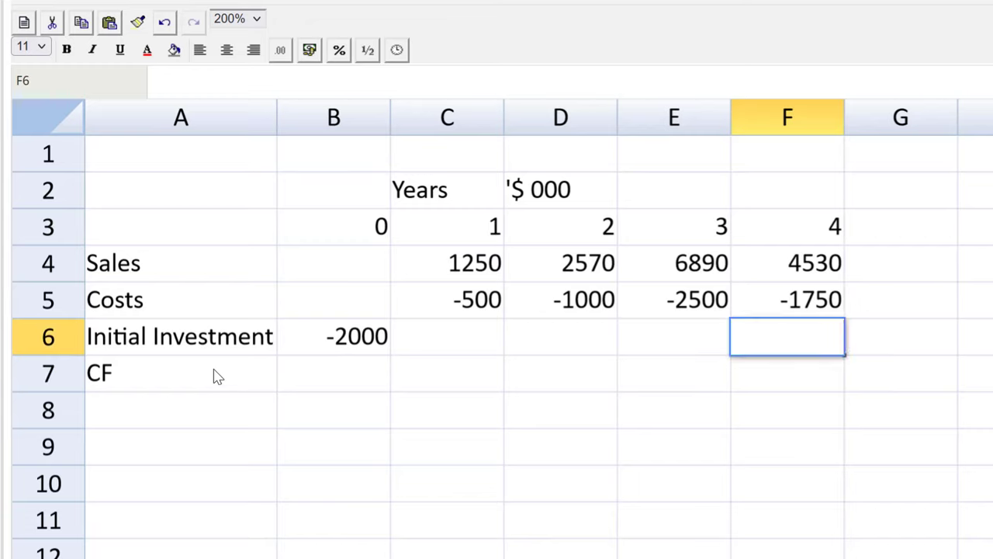
key("Return")
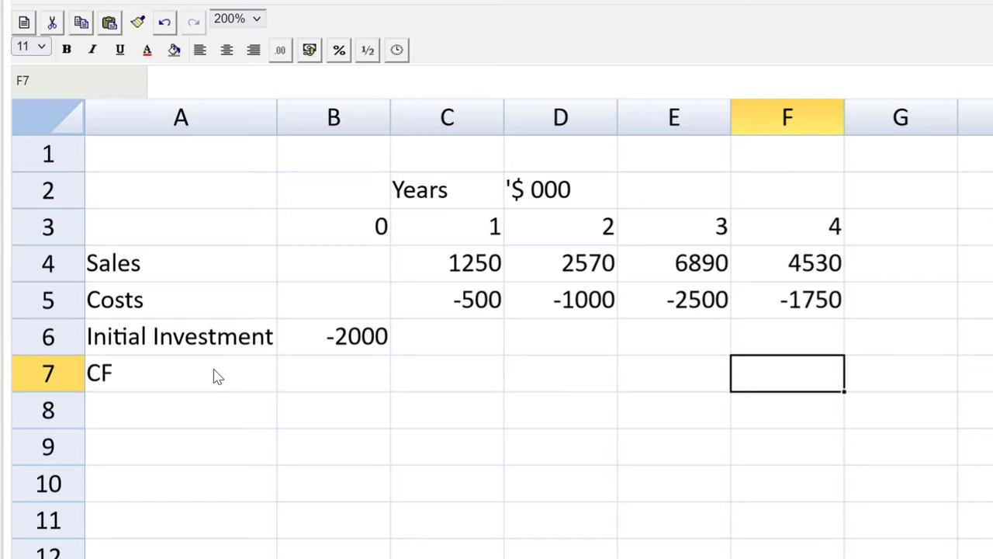
Step: Total the year 0 cash flow in B7 with =SUM(B4:B6) and copy the formula across the CF row to F7
key("Left")
key("Left")
key("Left")
key("Left")
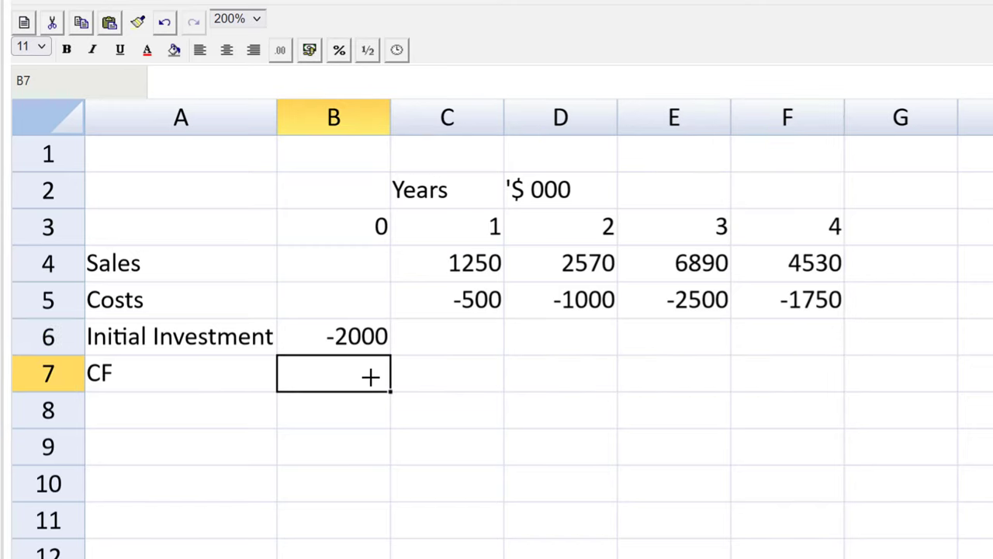
type("=")
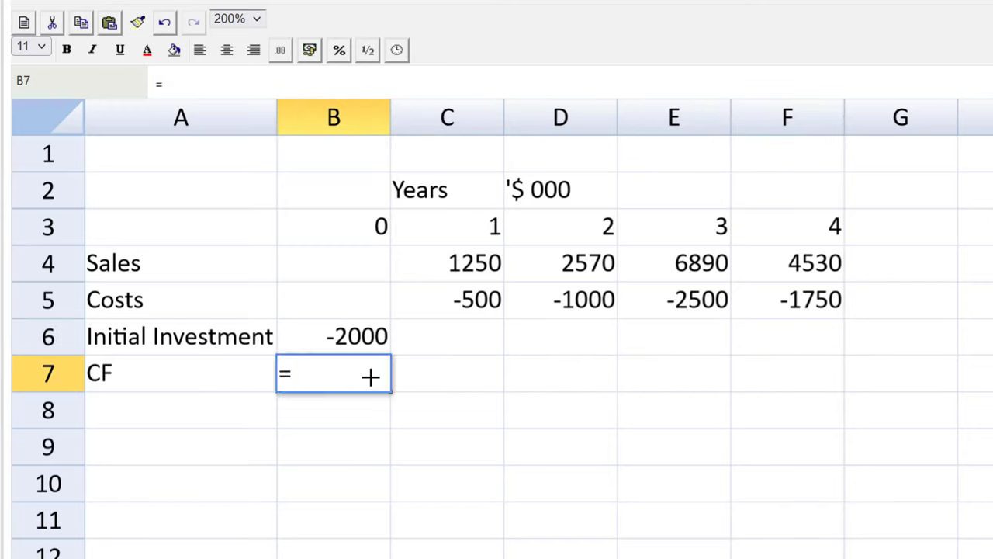
type("sum(")
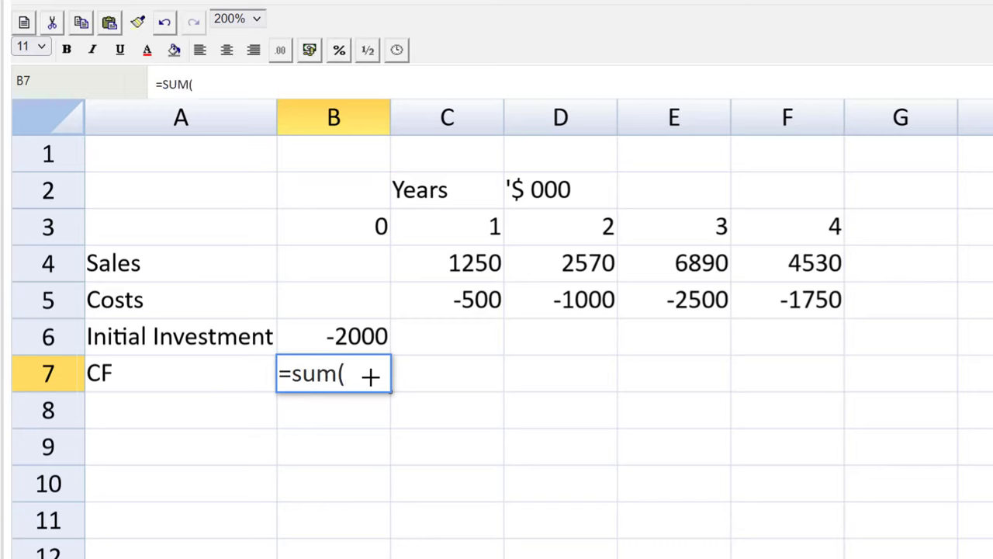
left_click_drag(317, 264, 324, 331)
type(")")
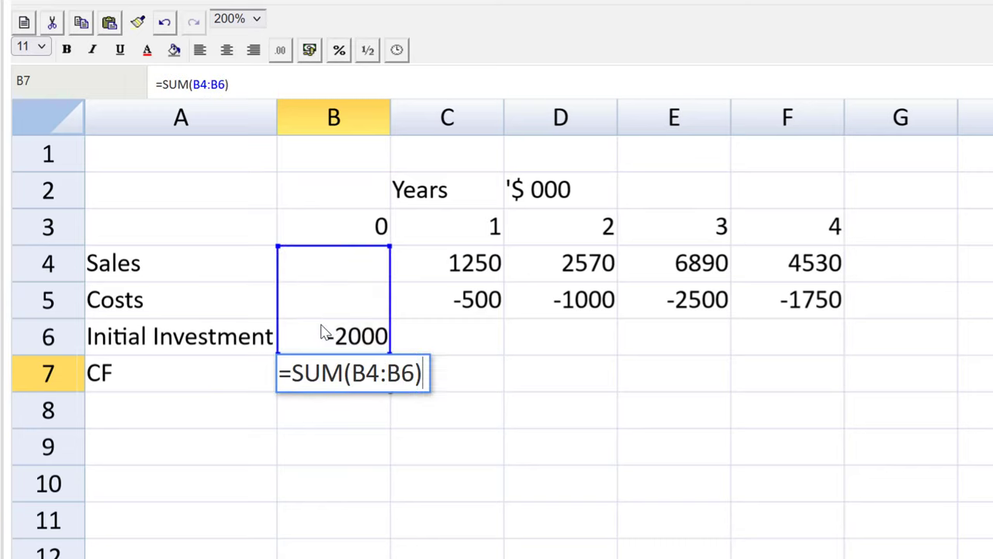
key("Return")
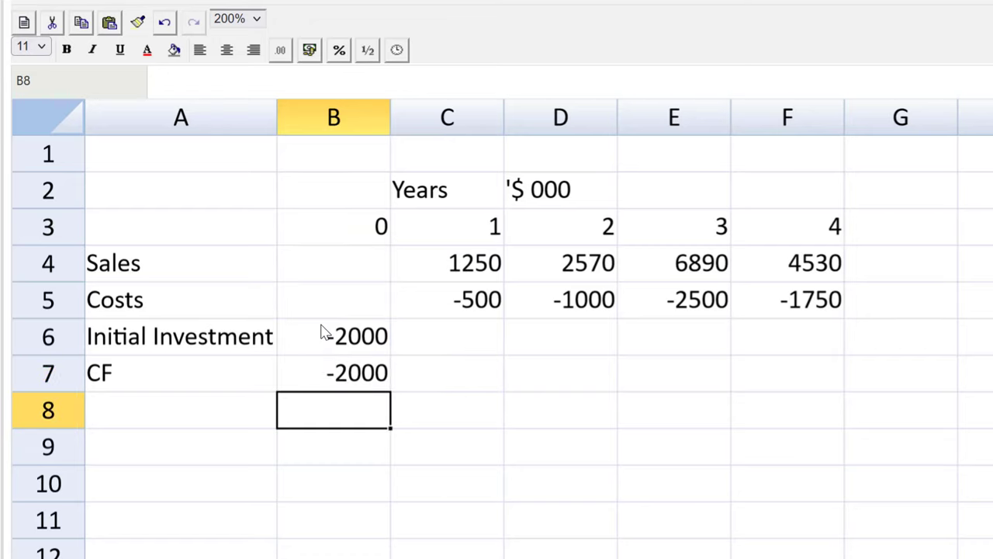
left_click(384, 379)
left_click_drag(386, 390, 780, 375)
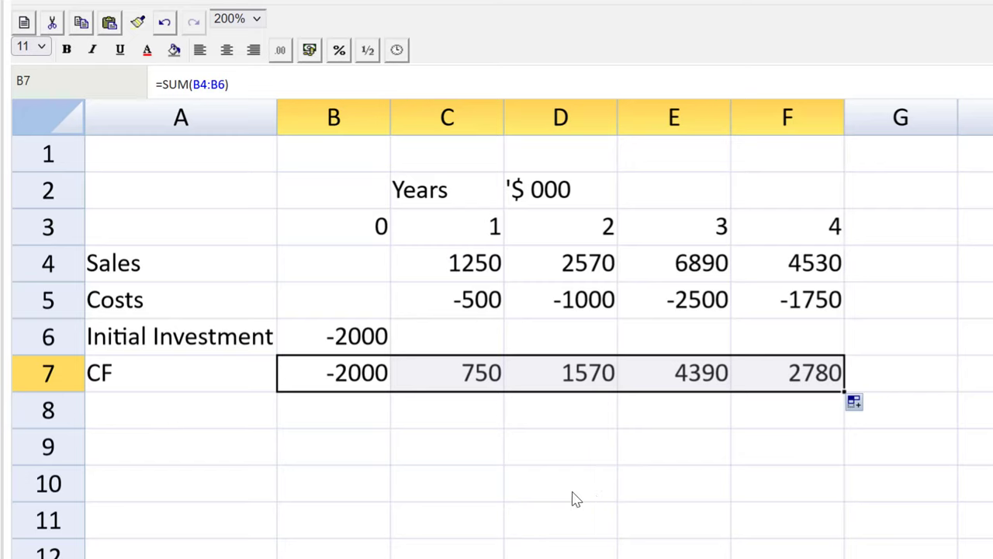
Step: Label cell A9 as PV of CF Y 1-4
left_click(256, 450)
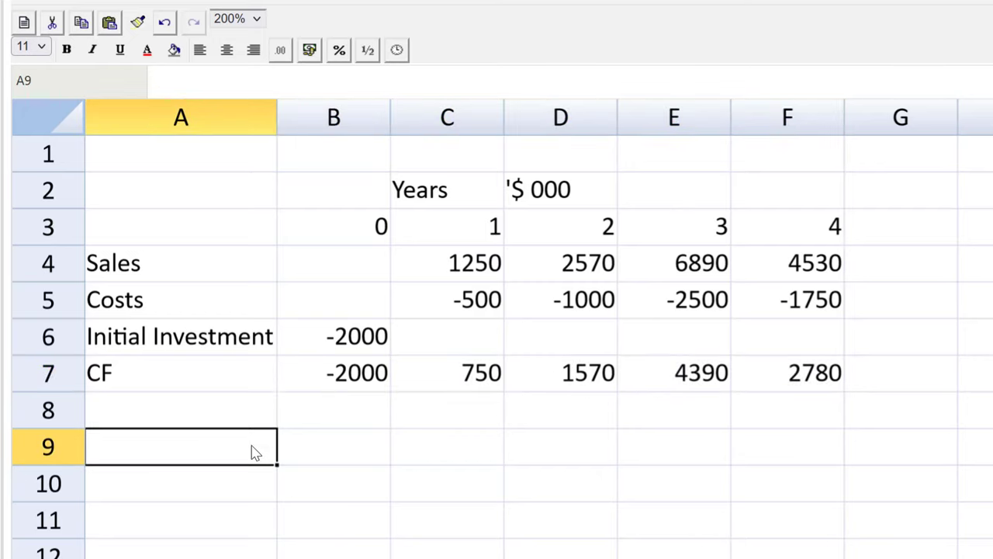
type("PV")
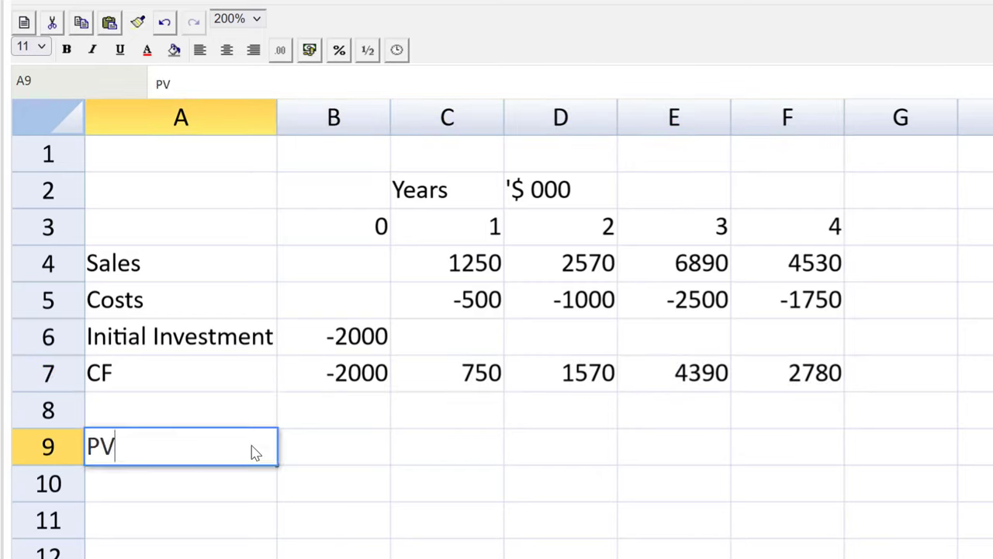
type(" of CF")
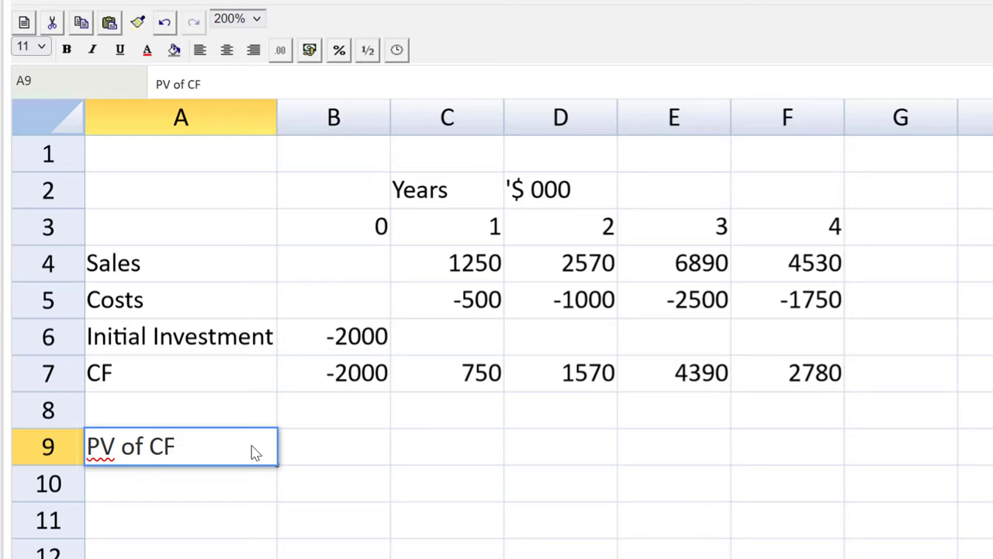
type(" Y 1-4")
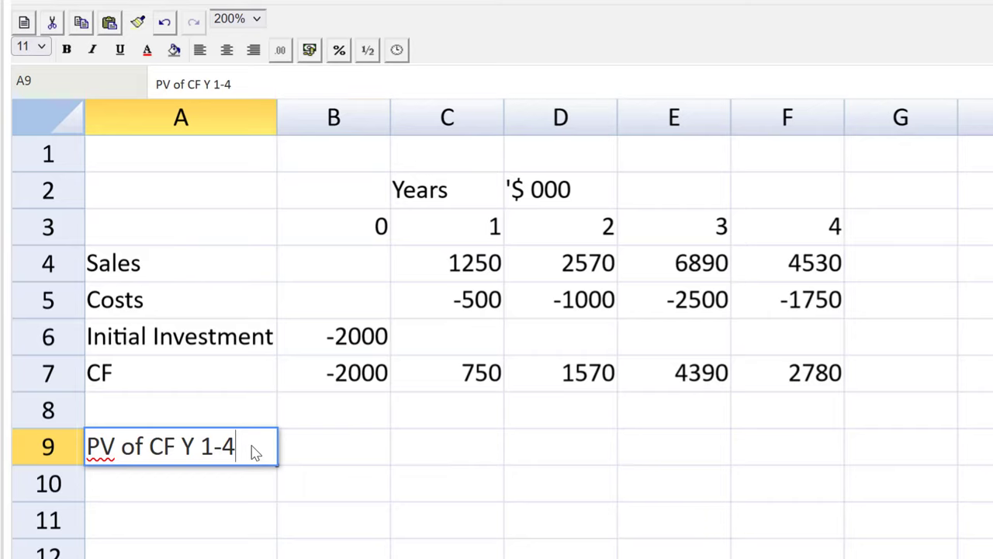
key("Tab")
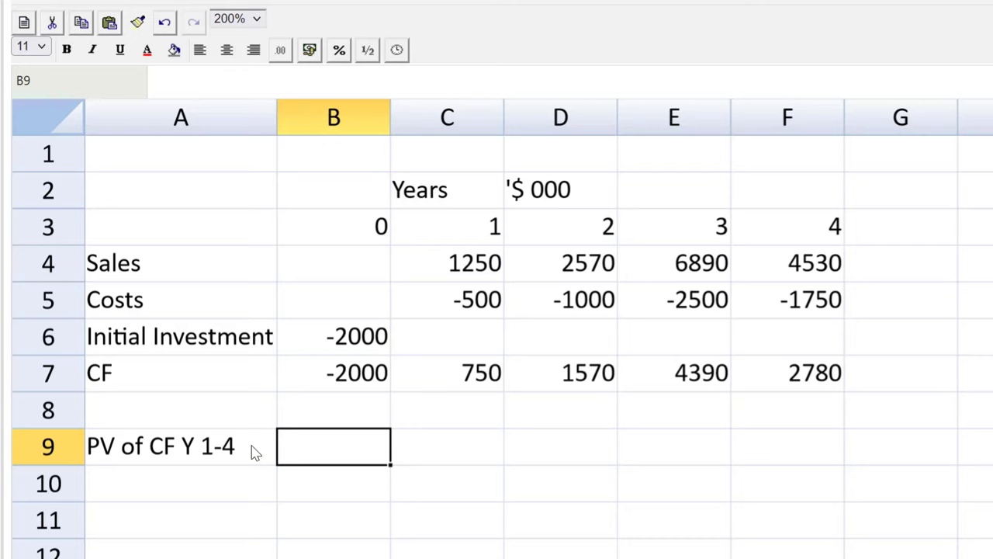
Step: Calculate the present value of the year 1 to 4 cash flows in B9 with =NPV(0.12,C7:F7)
type("=")
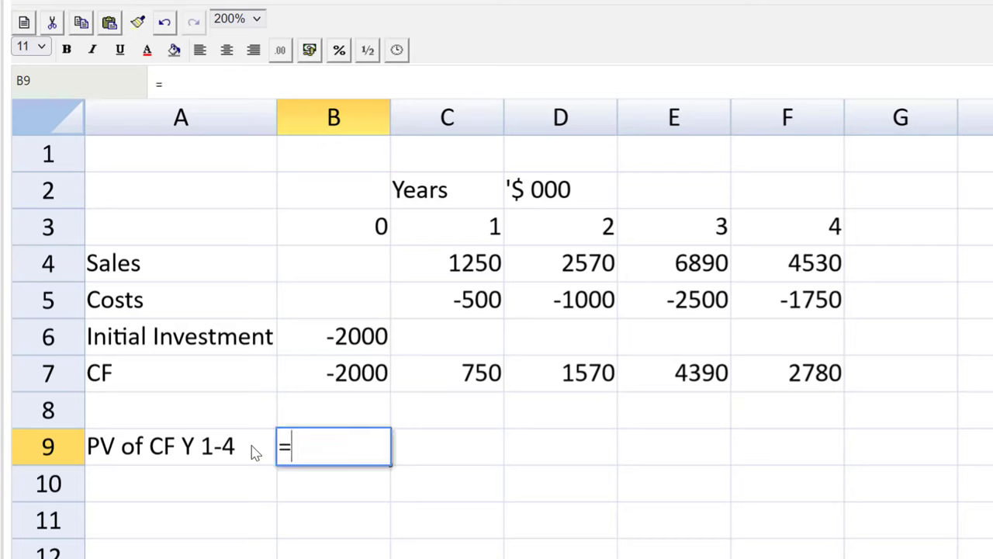
type("NPV")
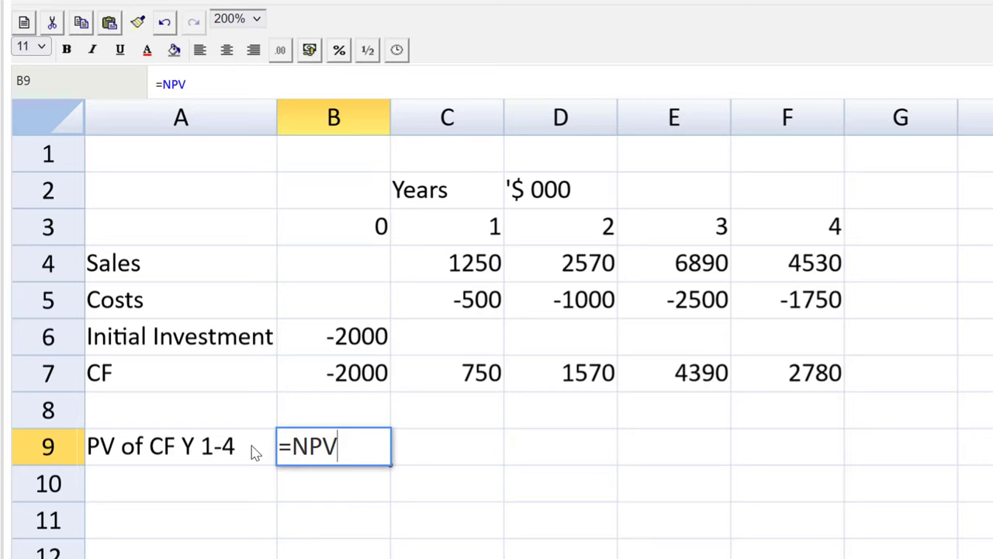
type("(0")
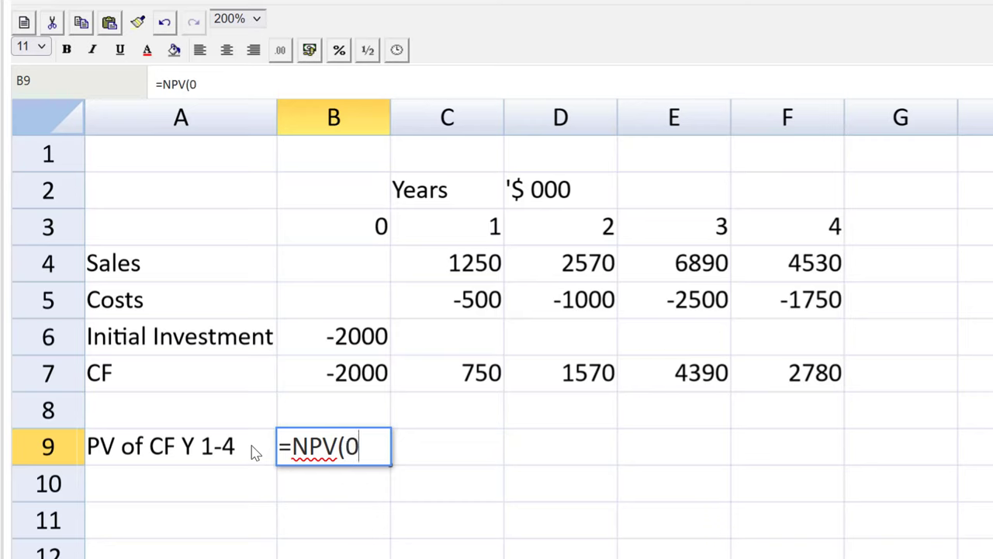
type(".12")
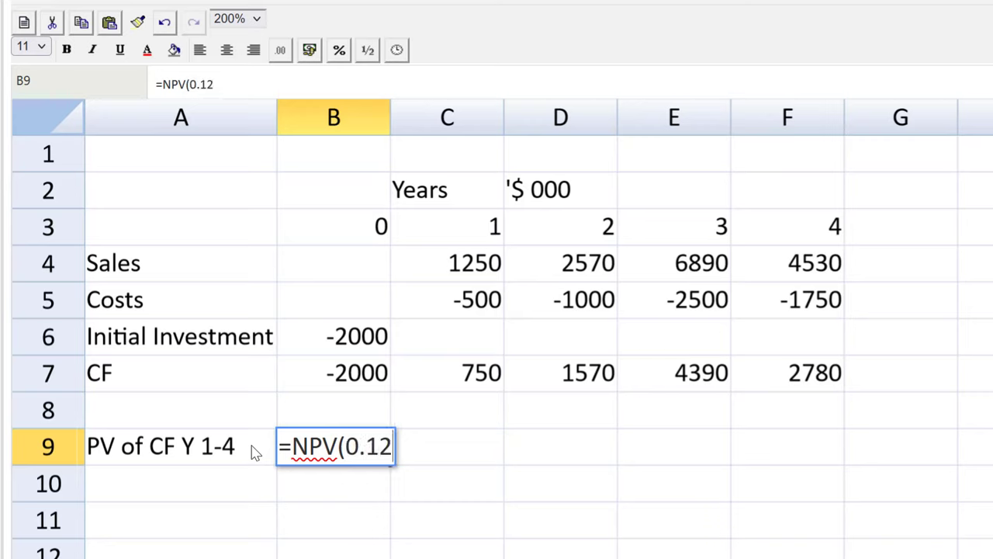
type(",")
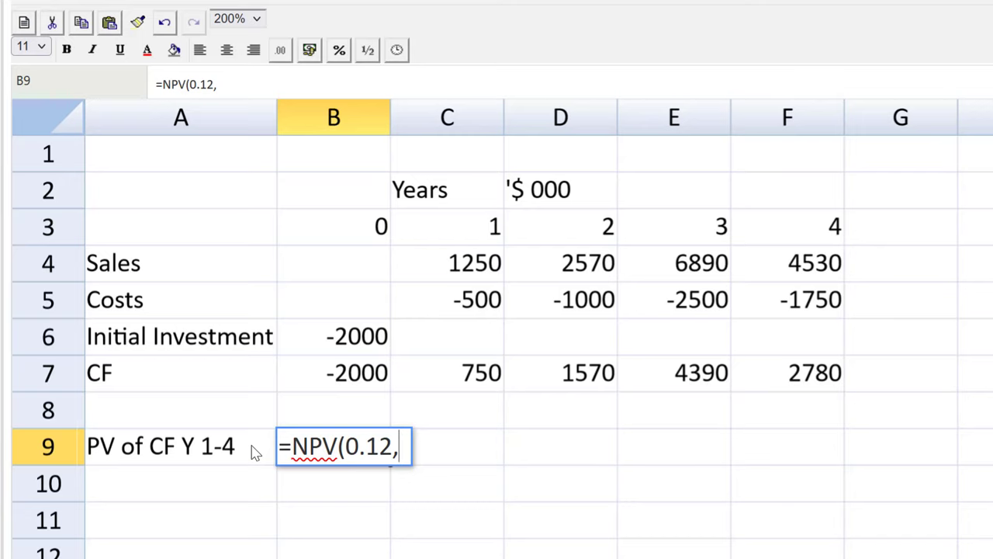
left_click(487, 372)
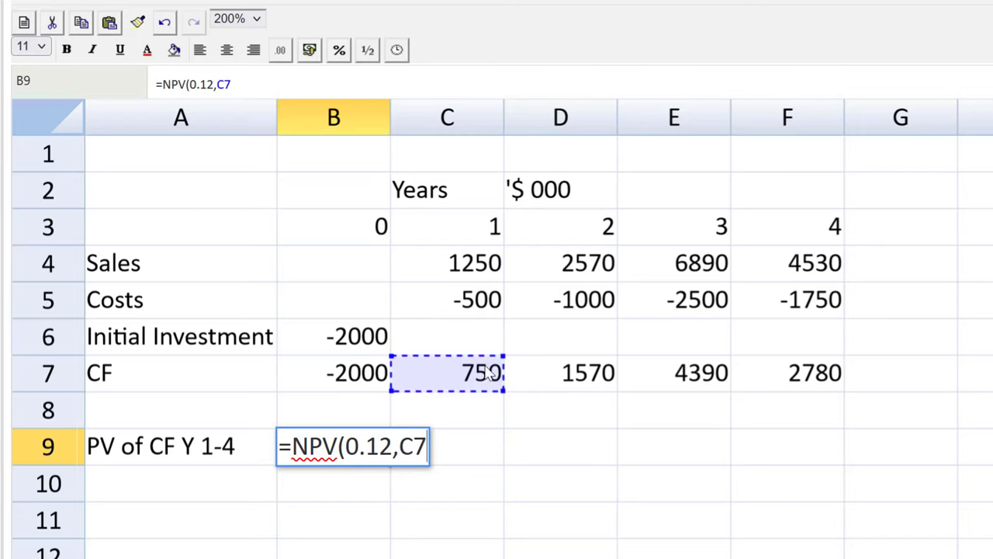
left_click_drag(487, 372, 794, 373)
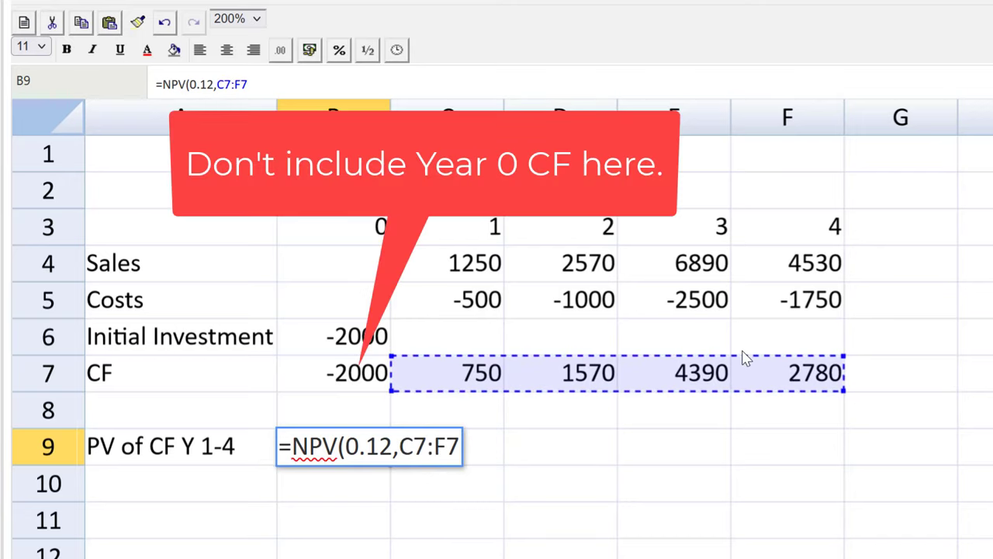
type(")")
key("Return")
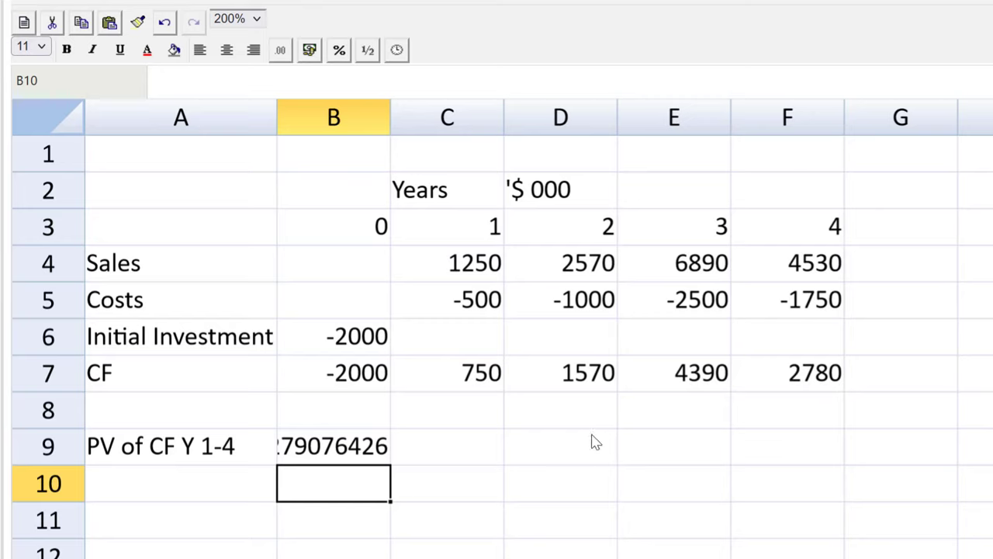
Step: Format the range A1:G10 with the #,##0 number format
left_click(46, 129)
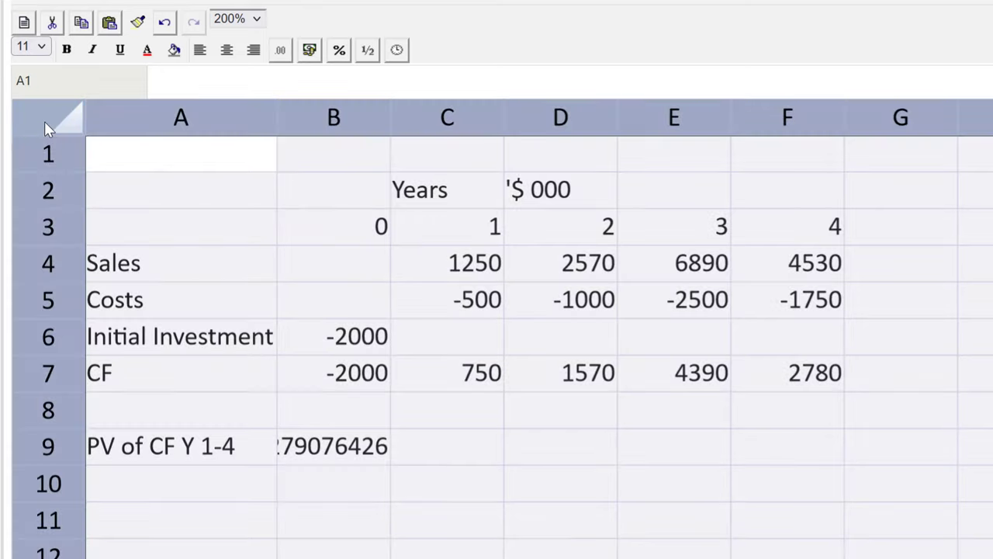
left_click_drag(140, 170, 867, 503)
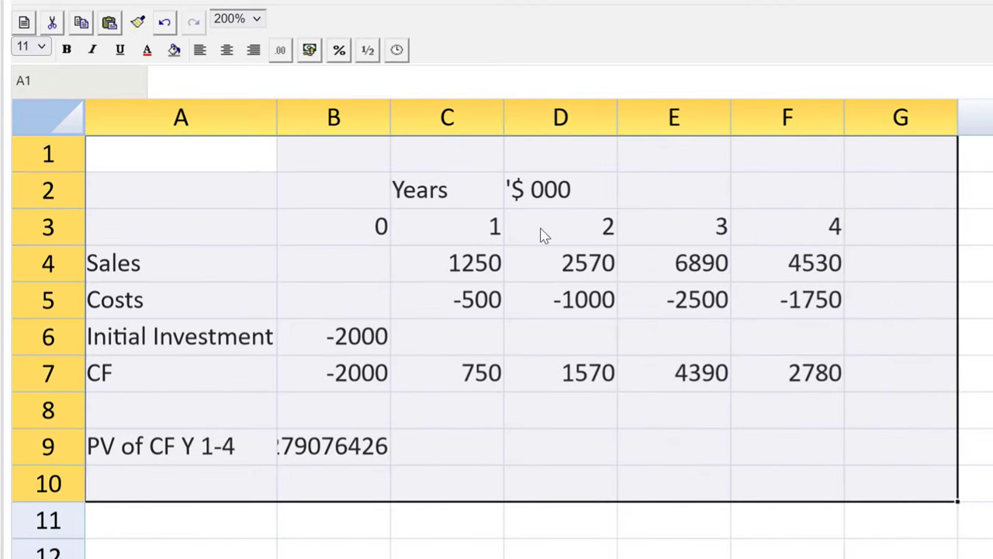
left_click(281, 51)
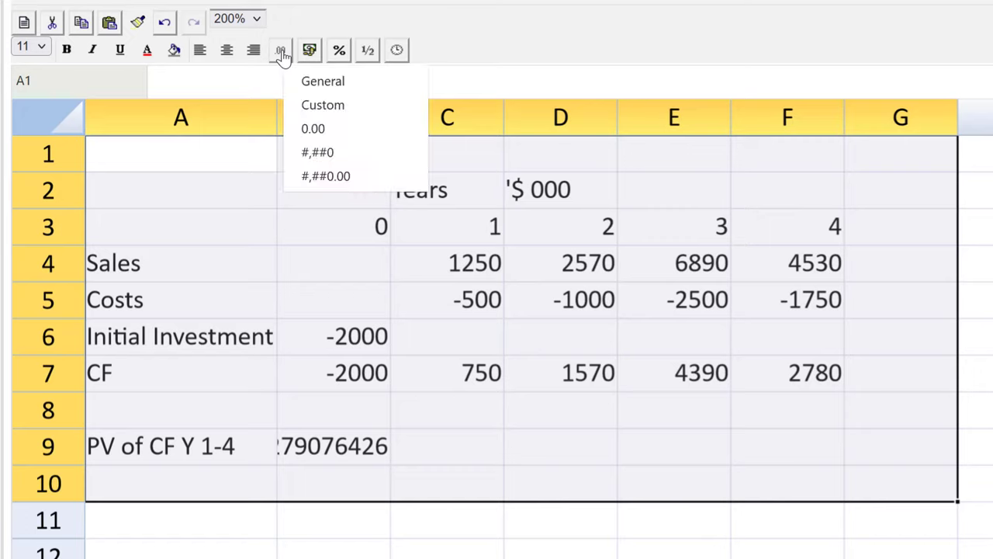
left_click(325, 154)
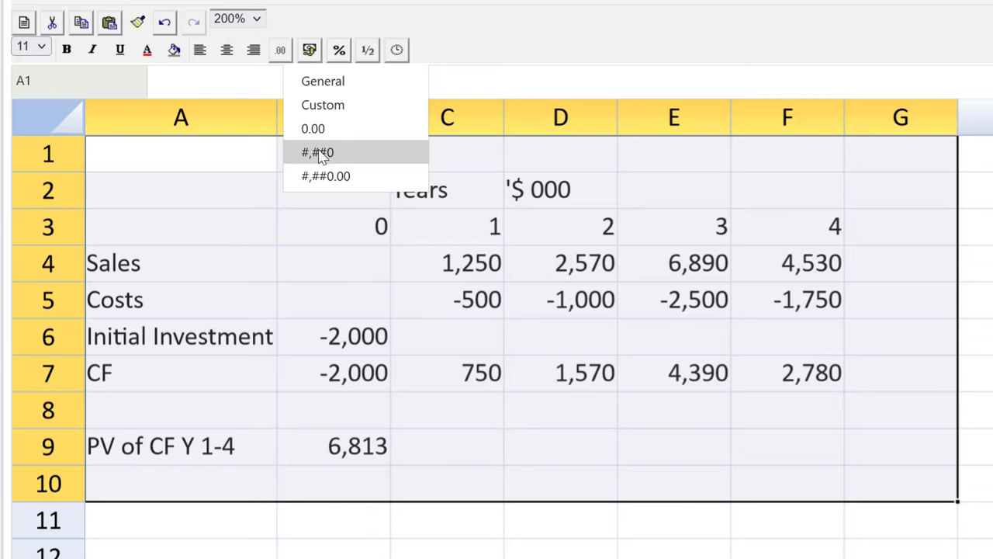
Step: Label cell A10 as Y0 costs and link B10 to the year 0 cash flow with =B7
left_click(325, 346)
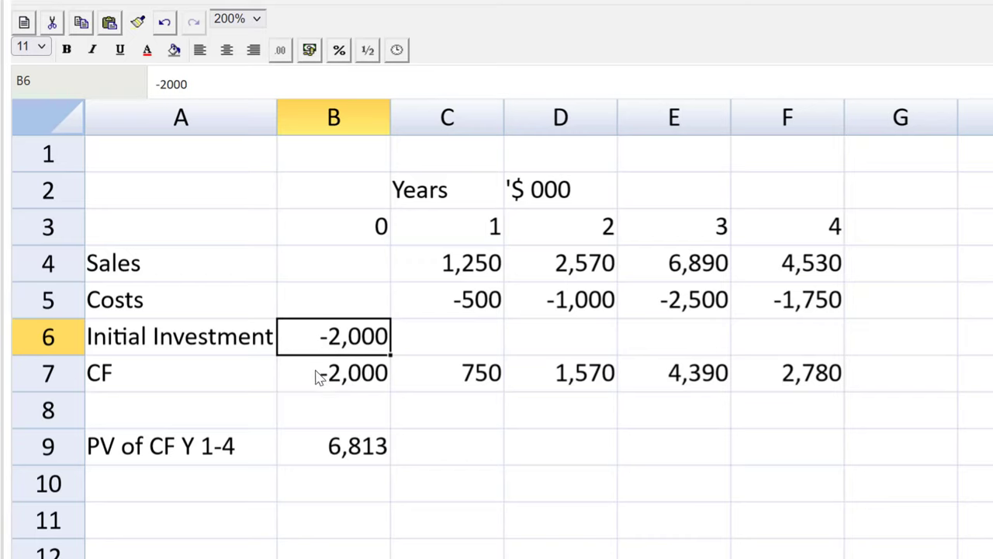
left_click(219, 484)
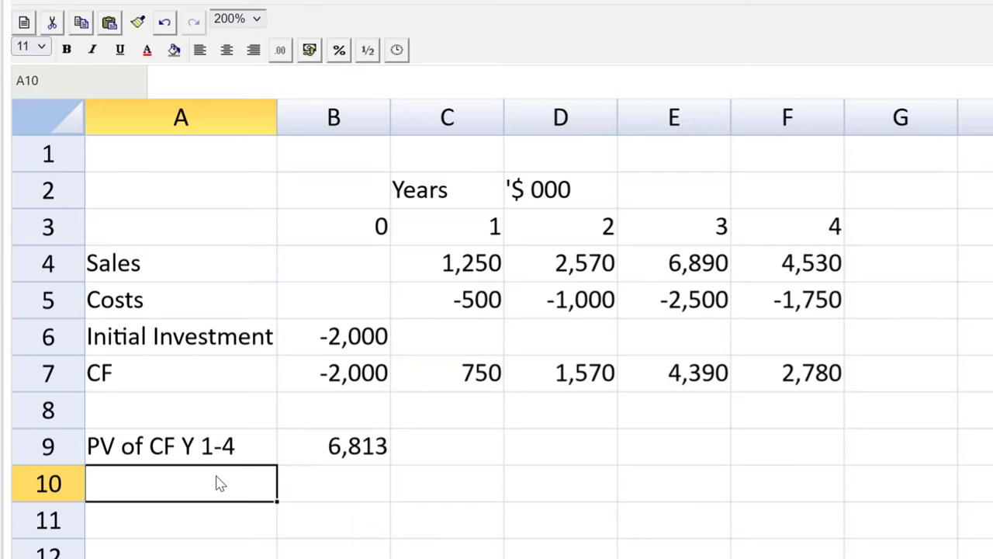
type("Y0 c")
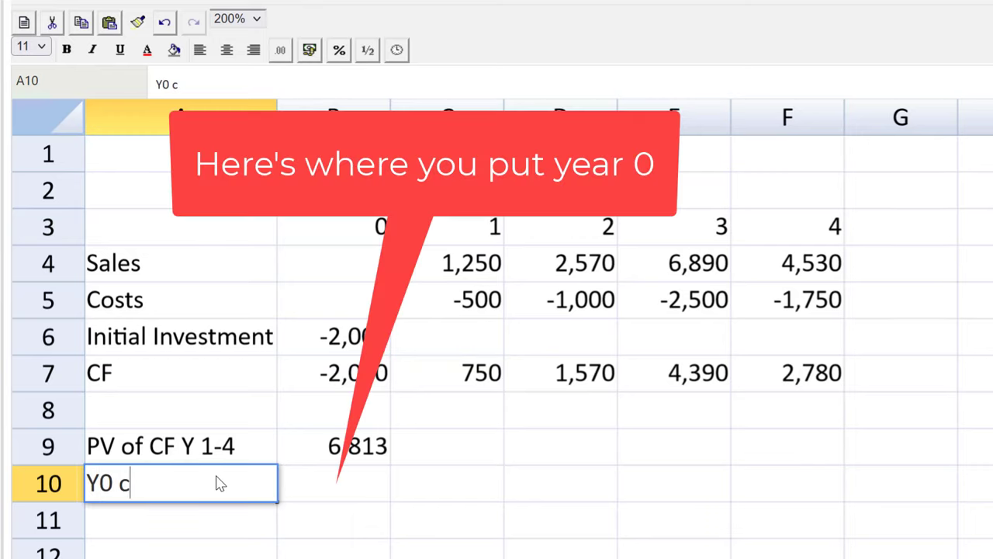
type("osts")
key("Tab")
type("=")
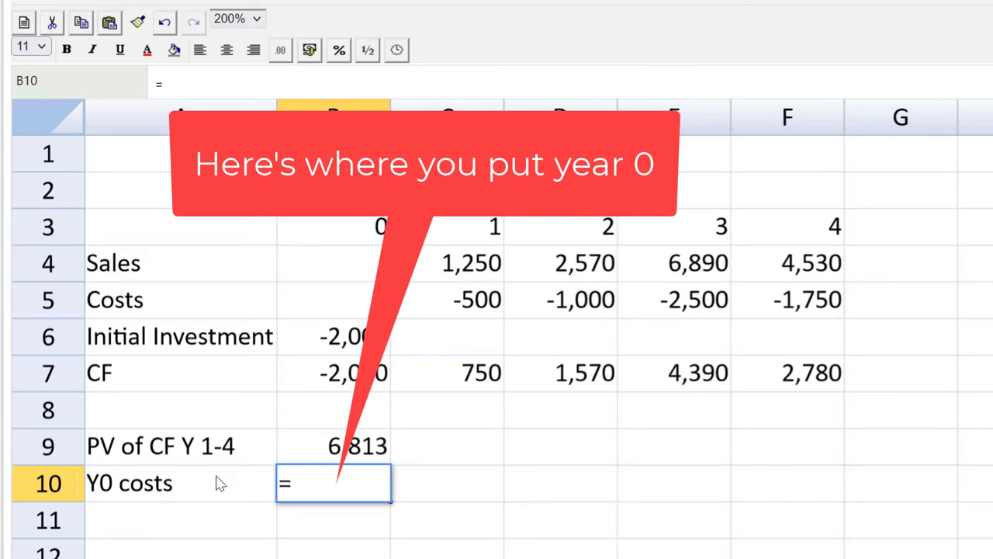
left_click(303, 381)
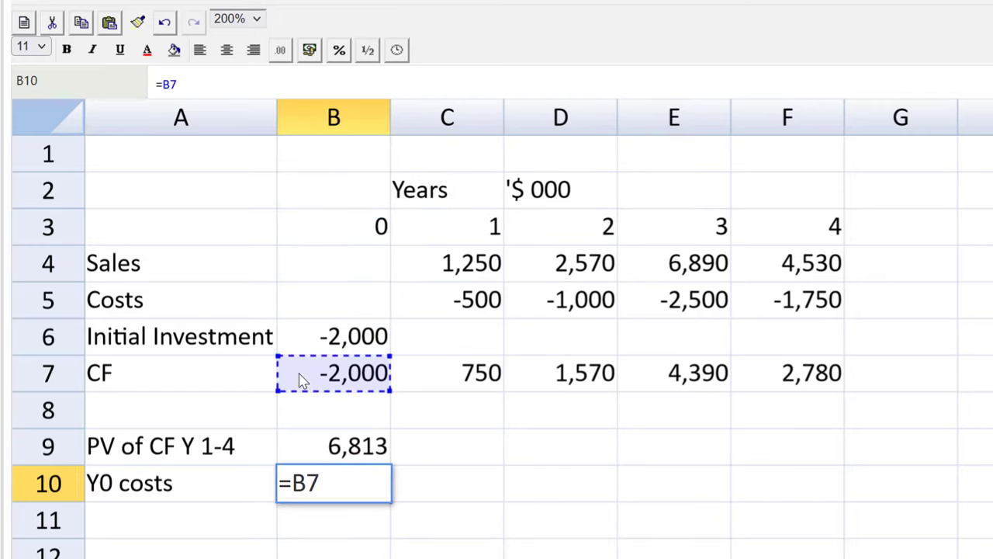
key("Return")
Step: Label cell A11 as NPV and calculate it in B11 with =SUM(B9:B10)
key("Left")
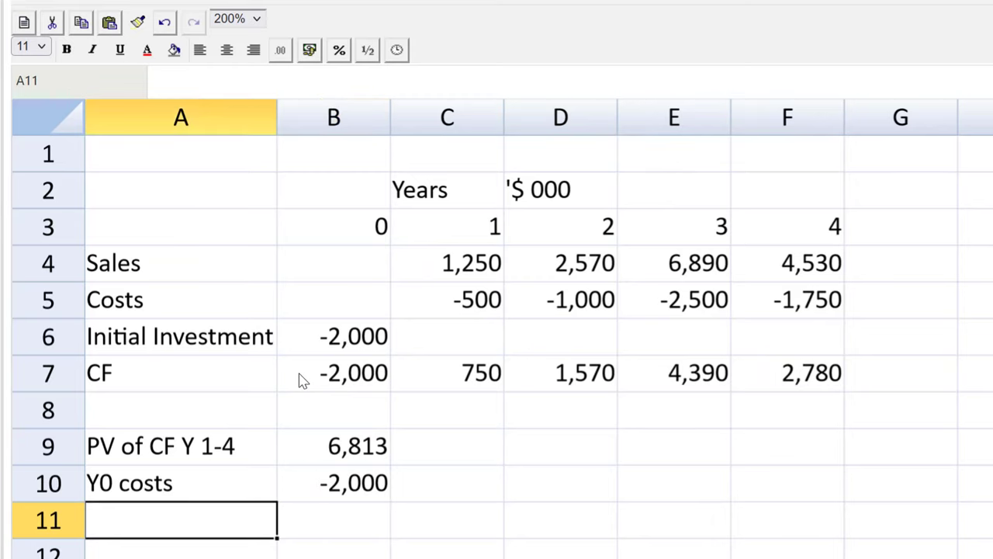
type("NPV")
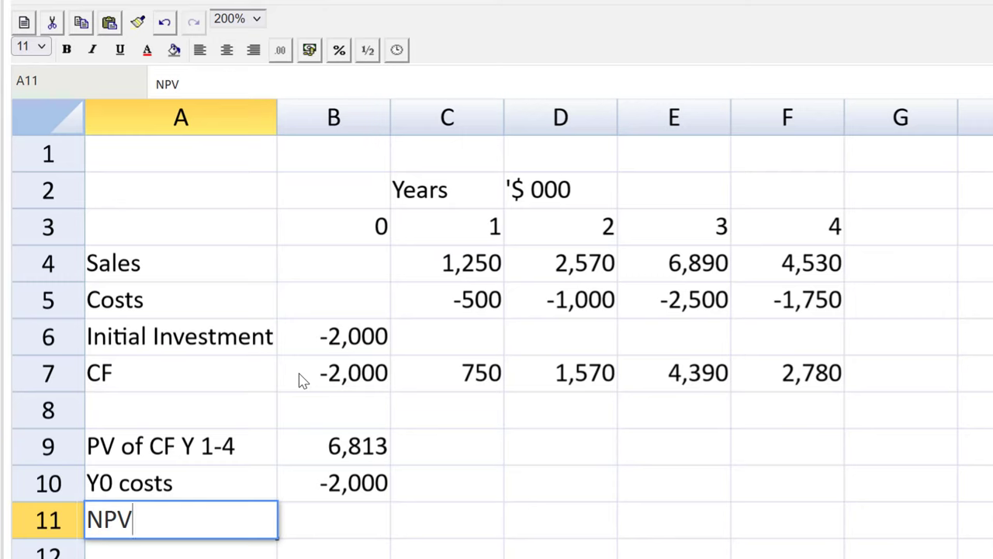
key("Tab")
type("=sum(")
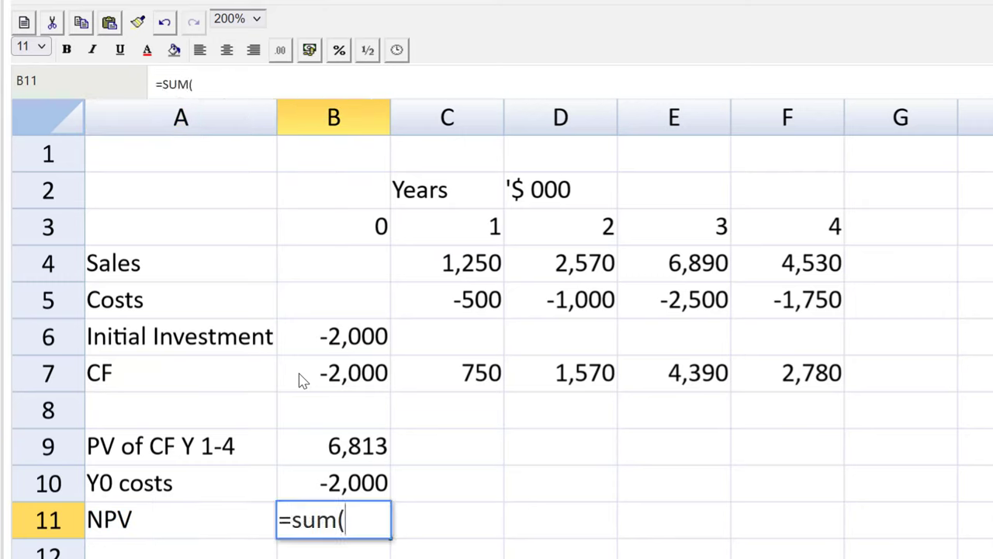
left_click_drag(332, 444, 347, 481)
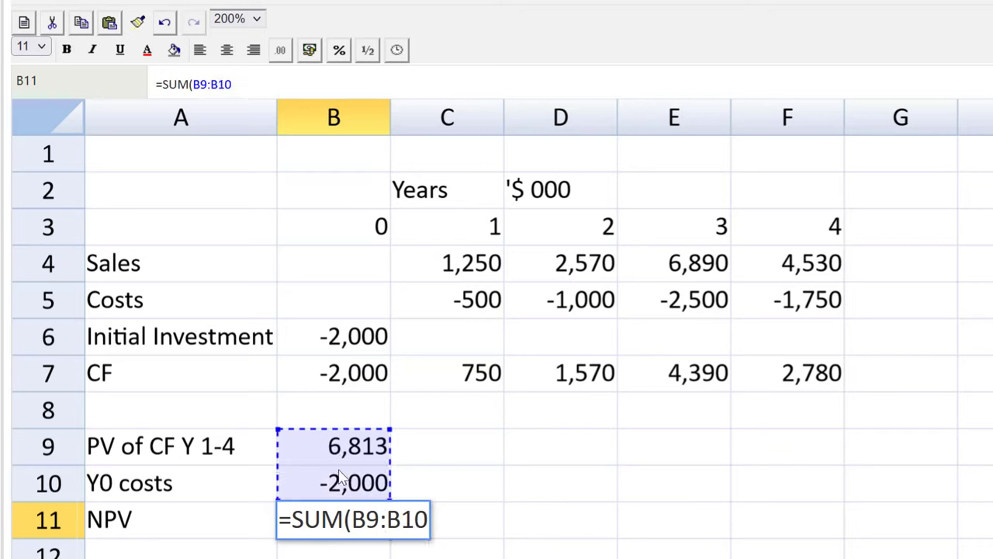
key("Return")
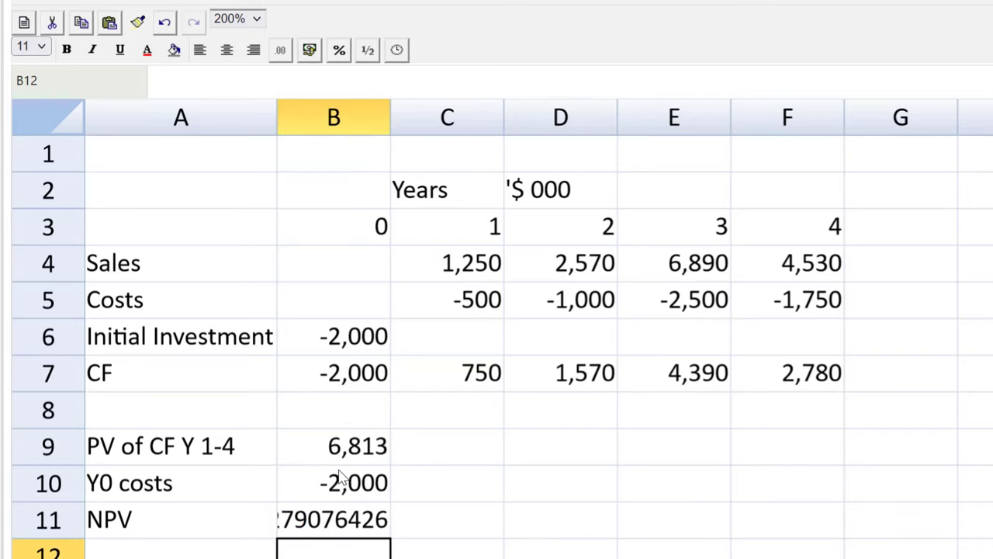
Step: Format the NPV result in B11 with the #,##0 number format
left_click(318, 524)
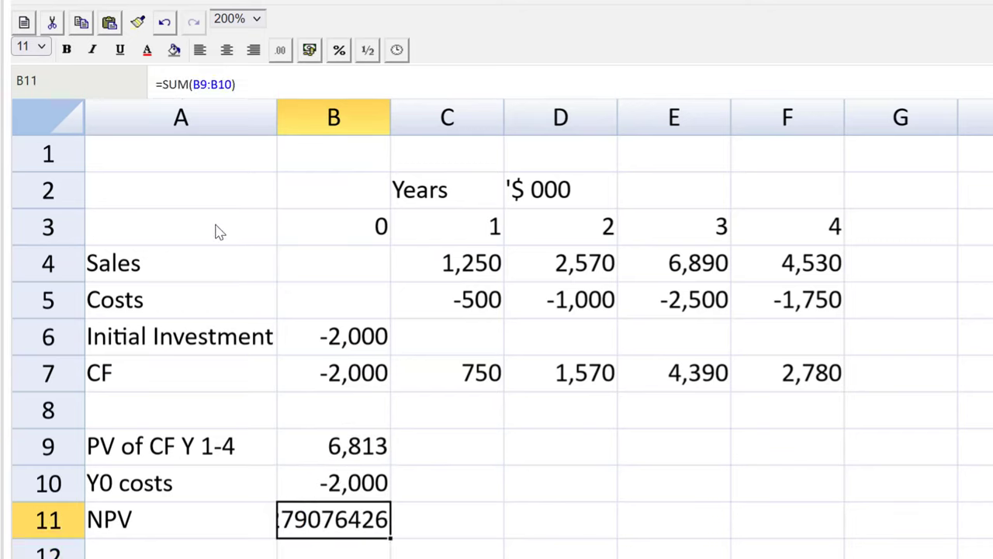
left_click(280, 49)
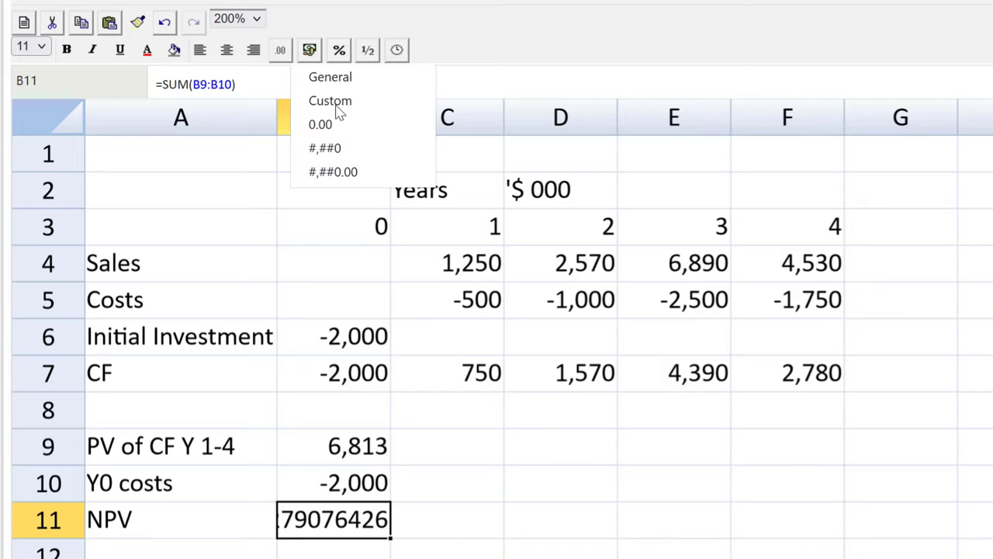
left_click(349, 148)
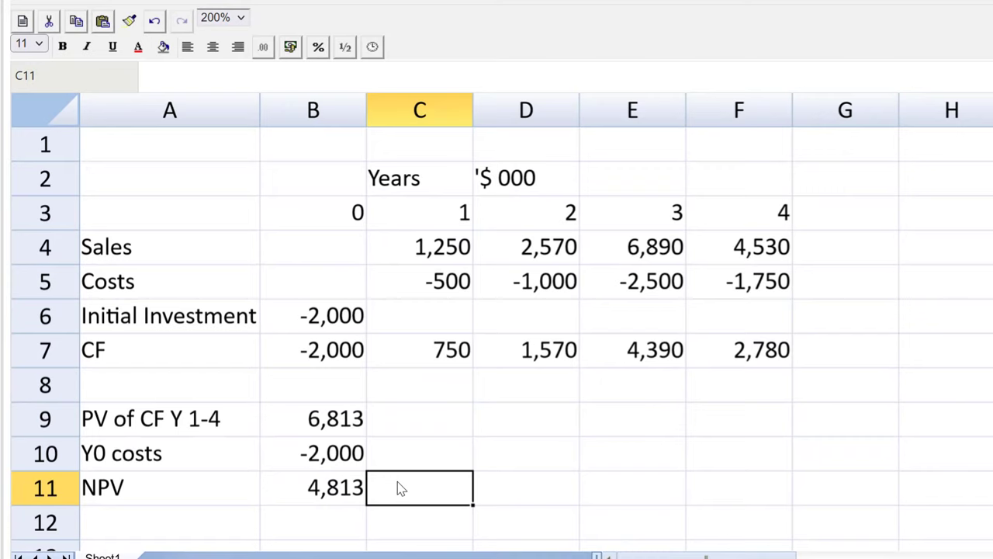
Step: Write the comment "NPV is positive, this means it will increase owner wealth" in C11 and "so we should accept it." in C12
type("NP")
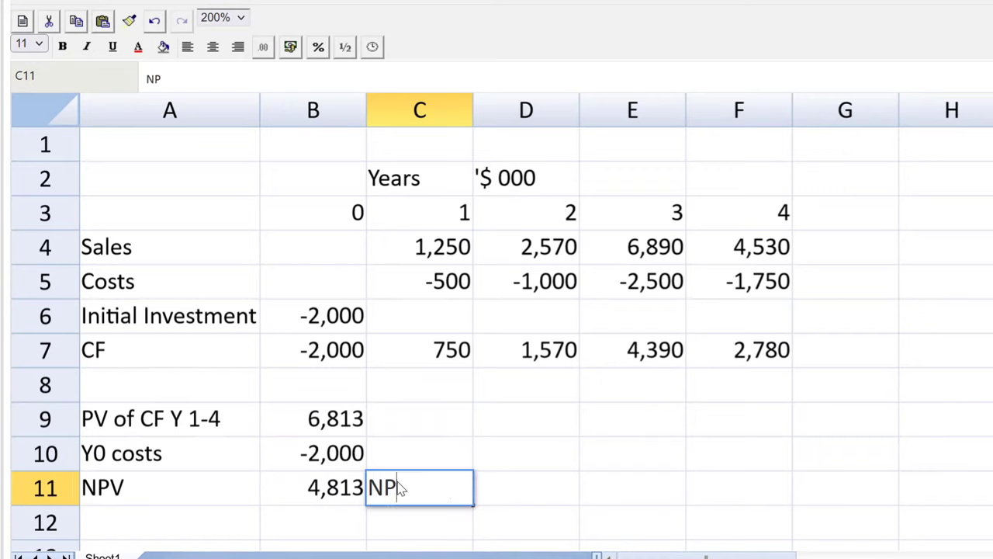
type("V is positive, this means it will increase owner wealth")
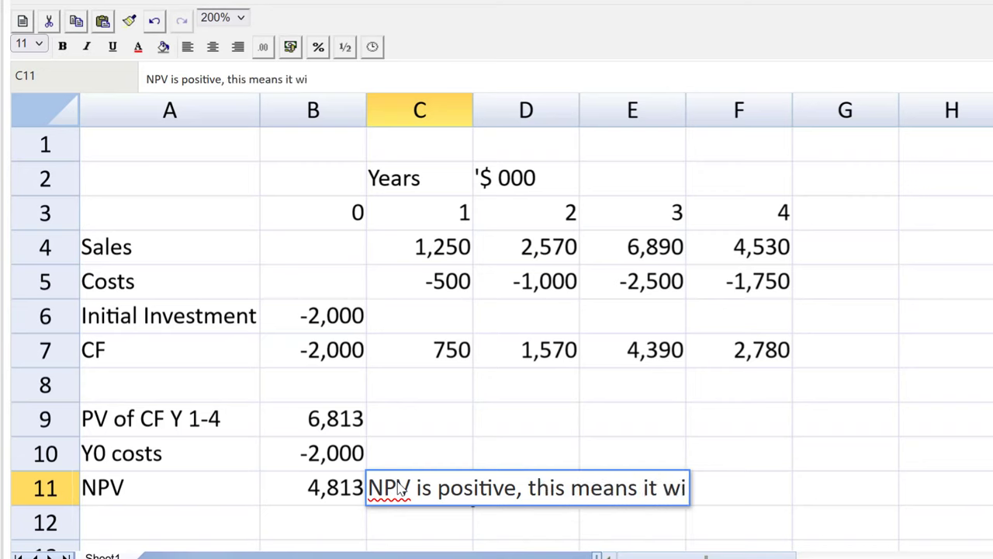
key("Return")
type("so we should accept it.")
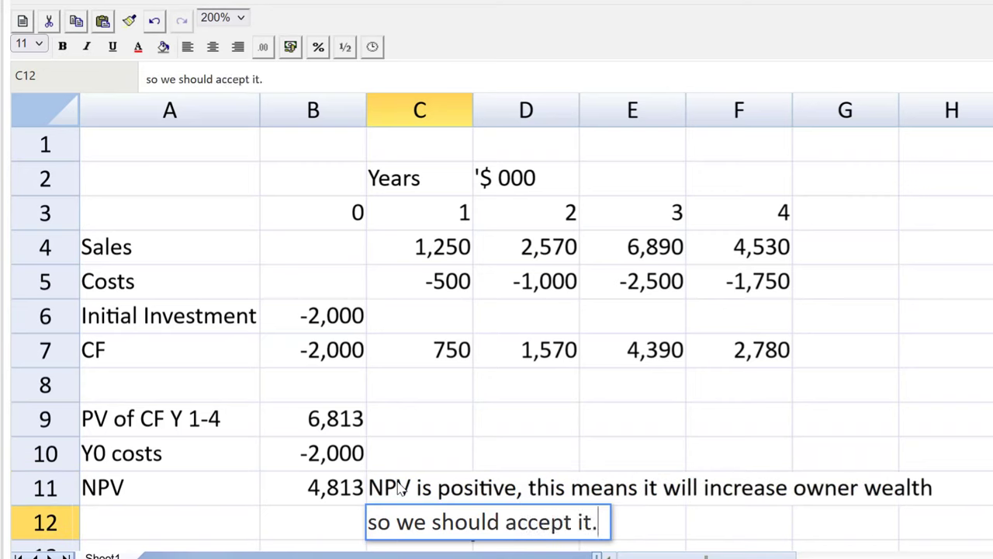
left_click(689, 453)
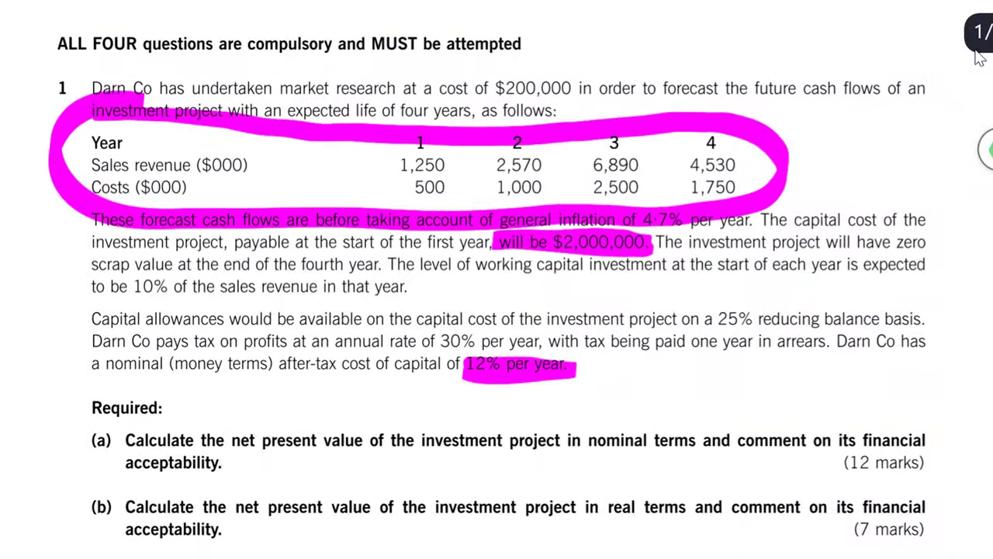
Step: Enter the heading INCLUDE INFLATION in A14 and copy the basic example's table, from the Years row through CF, to A15
scroll(979, 58, "up", 1)
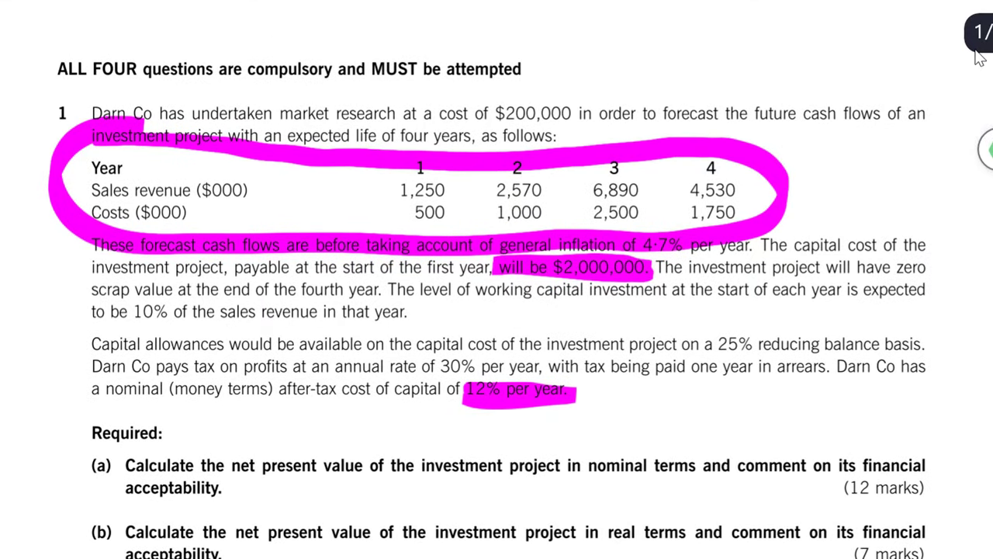
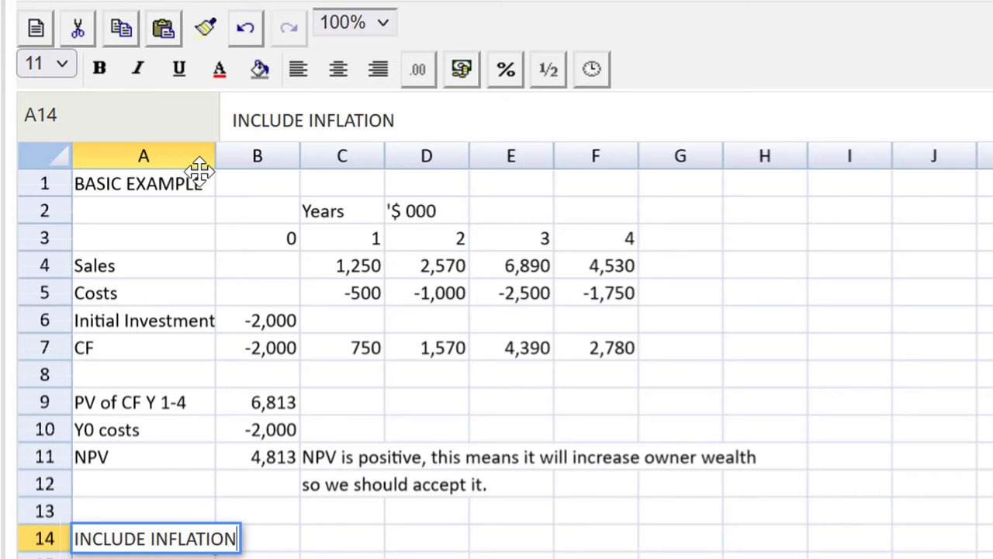
key("Return")
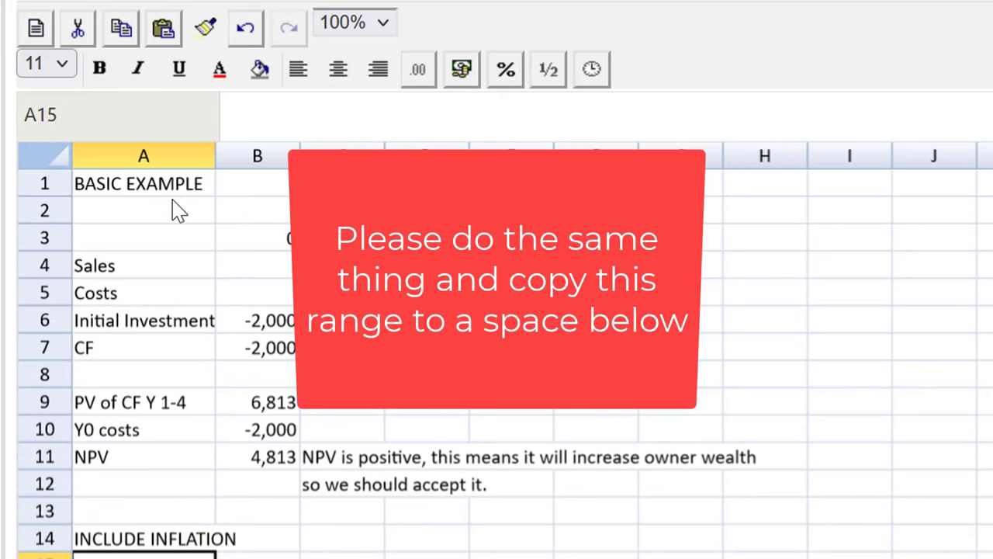
left_click_drag(173, 208, 670, 478)
key("ctrl+c")
left_click(135, 304)
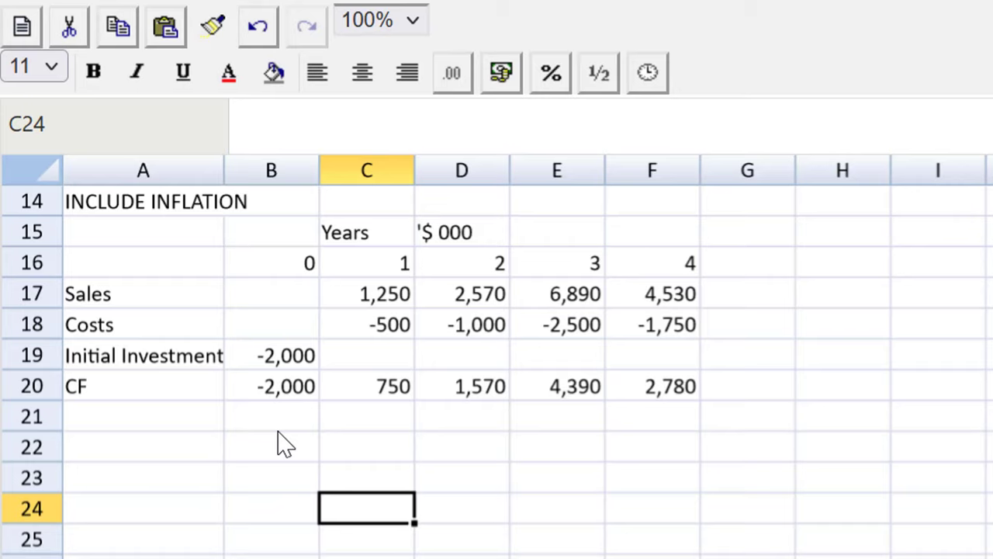
Step: Move the copied Initial Investment and CF rows from A19:F20 down two rows to start at A21
left_click(109, 366)
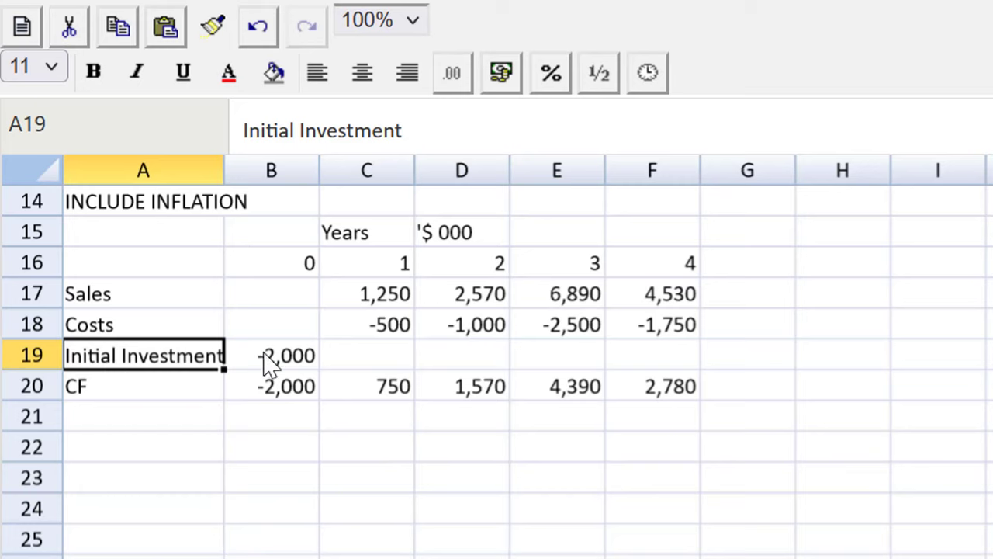
left_click_drag(263, 365, 660, 378)
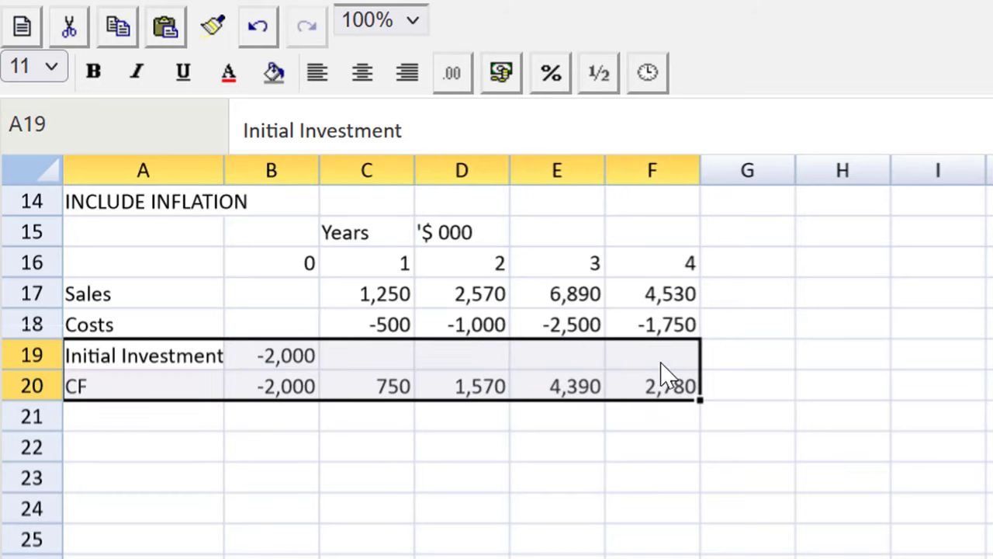
key("ctrl+c")
left_click(143, 426)
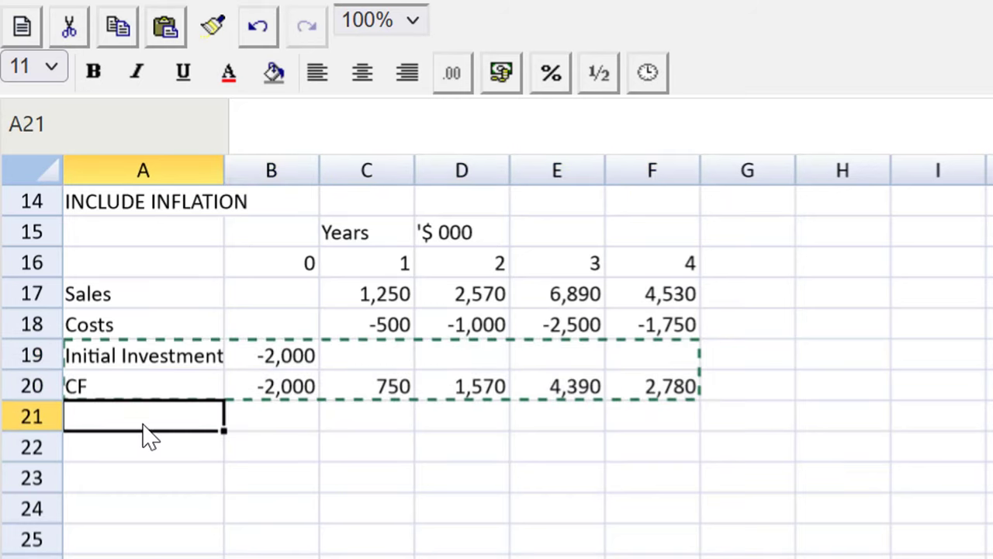
key("ctrl+v")
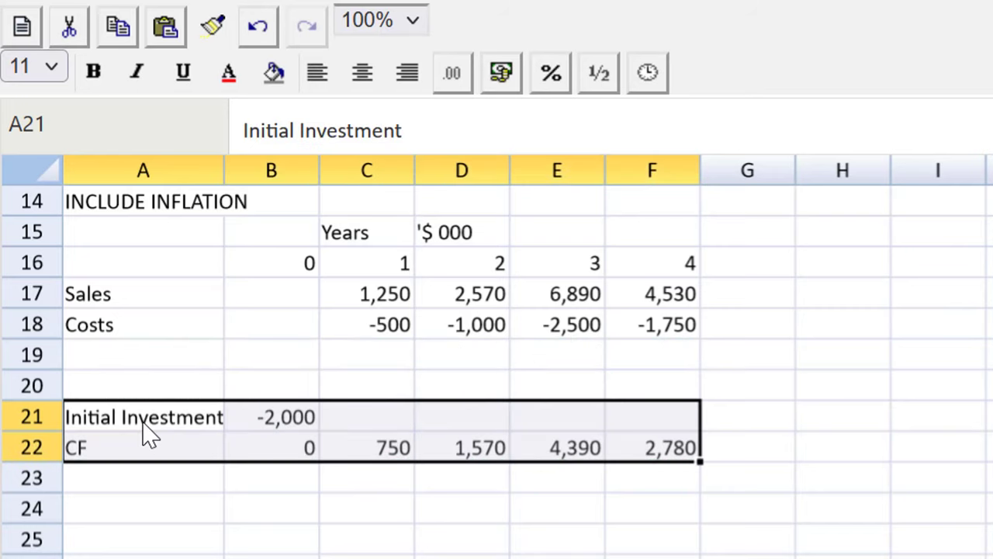
Step: Label cell A19 as Inflated sales @ 4.7%
left_click(158, 364)
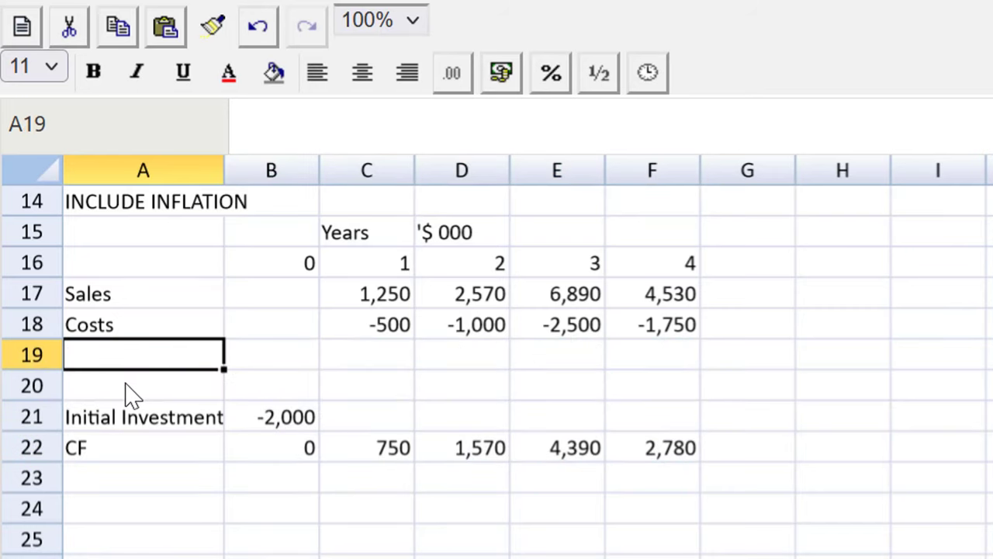
type("Inflated sales")
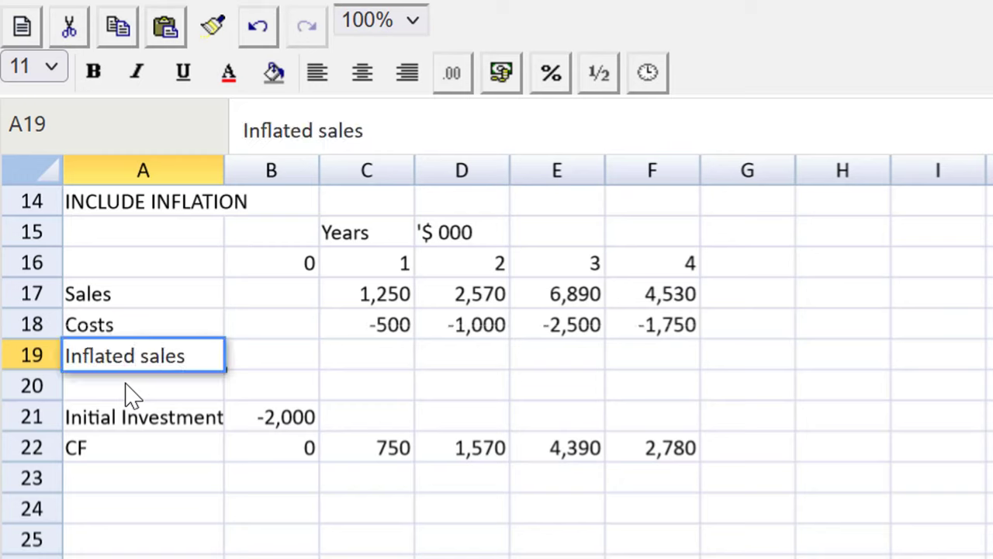
type(" @ 4.")
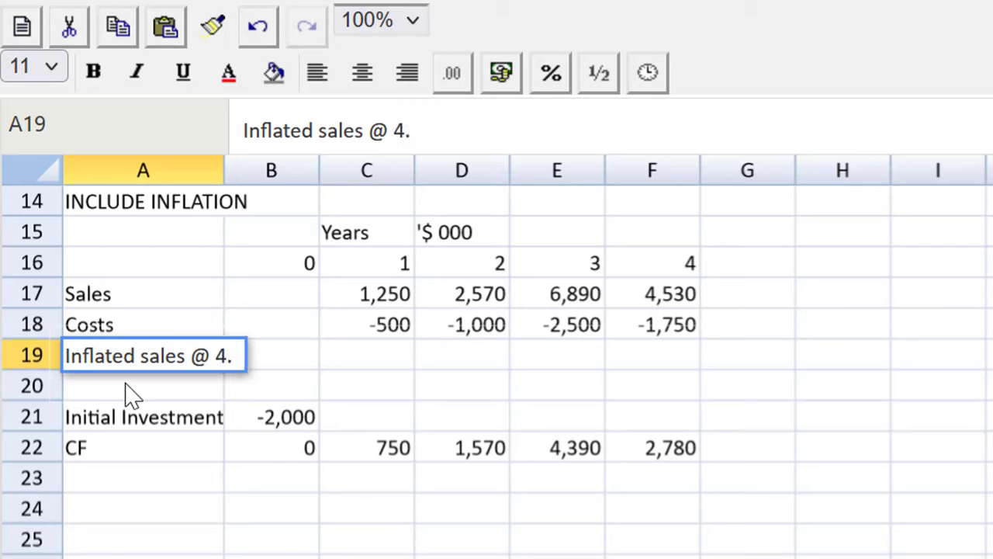
type("7%")
key("Return")
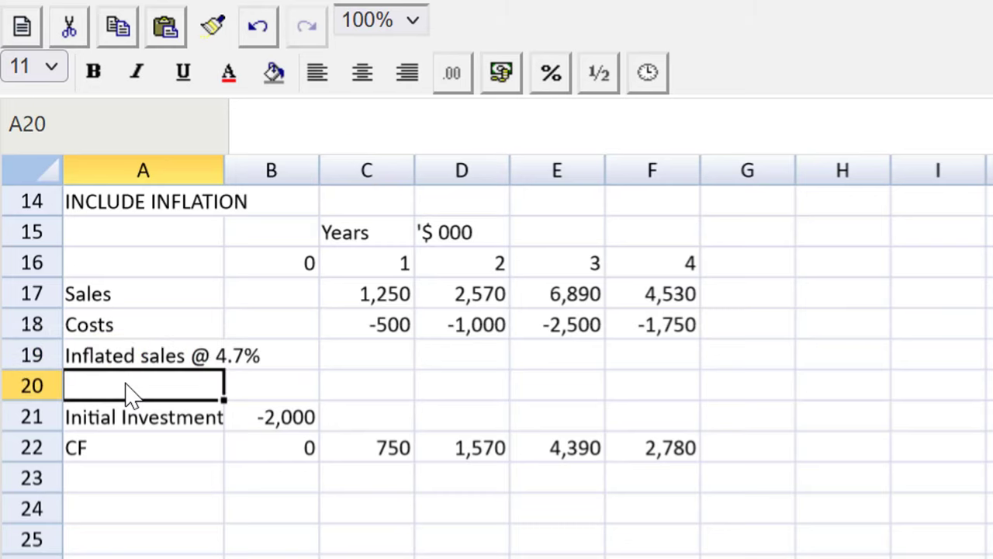
Step: Label cell A20 as Inflated costs @ 4.7% and fit column A's width to its longest label
type("Inflated c")
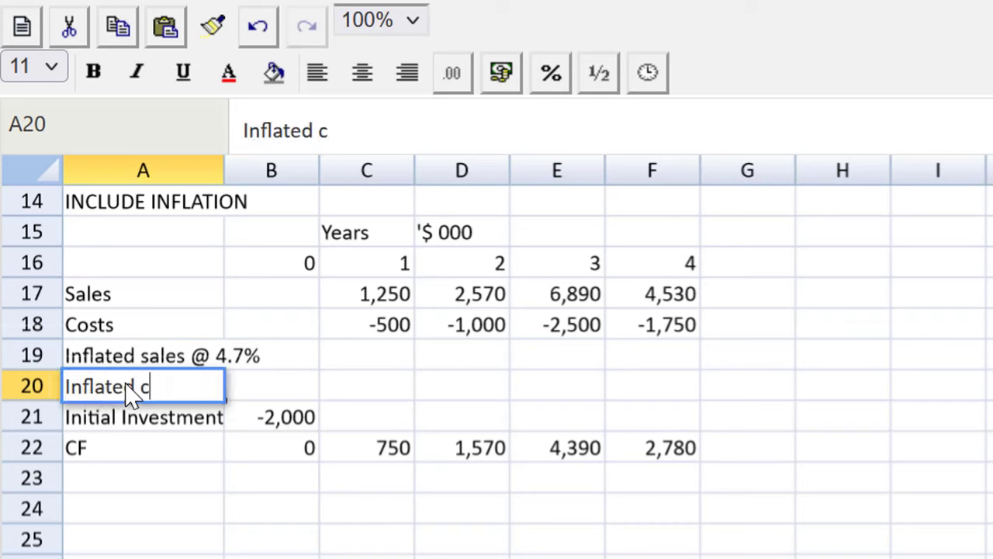
type("osts @ ")
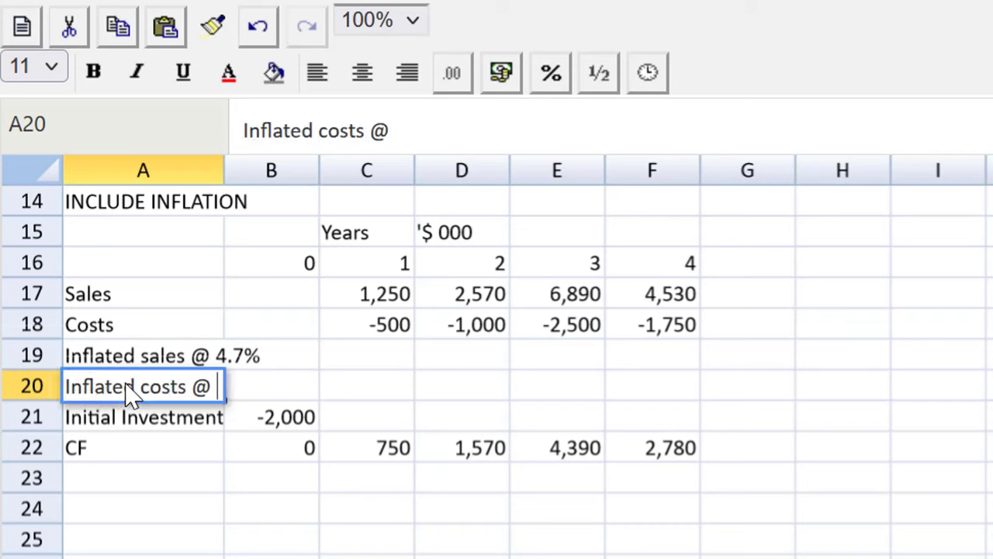
type("4.7")
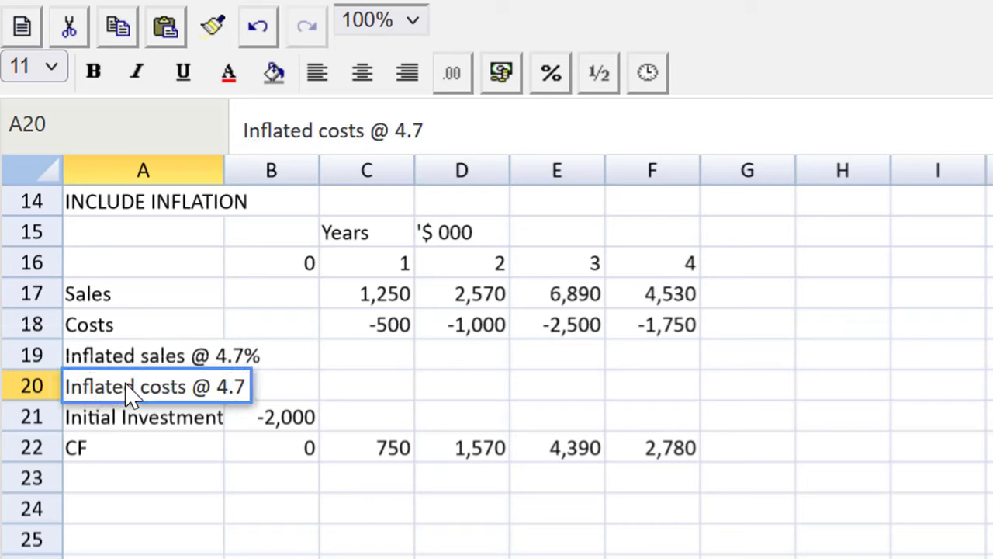
type("$")
key("BackSpace")
type("%")
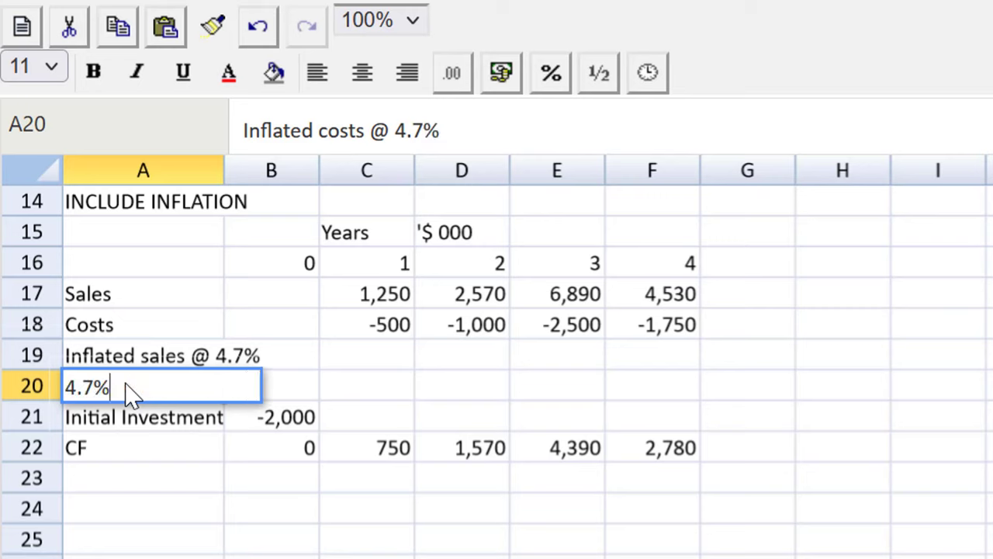
key("Return")
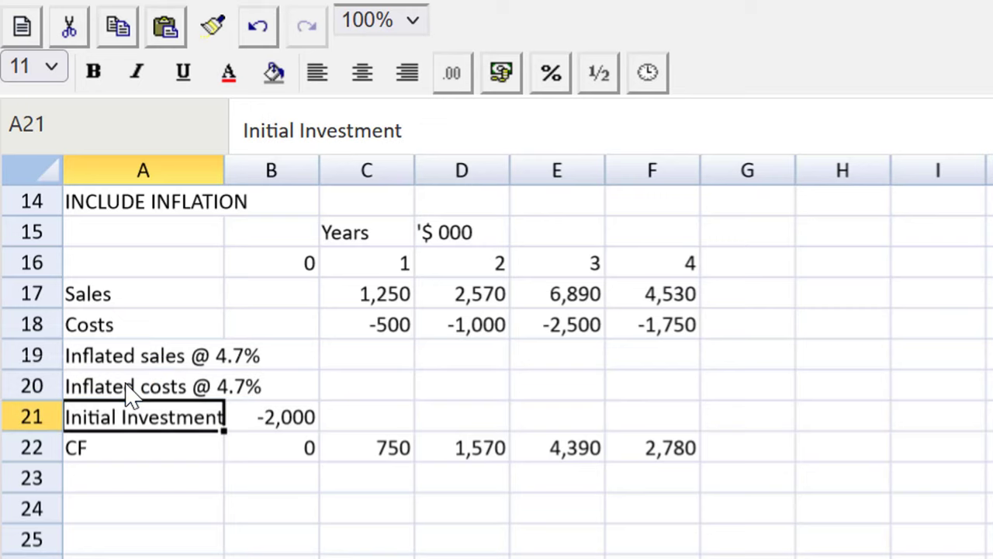
double_click(224, 159)
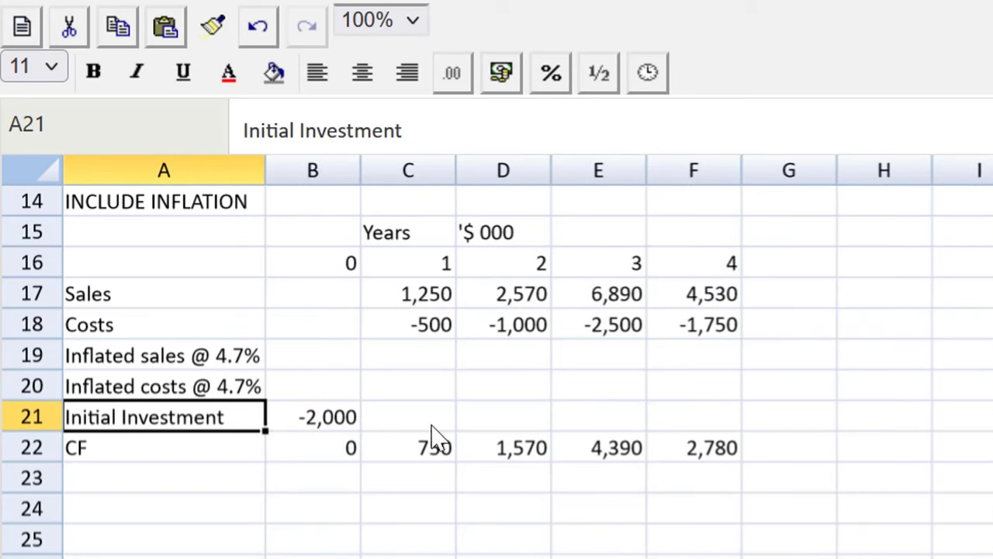
Step: Enter =C17*1.047^C$16 in C19 for year 1 inflated sales and copy it across the inflated sales and costs rows through F20
left_click(412, 371)
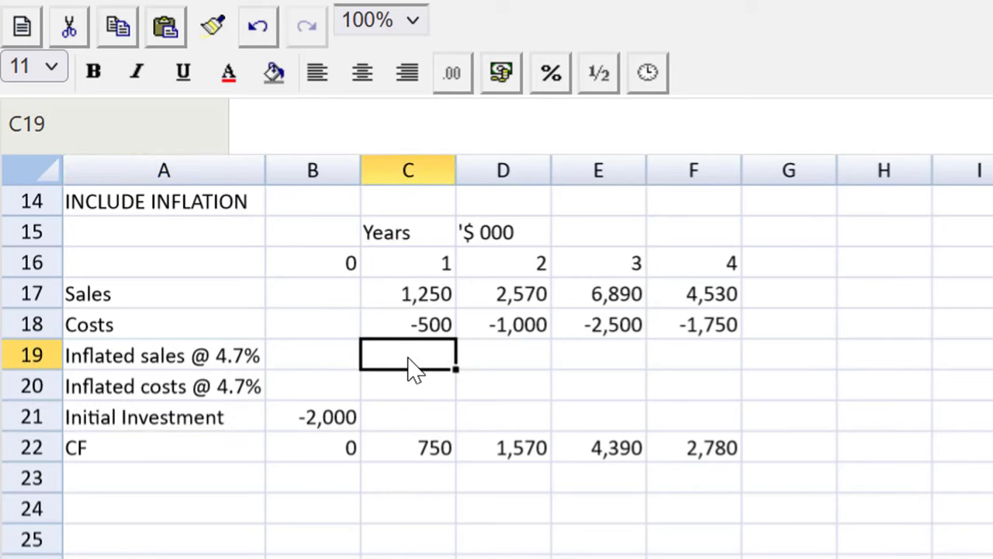
type("=")
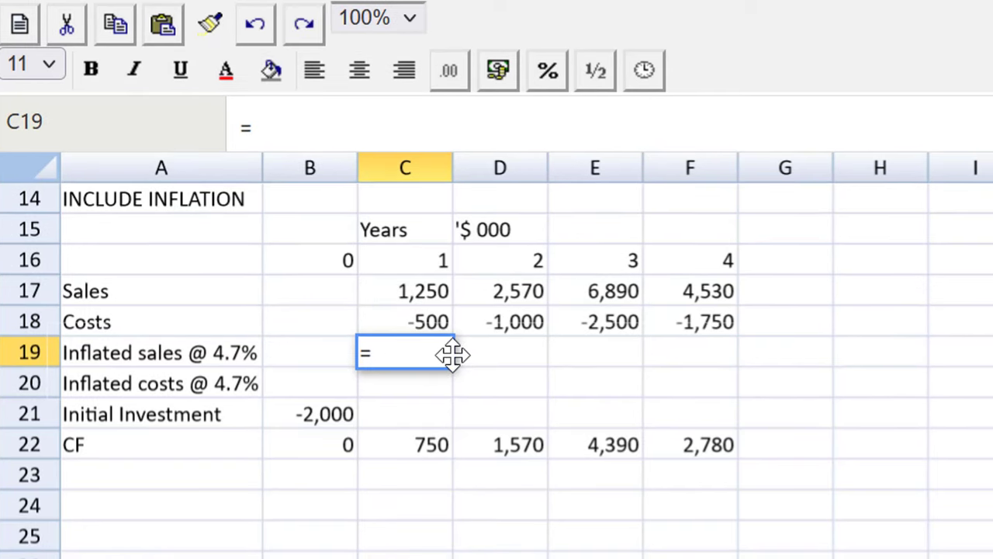
left_click(417, 299)
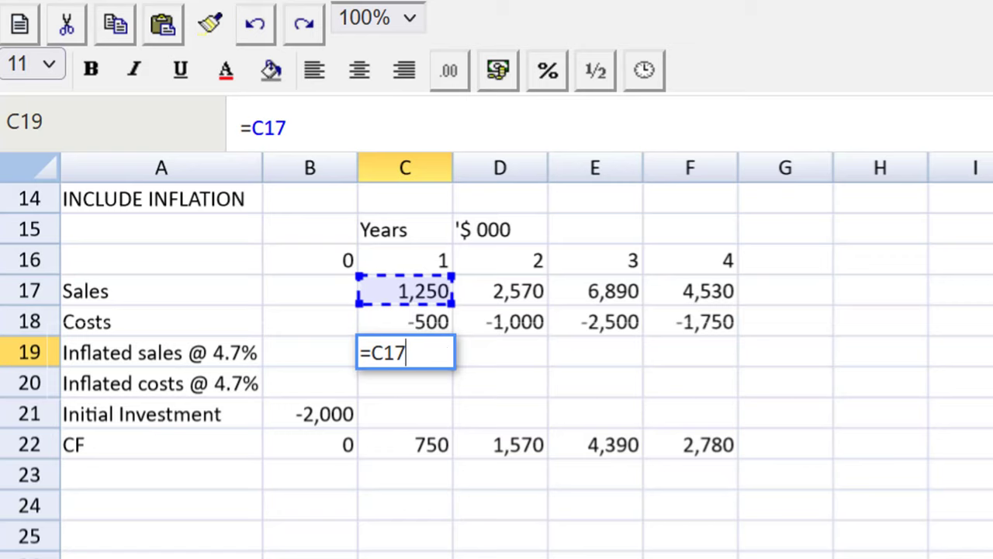
type("*1")
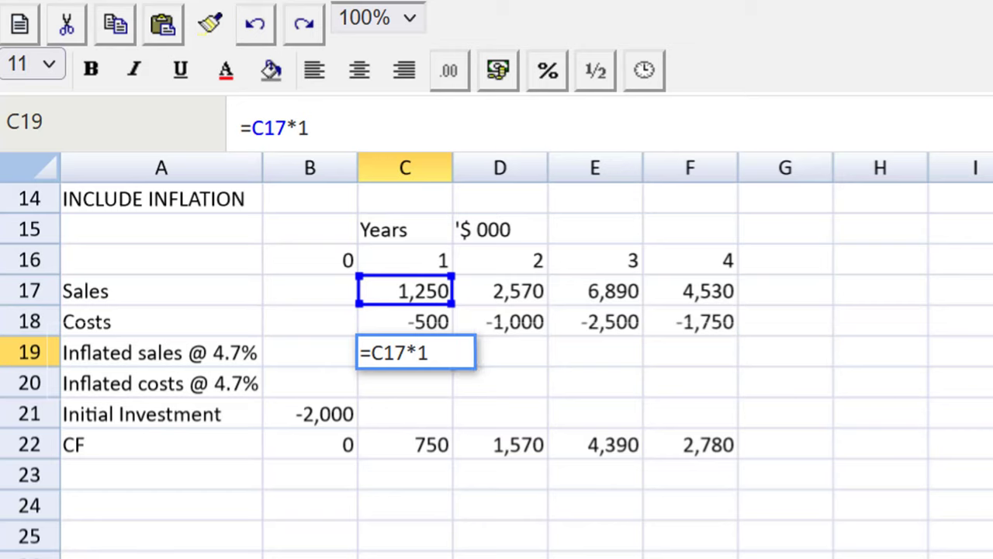
type(".047")
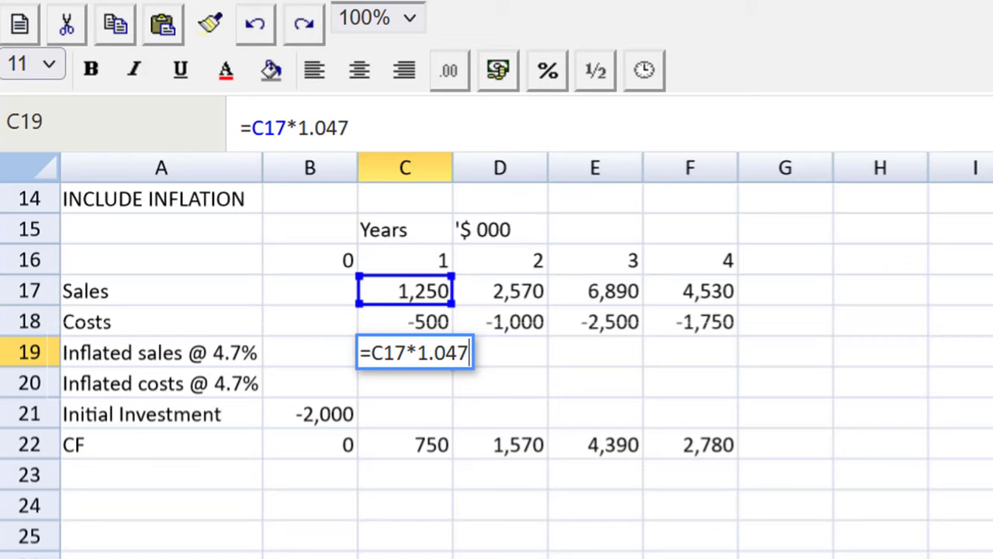
type("^")
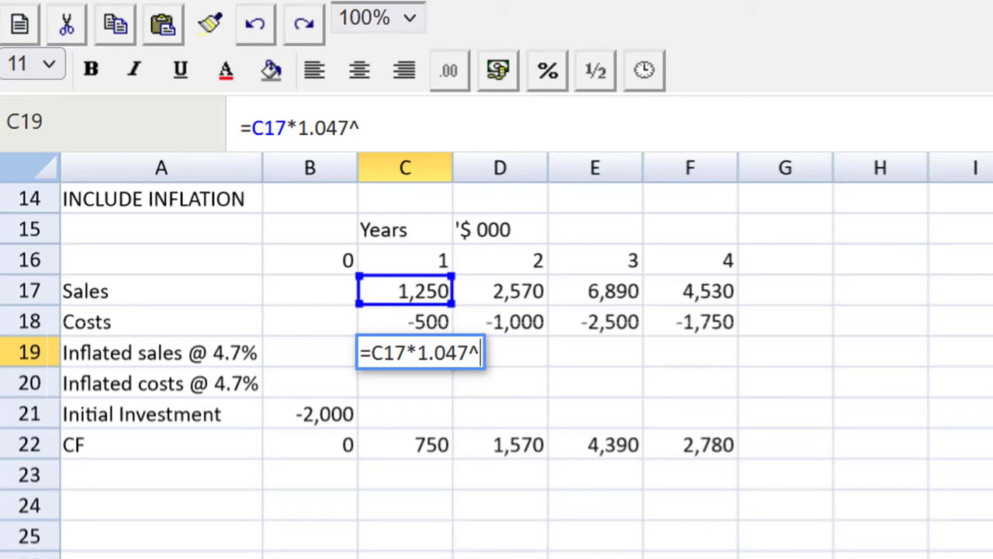
left_click(402, 266)
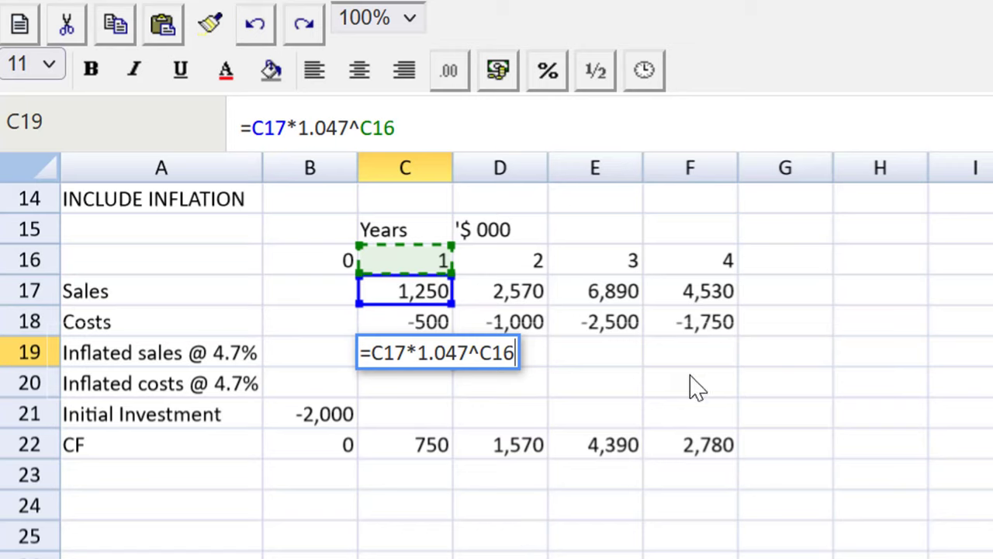
left_click(491, 353)
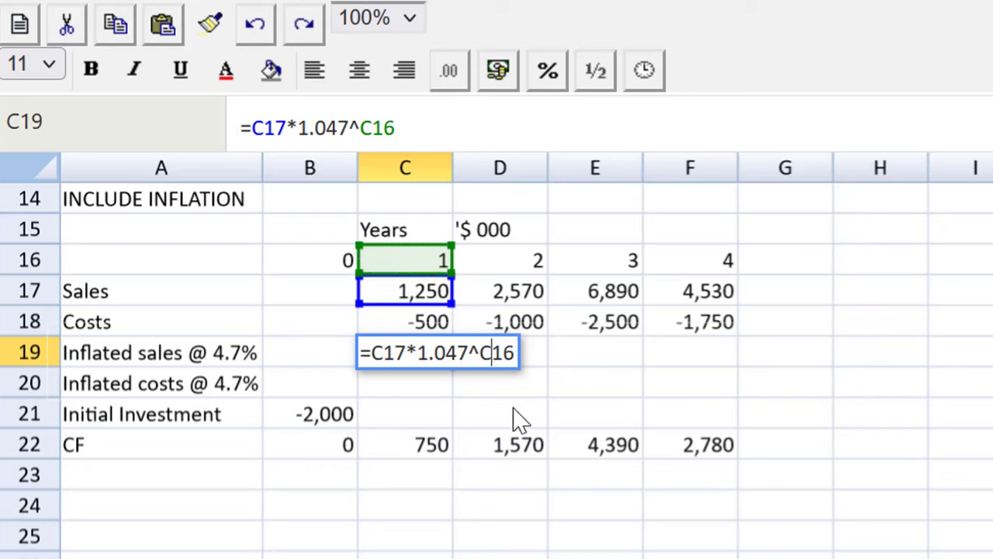
type("$")
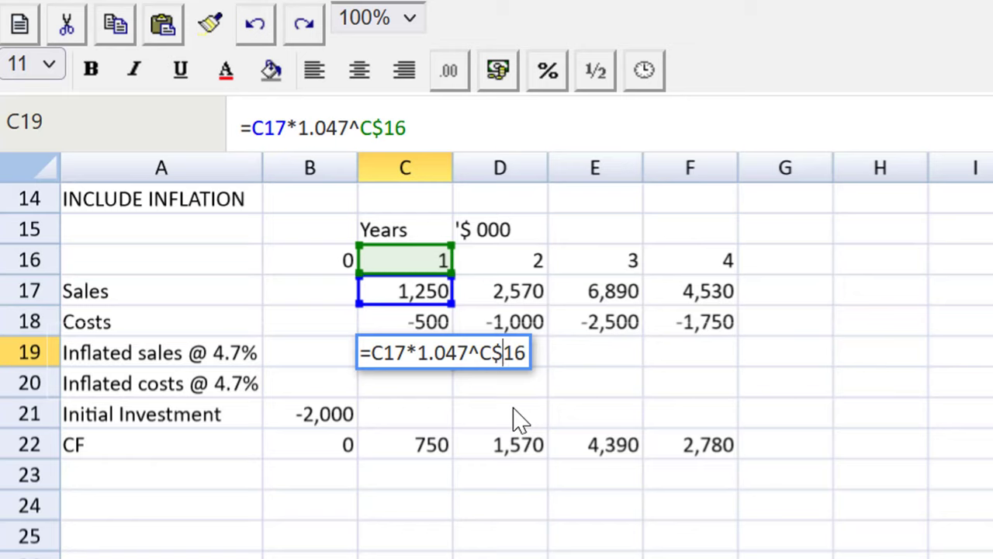
key("Return")
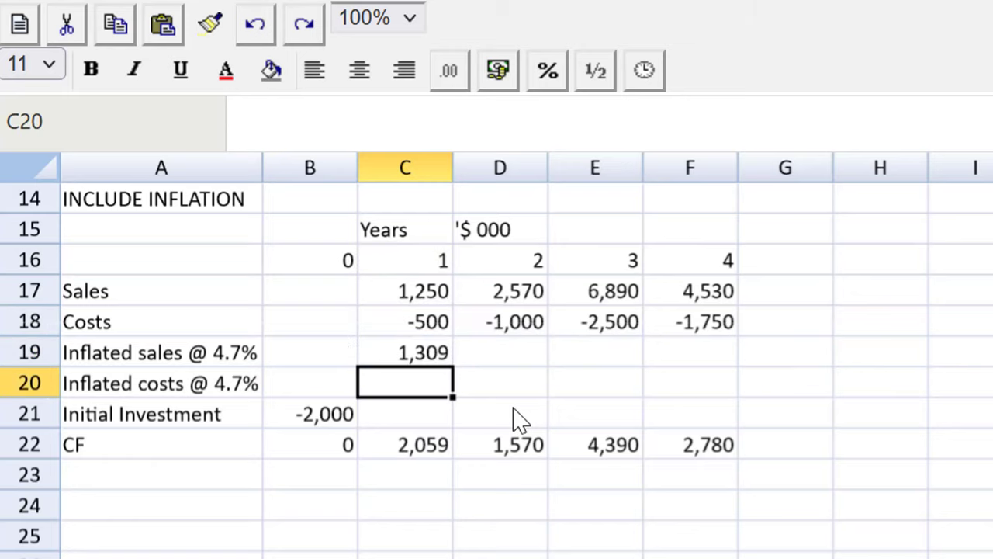
left_click(433, 361)
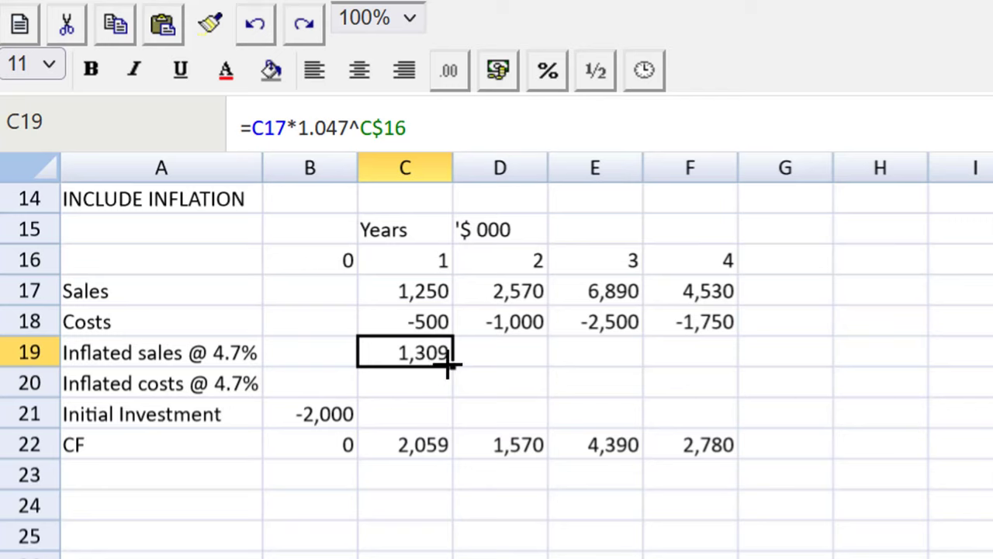
left_click_drag(453, 373, 688, 397)
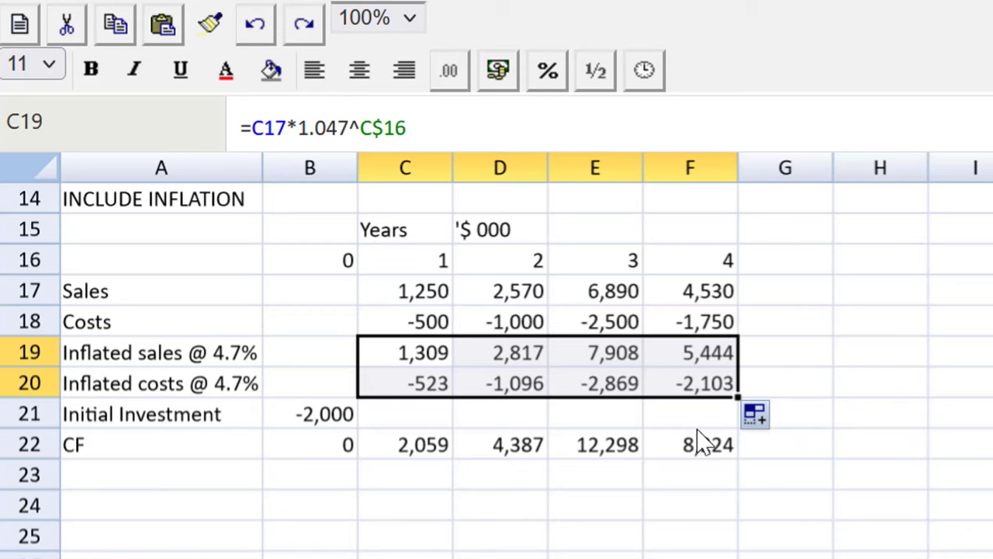
Step: Correct the CF formula in B22 to =SUM(B19:B21) and copy it across to F22
left_click(336, 460)
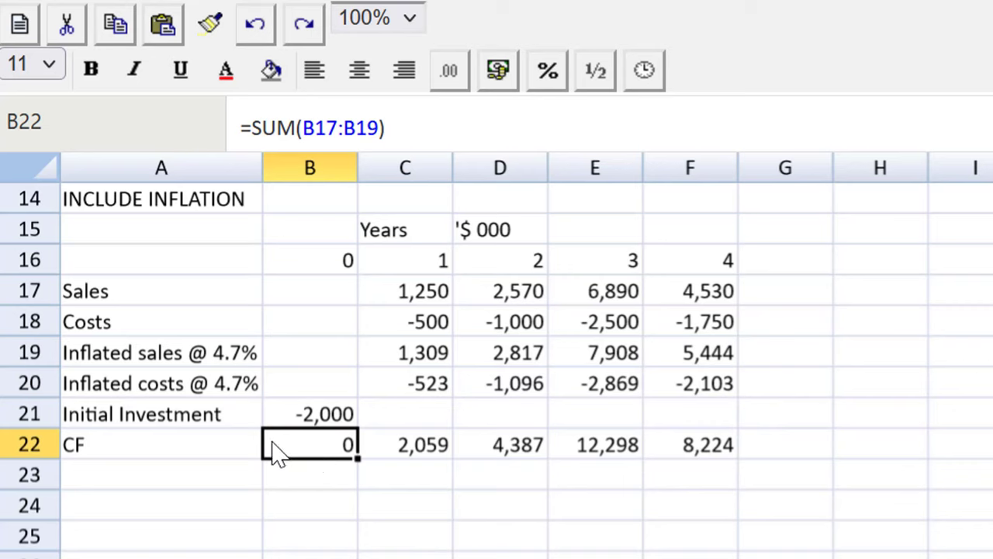
left_click(346, 129)
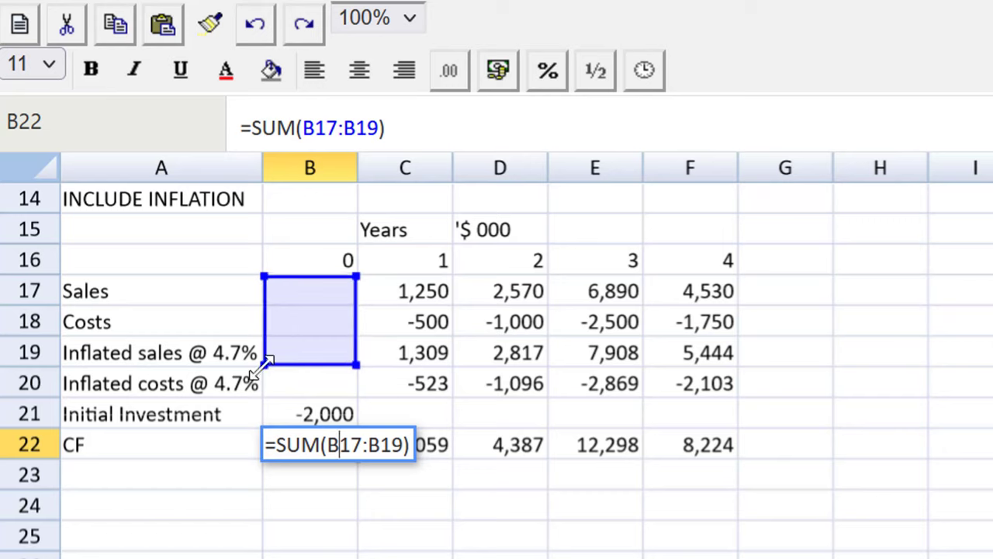
left_click_drag(266, 354, 288, 403)
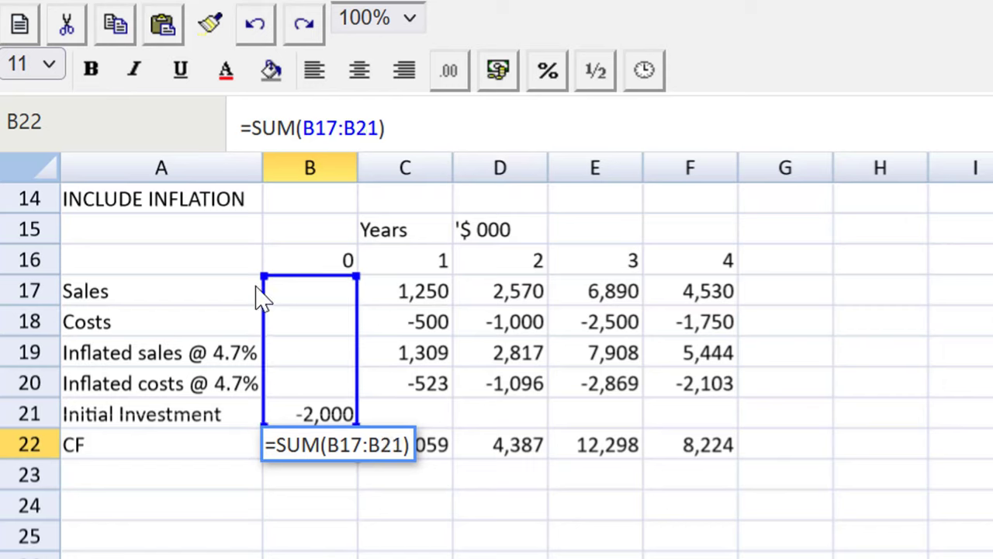
left_click_drag(258, 270, 264, 341)
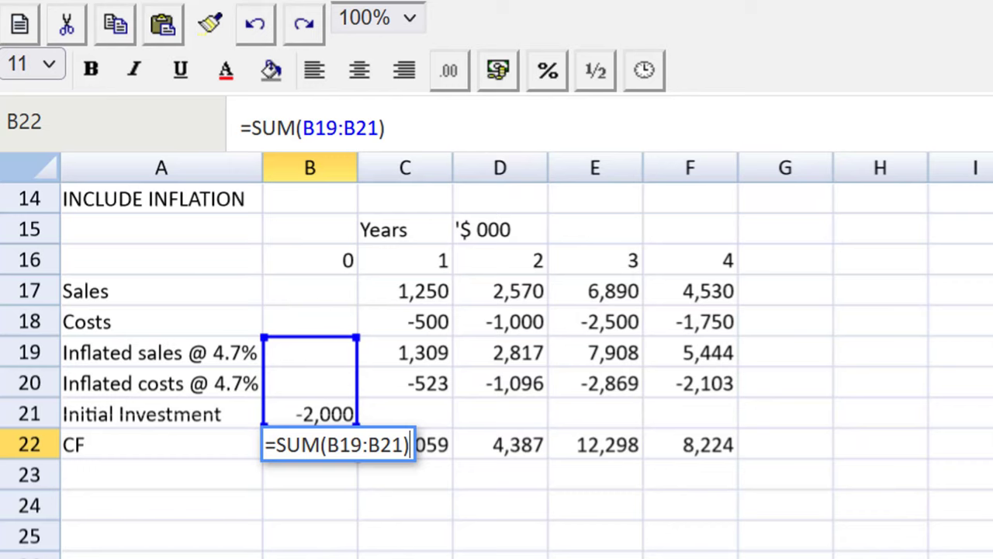
key("Return")
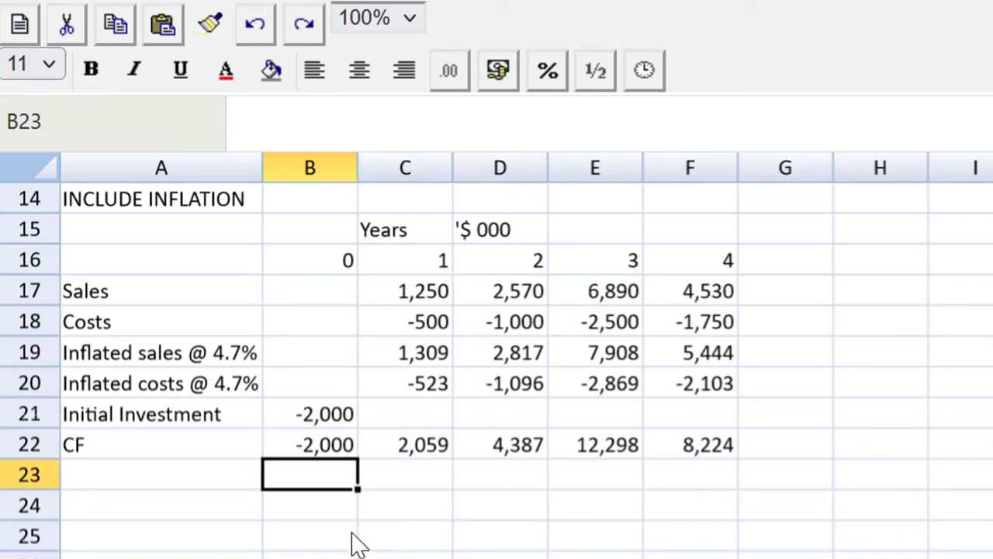
left_click(349, 451)
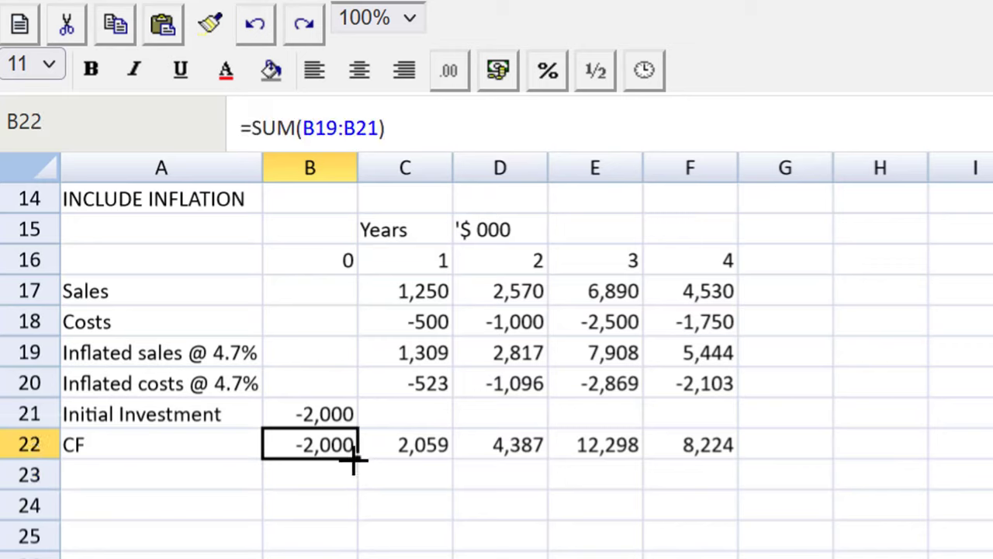
left_click_drag(357, 459, 708, 462)
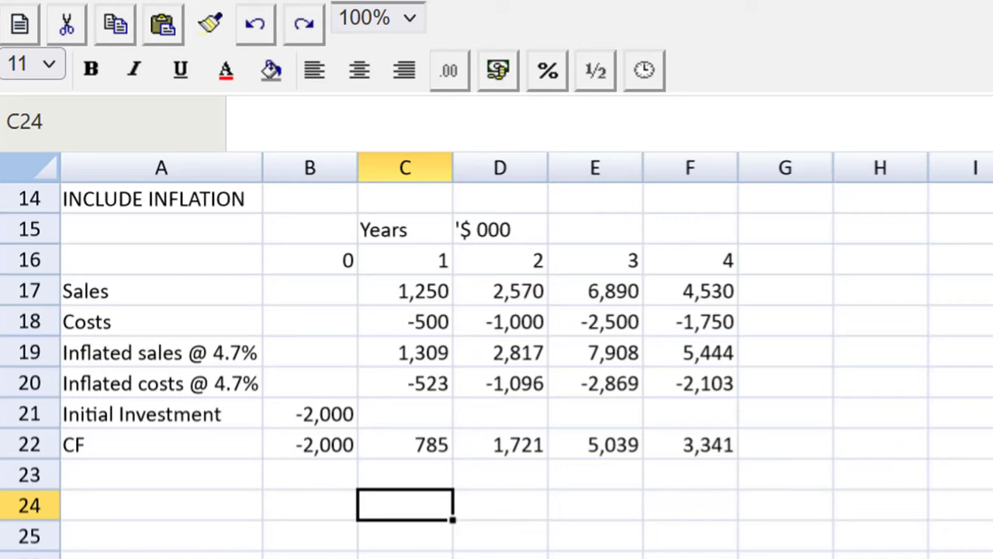
Step: Enter the headings Real, General I and Nominal in cells C24, D24 and E24
type("Real")
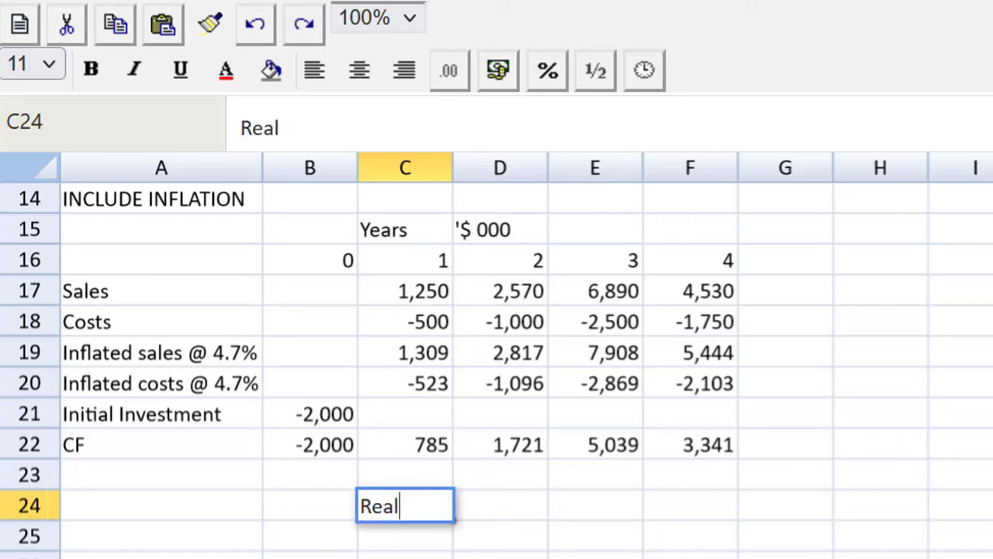
left_click(500, 506)
type("Ger")
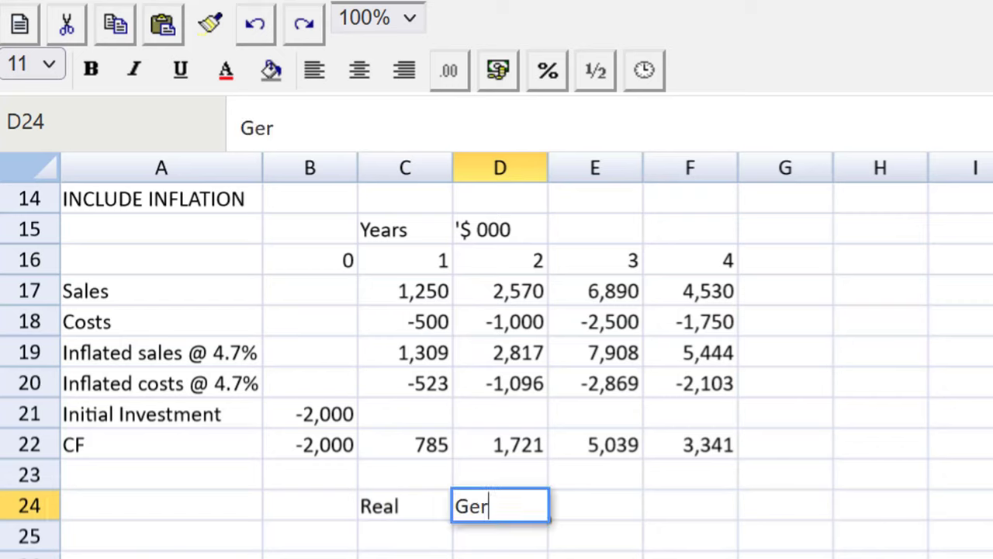
key("BackSpace")
type("ner")
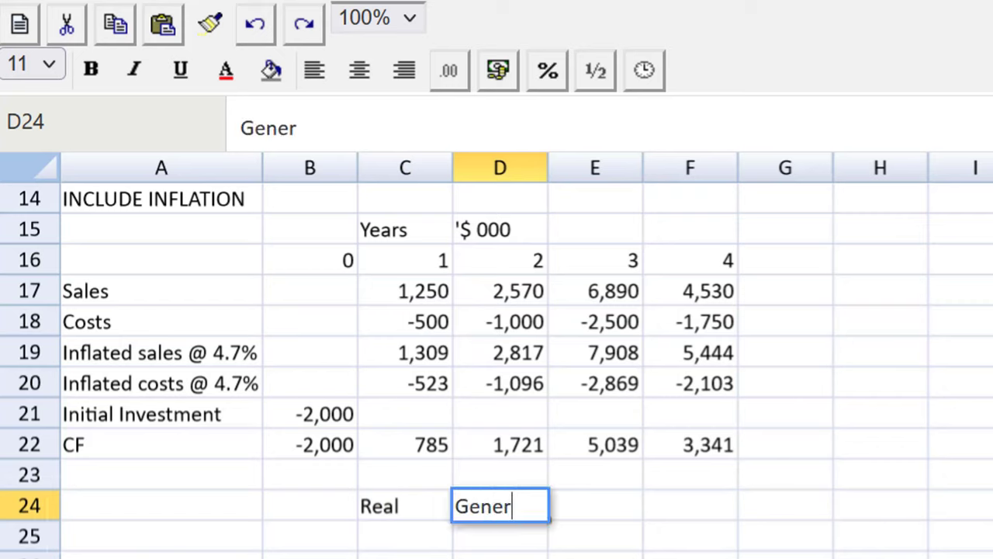
type("al I")
key("Tab")
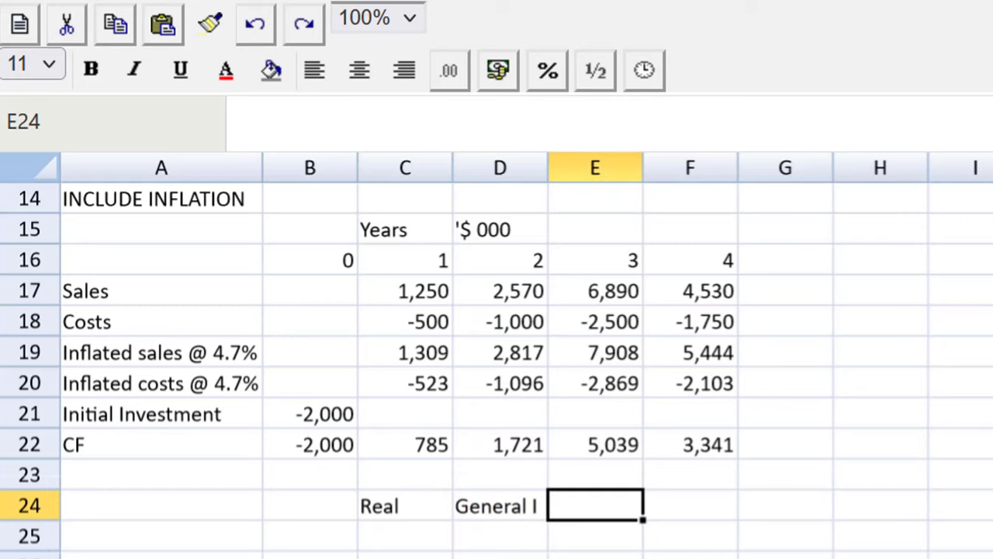
type("Nominar")
key("BackSpace")
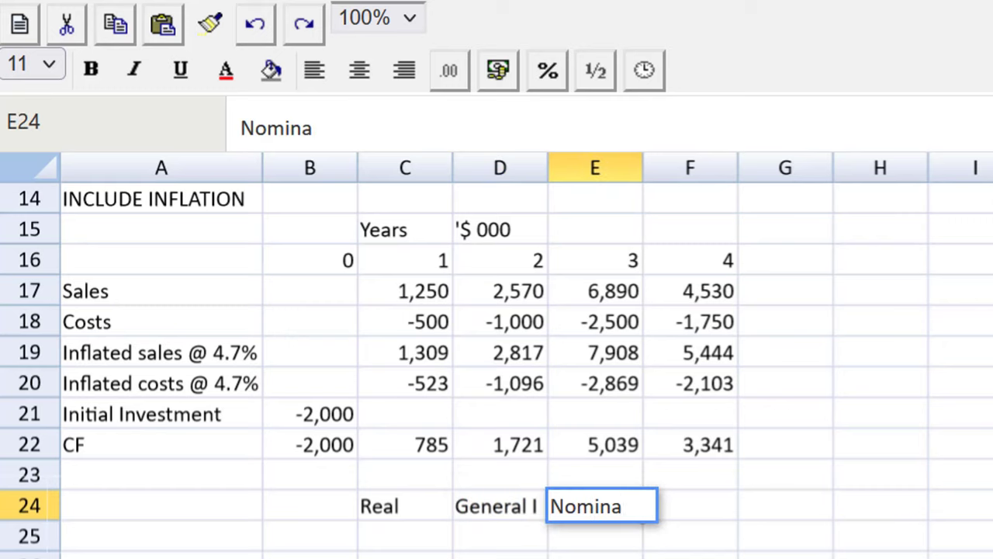
type("l")
key("Return")
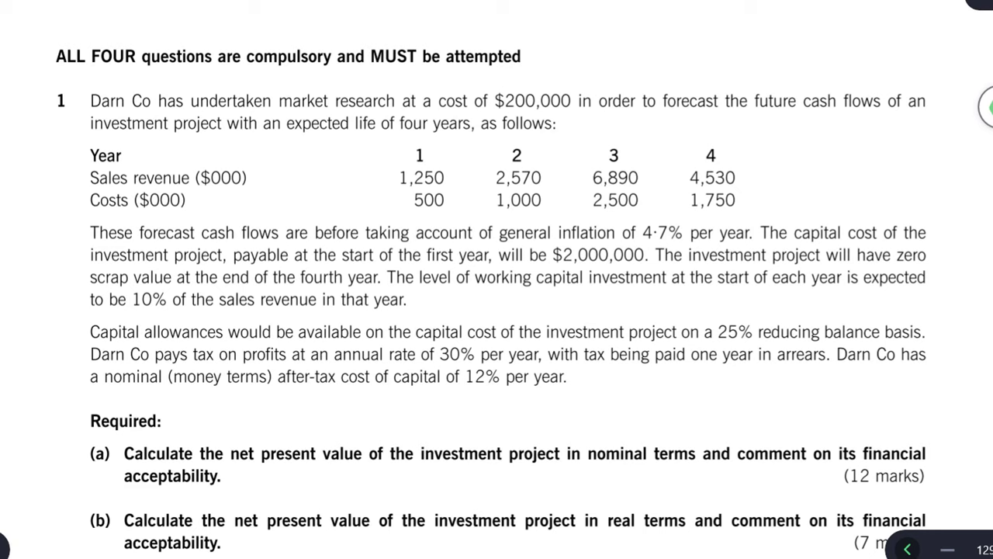
Step: Switch to the exam question and highlight the nominal after-tax cost of capital of 12% and the 4.7% inflation rate
left_click_drag(82, 376, 578, 378)
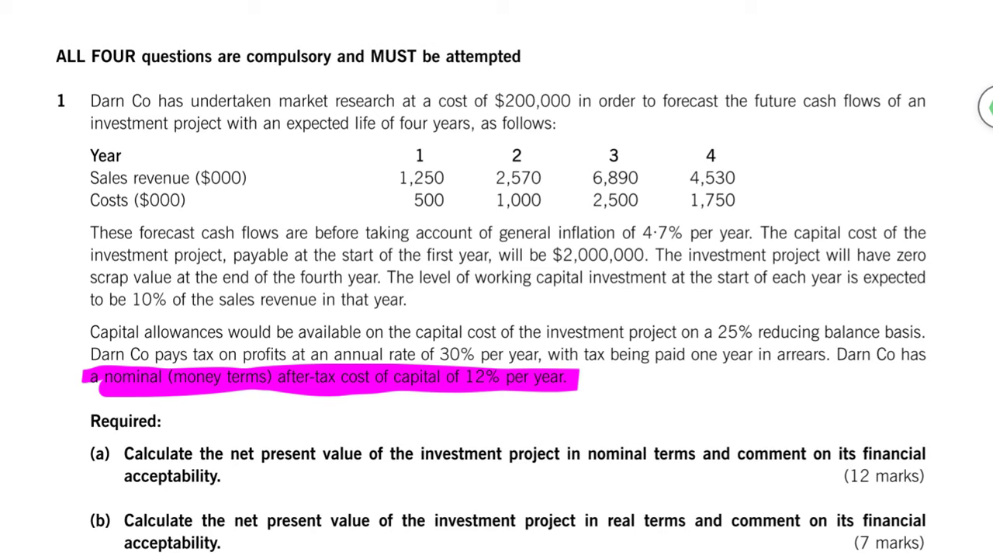
left_click_drag(626, 233, 680, 230)
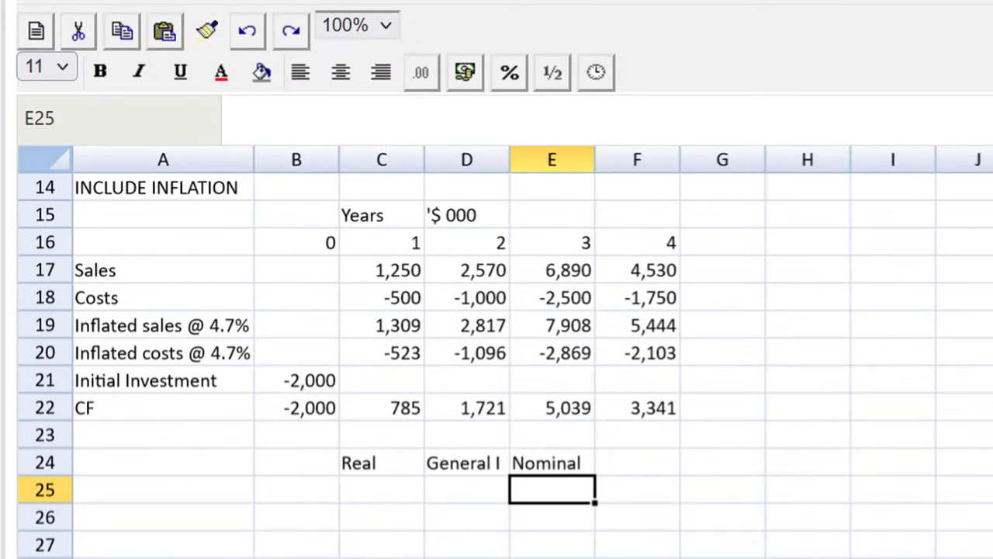
Step: Return to the spreadsheet and enter 1.12 under the Nominal heading in E25
left_click(522, 544)
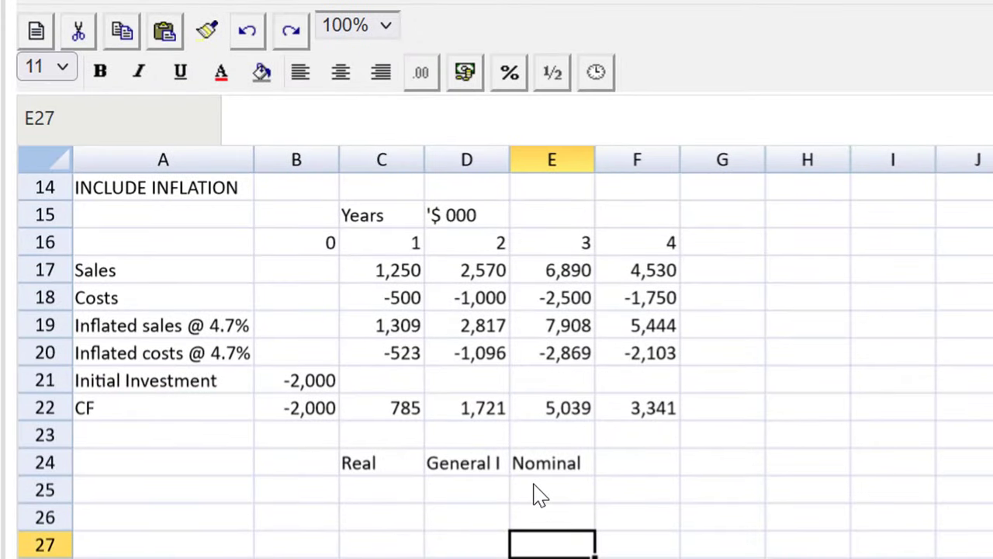
left_click(541, 495)
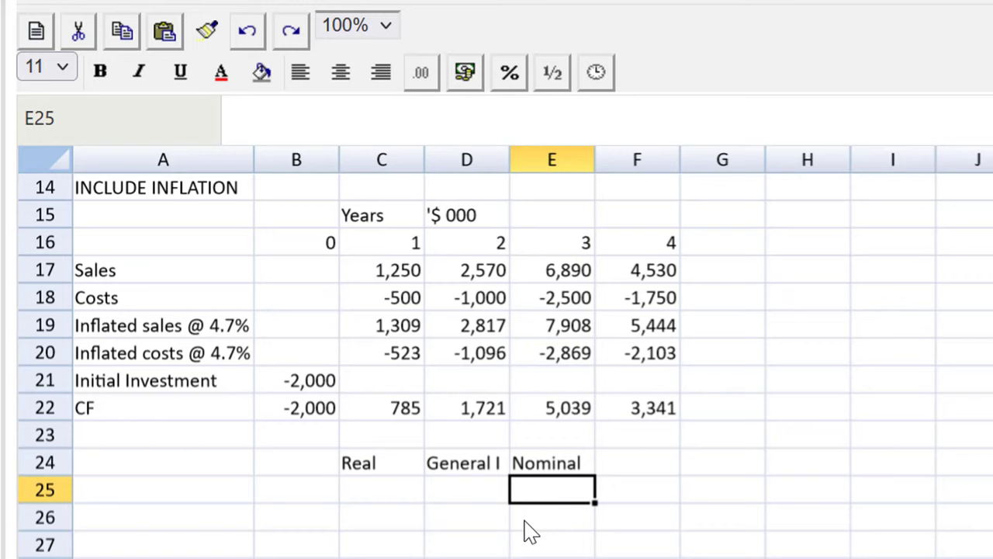
type("1.012")
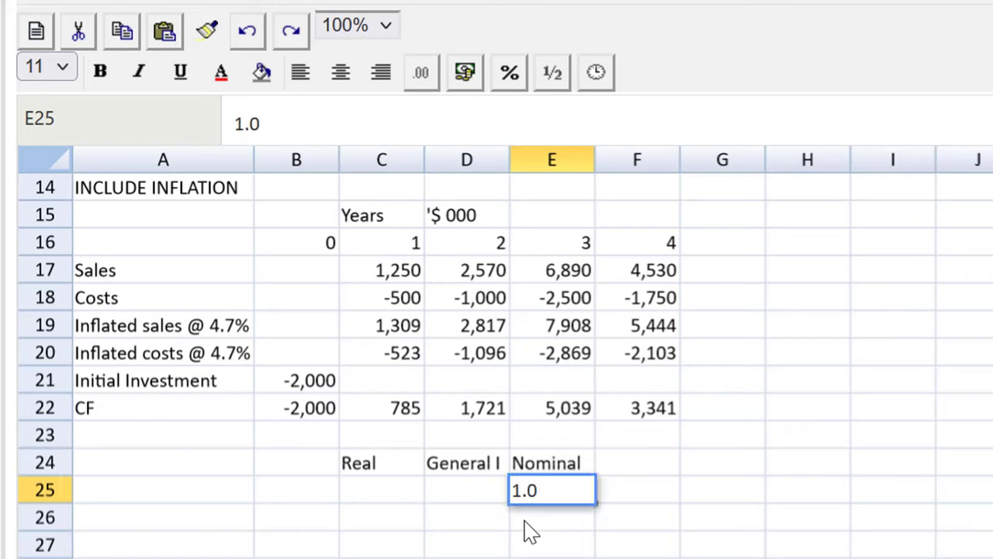
key("BackSpace")
key("BackSpace")
key("BackSpace")
type("12")
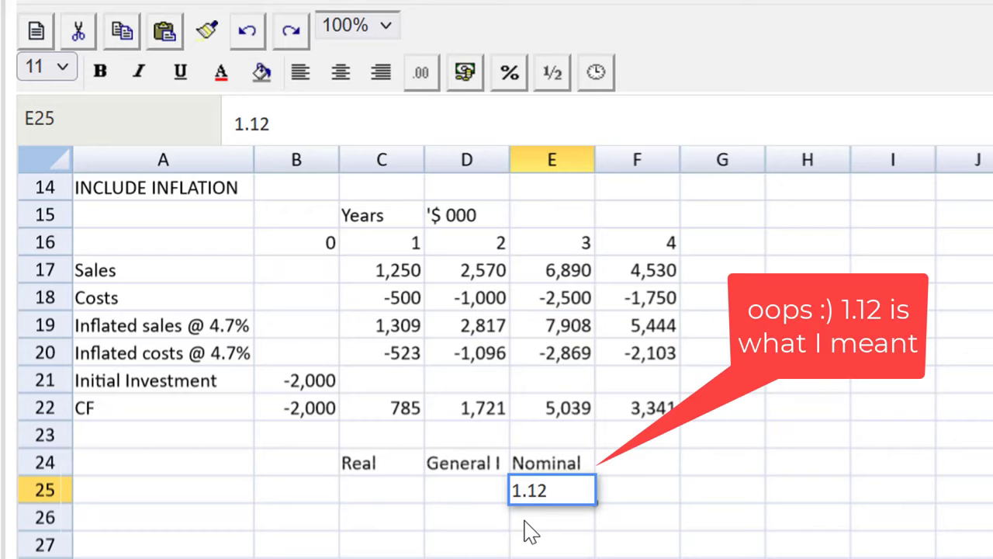
key("Left")
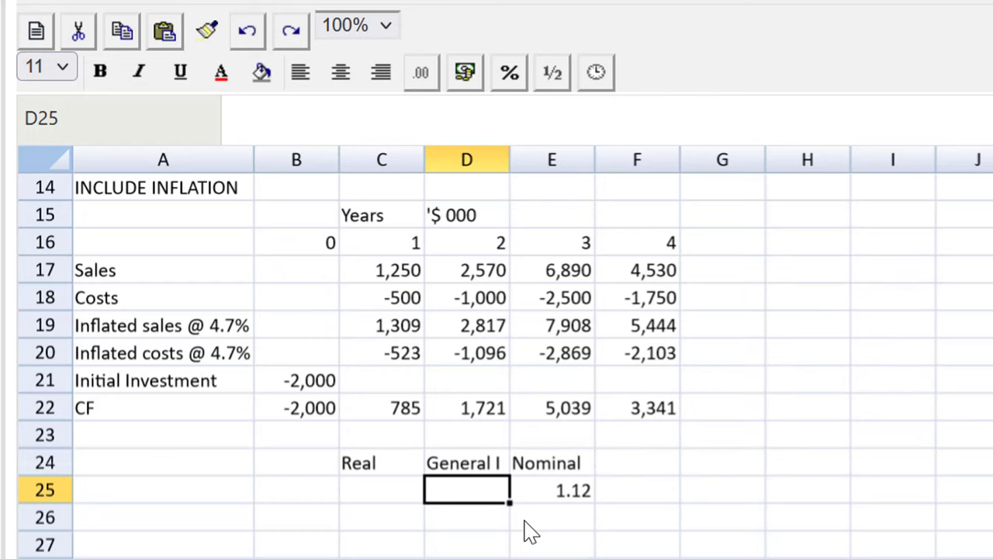
Step: Enter 1.047 under the General I heading in D25 and select C25 under Real
type("1.04")
key("BackSpace")
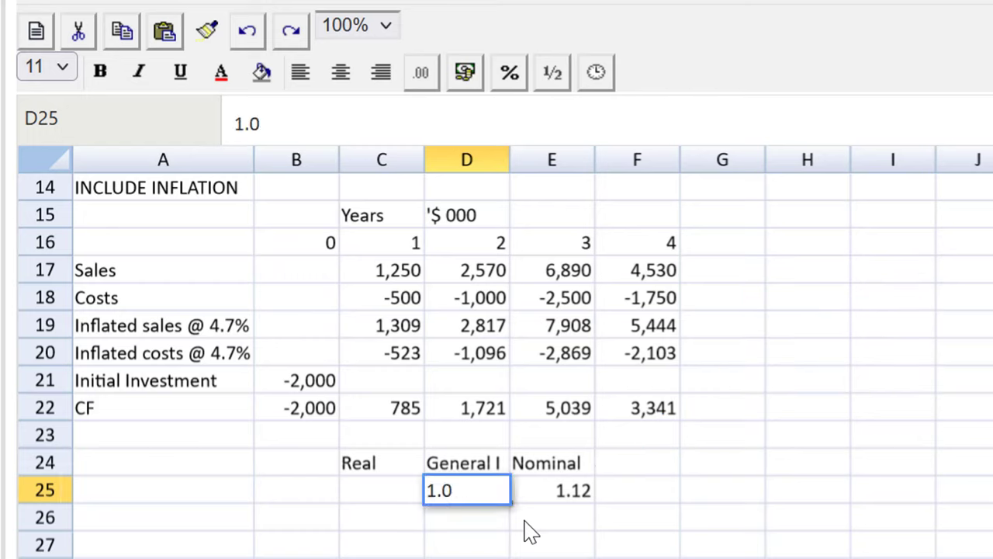
type("47")
key("Return")
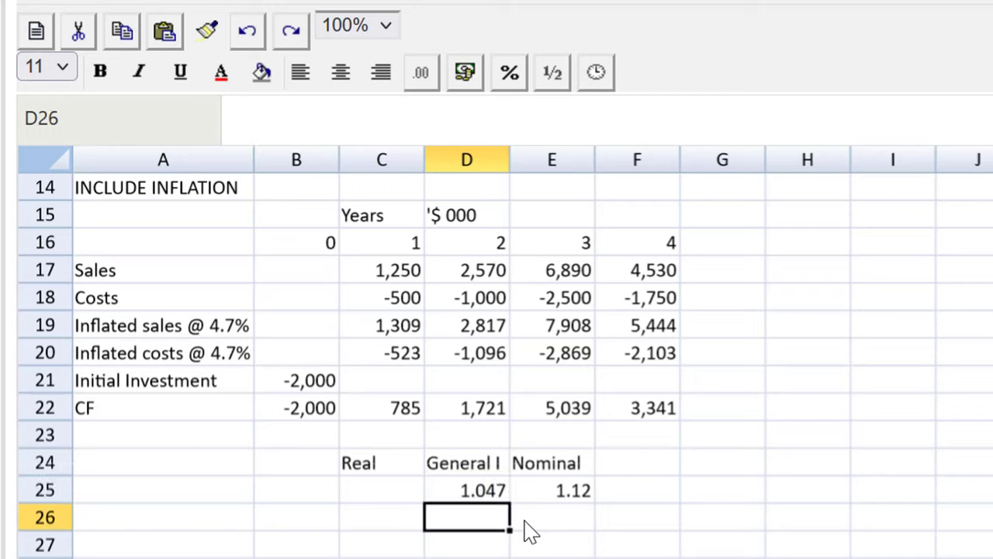
key("Up")
key("Left")
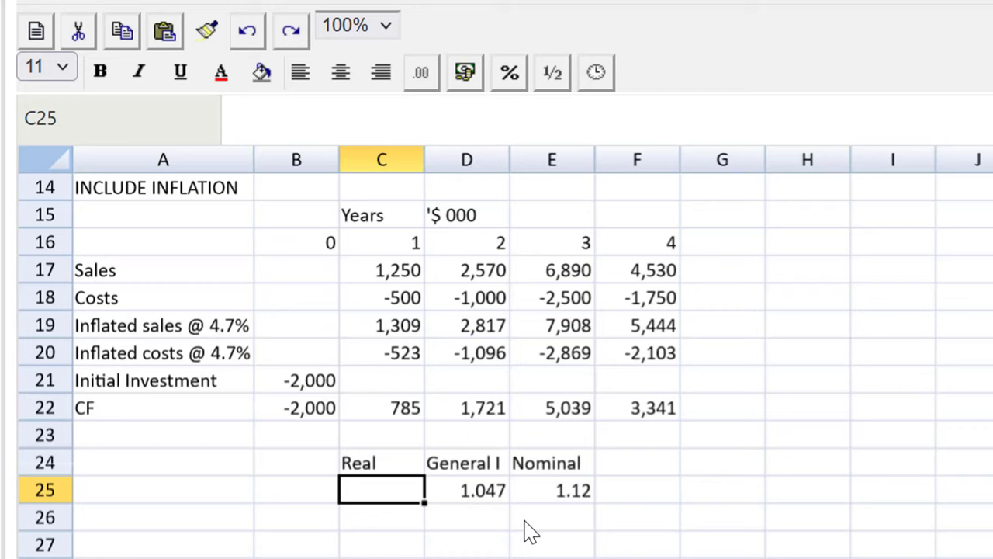
Step: Calculate the real rate factor in C25 by dividing the nominal factor by general inflation with =E25/D25
type("=")
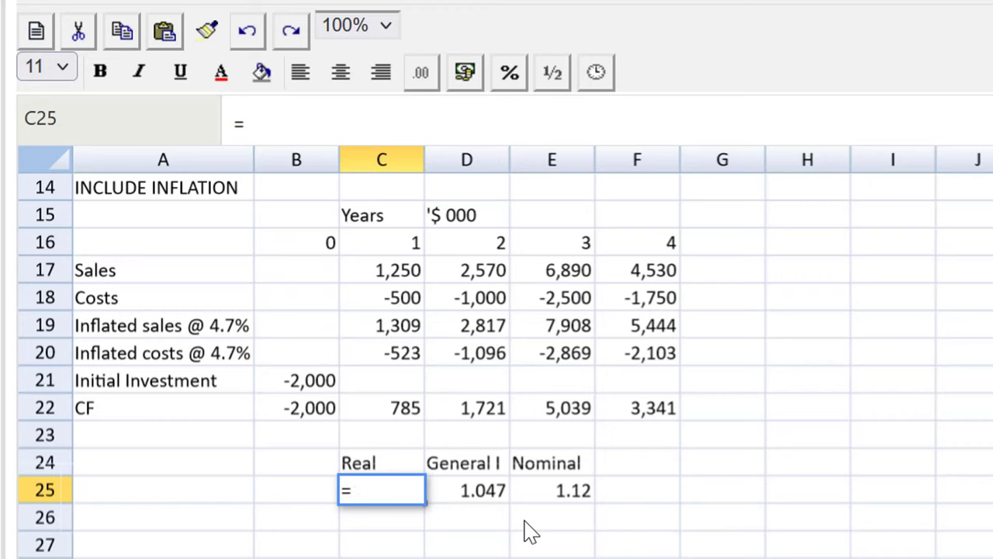
left_click(561, 490)
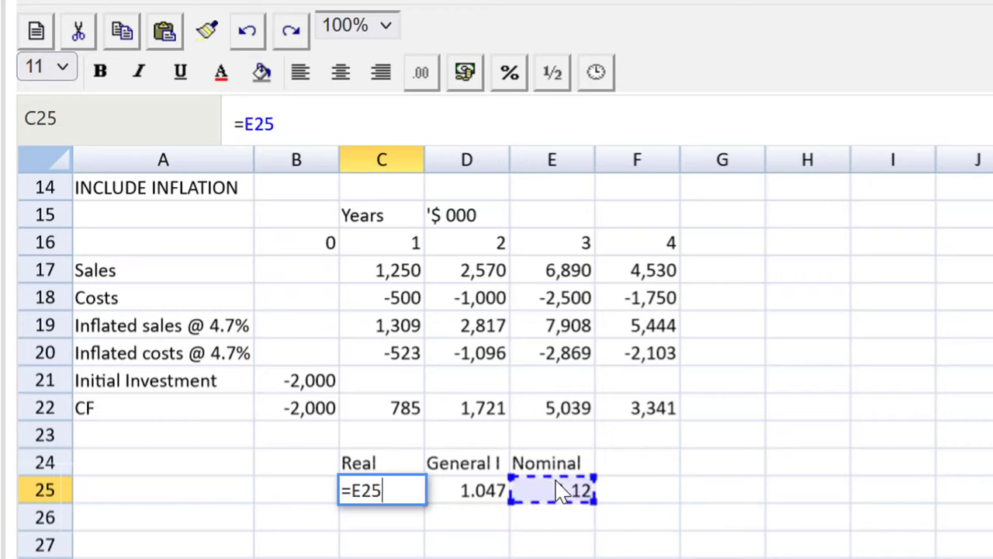
type("/")
left_click(473, 494)
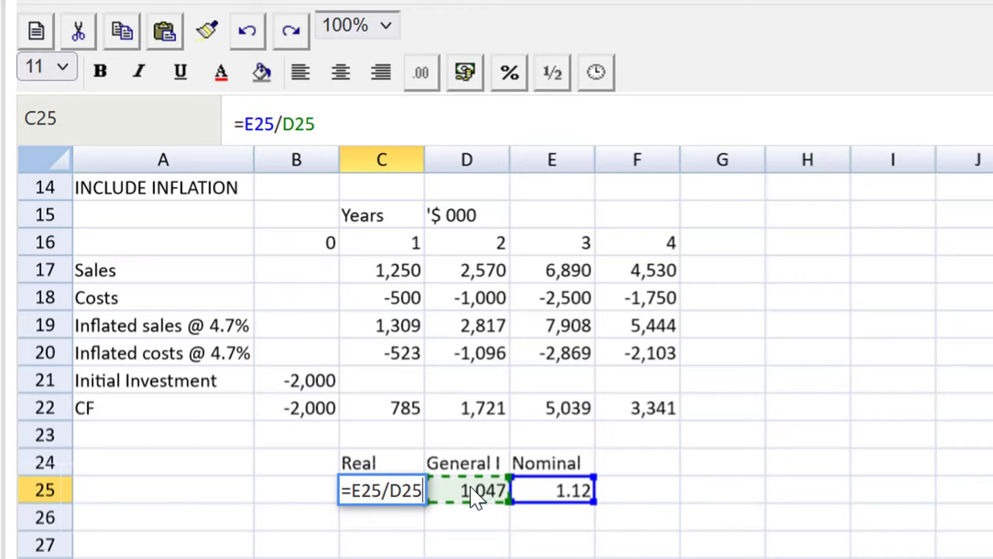
key("Return")
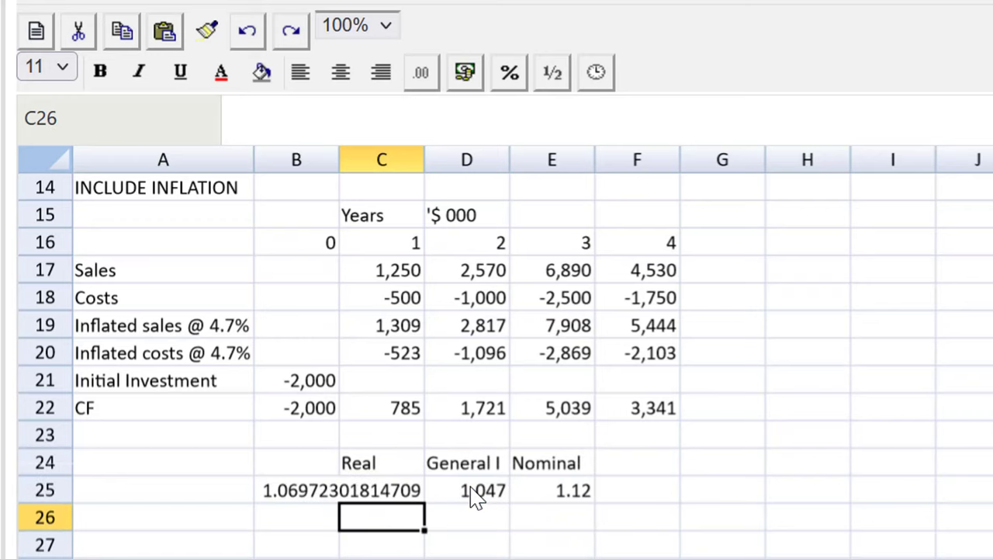
Step: Format the real rate factor in C25 with the 0.00 number format
left_click(396, 497)
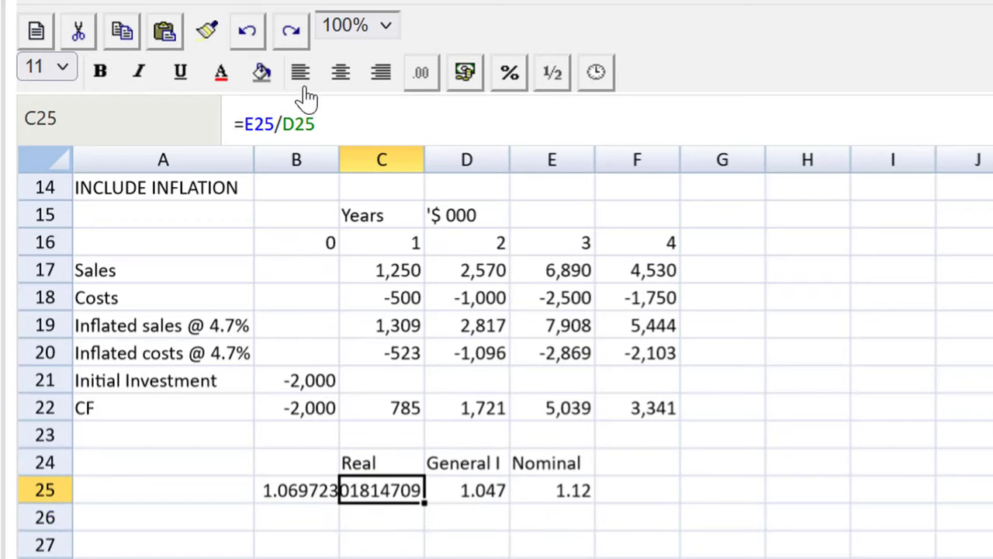
left_click(427, 87)
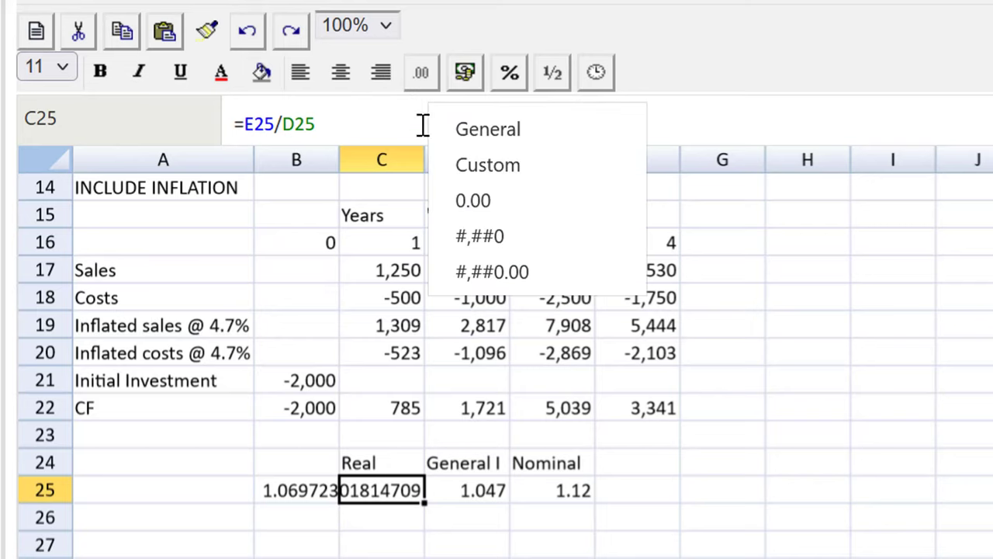
left_click(486, 215)
left_click(552, 558)
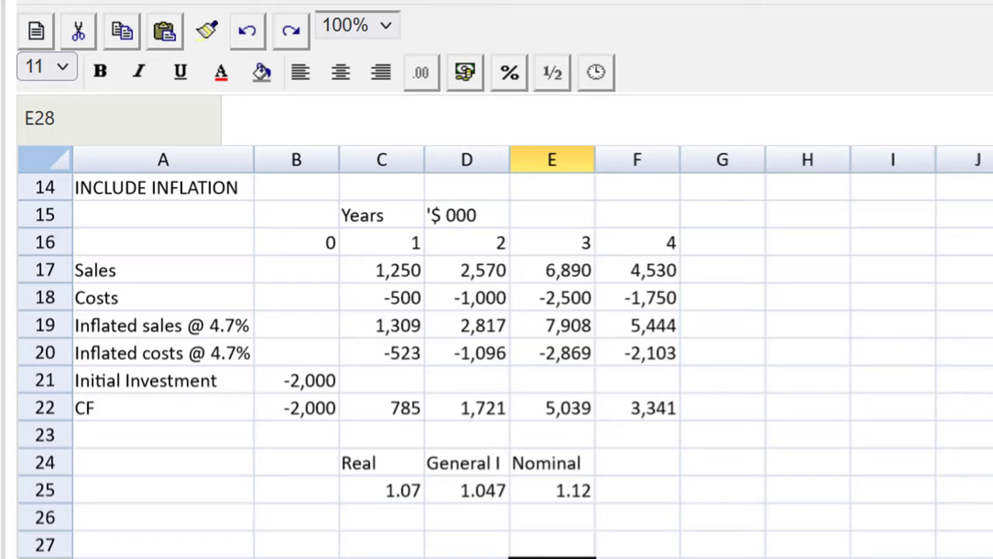
Step: Clear the real, general inflation and nominal rate workings from C23:E26
left_click(375, 413)
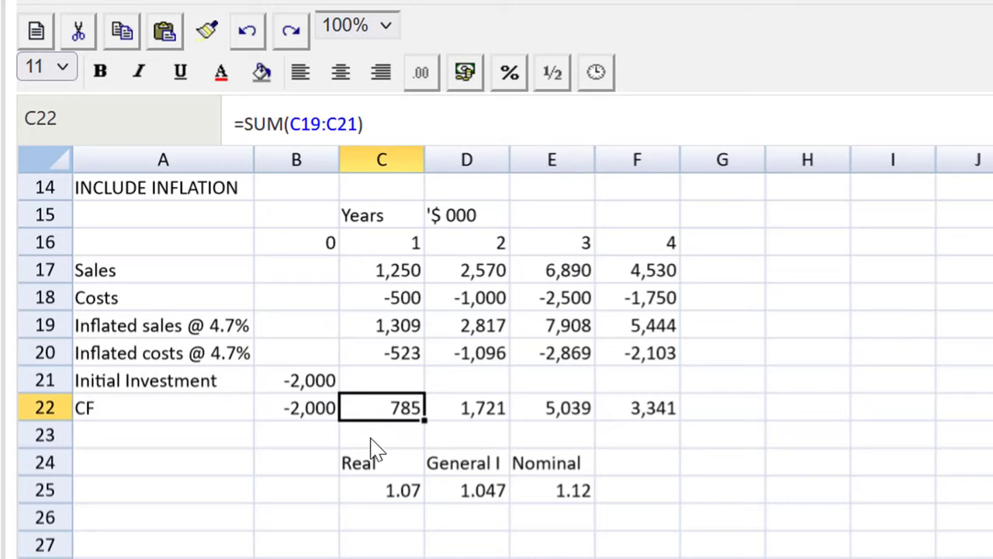
left_click(373, 444)
left_click_drag(373, 450, 532, 524)
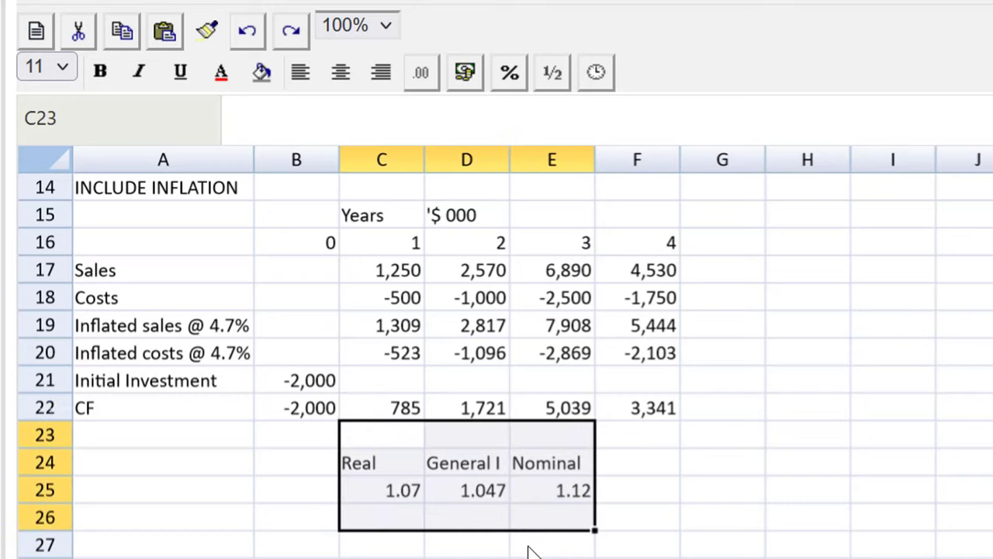
key("Delete")
Step: Label A24 "PV CF Y 1-4" and discount the inflated cash flows at 12% in B24 with =NPV(.12,C22:F22)
left_click(144, 465)
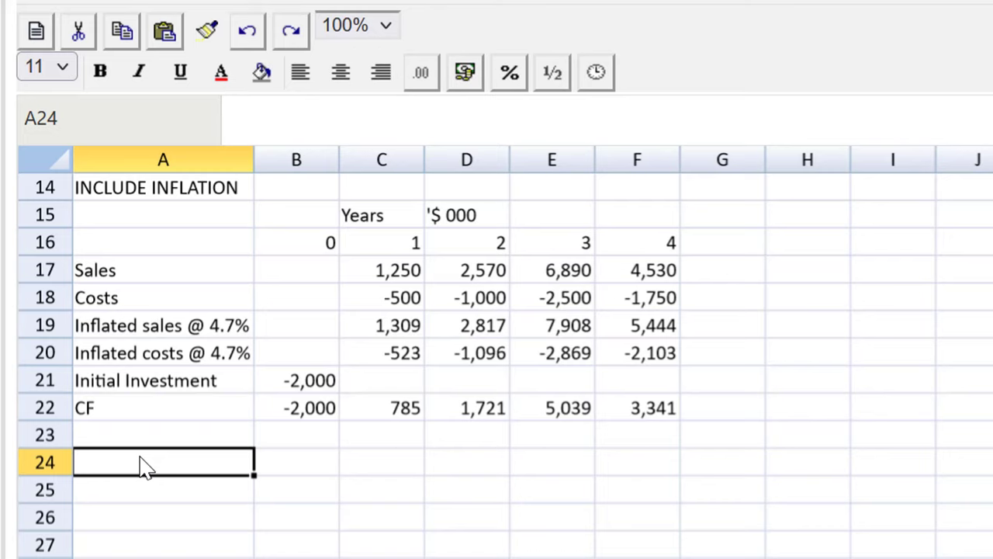
type("PV CF ")
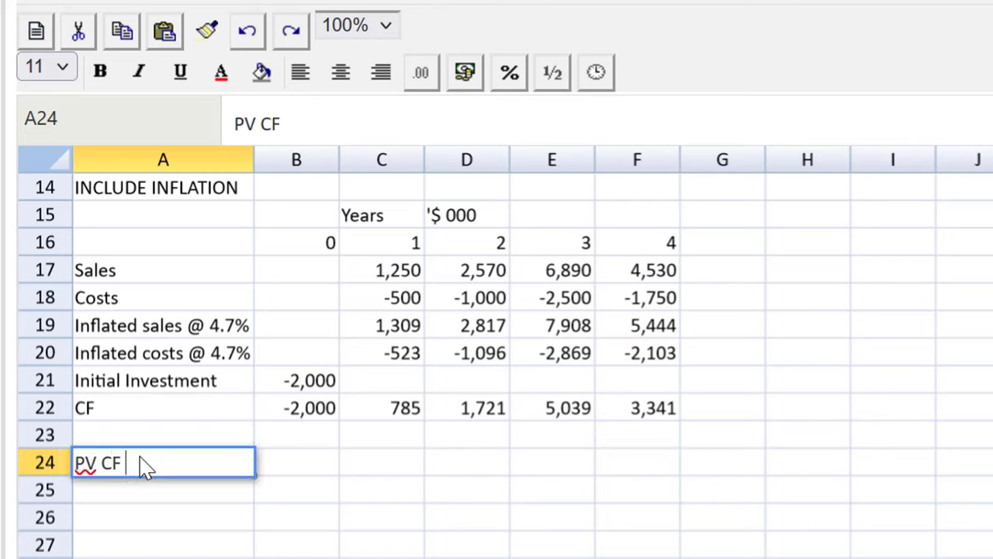
type("Y 1-4")
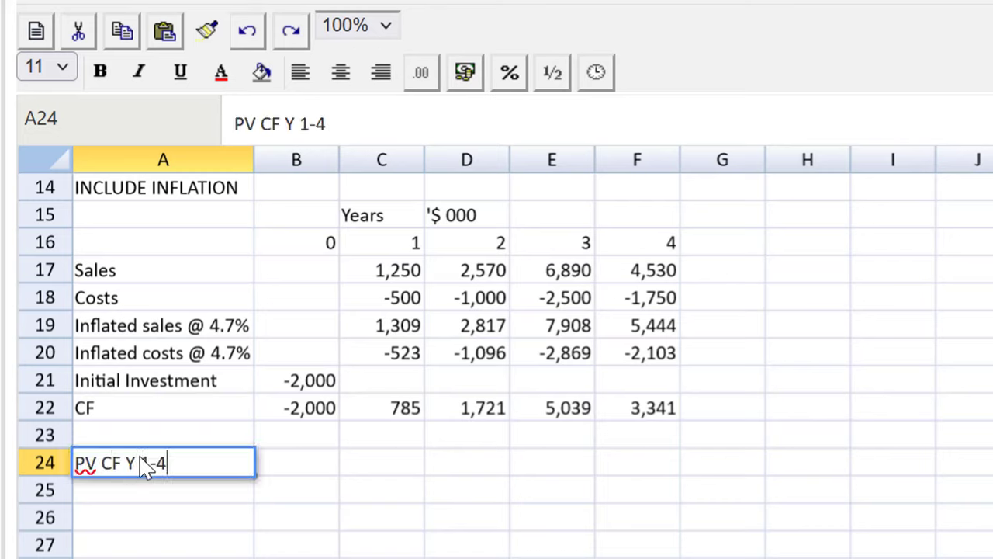
key("Tab")
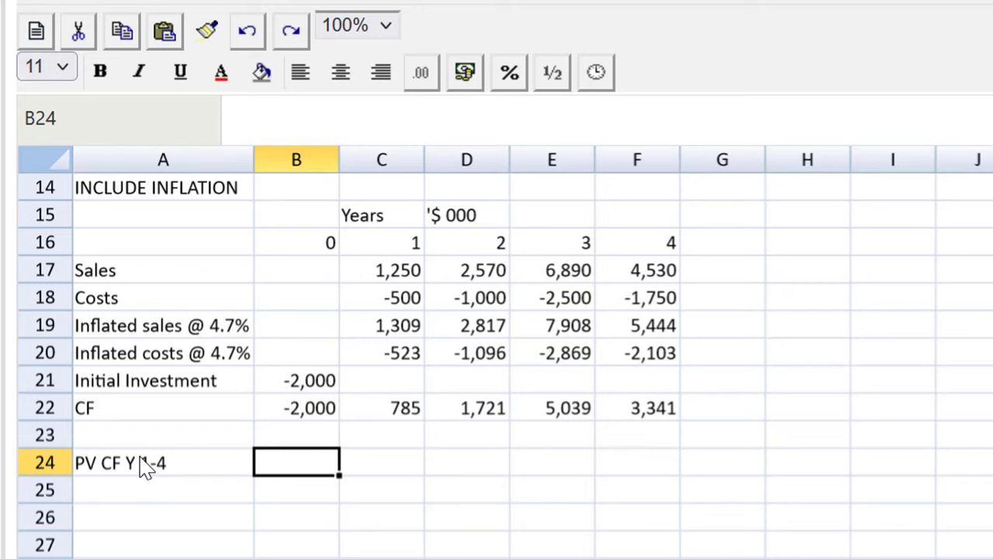
type("=NPV")
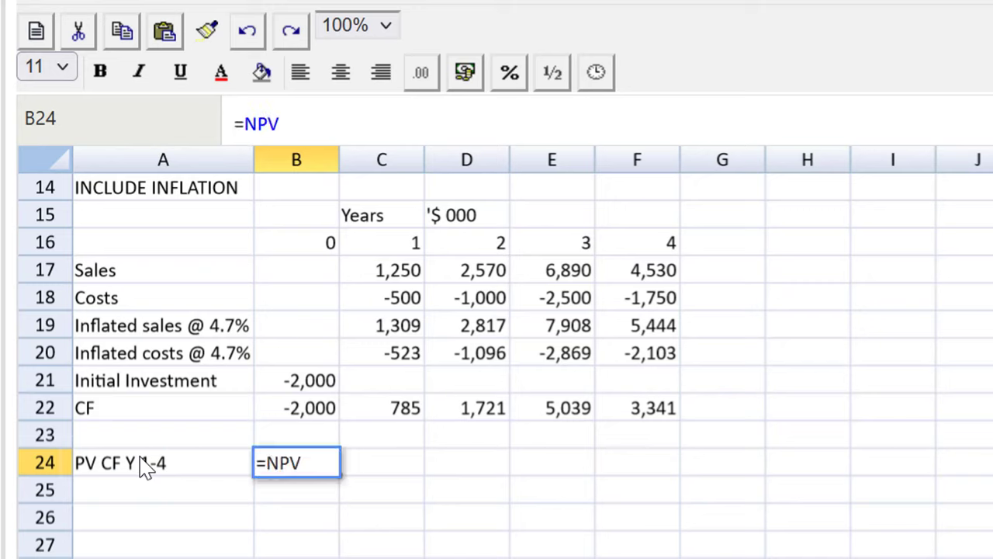
type("(.12")
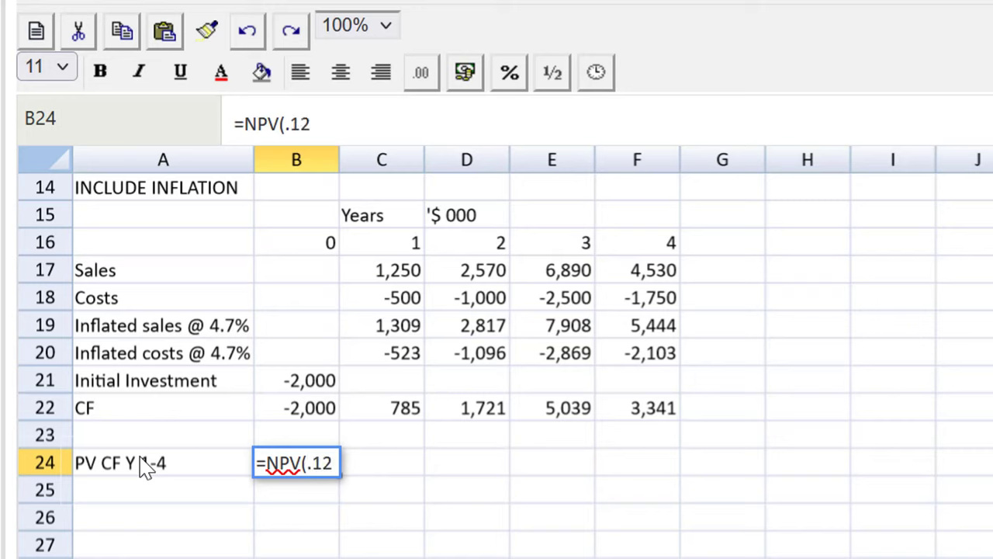
type(",")
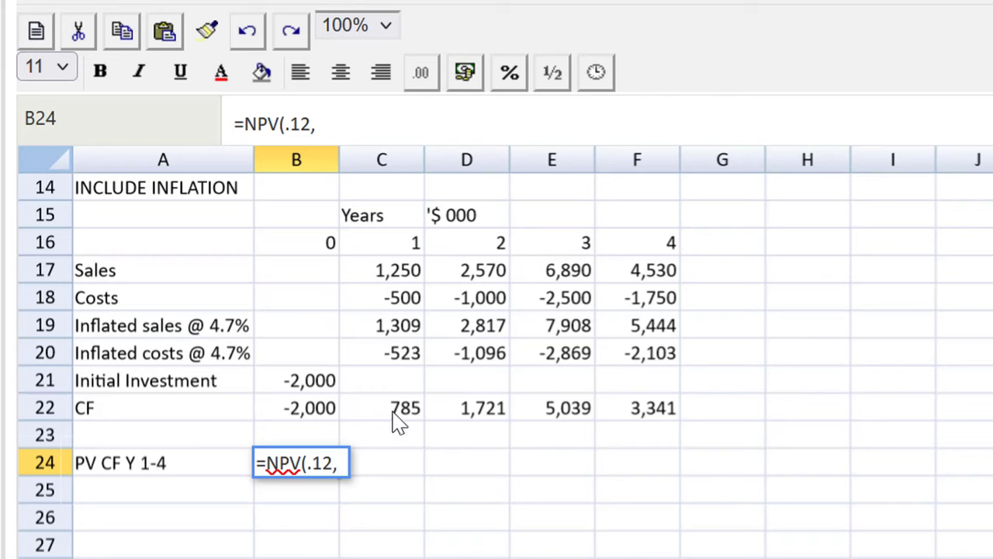
left_click_drag(395, 412, 623, 409)
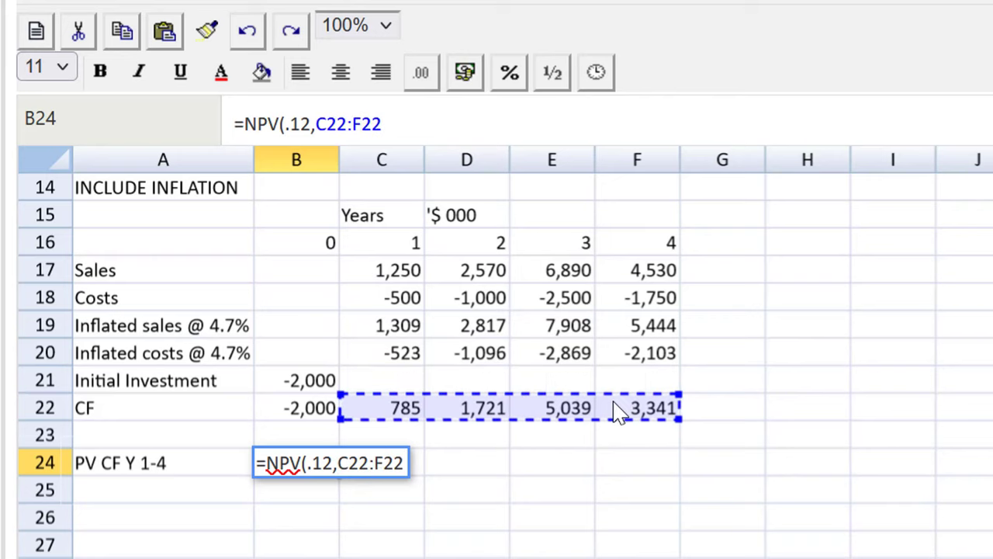
key("Return")
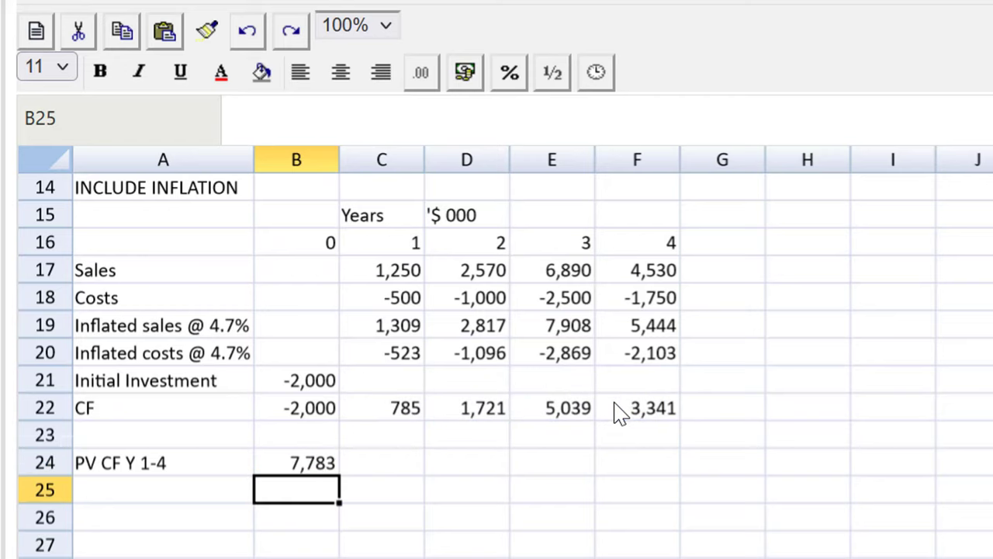
Step: Label A25 "Year 0 CF" and link B25 to the year 0 cash flow with =B22
key("Left")
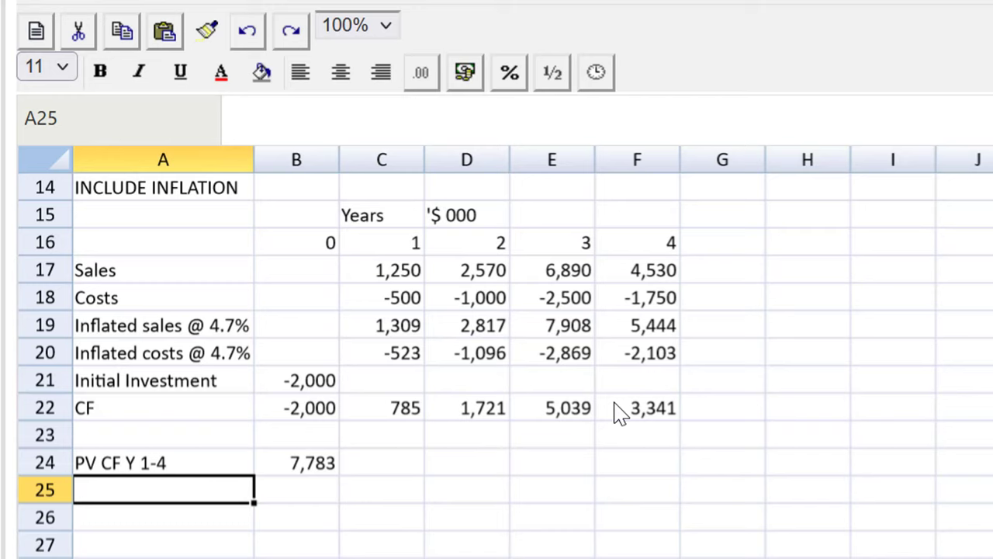
type("Year ")
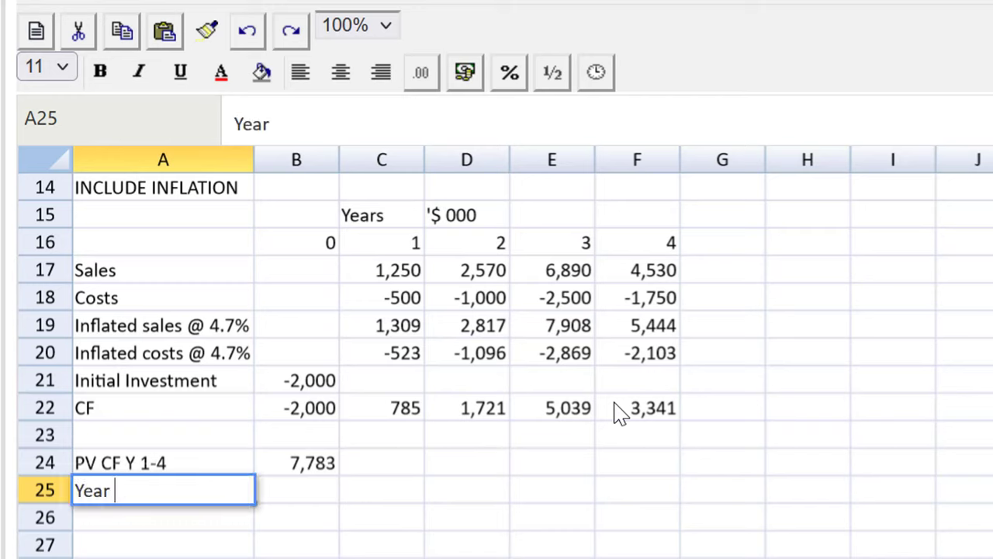
type("0 CF")
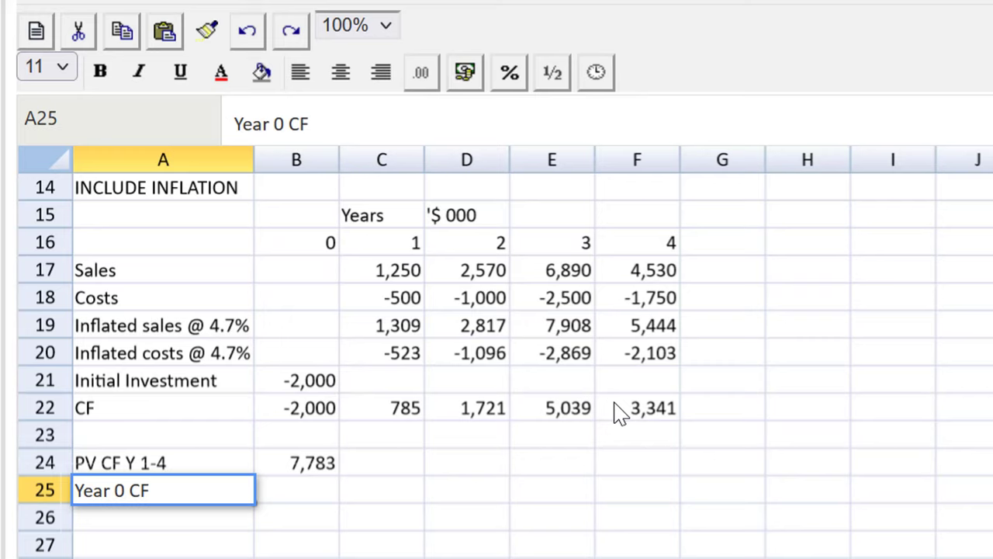
key("Tab")
type("=")
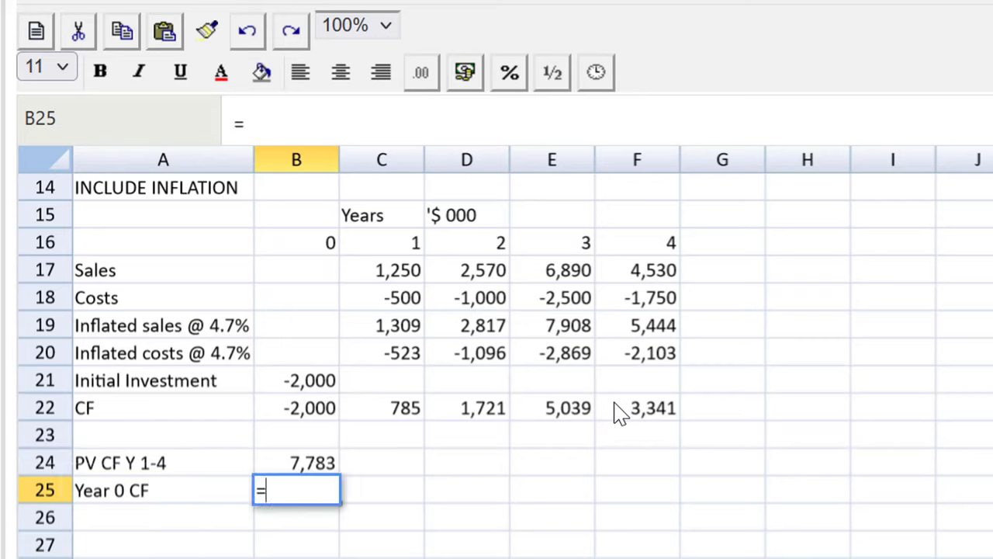
left_click(309, 414)
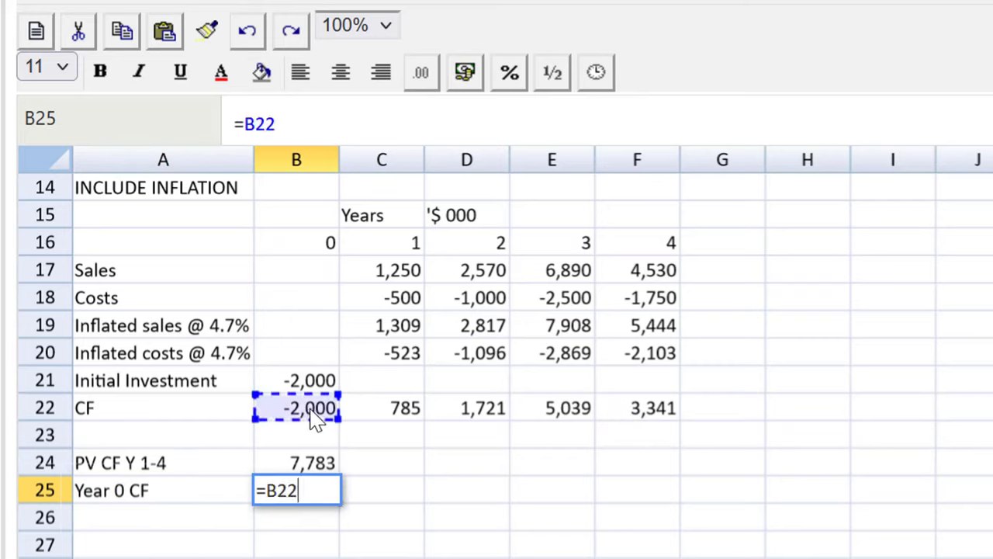
key("Return")
Step: Label A26 "NPV" and total the present value and year 0 cash flow in B26 with =SUM(B24:B25)
key("Left")
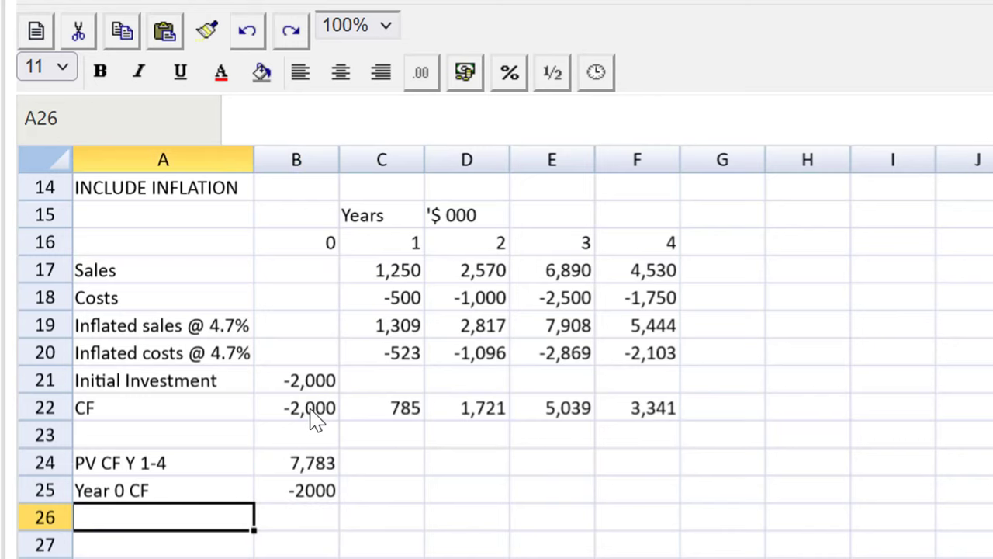
type("NPV")
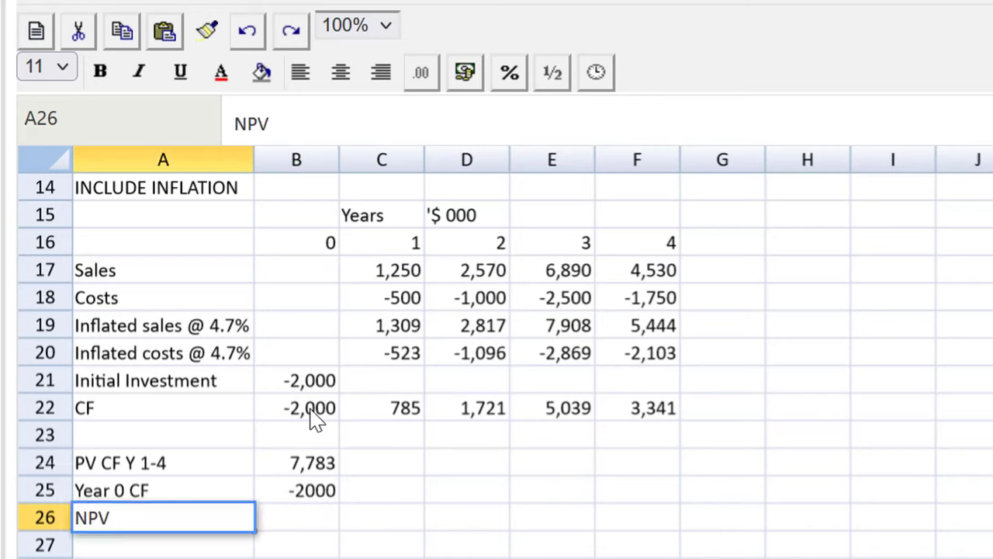
key("Tab")
type("=sum(")
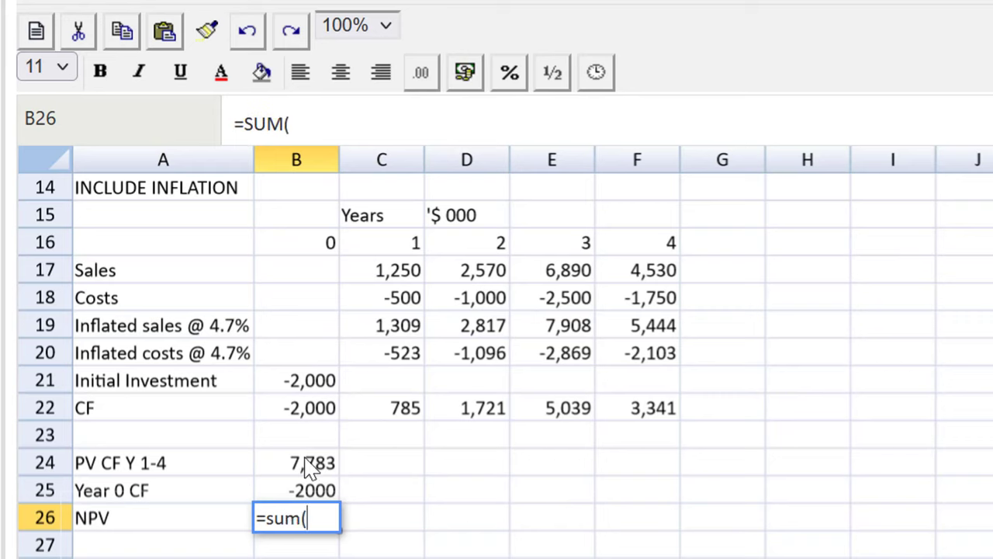
left_click(311, 463)
left_click(318, 493, "shift")
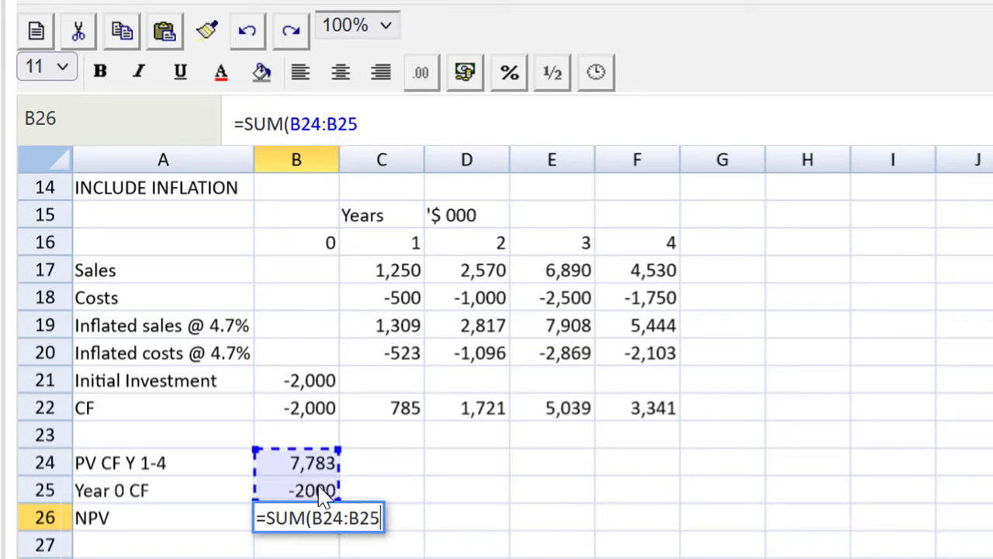
type(")")
key("Return")
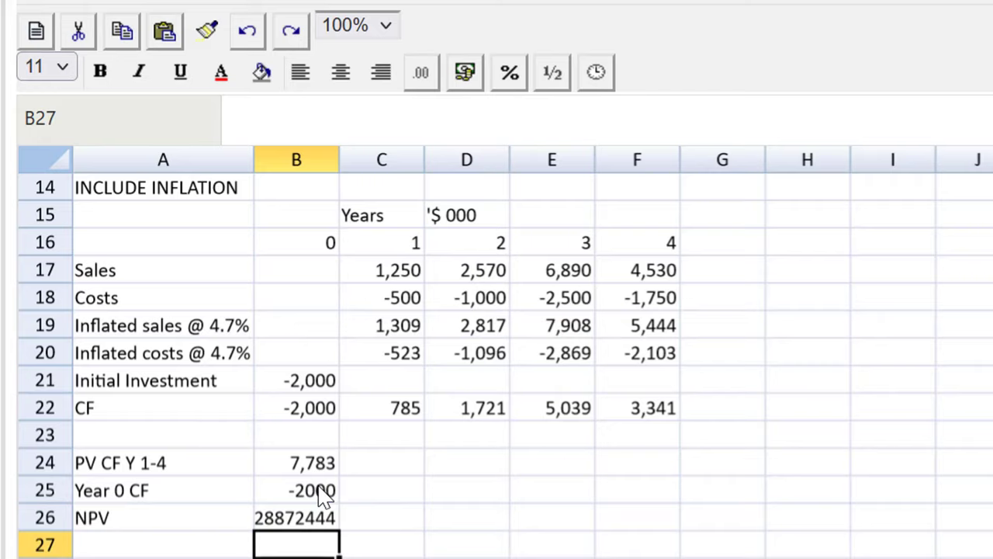
Step: Format the NPV result in B26 with the #,##0 thousands format without decimals
left_click(315, 518)
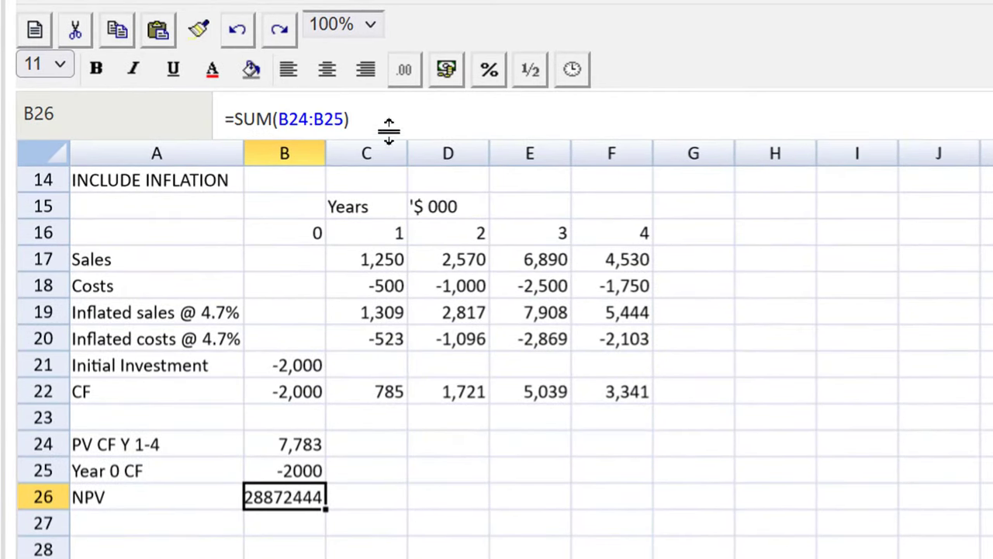
left_click(404, 70)
left_click(453, 224)
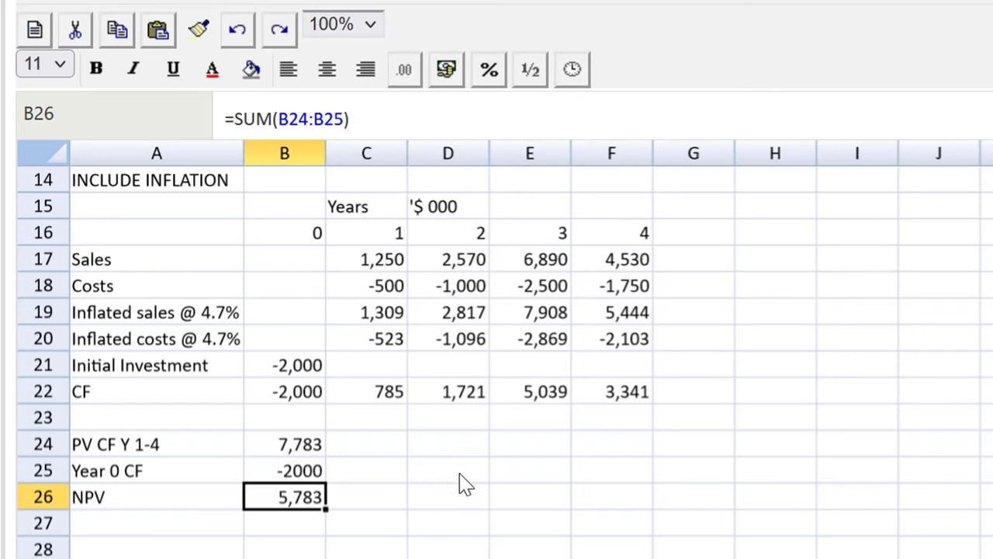
left_click(459, 497)
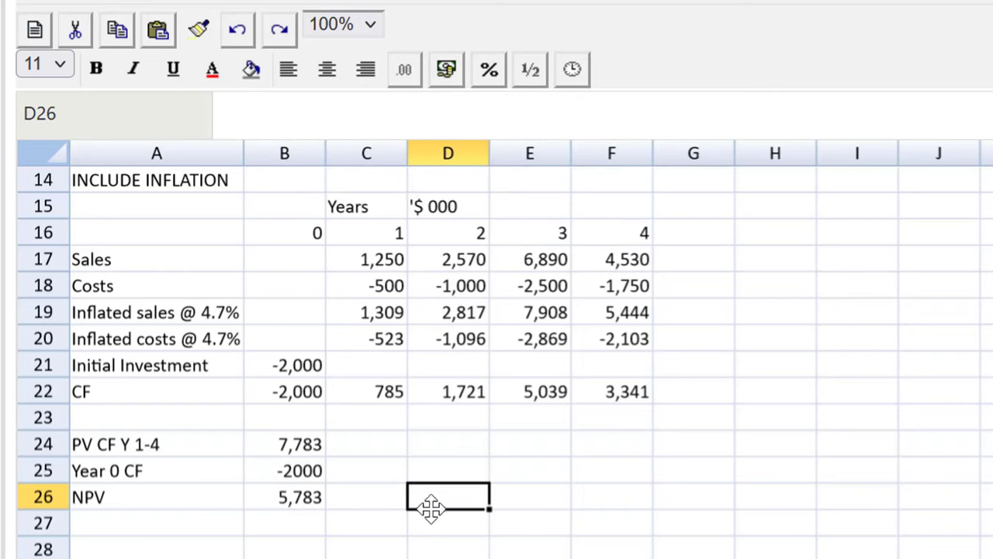
left_click(386, 489)
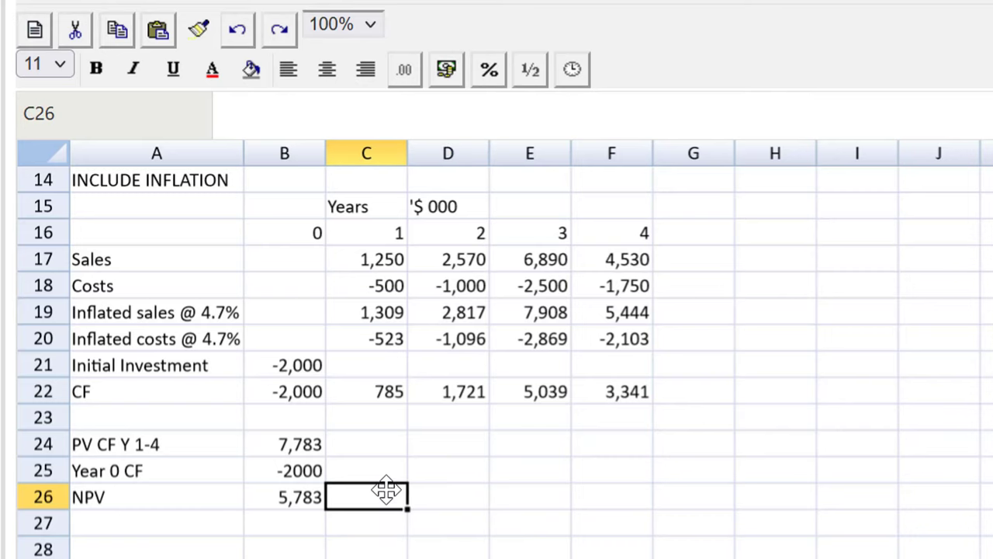
type("There")
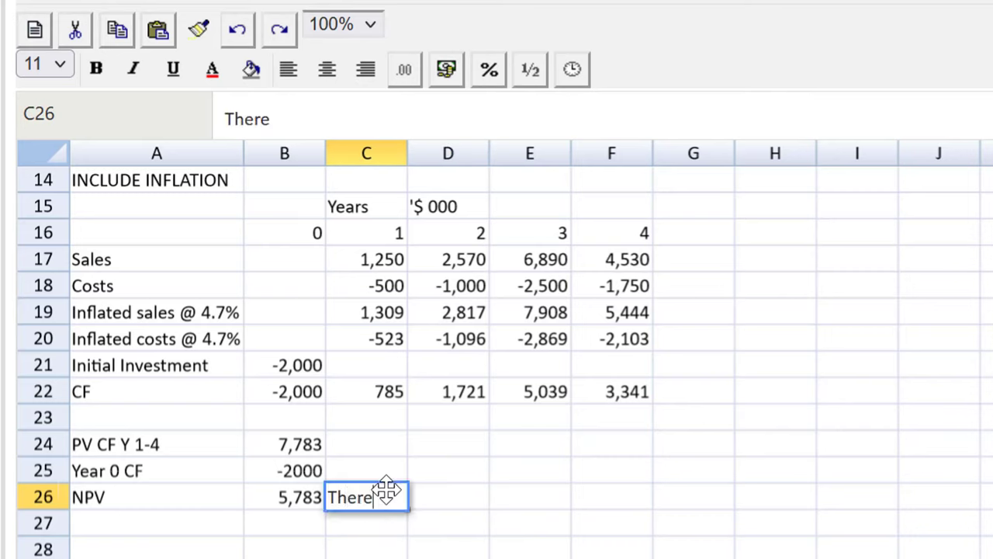
type("fore....")
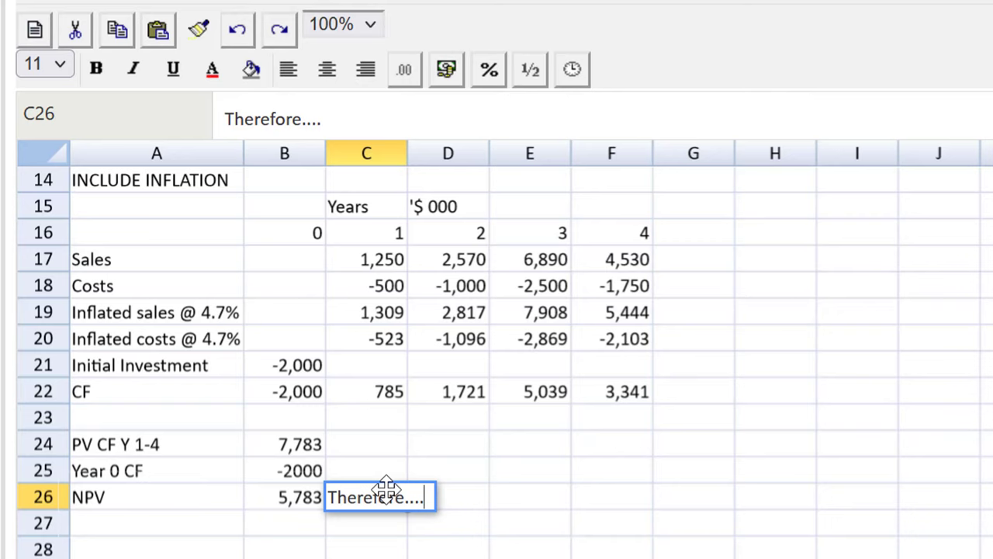
key("BackSpace")
key("BackSpace")
key("BackSpace")
key("BackSpace")
key("BackSpace")
key("BackSpace")
key("BackSpace")
key("BackSpace")
key("BackSpace")
key("BackSpace")
key("BackSpace")
key("BackSpace")
key("BackSpace")
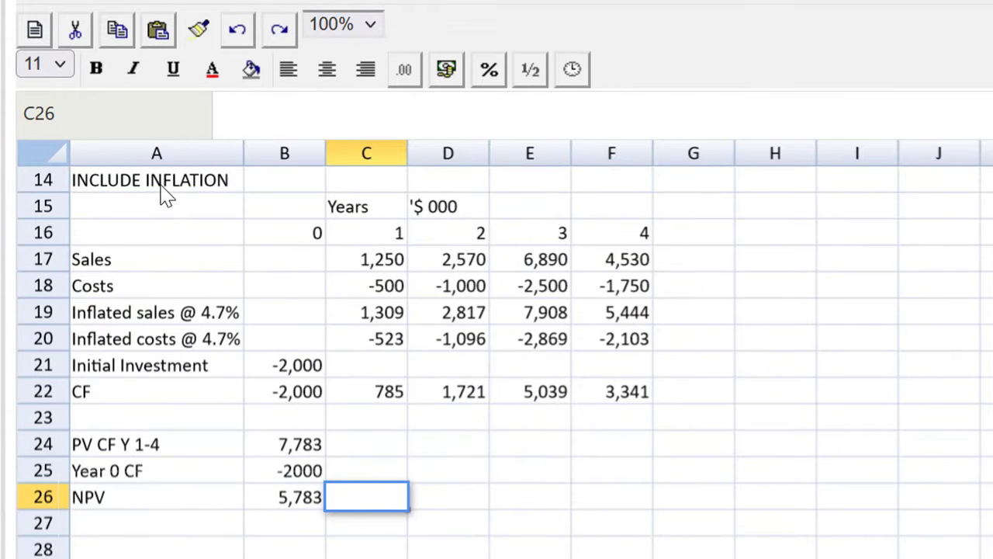
Step: Copy the whole inflation block A14:F26 and paste it at A28
left_click_drag(162, 190, 609, 504)
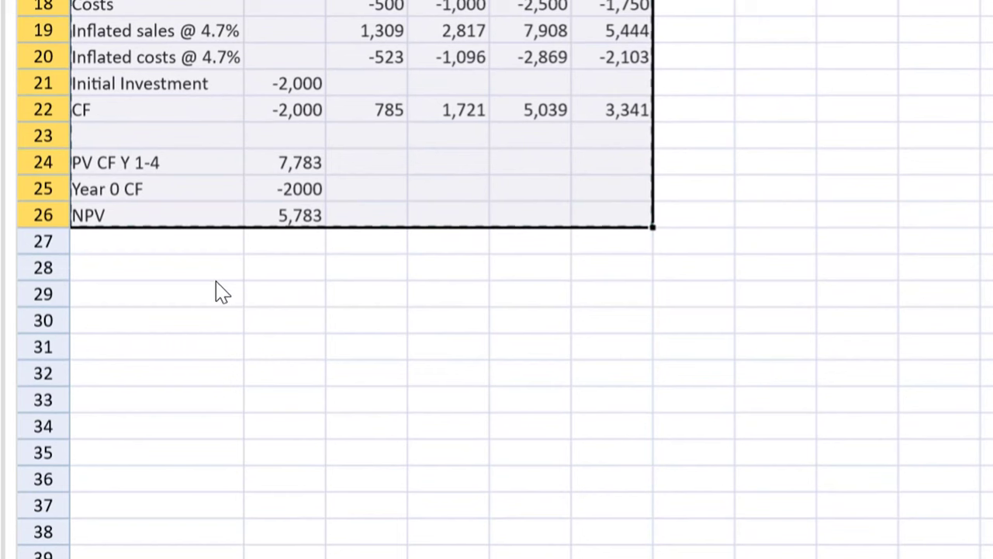
key("ctrl+c")
left_click(206, 272)
key("ctrl+v")
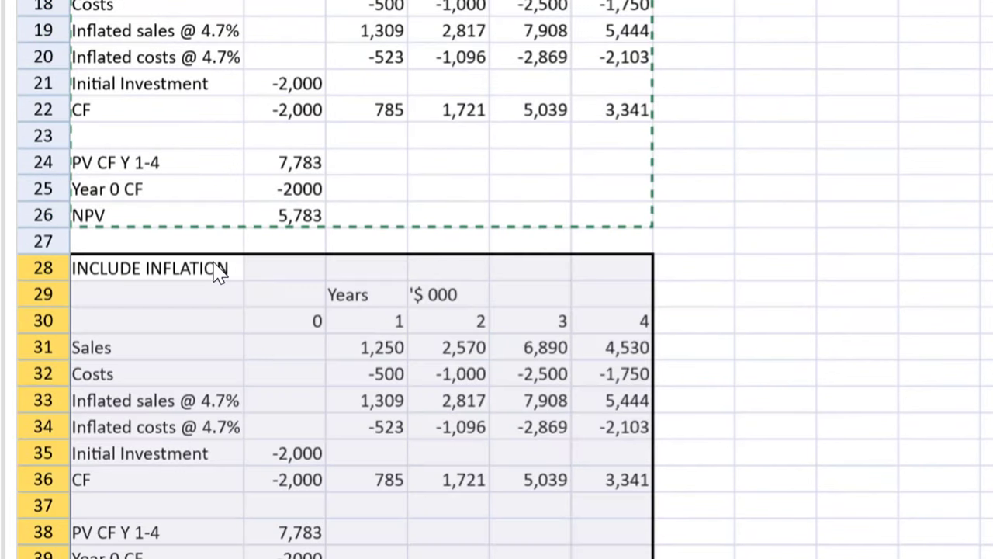
Step: Retitle the copied block in A28 as "Dealing with TAX"
key("Down")
key("Down")
key("Down")
key("Down")
key("Down")
key("Down")
key("Down")
key("Down")
key("Down")
key("Down")
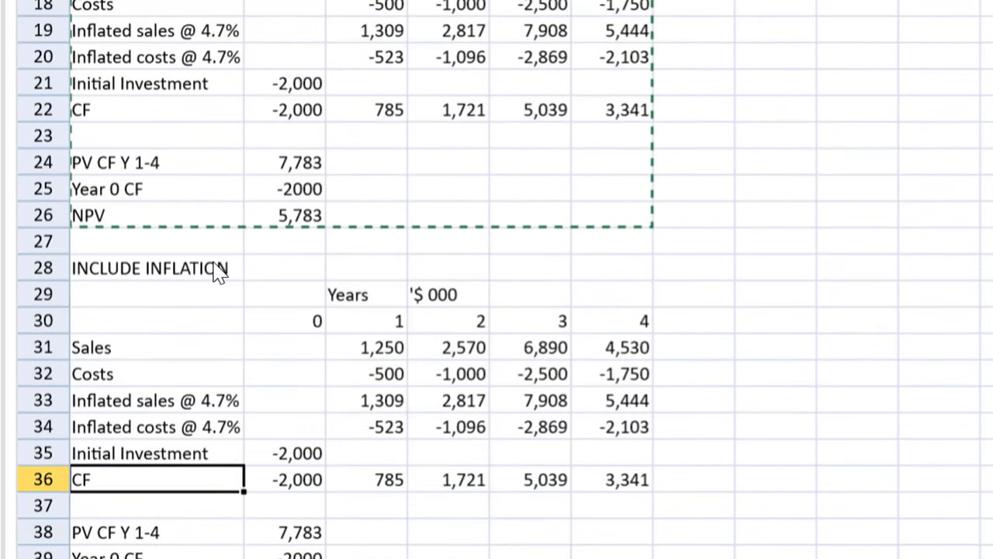
key("Down")
key("Down")
key("Down")
key("Down")
key("Down")
key("Down")
key("Down")
key("Down")
key("Down")
key("Down")
key("Down")
key("Down")
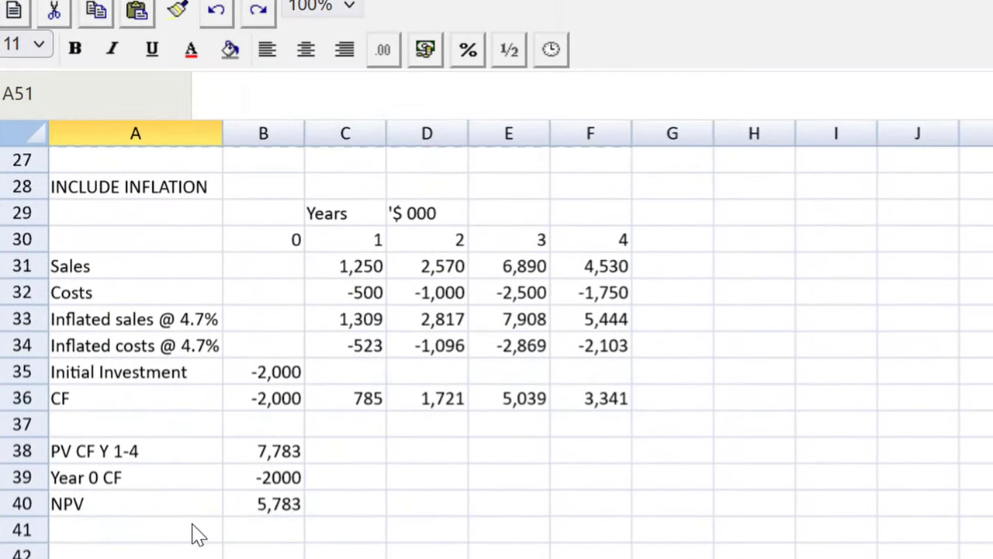
key("Down")
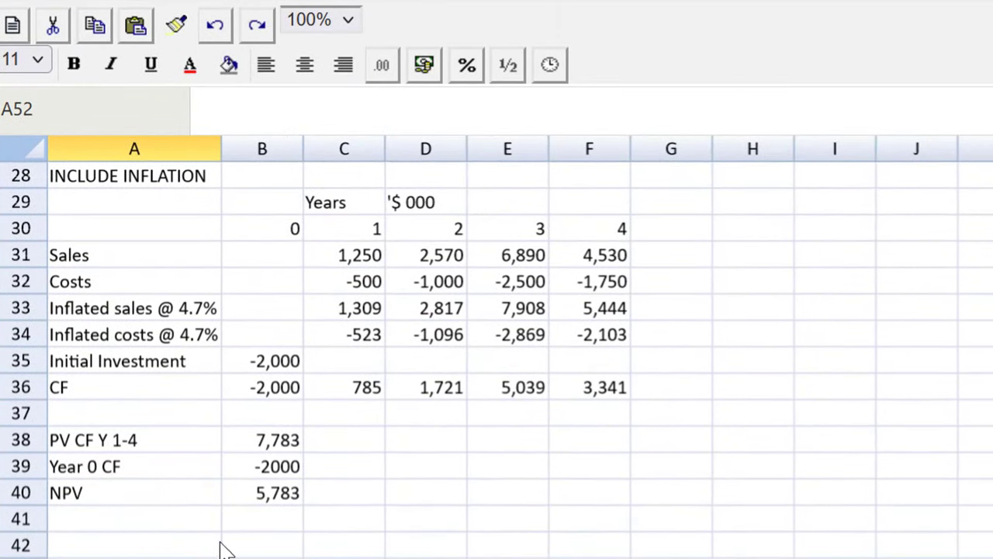
left_click(118, 185)
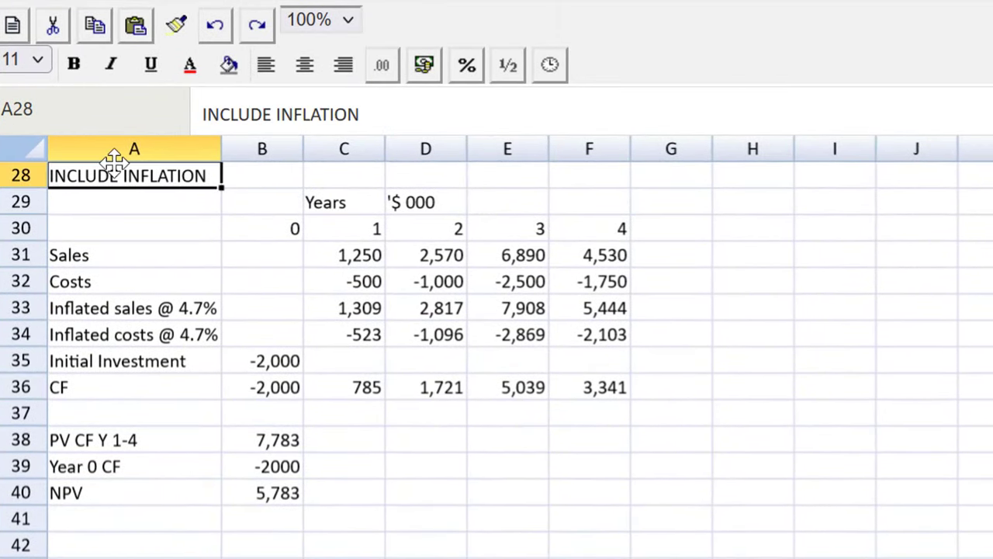
type("Deal")
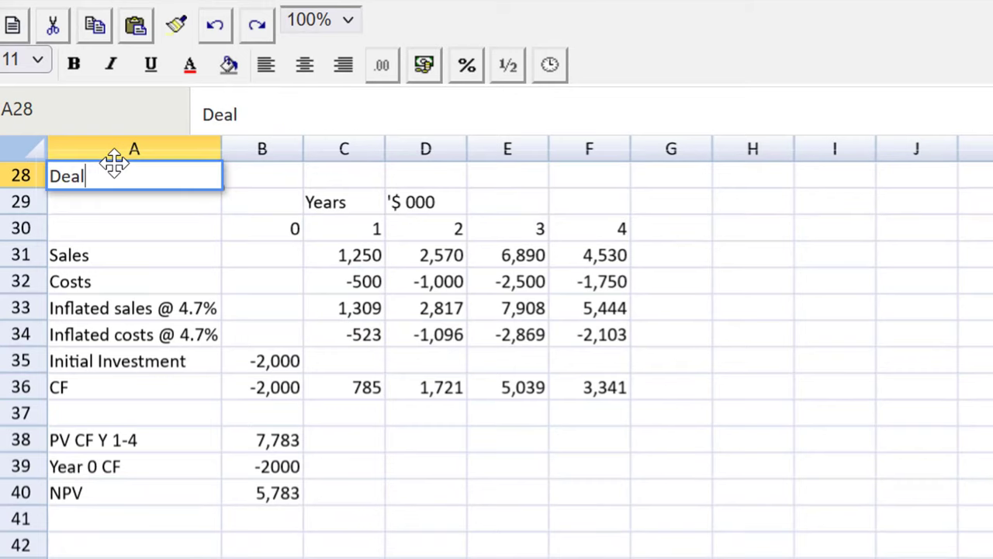
type("ing with TAX")
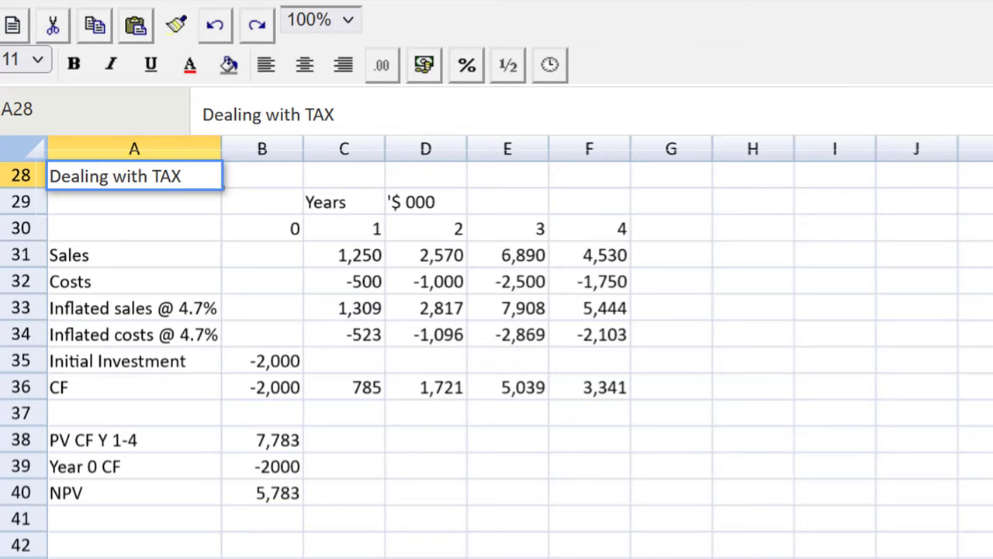
left_click(589, 557)
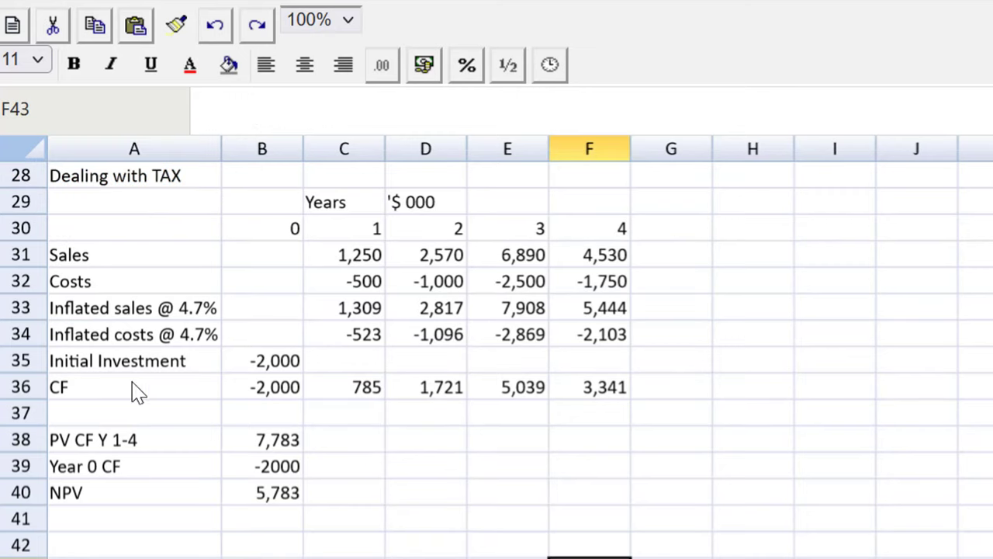
Step: Clear the copied initial investment, CF and NPV rows in A35:F40 and label A35 "Taxable CF"
left_click_drag(136, 366, 589, 497)
key("Delete")
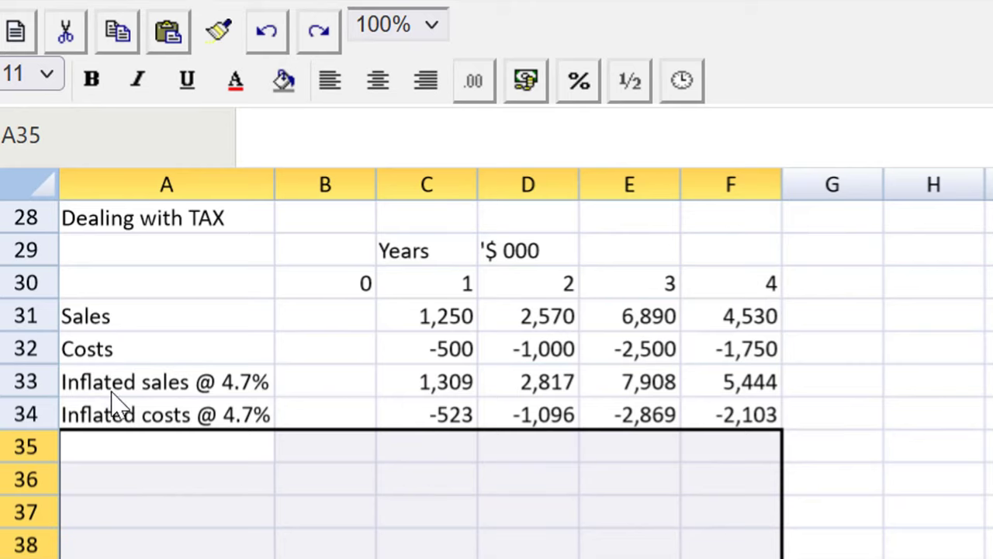
left_click(124, 485)
left_click(135, 454)
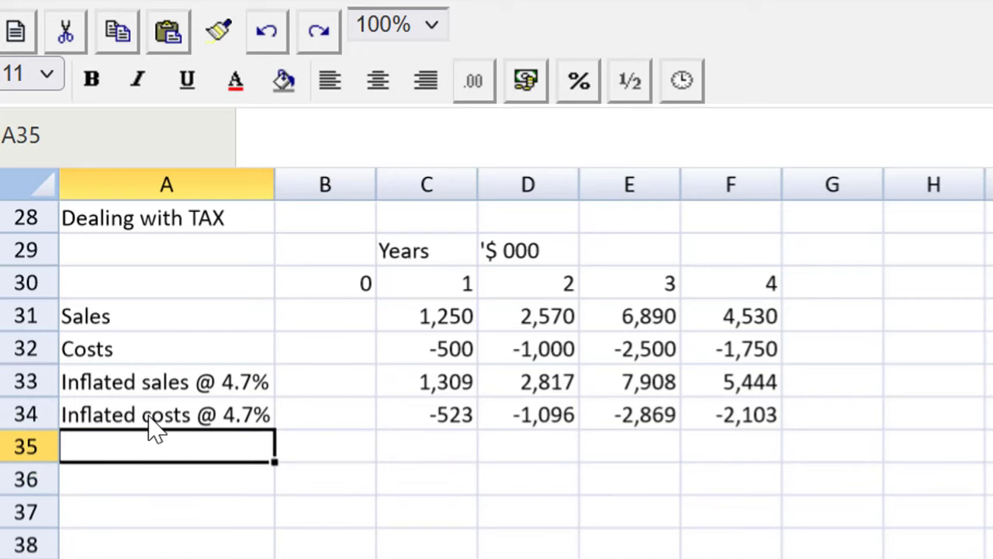
type("Taxablve")
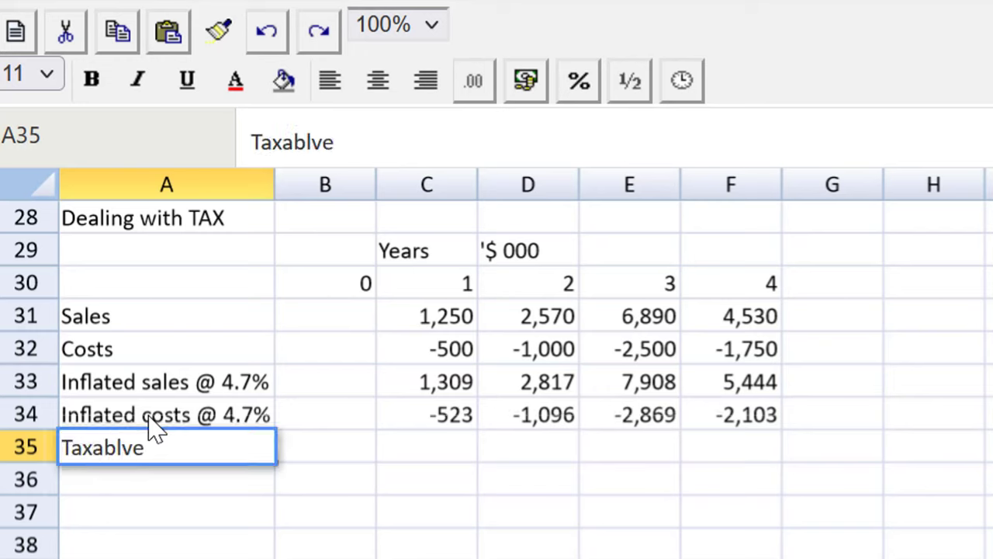
key("BackSpace")
key("BackSpace")
type("e CF")
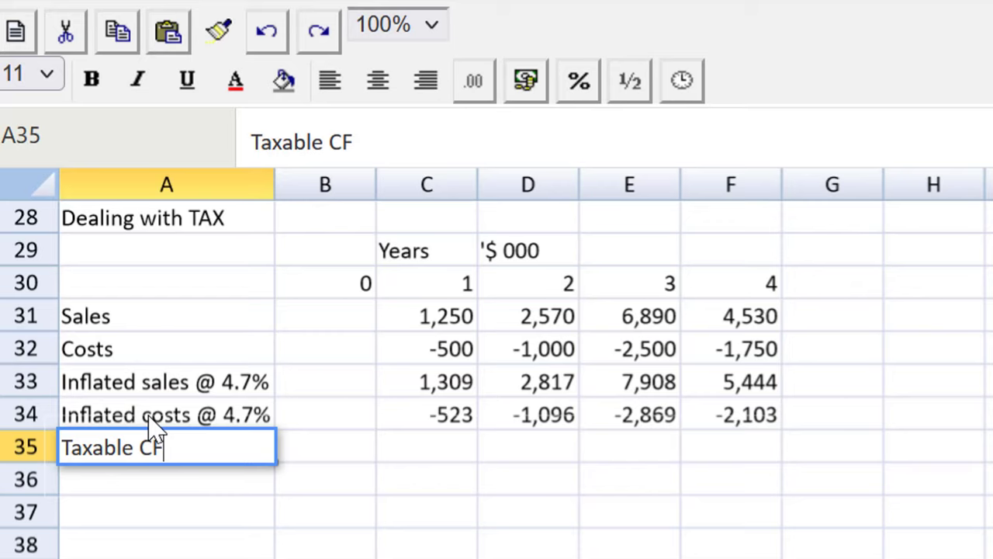
Step: Calculate the year 1 taxable cash flow in C35 with =SUM(C33:C34)
key("Tab")
key("Tab")
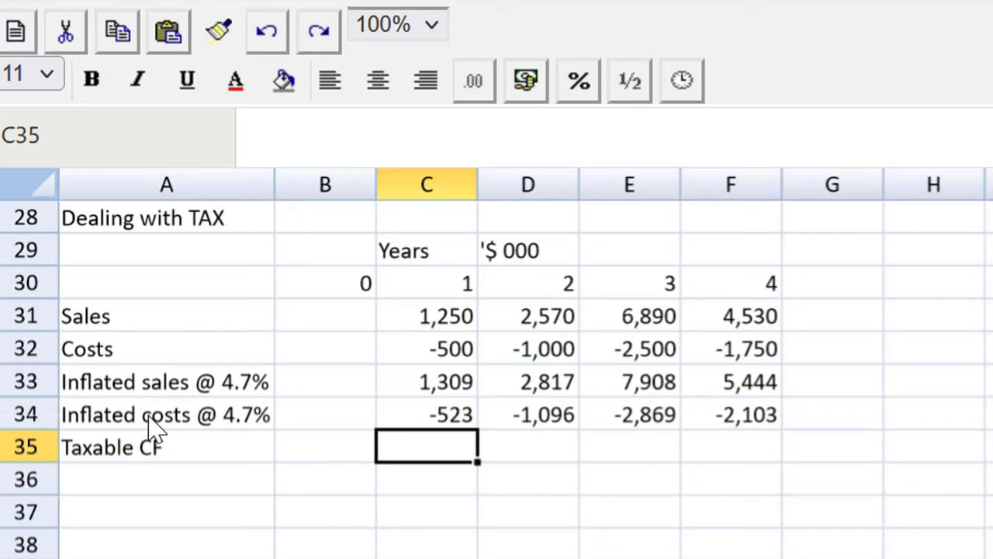
type("+")
key("BackSpace")
type("=sum")
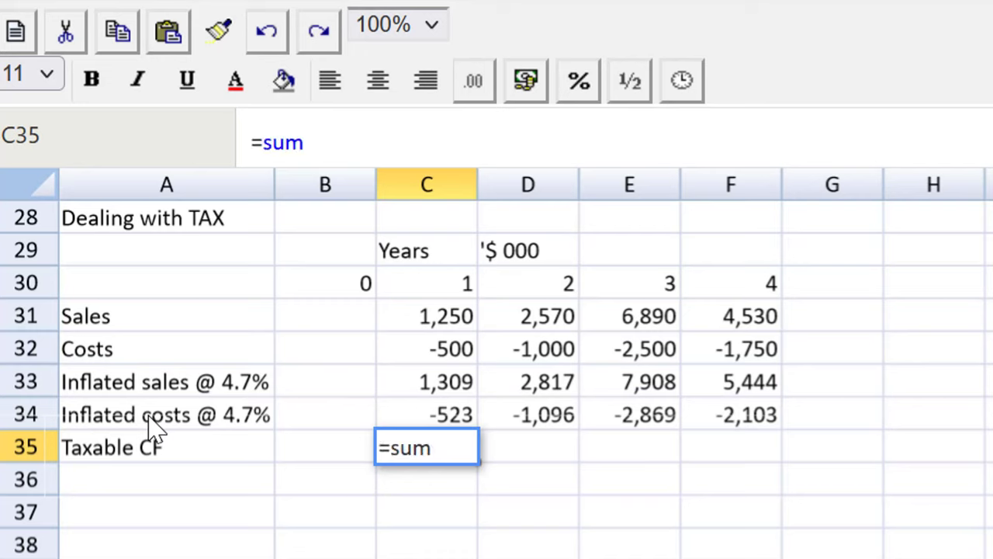
type("(")
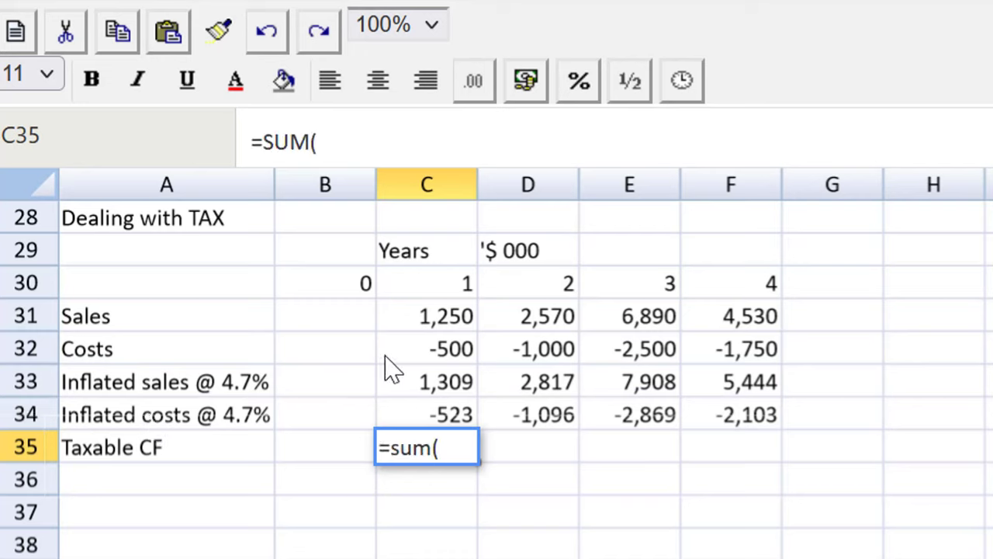
left_click_drag(432, 385, 441, 419)
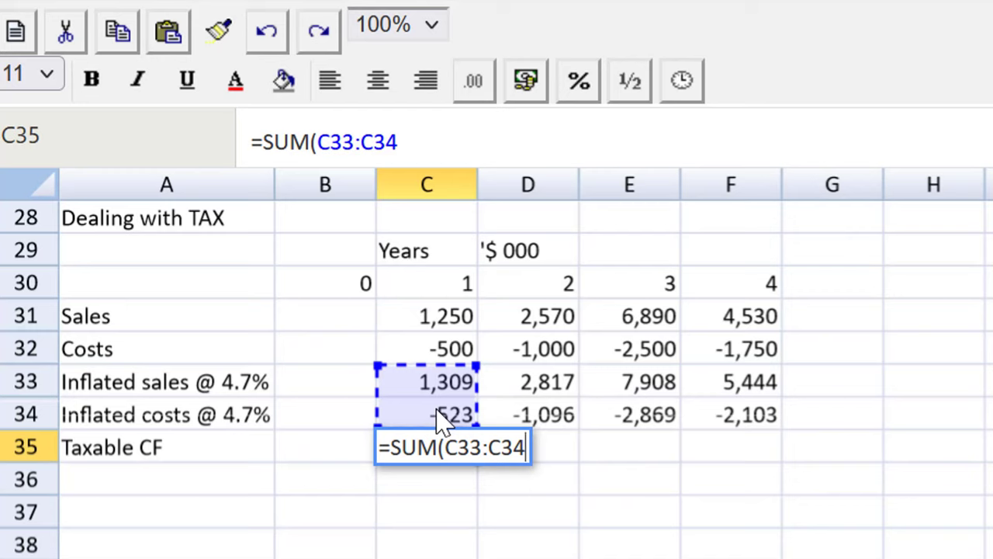
type(")")
key("Return")
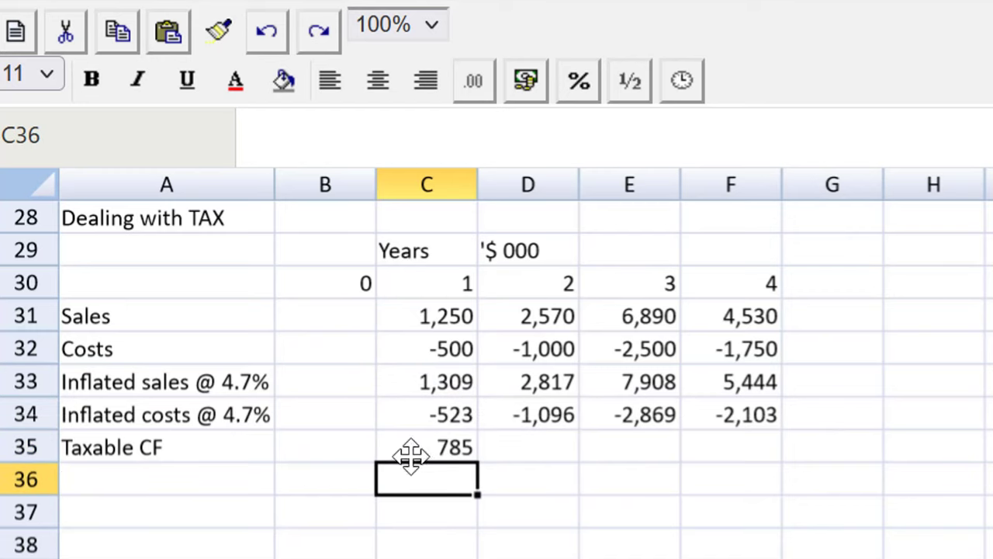
Step: Fill the taxable cash flow formula from C35 across to F35 for years 2 to 4
left_click(436, 455)
mouse_move(479, 461)
left_mouse_down()
mouse_move(659, 450)
mouse_move(443, 450)
mouse_move(469, 464)
left_mouse_up()
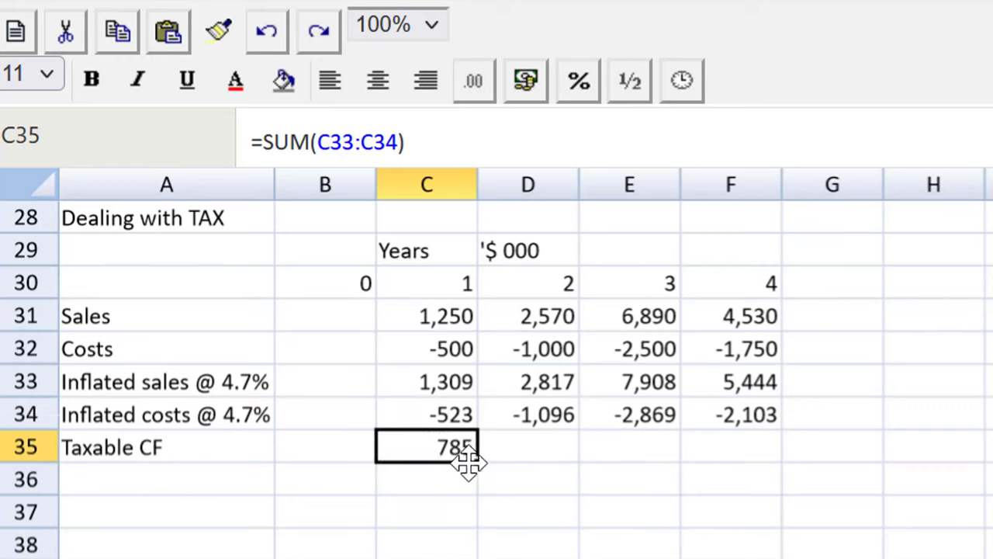
left_click_drag(474, 461, 722, 462)
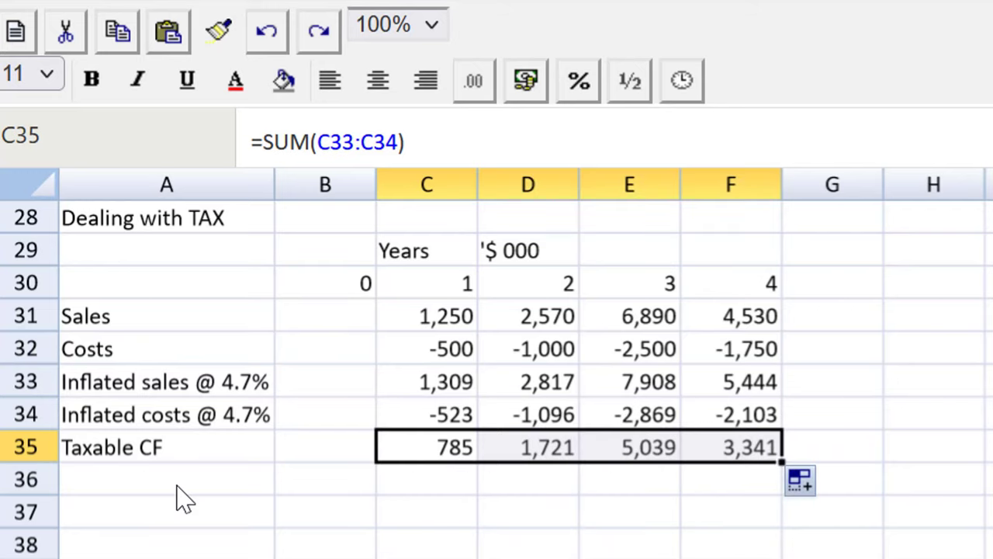
Step: Label A36 "Tax @ 30%"
left_click(177, 486)
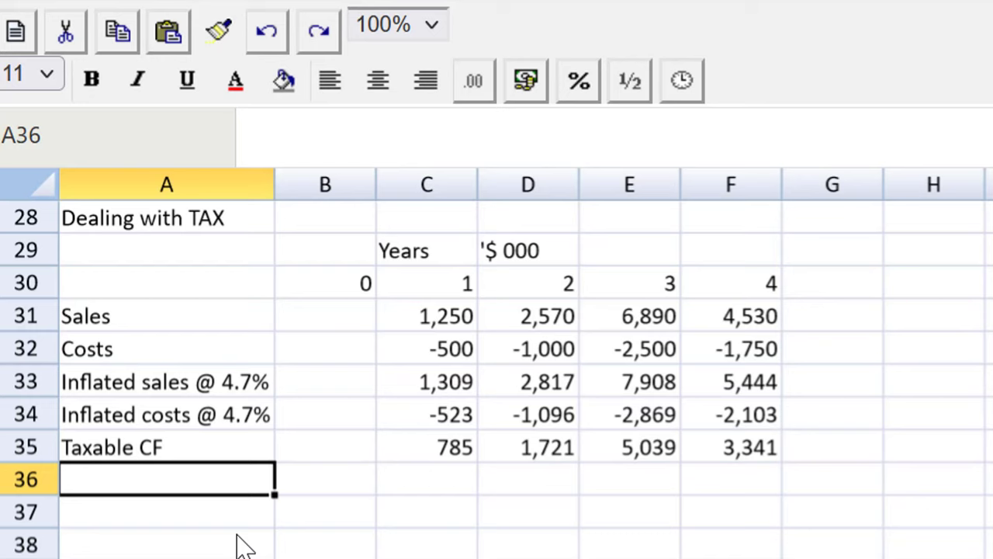
type("Tax")
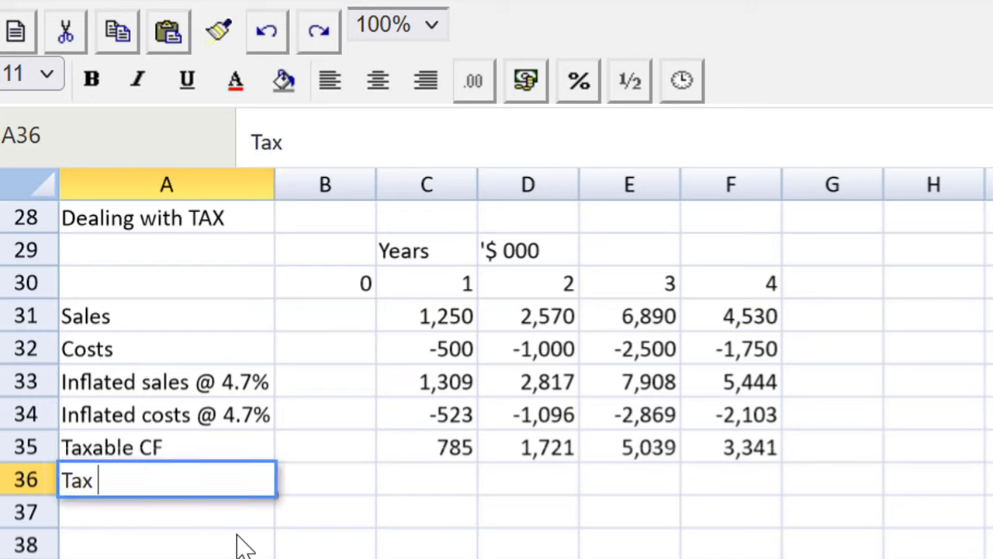
type(" @ 30%")
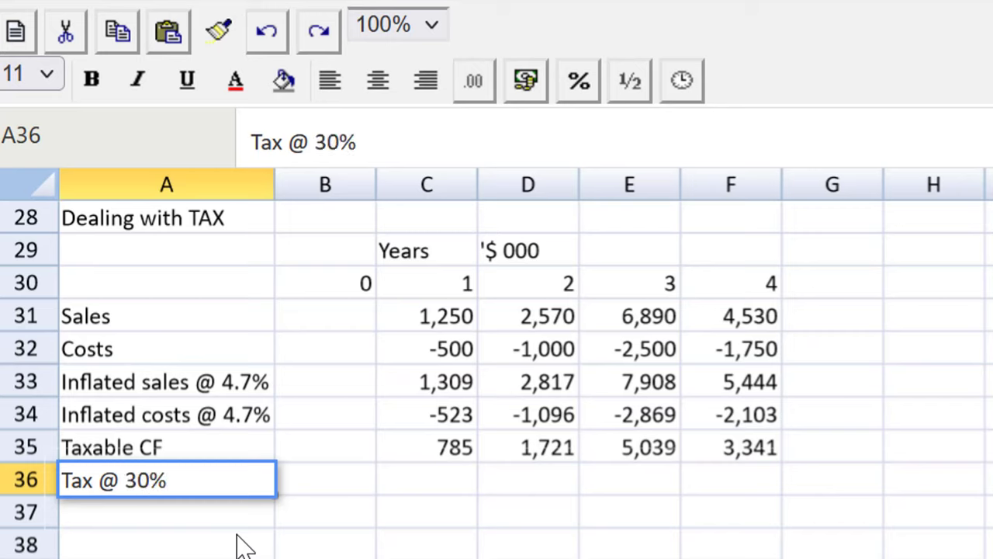
key("Return")
Step: Calculate the tax on year 1 cash flow, paid one year in arrears, in D36 with =C35*-0.3
key("Up")
key("Right")
key("Right")
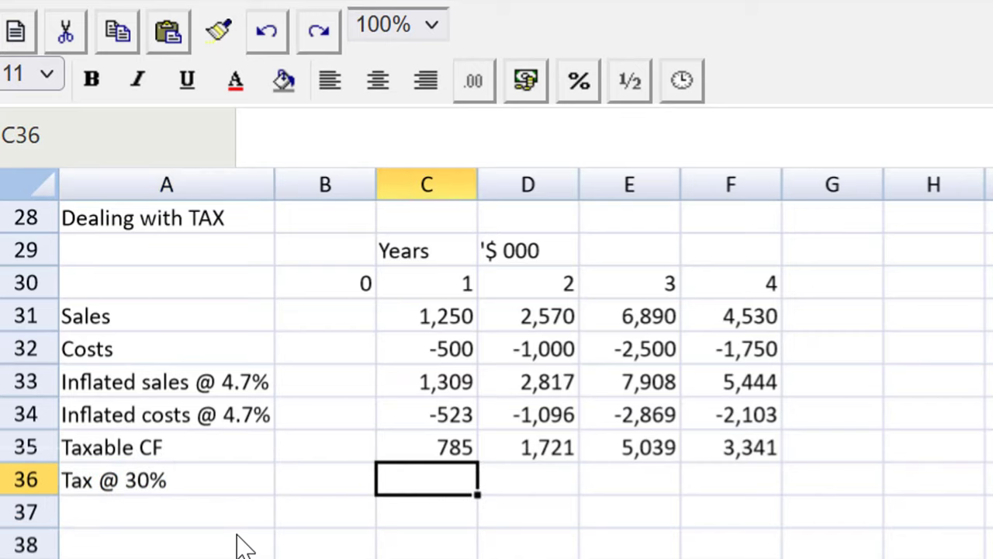
key("Right")
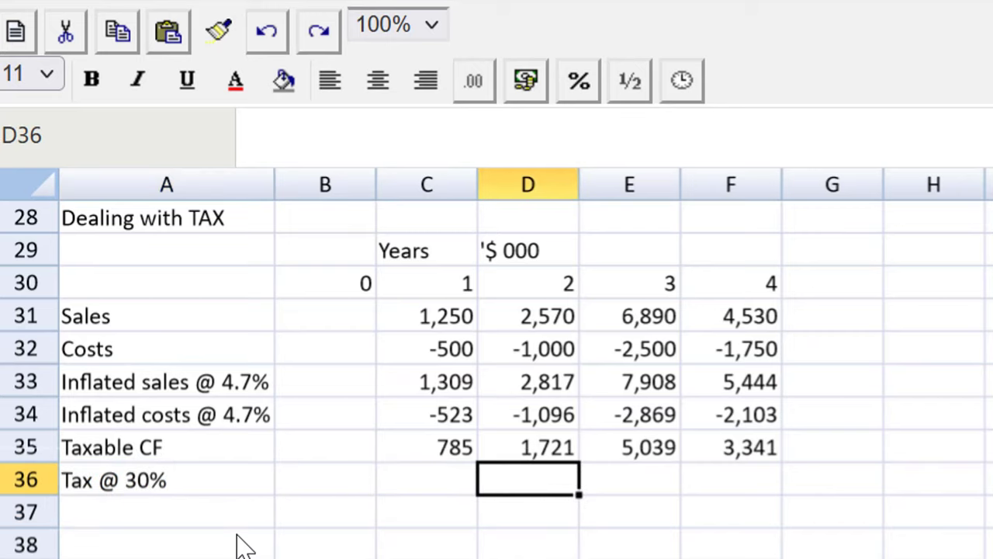
type("=")
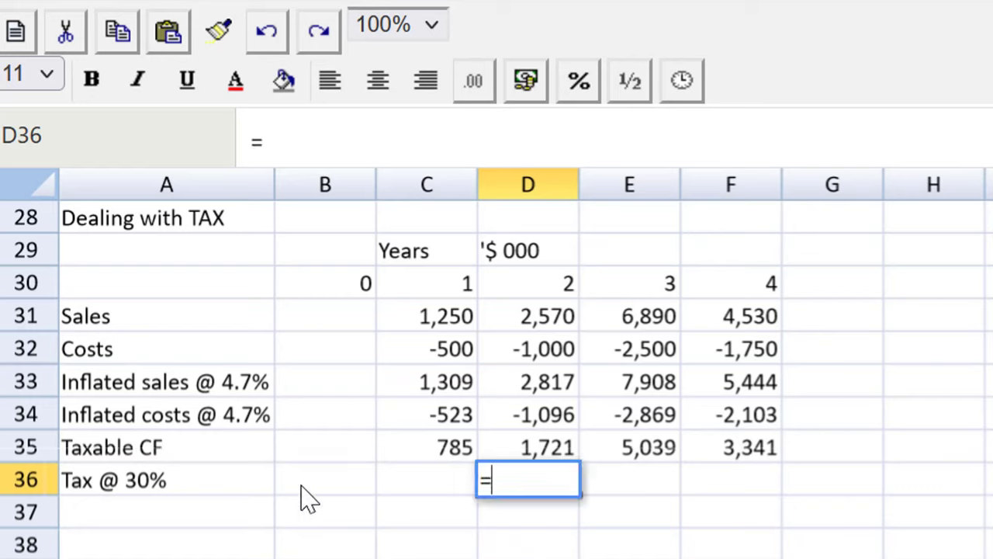
left_click(427, 454)
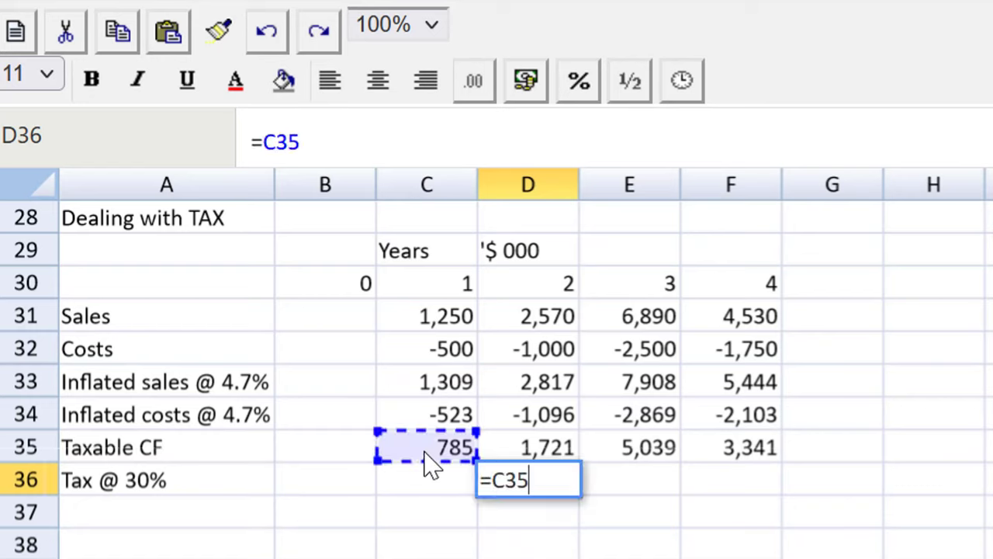
type("*-")
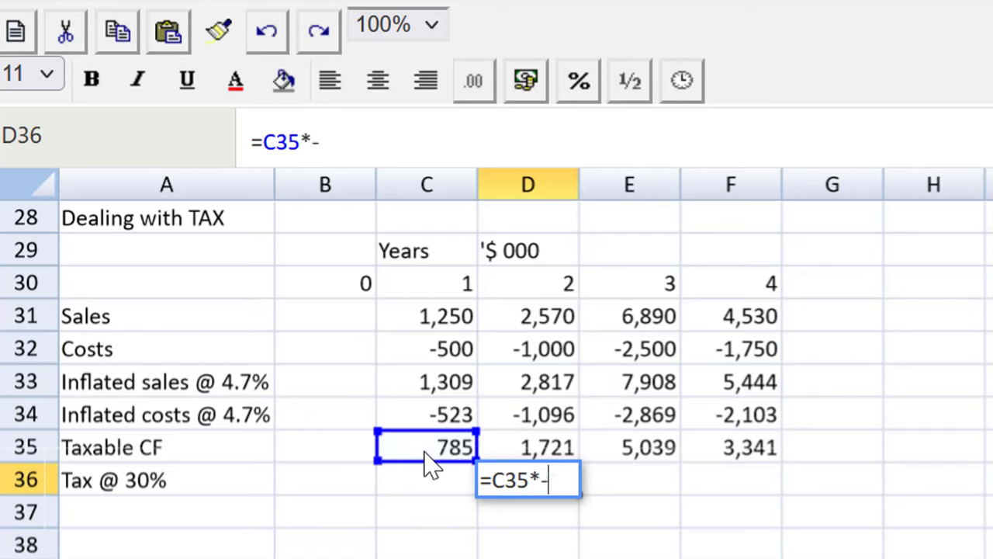
type("0.3")
key("Return")
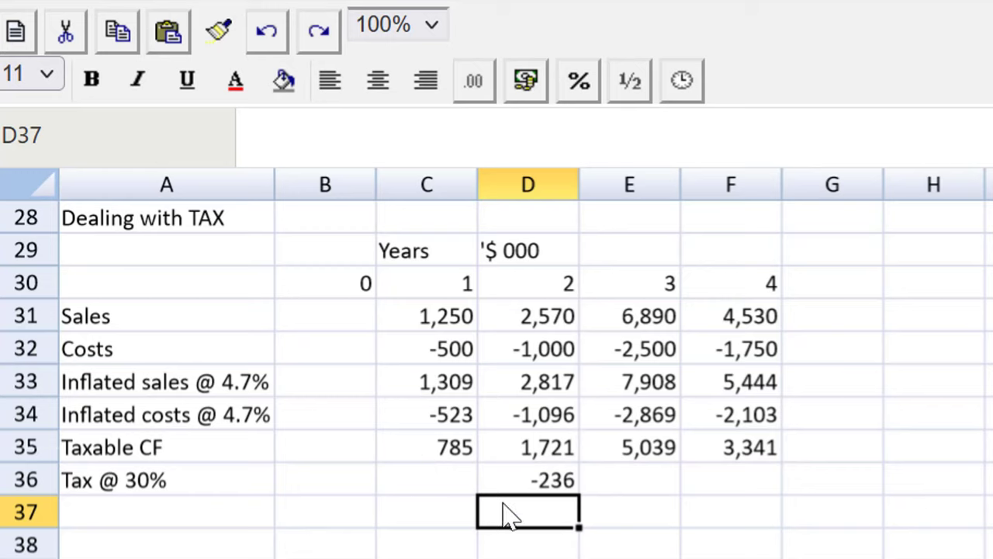
Step: Fill the tax formula from D36 across to G36 and add year 5 as a column heading in G30
left_click(567, 479)
left_click_drag(578, 494, 838, 487)
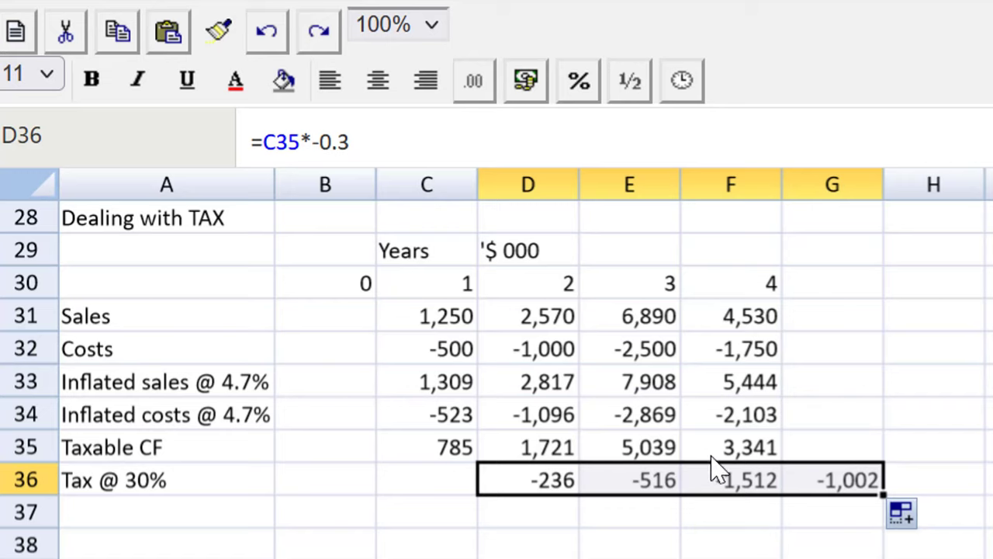
left_click(833, 289)
type("5")
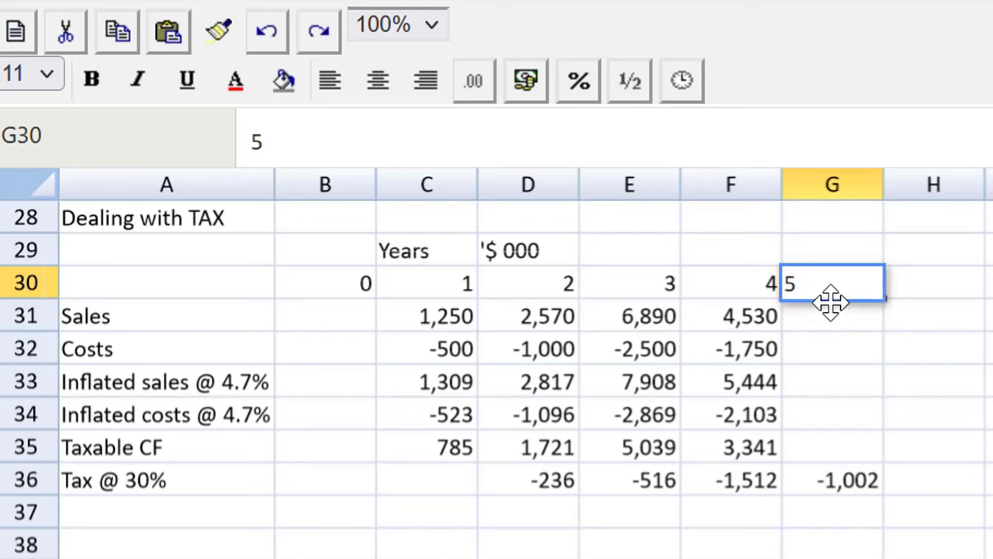
key("Return")
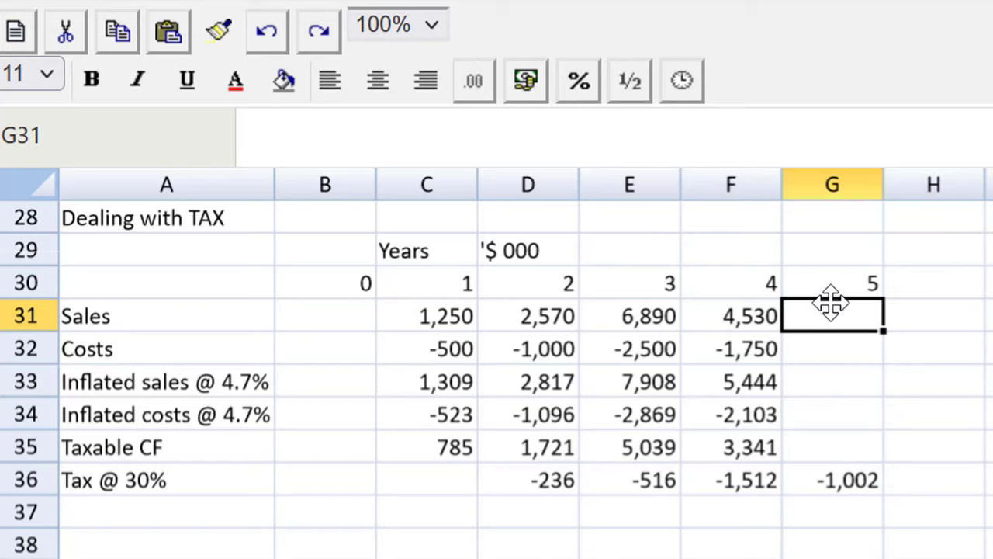
Step: Label A37 "TAD (w)" beneath the tax row
left_click(193, 522)
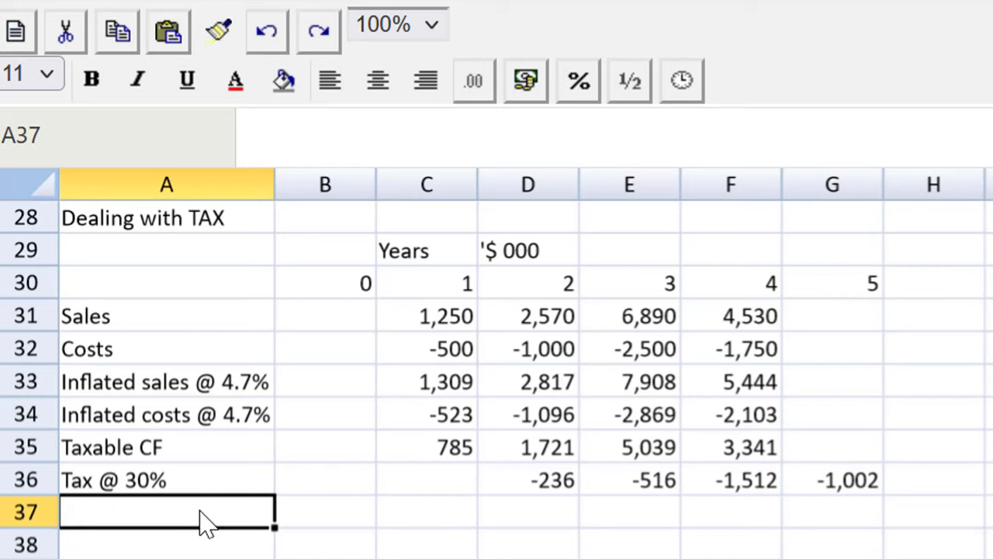
type("TAD")
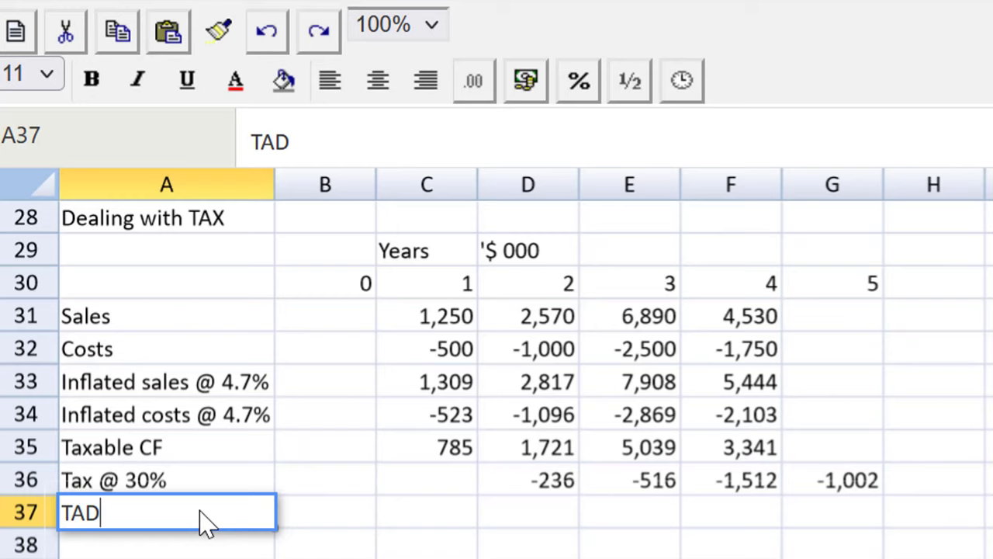
type("(w)")
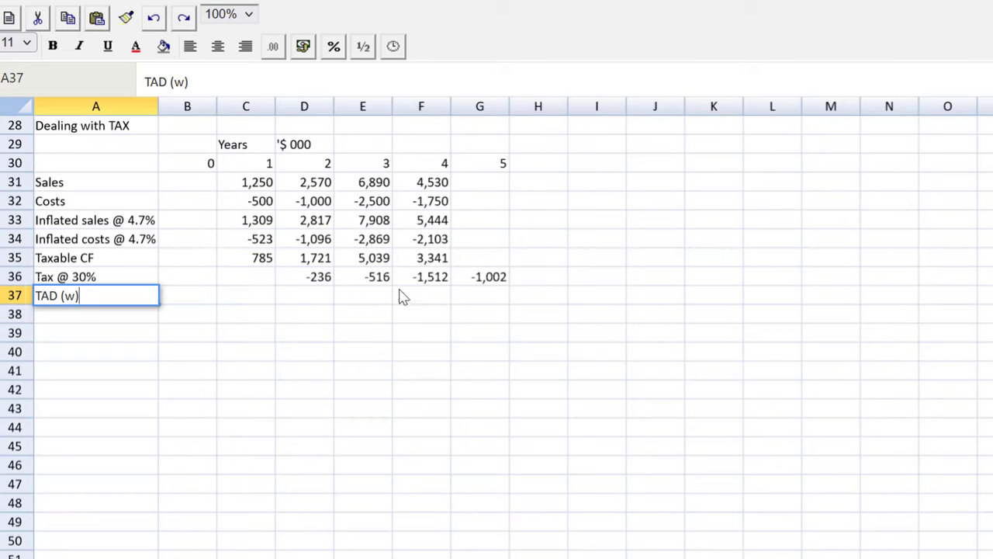
Step: Copy the year headings 0 to 5 from B30:G30 into J30:O30 to head a depreciation working
left_click(200, 172)
left_click_drag(201, 173, 492, 171)
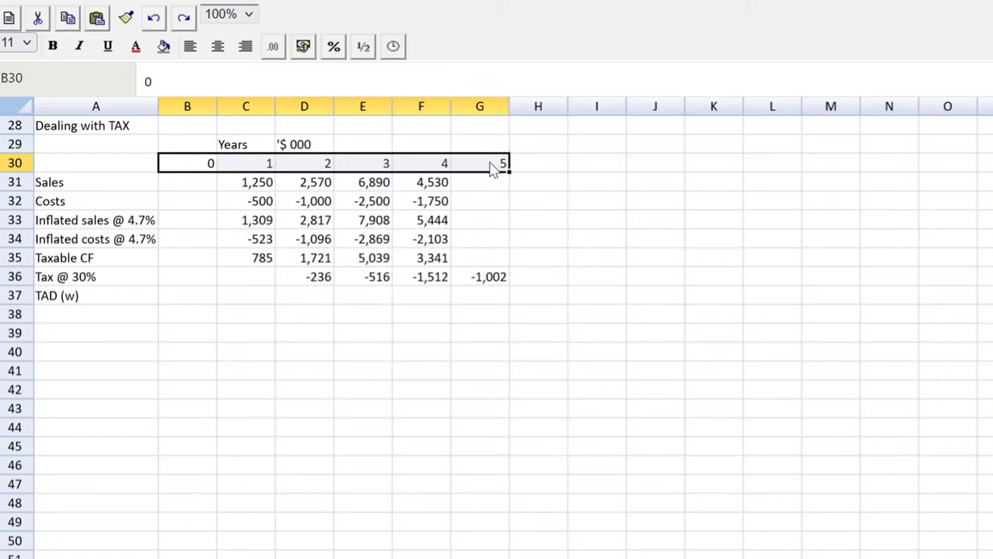
key("ctrl+c")
left_click(669, 168)
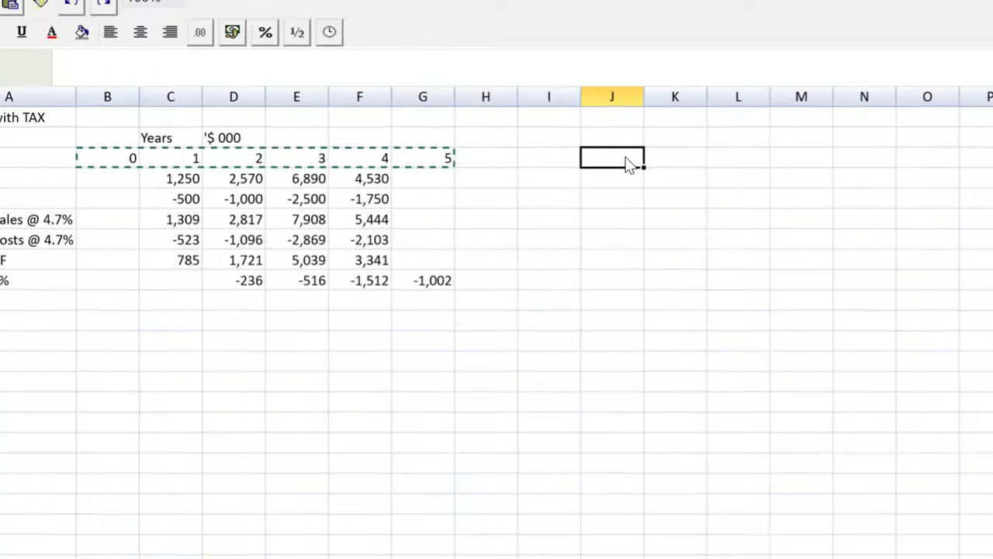
key("ctrl+v")
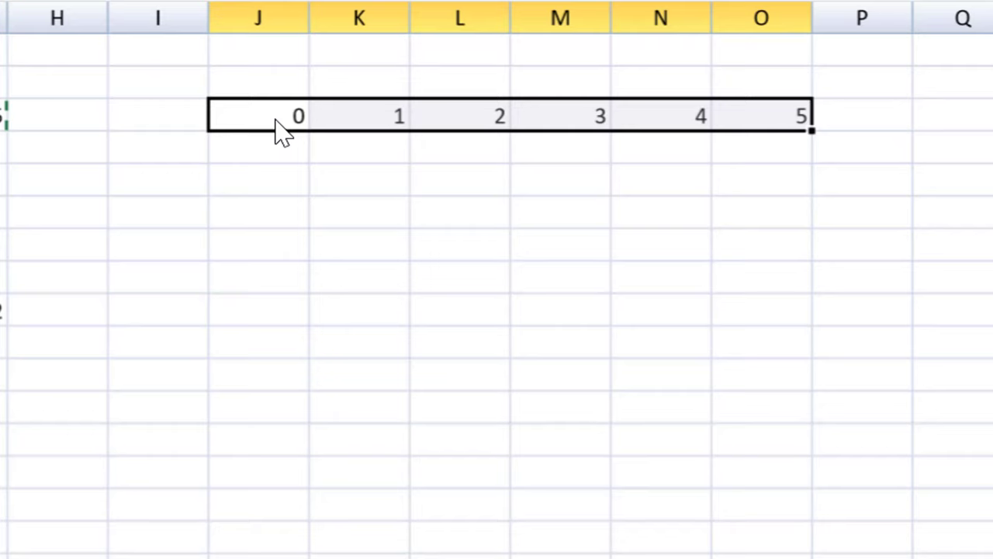
Step: Label I31 "WDV" and enter 2000 as the year 0 value in J31
key("Down")
key("Left")
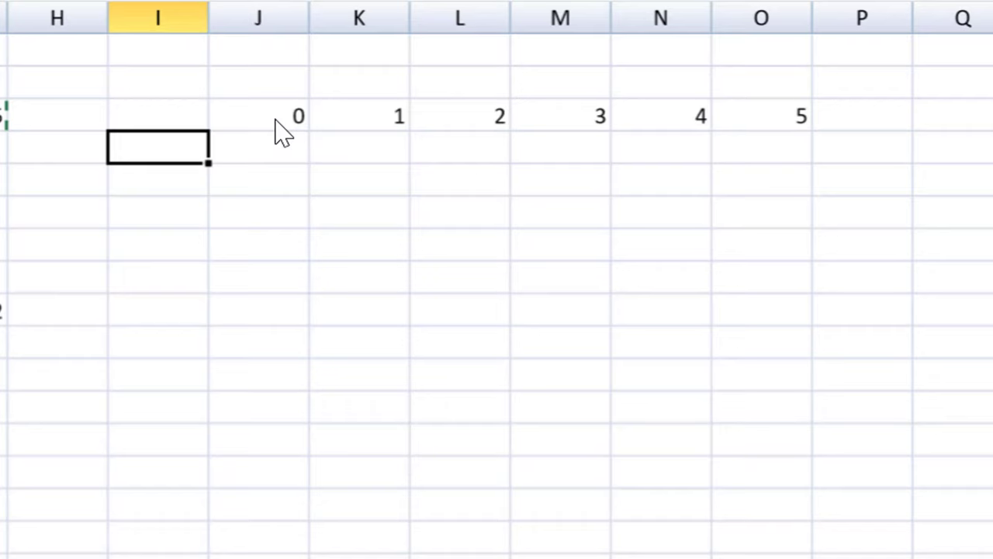
type("WDV")
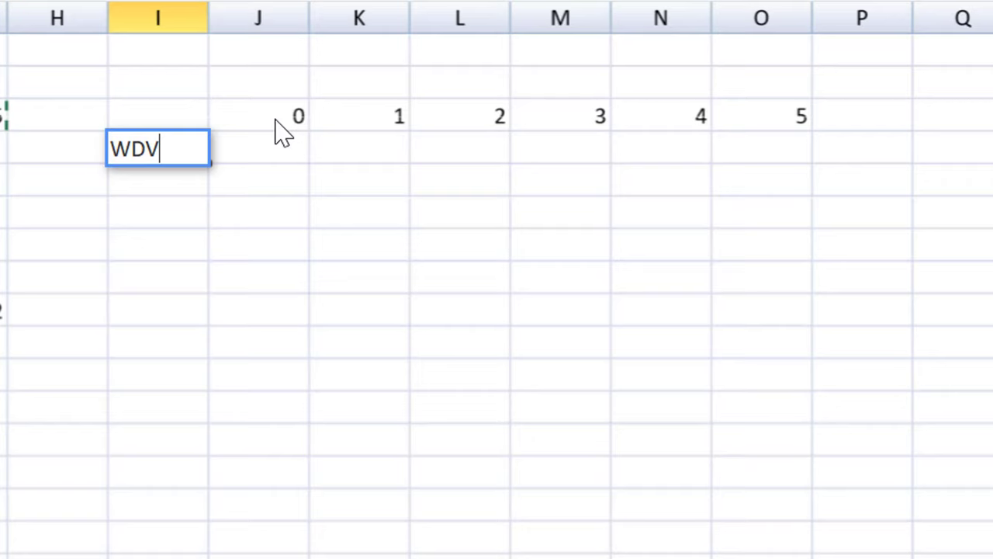
key("Tab")
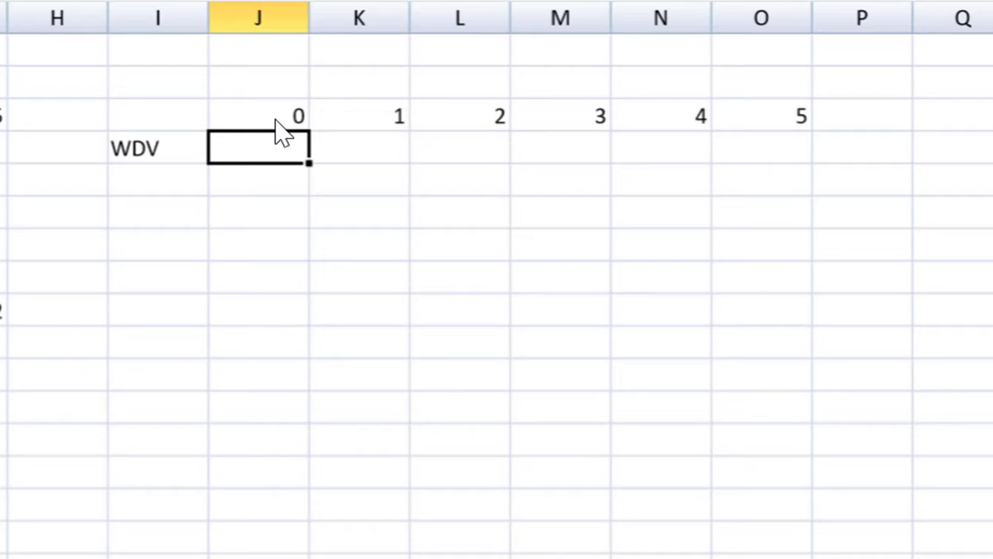
type("2000")
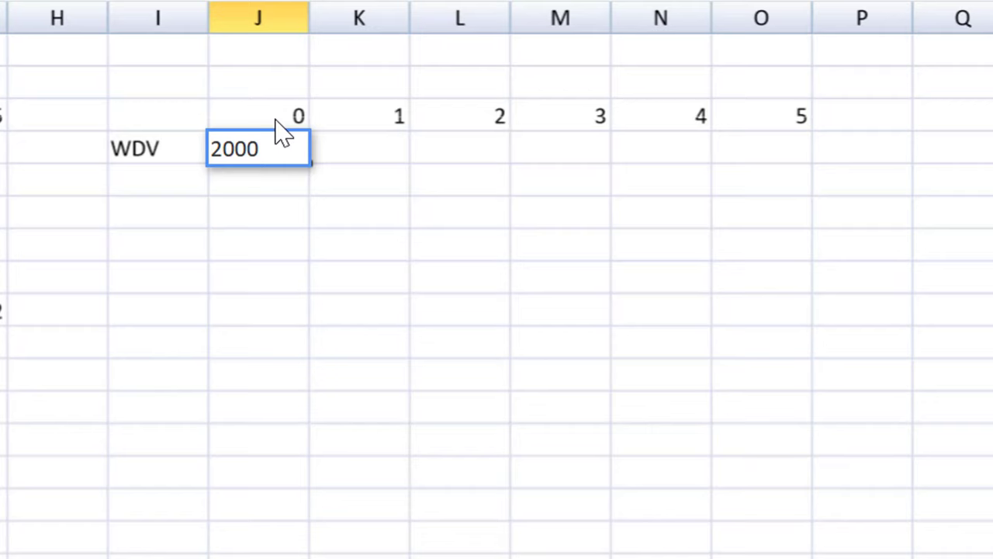
key("Return")
Step: Label I32 "TAD @ 25% reducing balance" and widen column I to fit the text
key("Left")
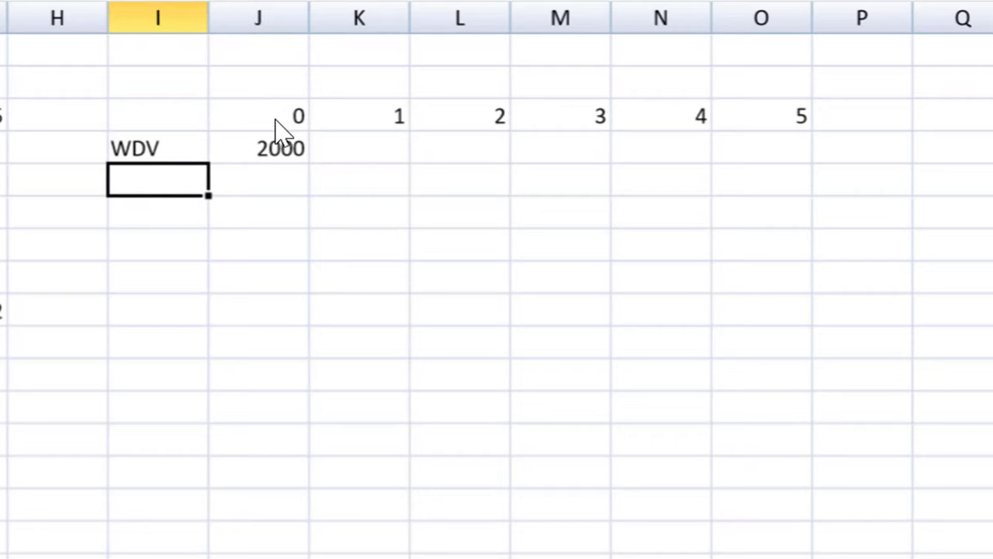
type("TAD")
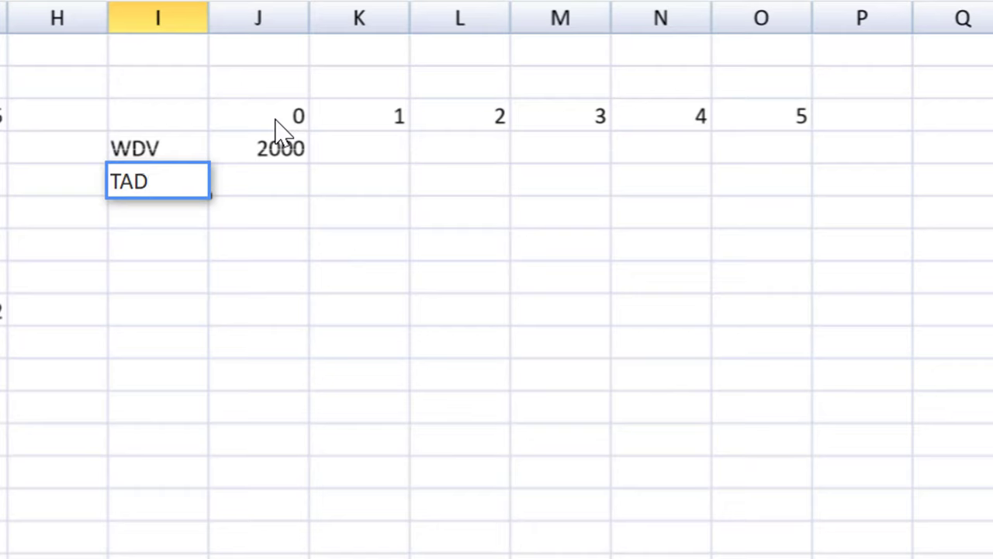
type(" @ 25% reduci")
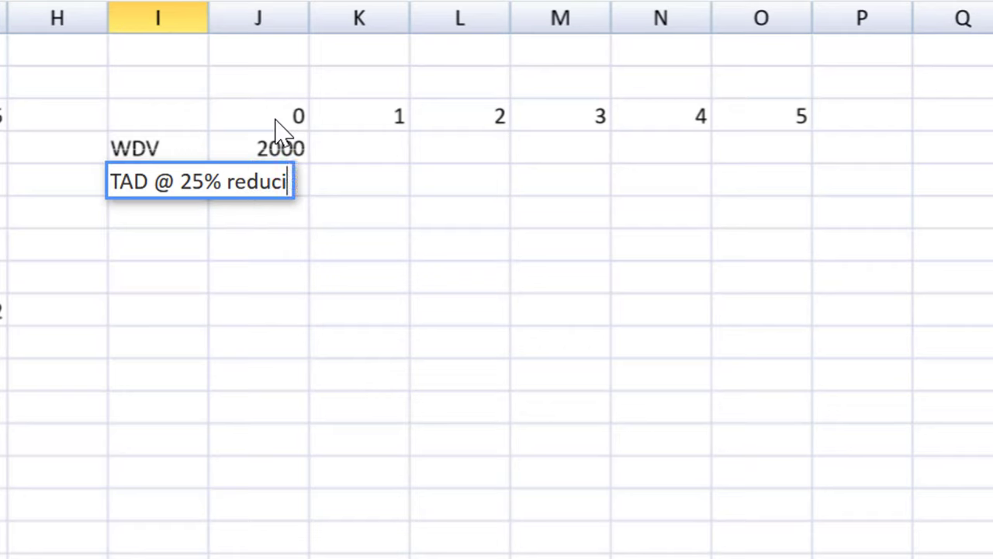
type("ng balance")
key("Return")
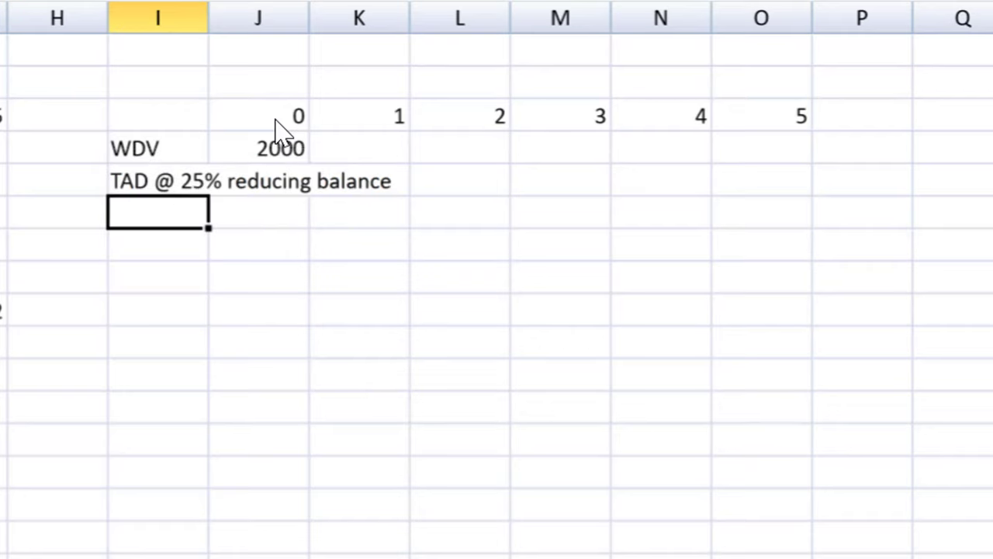
double_click(207, 22)
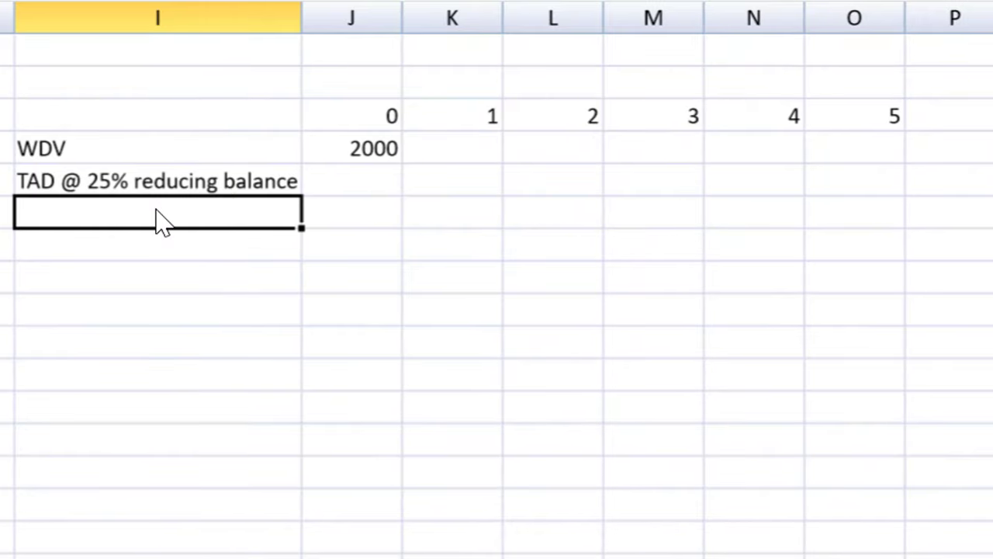
Step: Calculate the year 1 tax-allowable depreciation in K32 with =0.25*J31
left_click(458, 186)
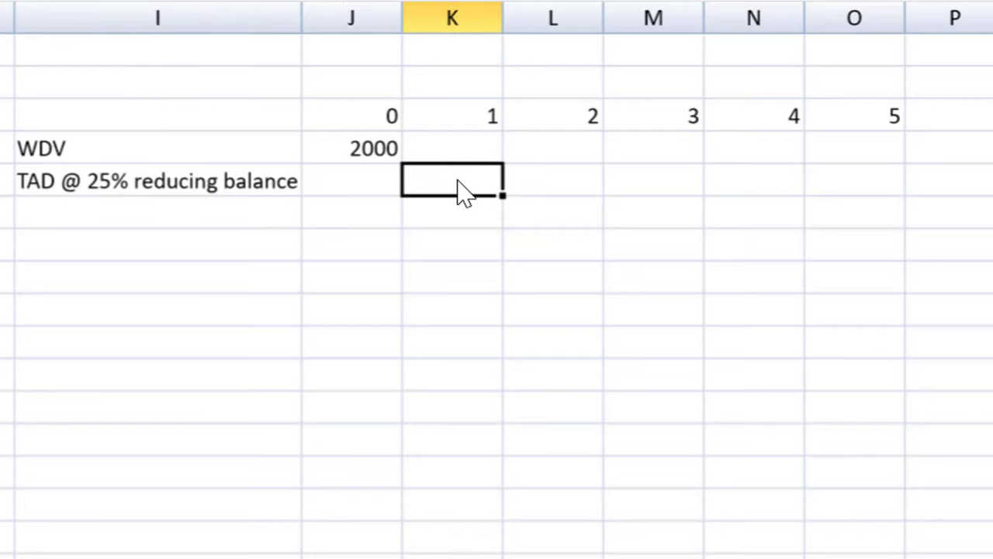
type("=2")
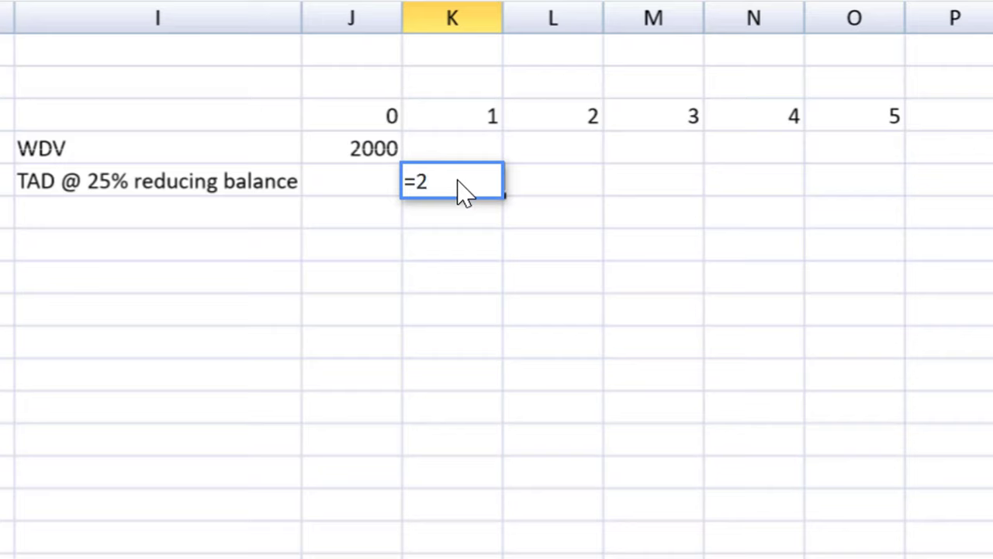
key("BackSpace")
type("0.25*")
left_click(372, 147)
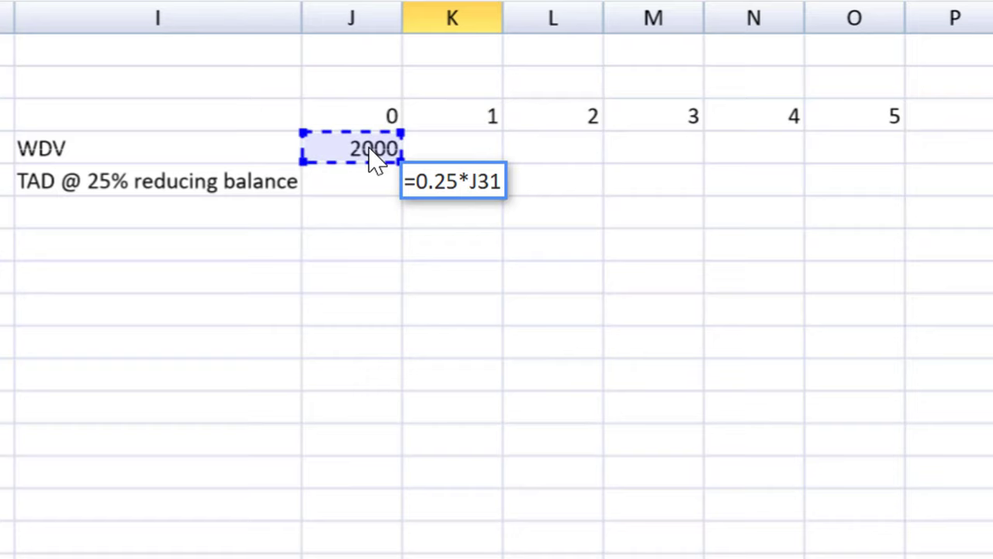
key("Return")
Step: Enter the year 1 WDV formula in K31 as the year 0 WDV in J31 less the year 1 TAD
type("=")
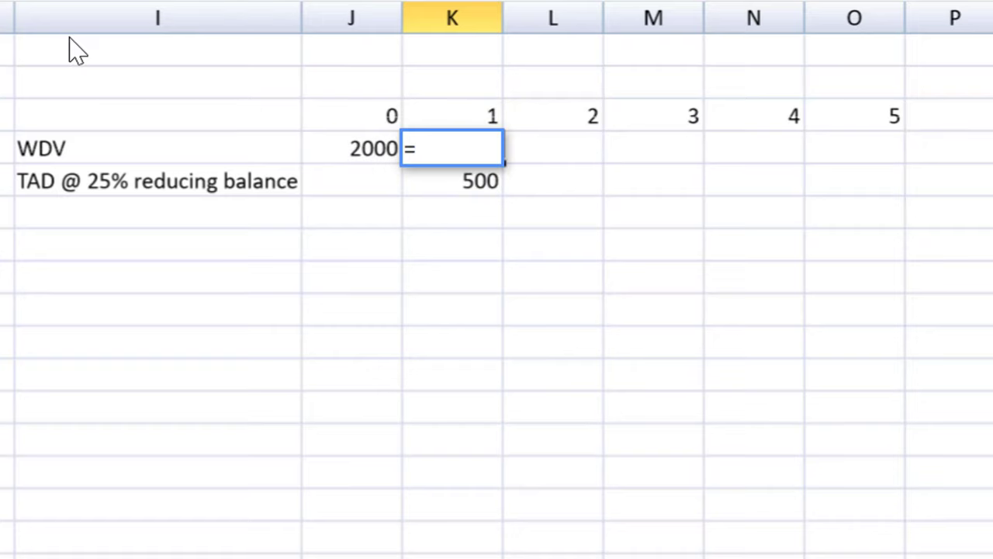
left_click(363, 147)
type("-")
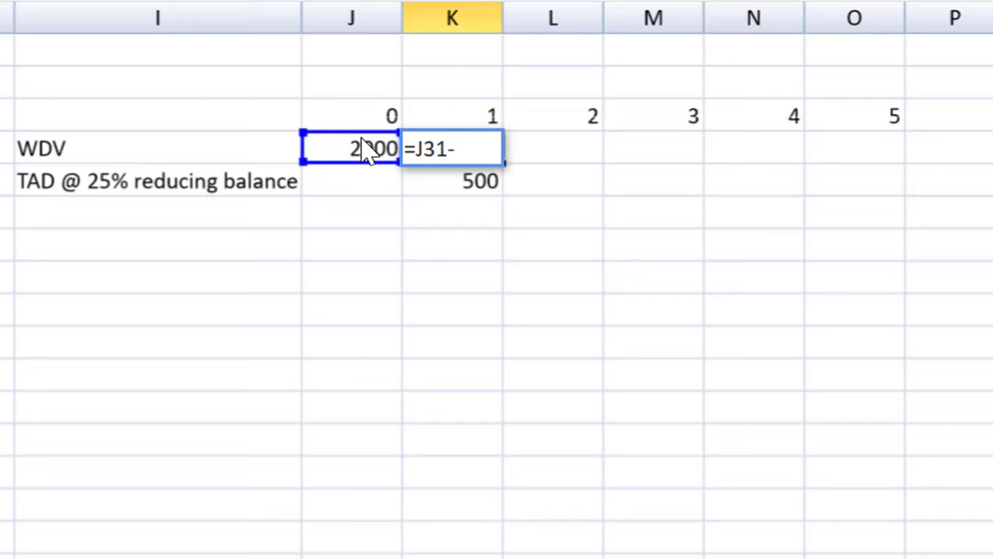
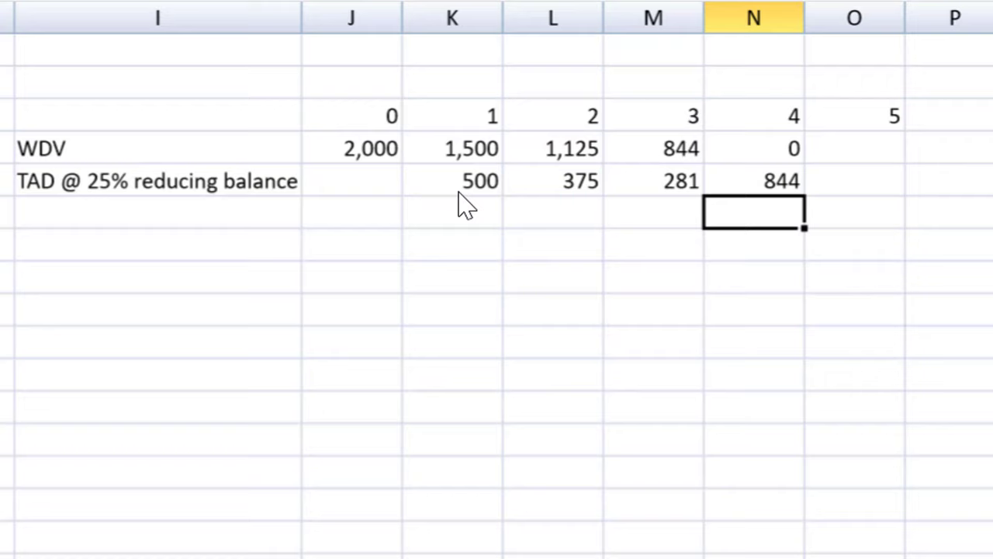
Step: Label I33 "Tax benefit @ 30%" beneath the TAD row
left_click(95, 225)
type("Tax be")
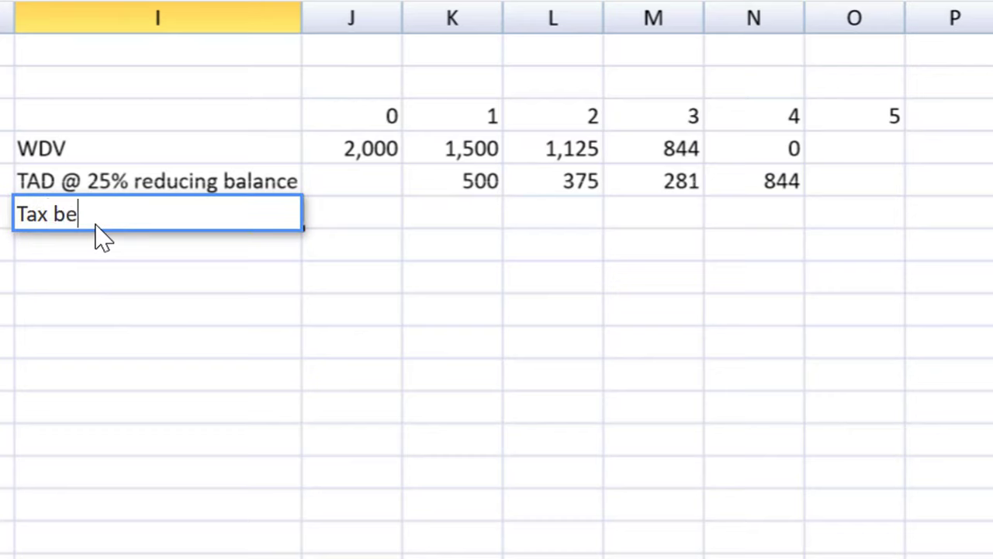
type("nefit")
key("Return")
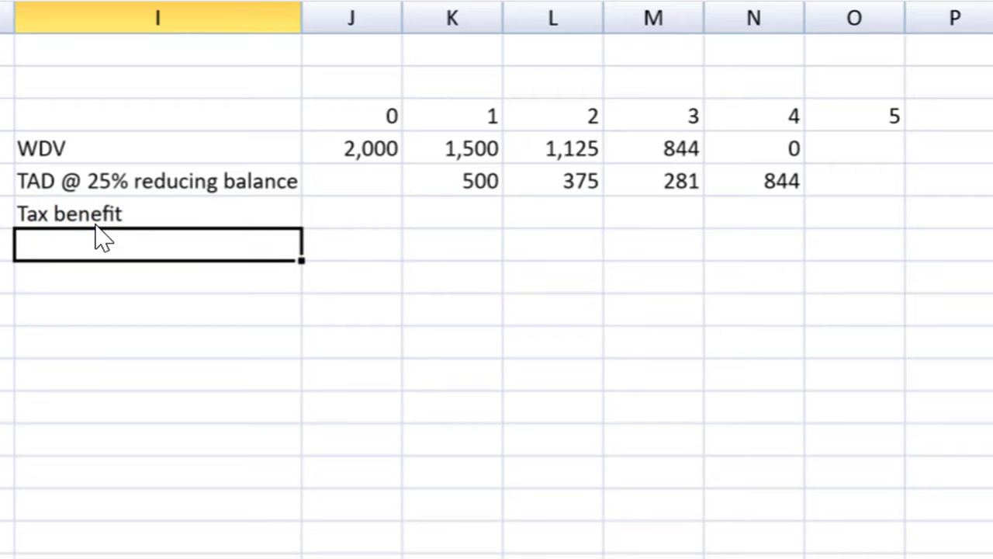
key("Up")
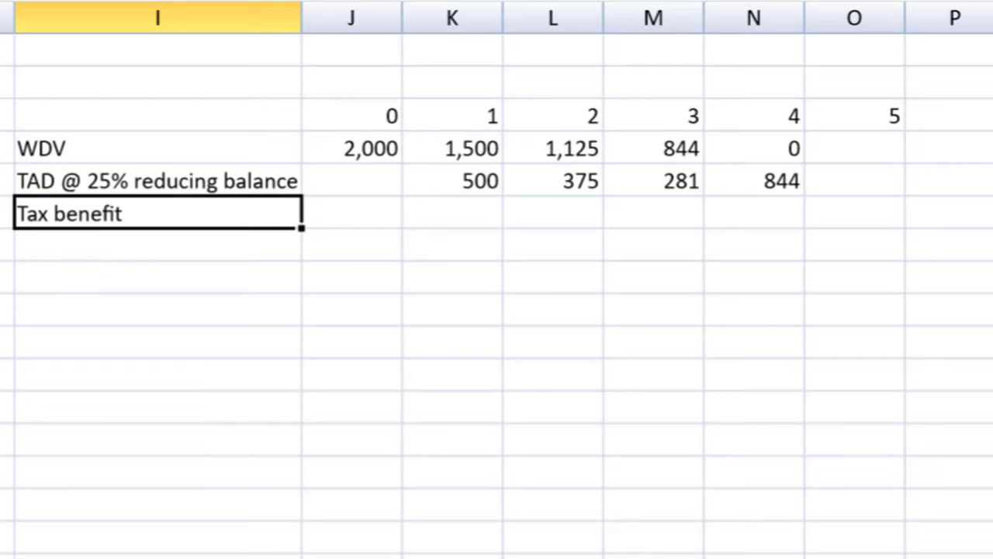
key("F2")
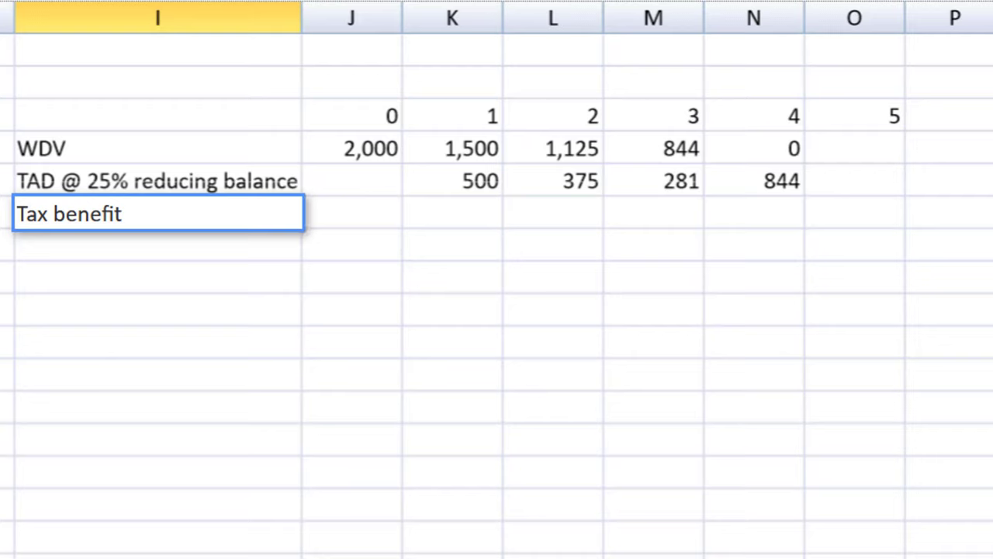
type("@ 30%")
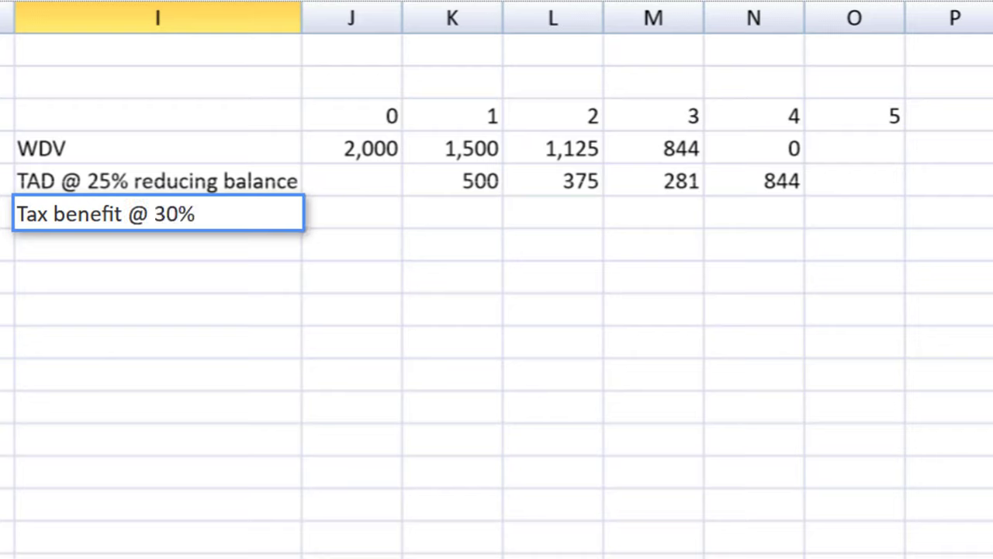
key("Return")
Step: Calculate the tax benefit one year in arrears in L33 with =K32*0.3 and fill it across to O33
key("Up")
key("Right")
key("Right")
key("Right")
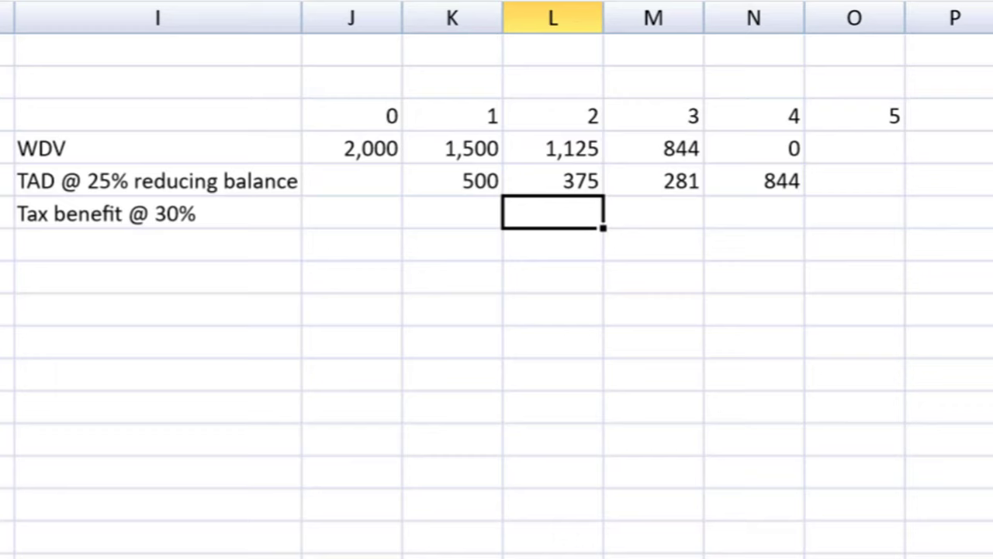
type("=")
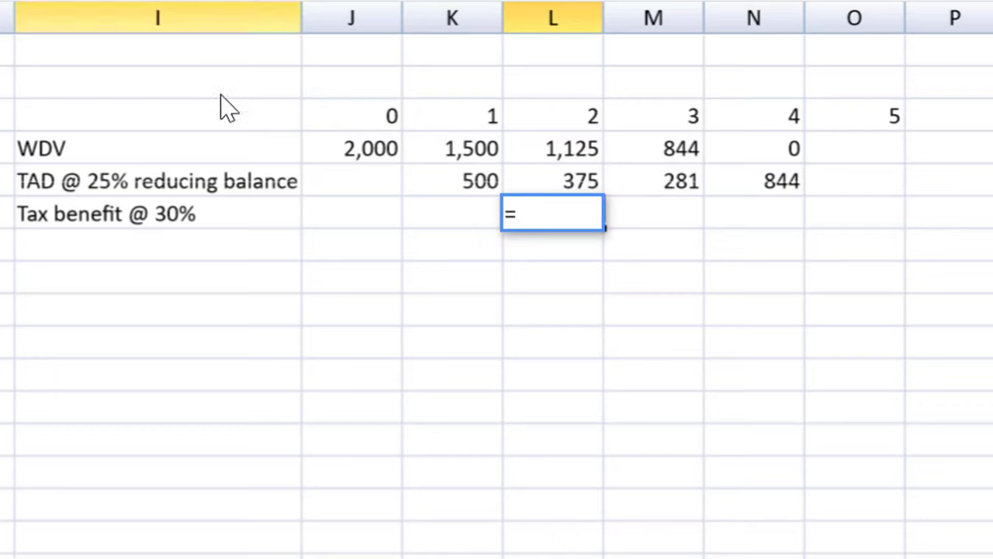
left_click(474, 159)
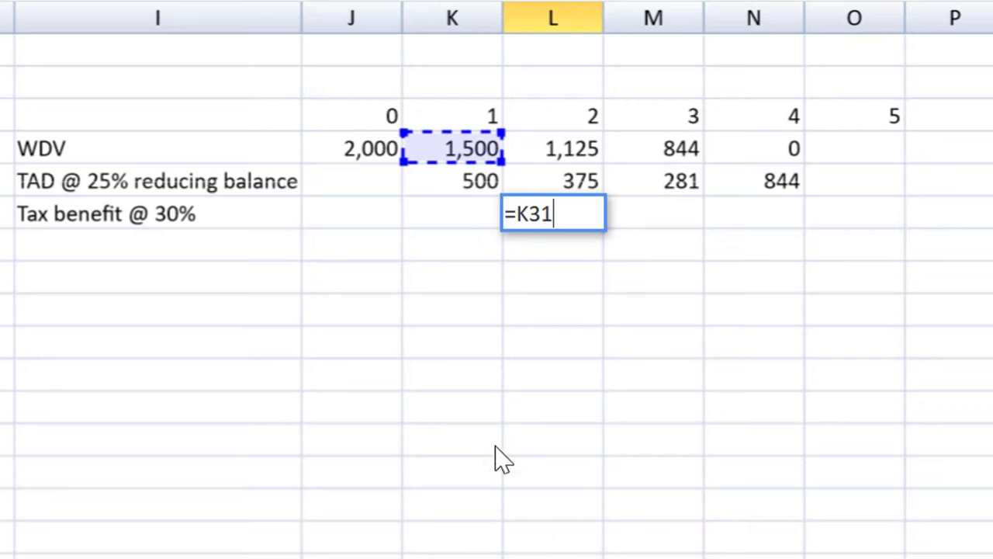
left_click(444, 188)
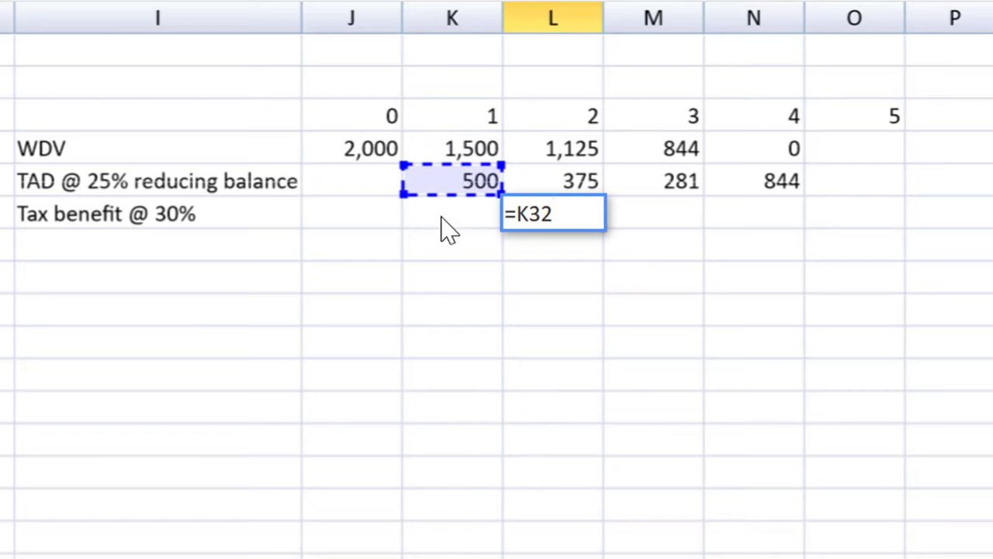
type("*")
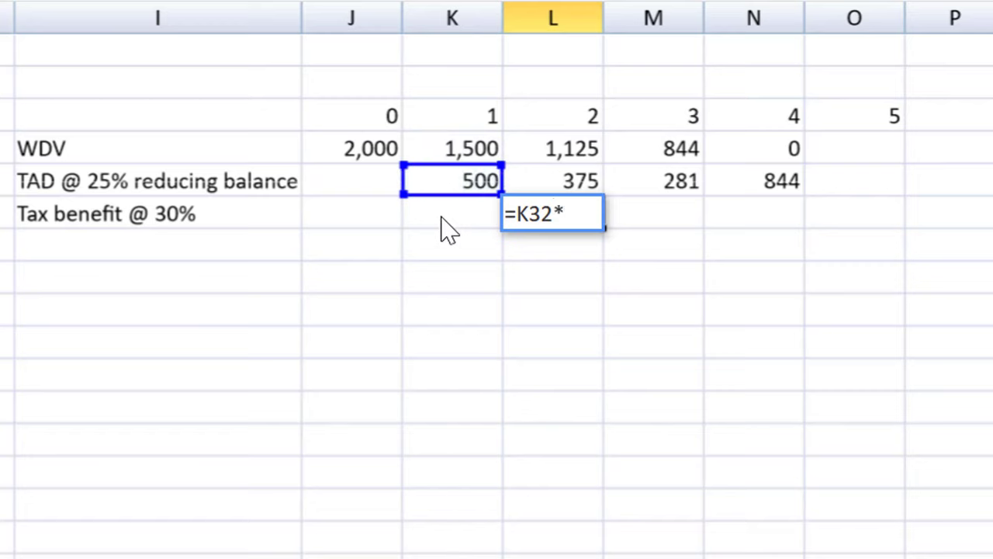
type("0.3")
key("Return")
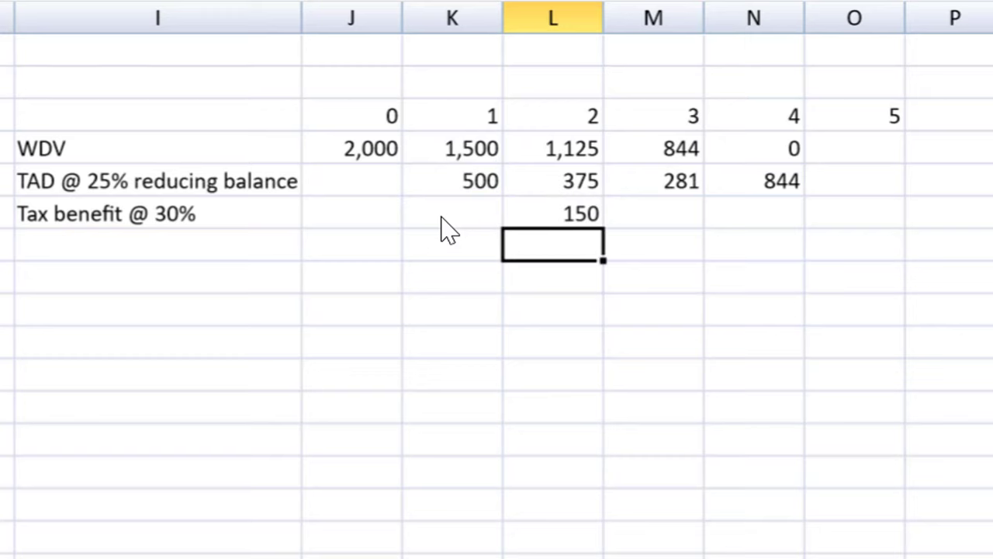
key("Up")
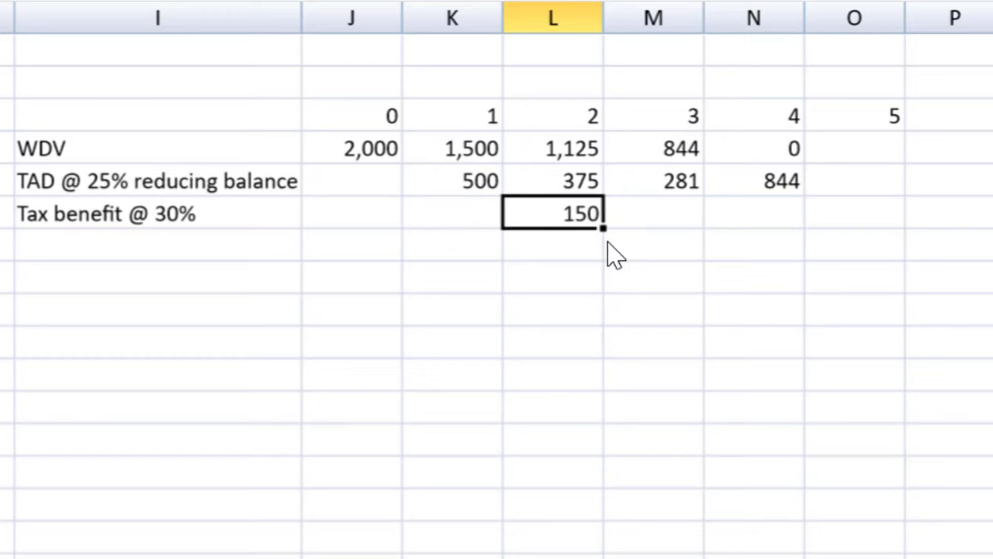
left_click_drag(603, 227, 887, 215)
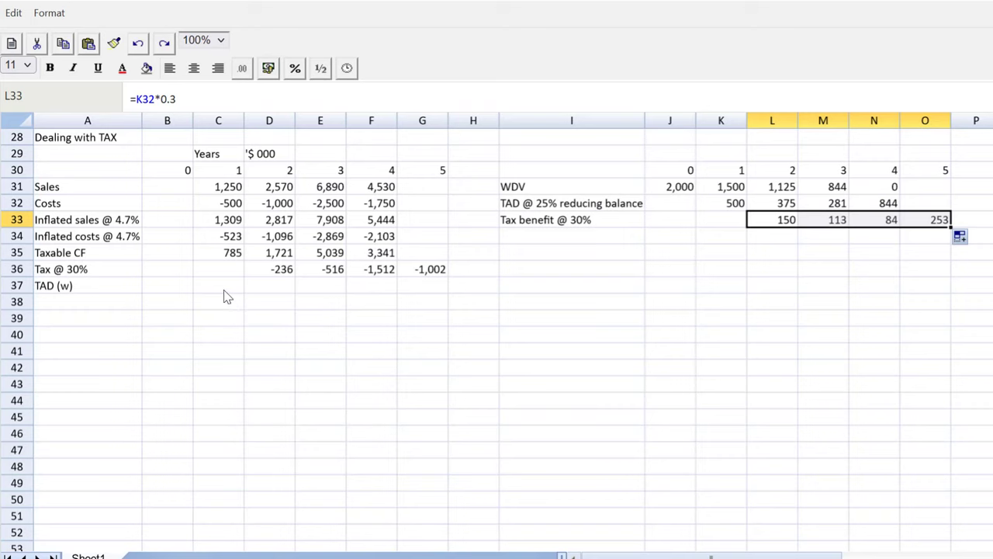
Step: Link the year 2 TAD cell D37 to the tax benefit in the working with =L33
left_click(264, 286)
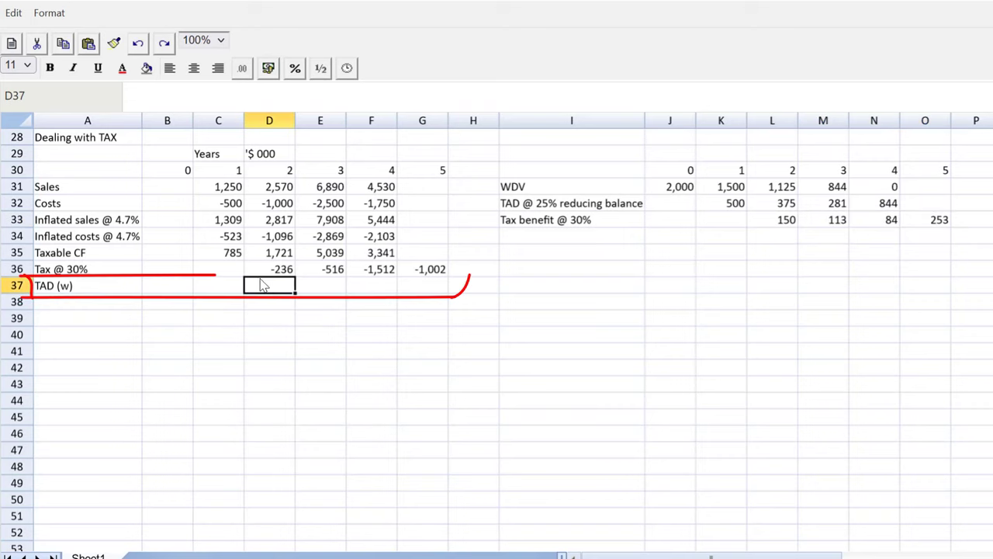
type("=")
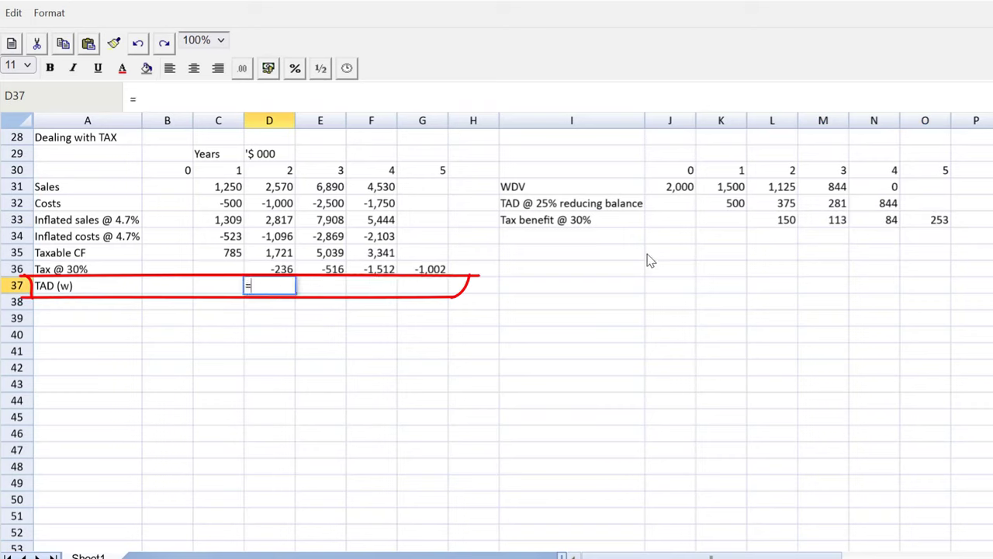
left_click(774, 223)
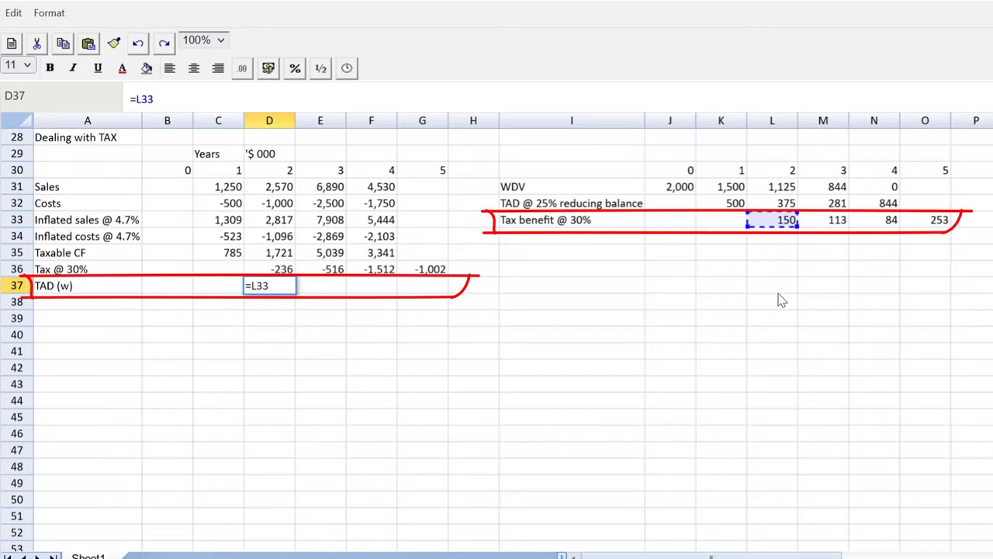
key("Return")
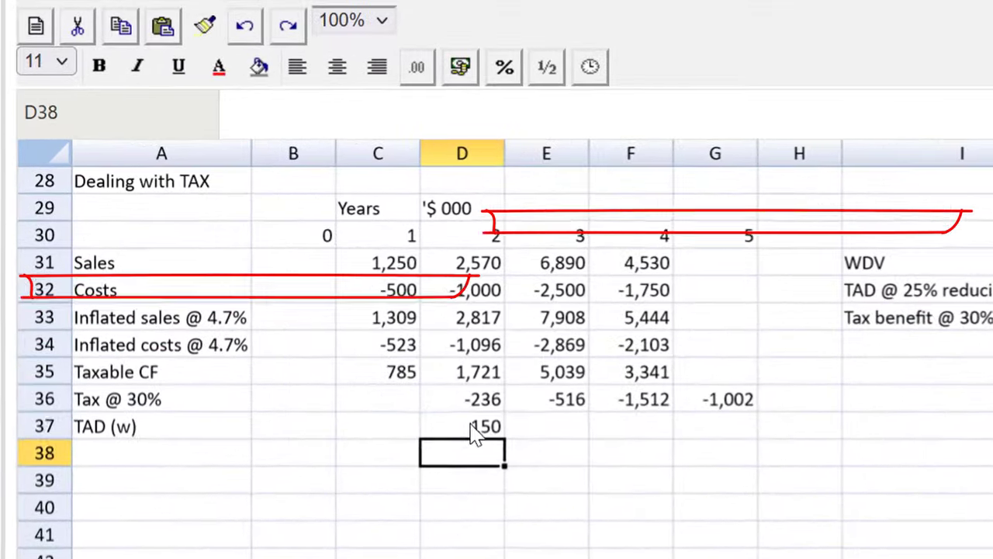
Step: Fill the TAD link from D37 across to G37 so years 2 to 5 draw on the tax benefit working
left_click(361, 347)
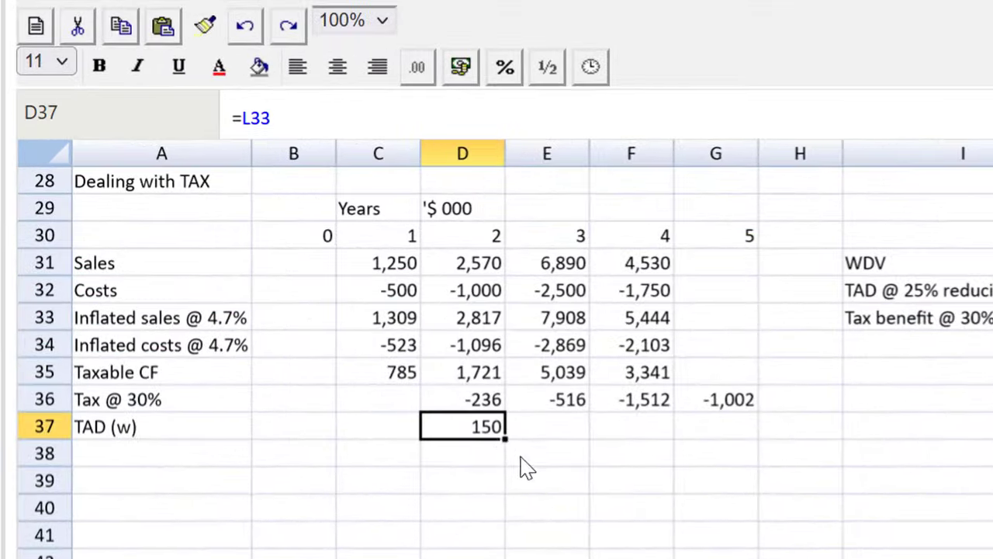
left_click_drag(389, 356, 512, 357)
left_click_drag(663, 438, 724, 436)
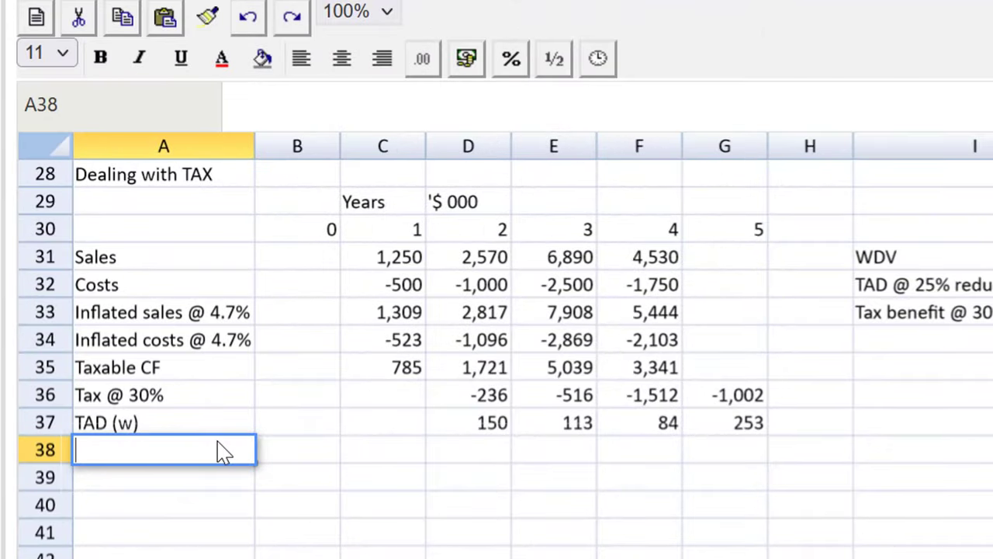
Step: Label A38 "Initial Investment" and enter the year 0 outflow of -2,000 in B38
type("Initial I")
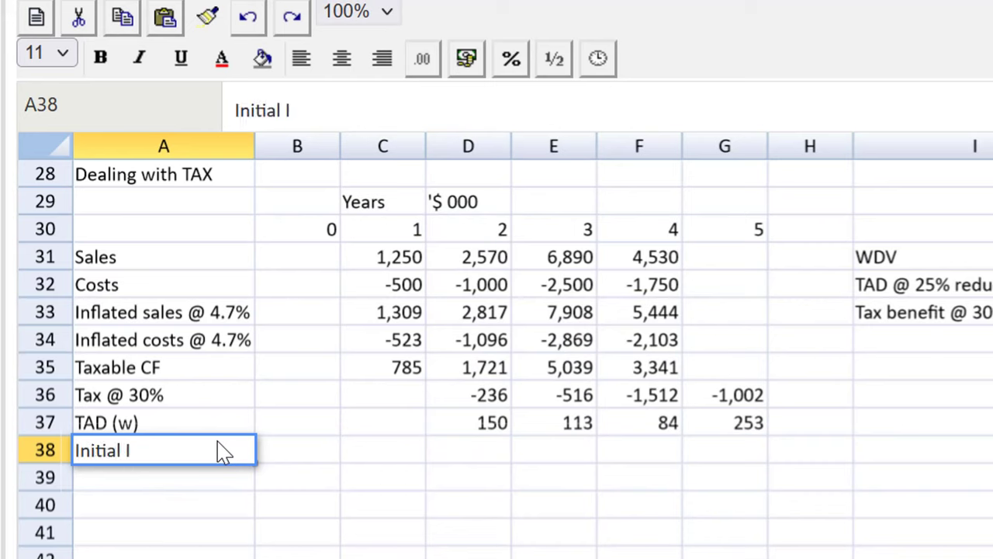
type("nvestment")
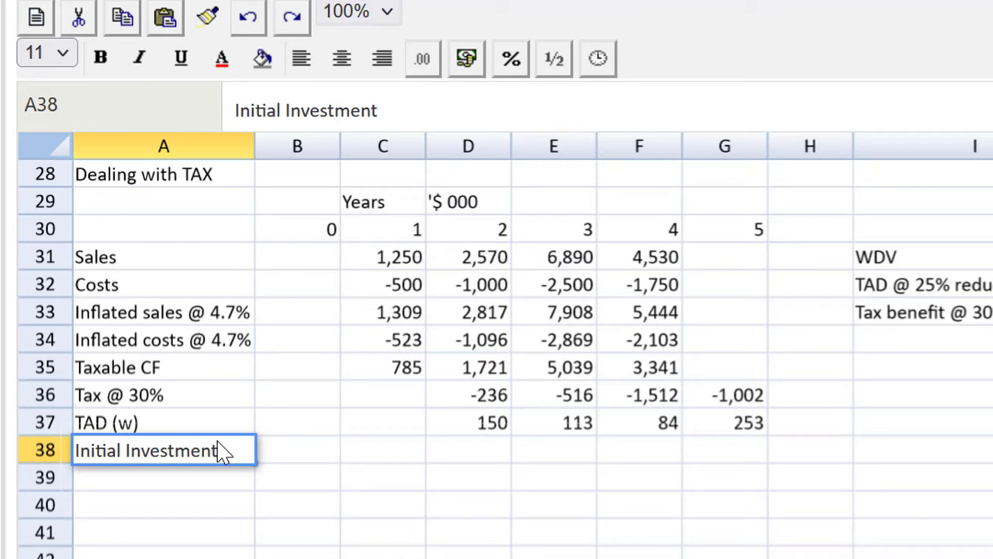
key("Tab")
type("-2")
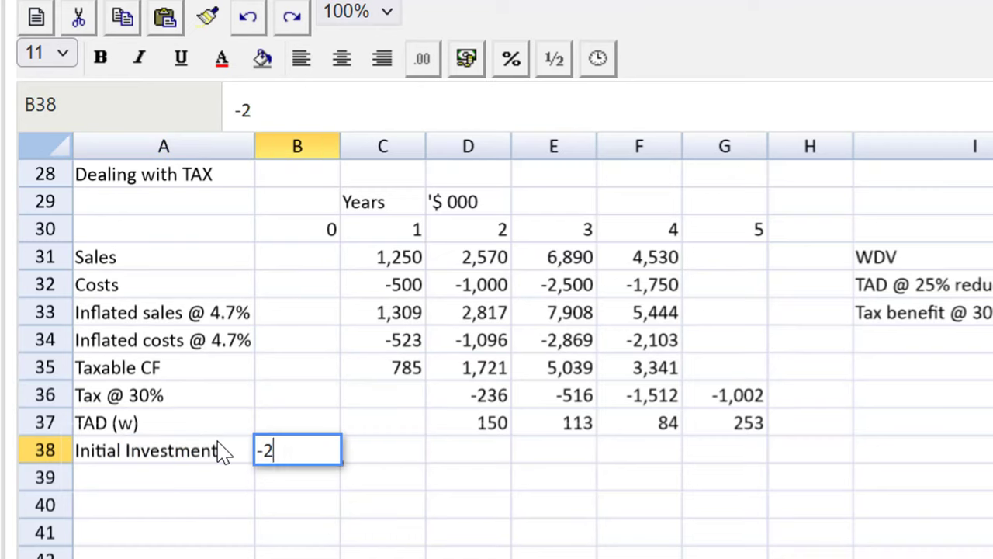
type(",00000")
key("Return")
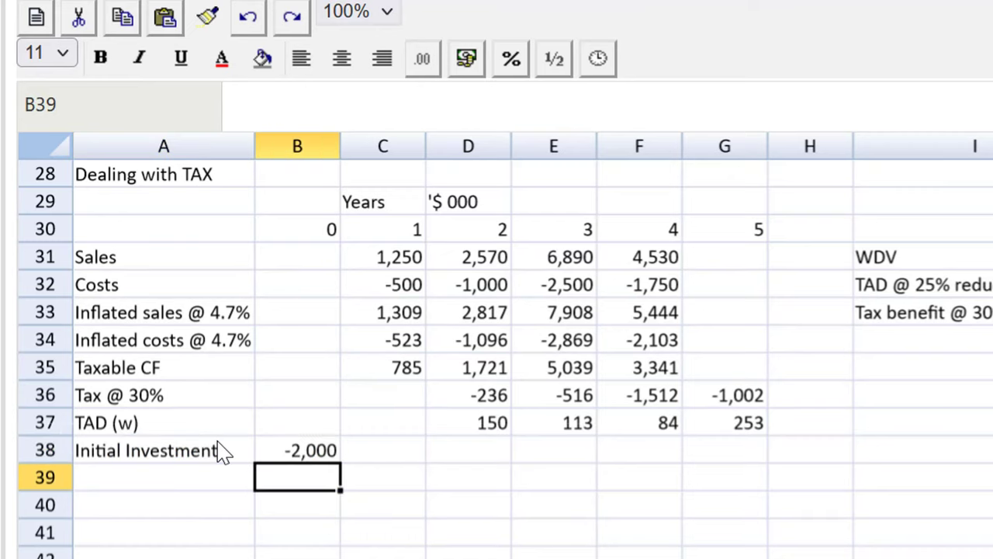
Step: Label A39 "Net CF" beneath the initial investment row
key("Left")
type("Net C")
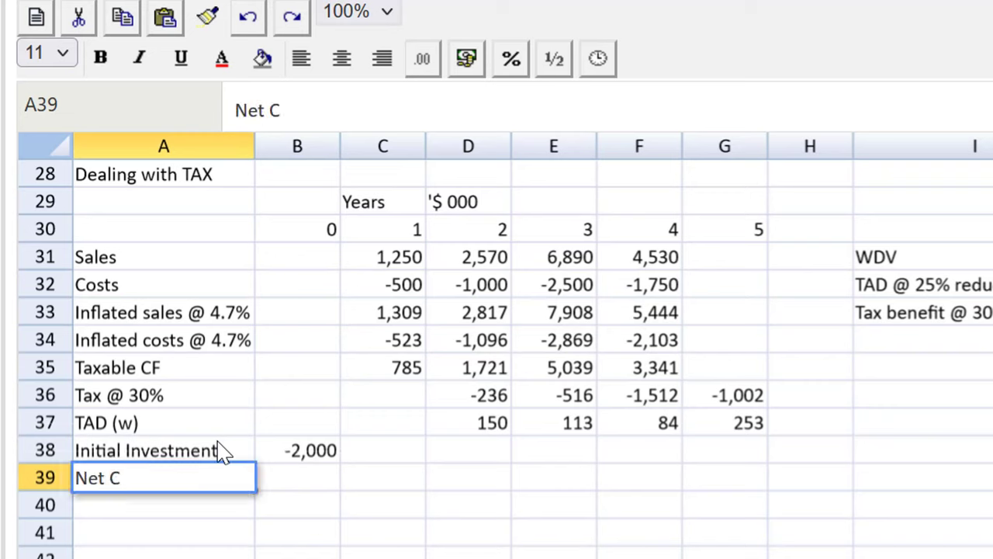
type("f")
key("BackSpace")
type("F")
key("Tab")
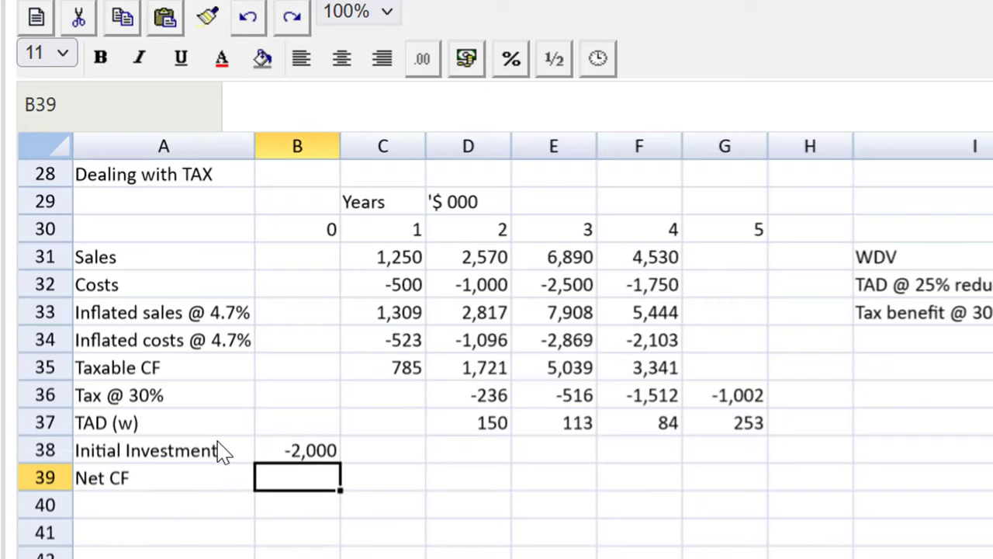
Step: Calculate the net cash flow in B39 with =SUM(B35:B38) and fill it across to G39
type("=")
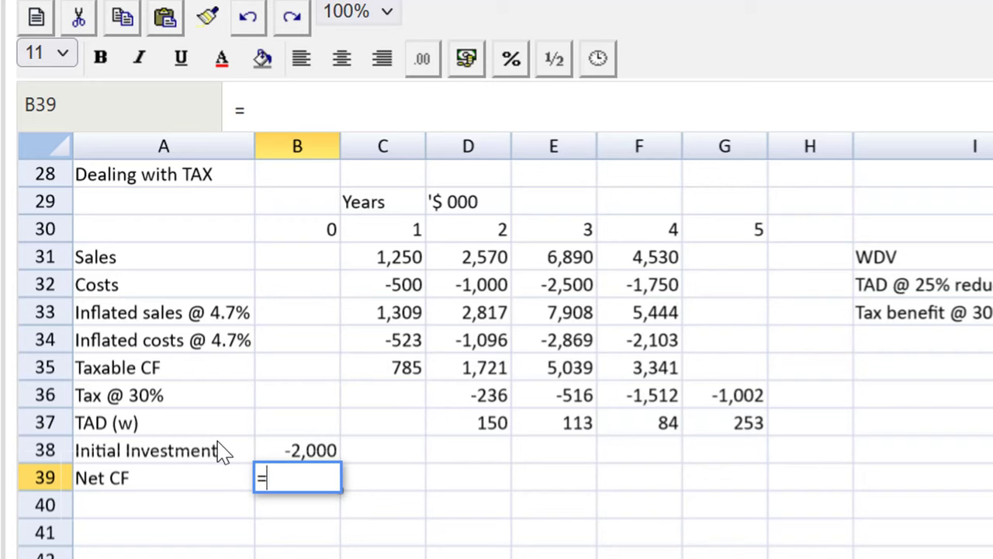
type("sum(")
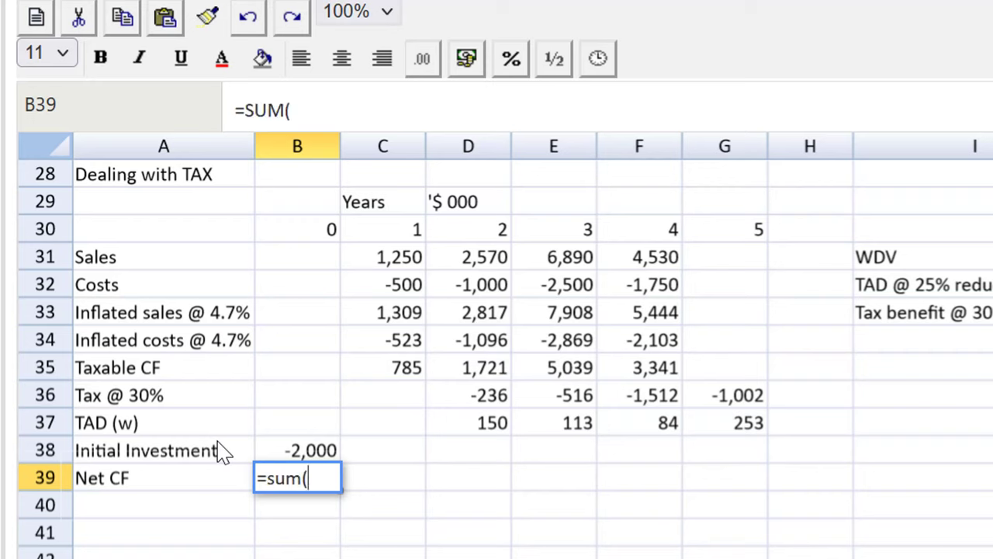
left_click(283, 372)
left_click_drag(283, 372, 273, 464)
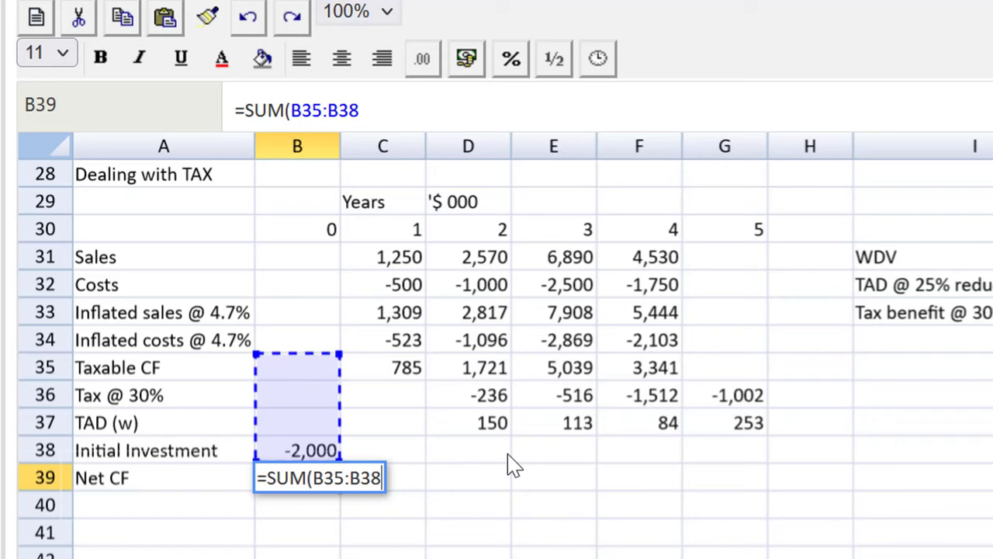
type(")")
key("Return")
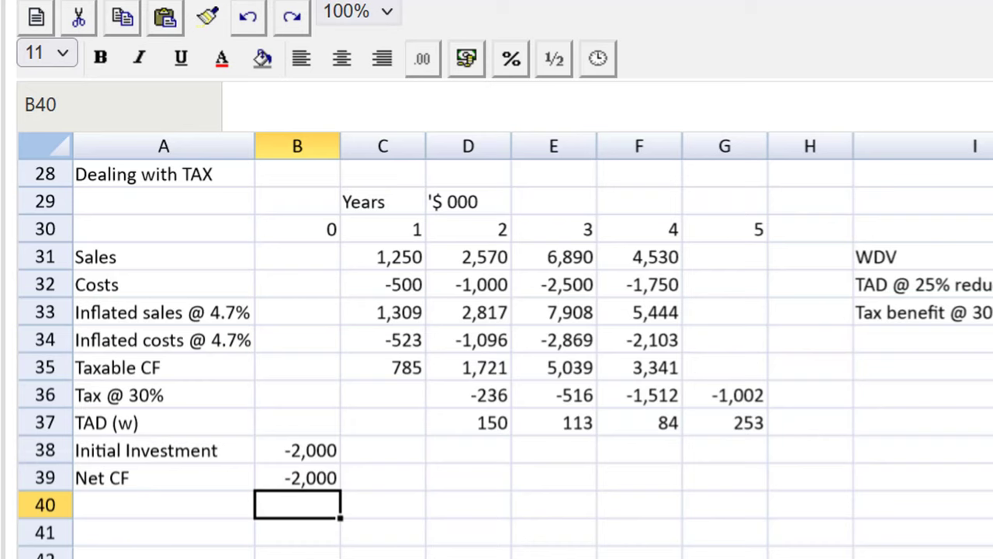
left_click(342, 479)
left_click(333, 479)
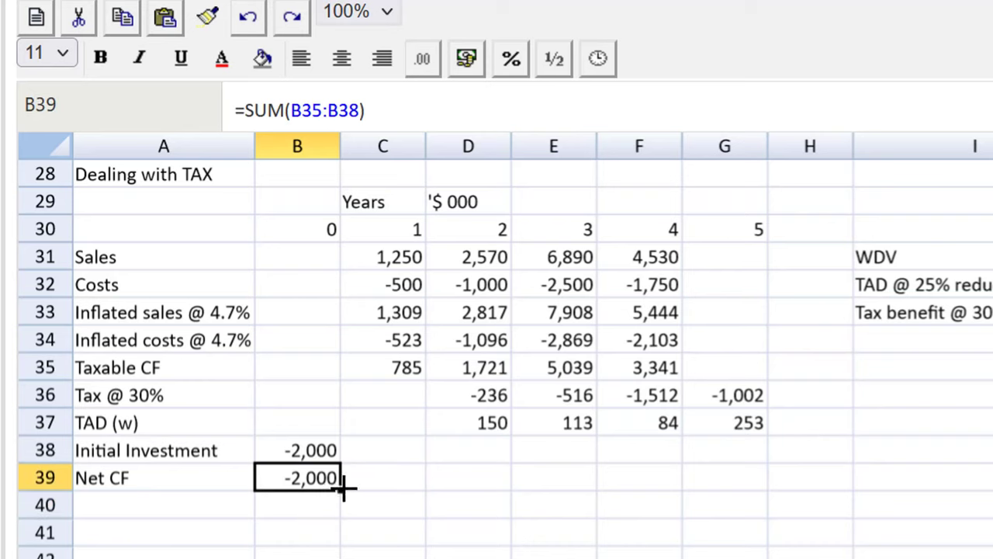
left_click_drag(342, 492, 745, 485)
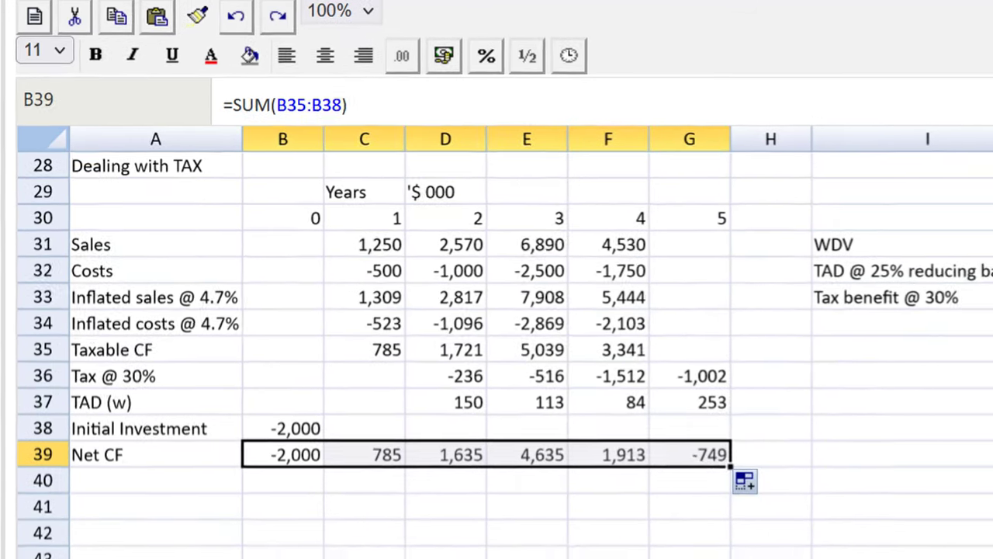
Step: Label A41 "PV CF Y 1-5", leaving a blank row below the net cash flows
key("Left")
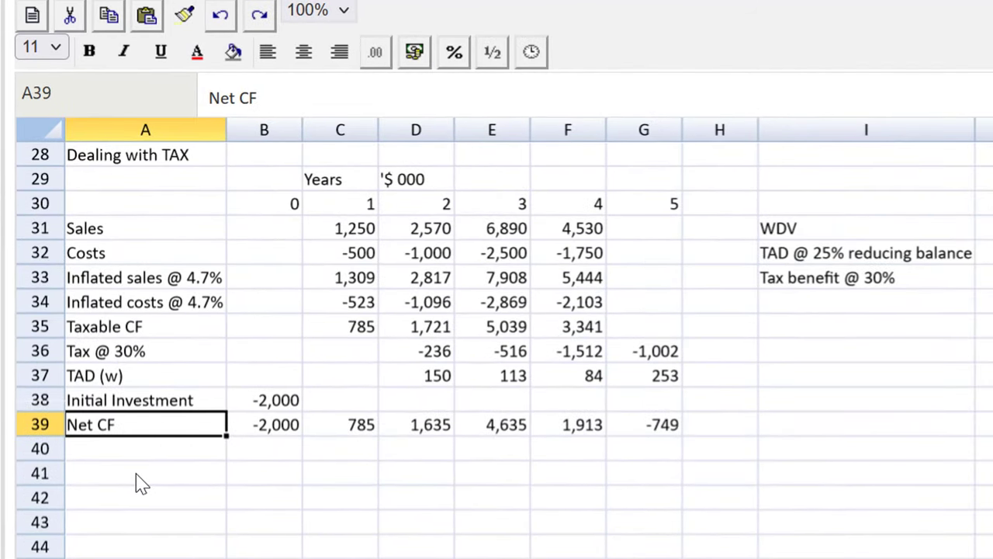
key("Down")
key("Down")
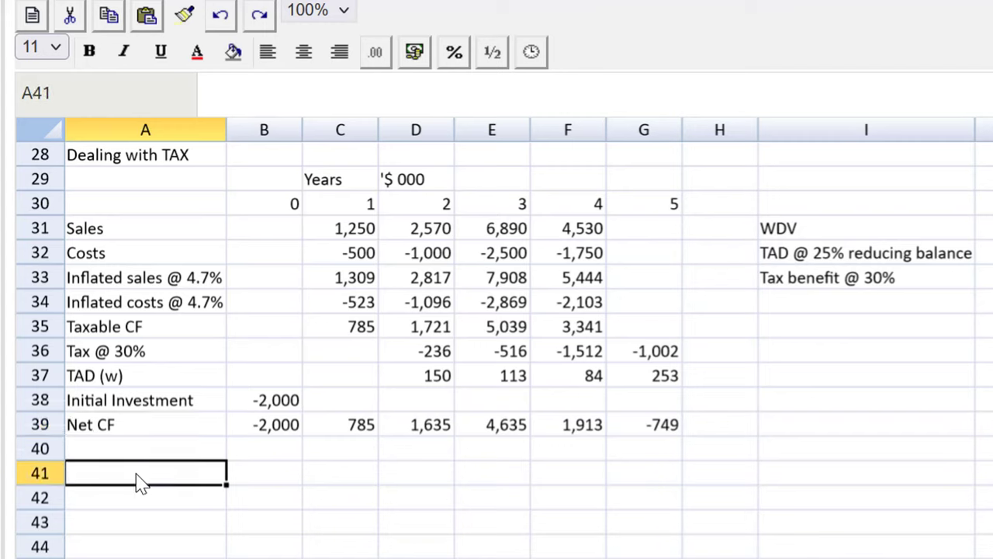
type("PV")
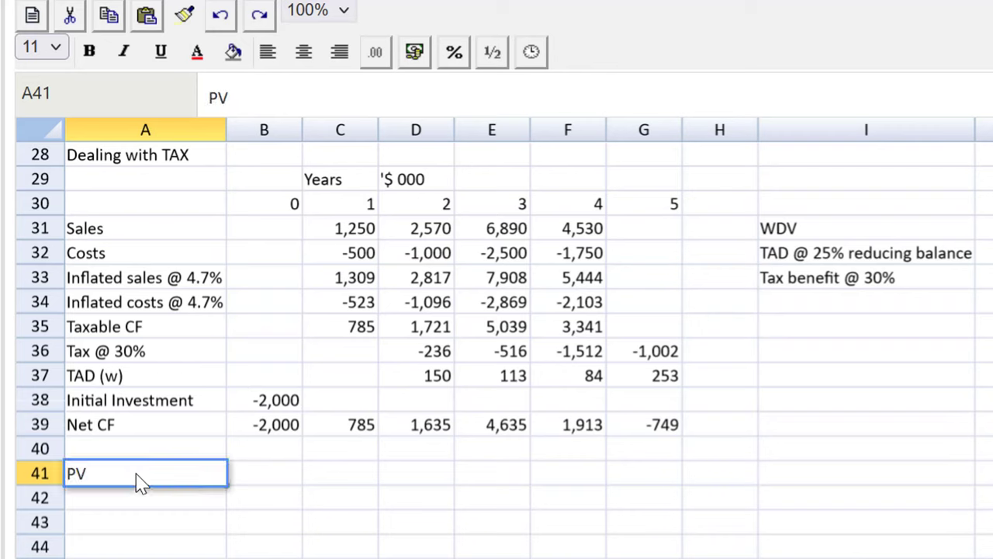
type(" CF Y 105")
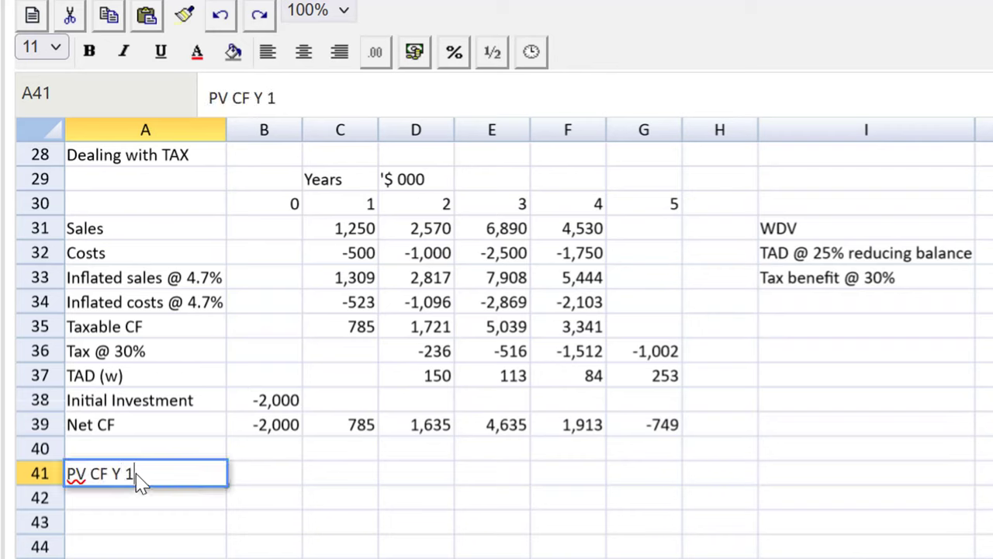
key("BackSpace")
key("BackSpace")
type("-5")
key("Tab")
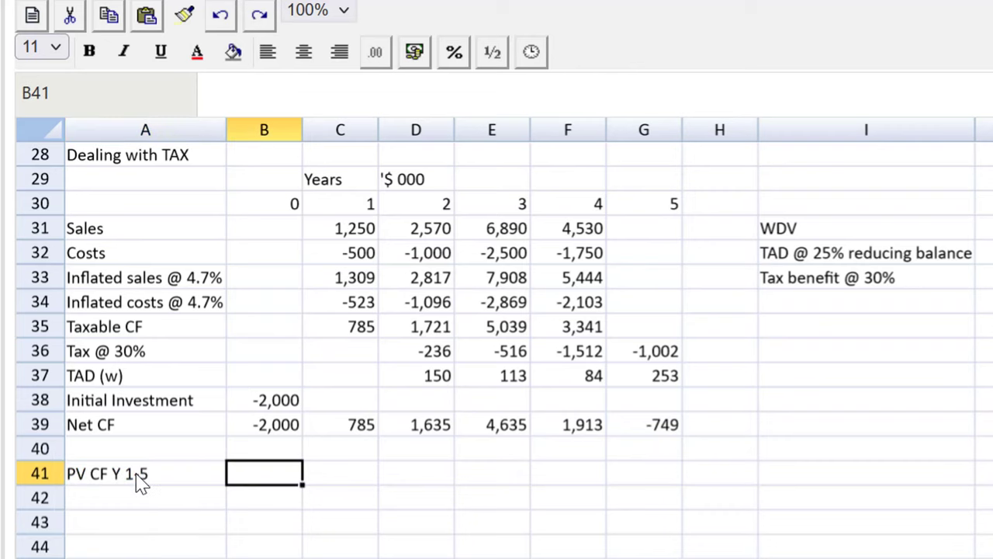
Step: Calculate the present value of the year 1 to 5 net cash flows in B41 with =NPV(0.12,C39:G39)
type("=npv")
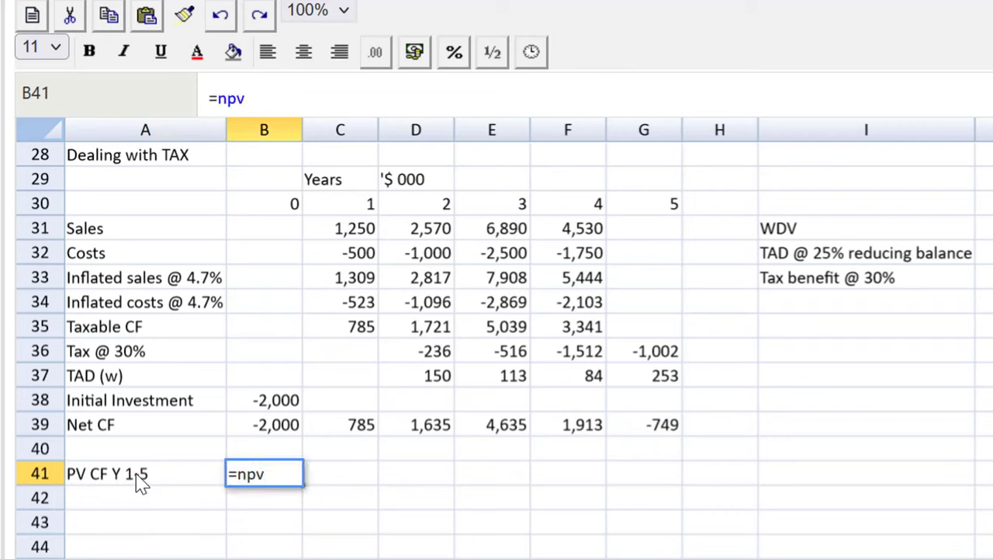
type("(")
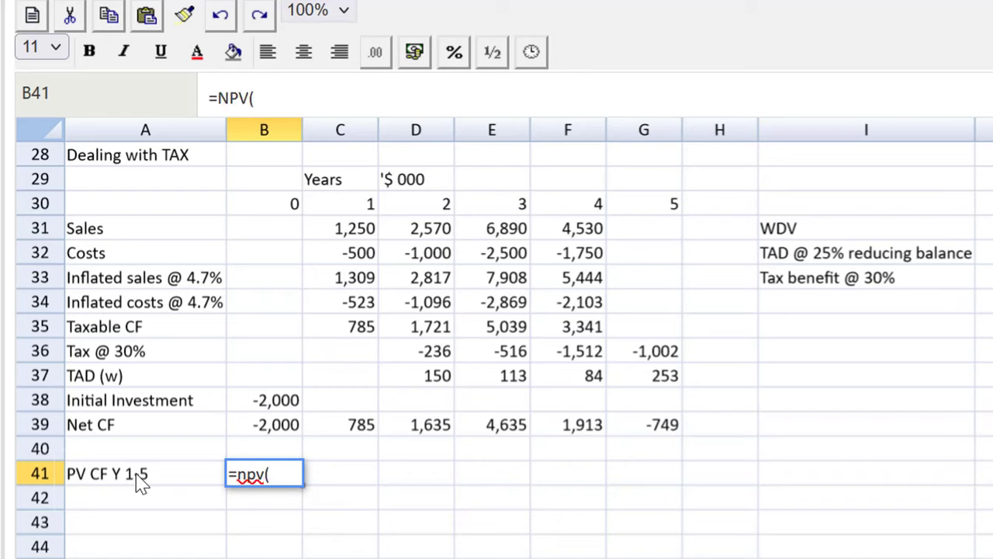
type("0.12")
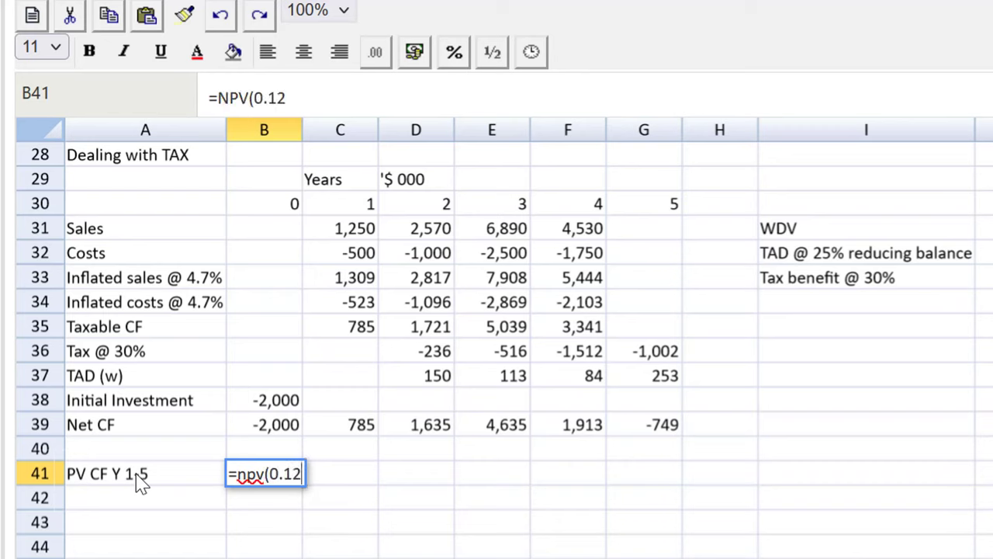
type(",")
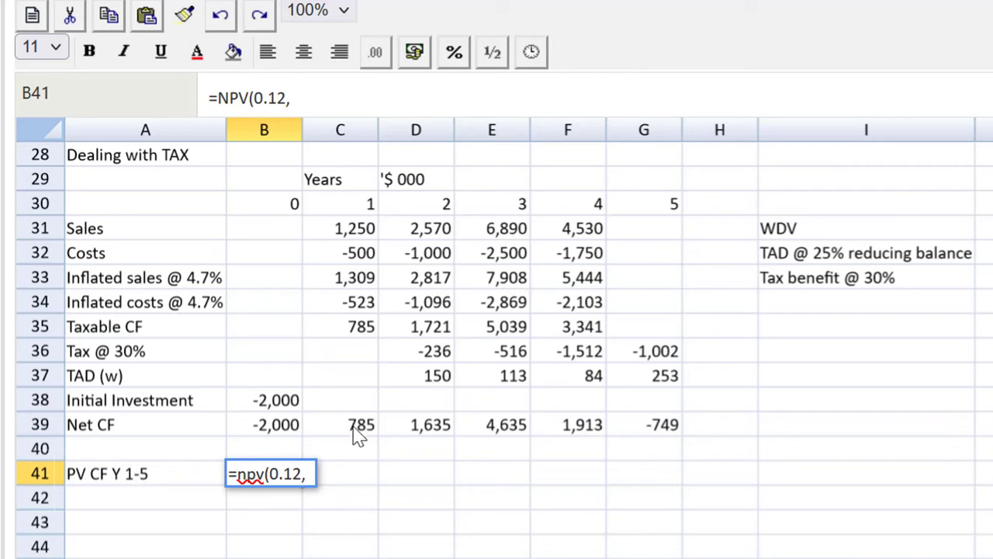
left_click_drag(352, 427, 434, 426)
left_click_drag(534, 433, 643, 426)
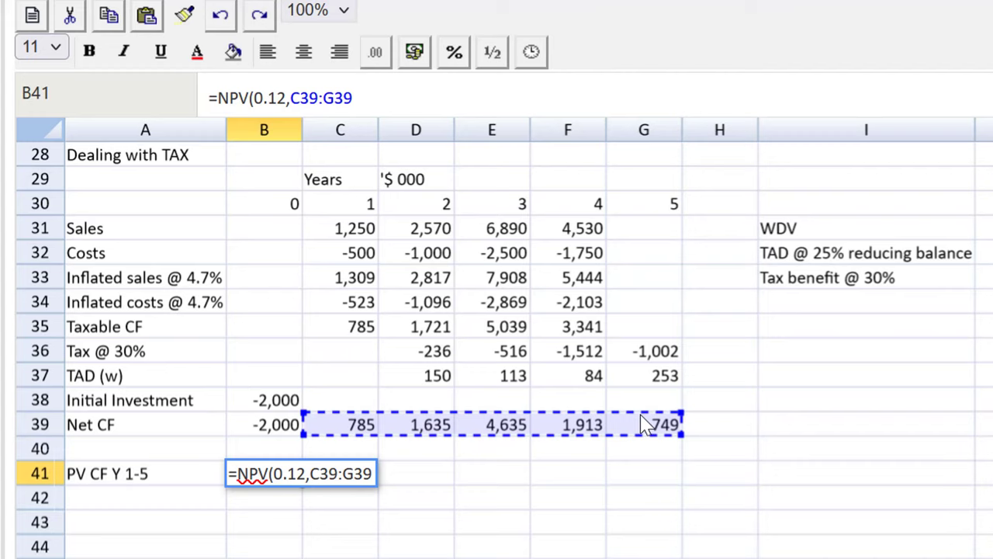
type(")")
key("Return")
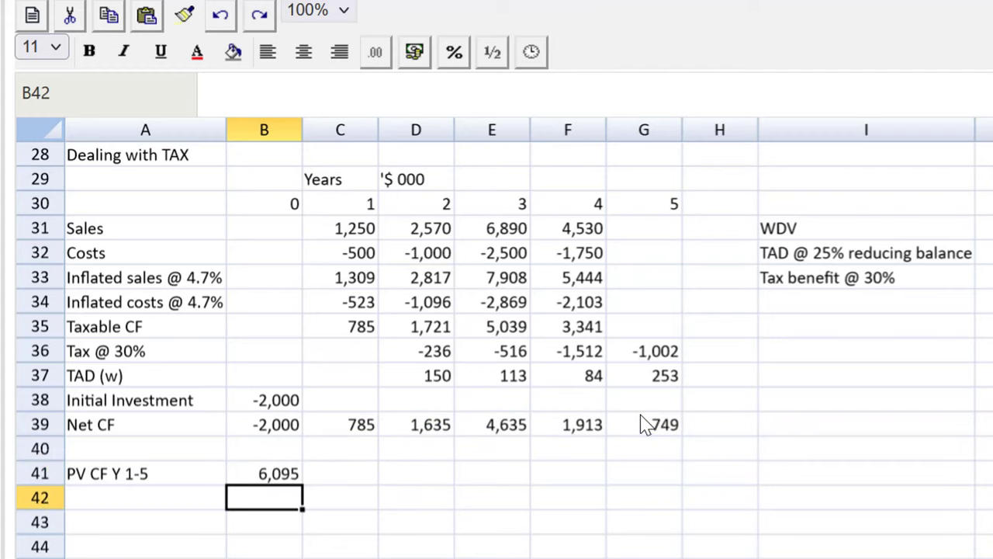
Step: Label A42 "CF Y 0" and link B42 to the year 0 net cash flow with =B39
key("Left")
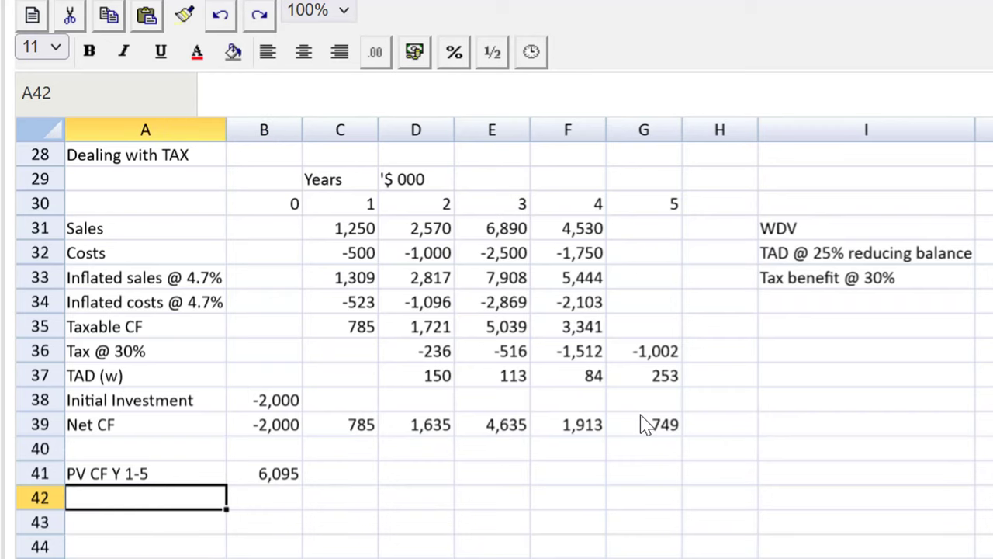
type("CF")
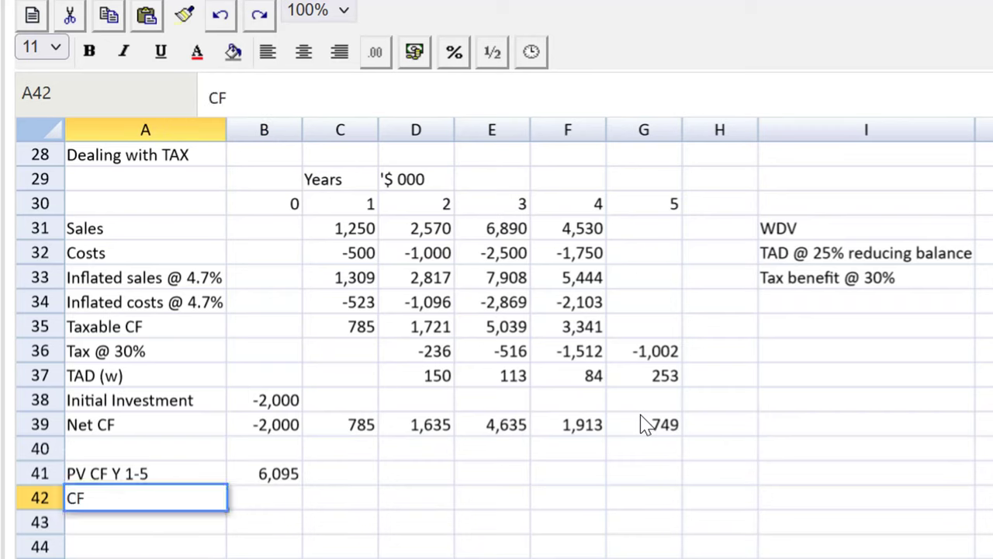
type(" Y )")
key("BackSpace")
type("0")
key("Tab")
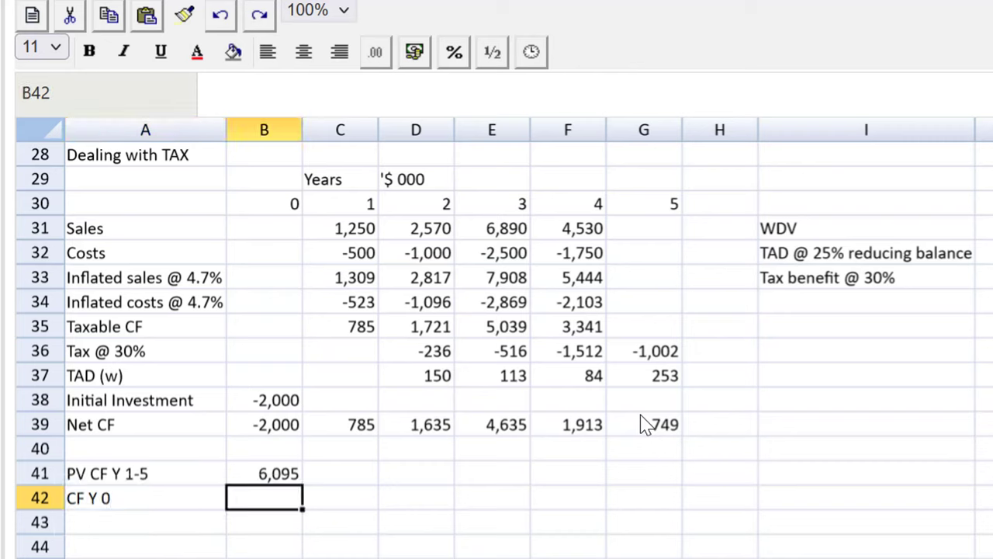
type("=")
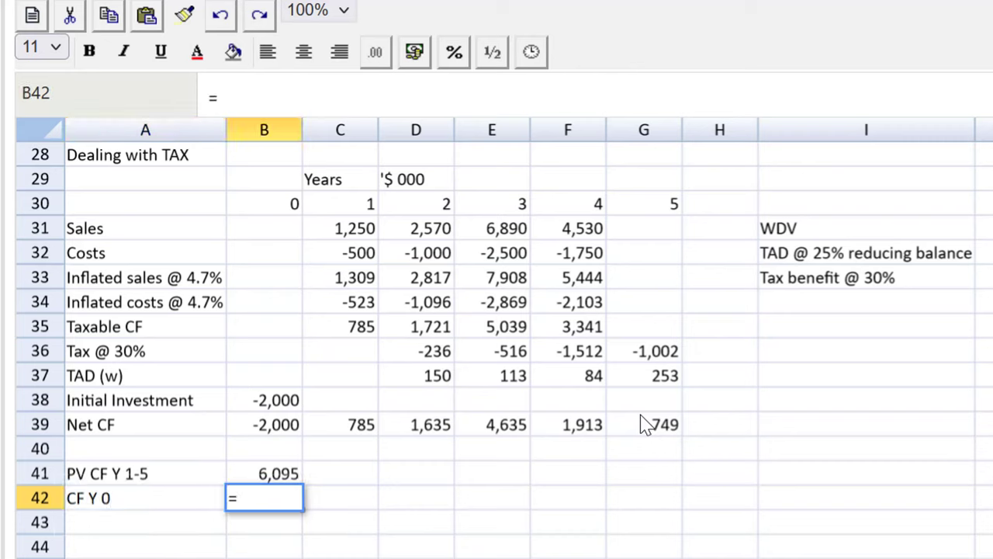
left_click(266, 429)
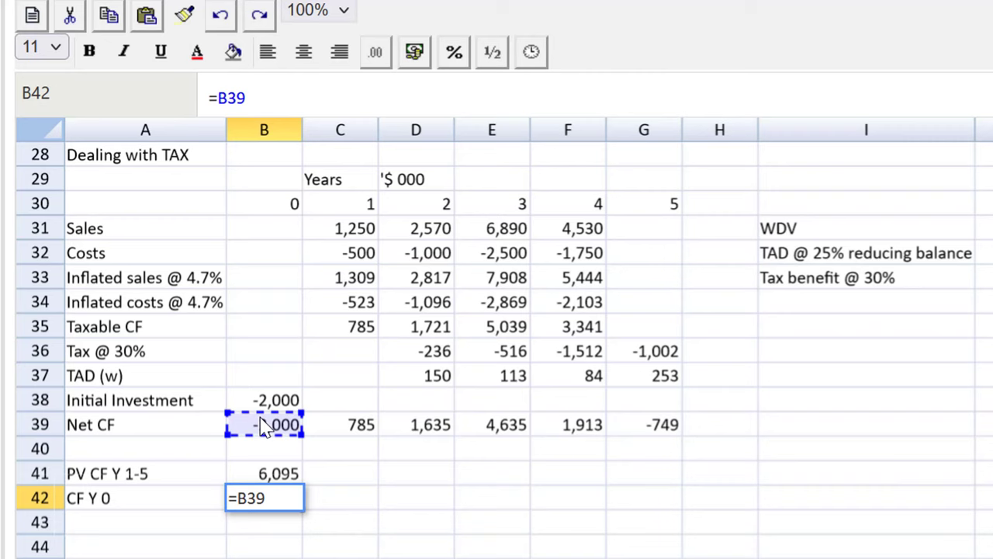
key("Return")
Step: Label A43 "NPV" and calculate the net present value in B43 with =SUM(B41:B42)
key("Left")
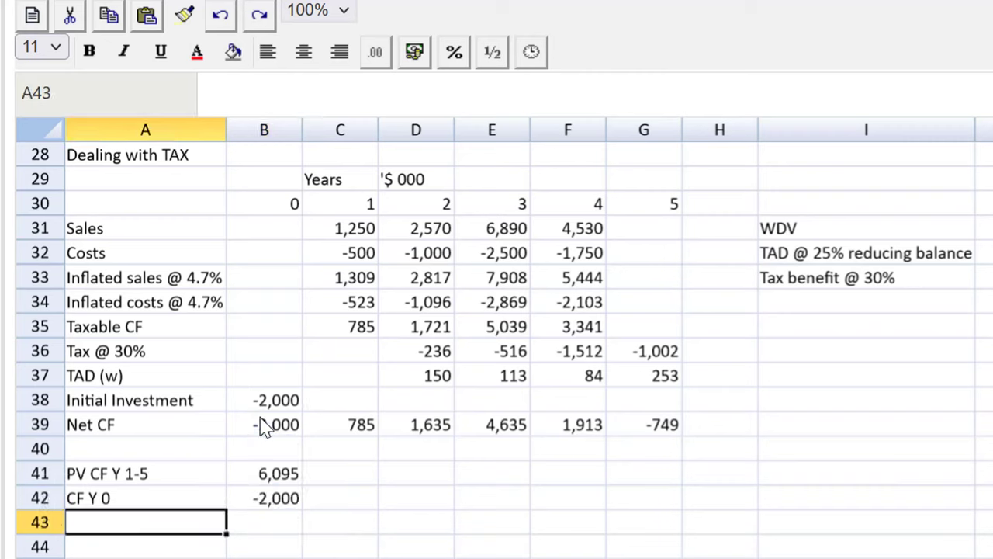
type("NPV")
key("Tab")
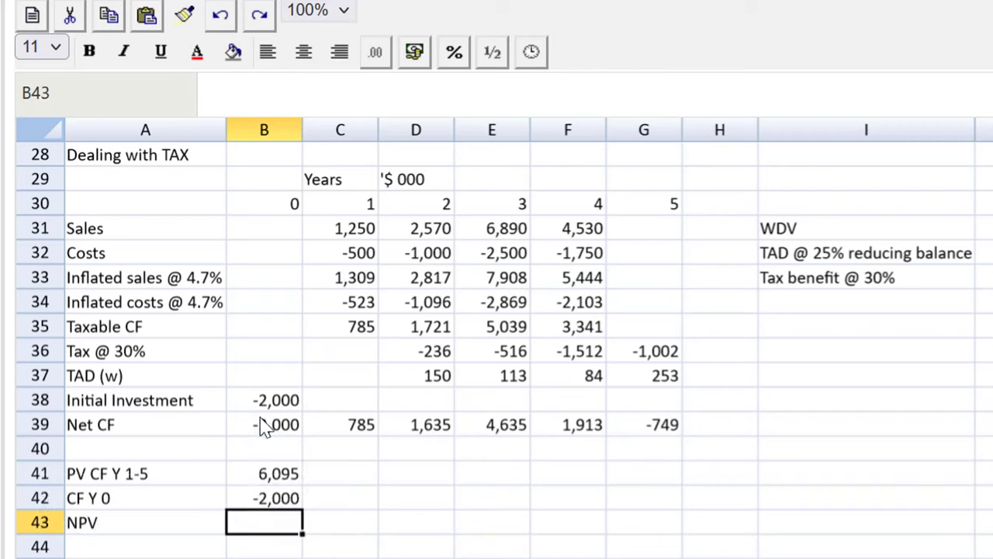
type("=sum(")
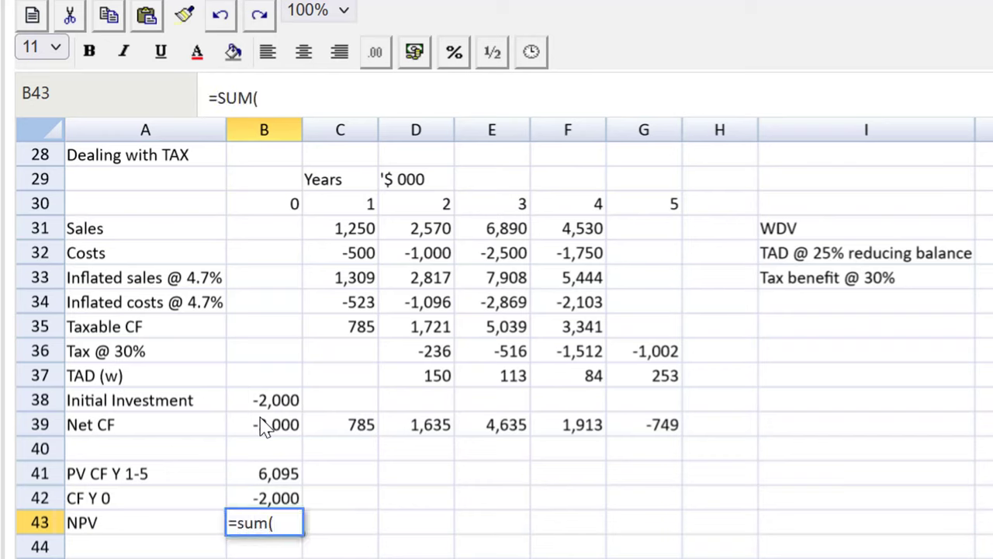
left_click_drag(257, 475, 266, 501)
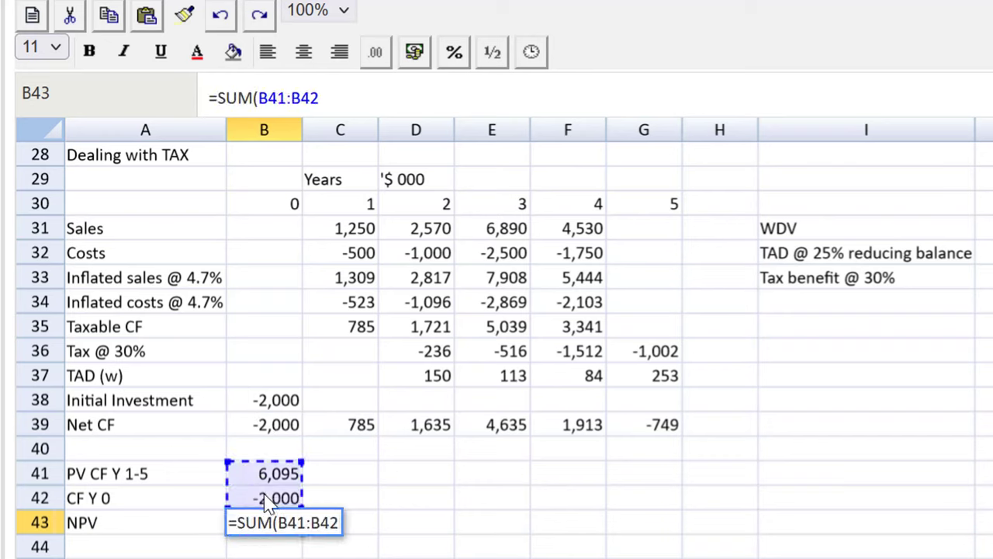
type(")")
key("Return")
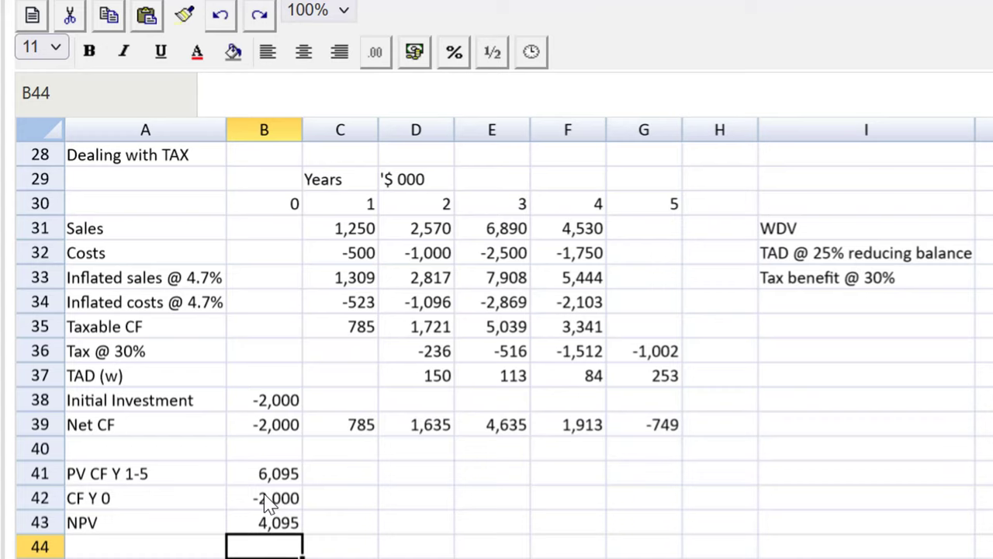
Step: Enter the note "NPV is ...." in C43 beside the calculated net present value
key("Up")
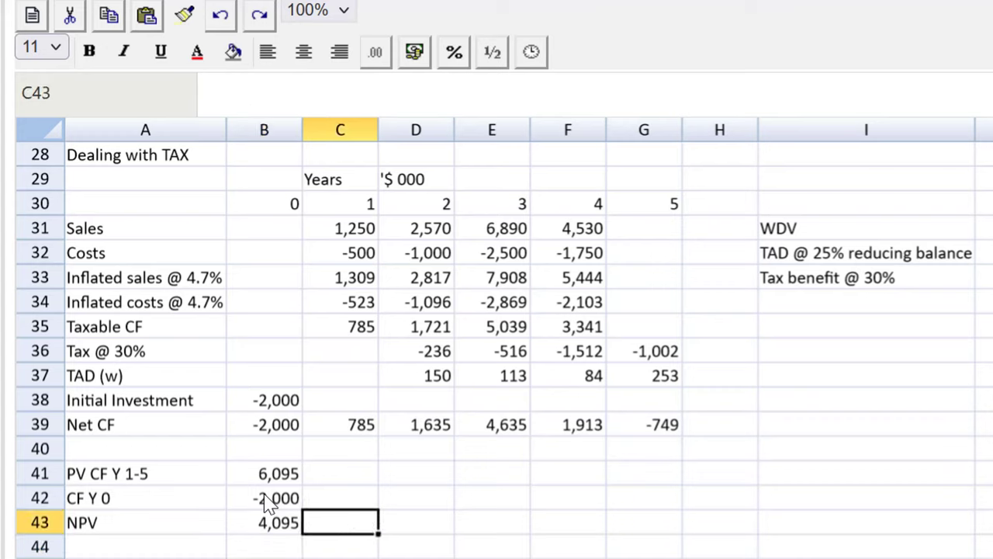
type("NPV is")
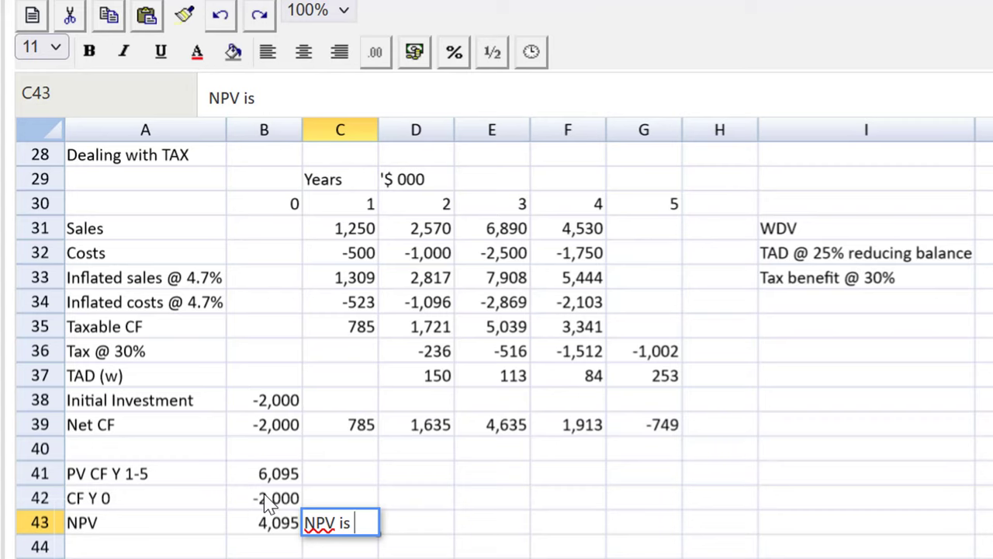
type("....")
key("Return")
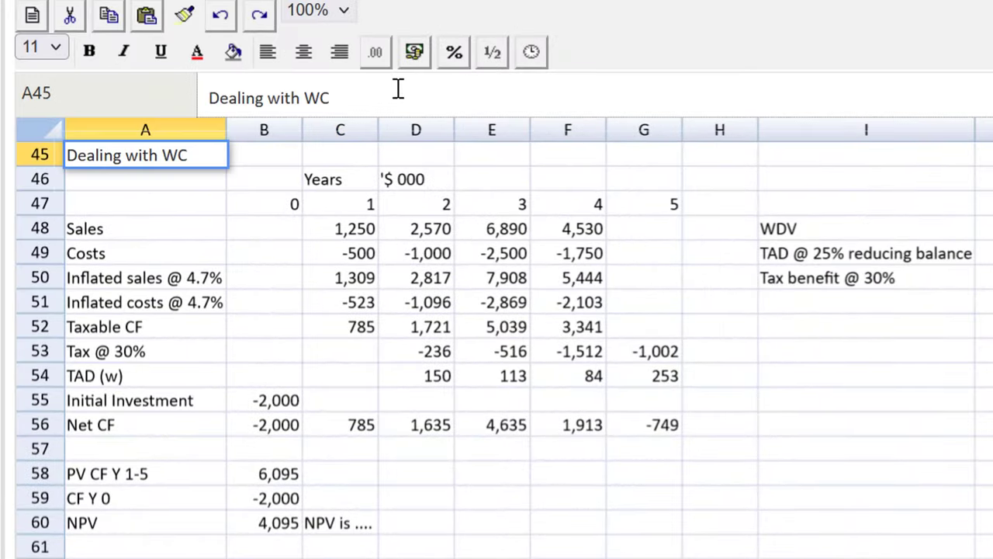
Step: Title the copied block "Dealing with WC" in A45 and move A55:G60 down one row to free row 55
key("Return")
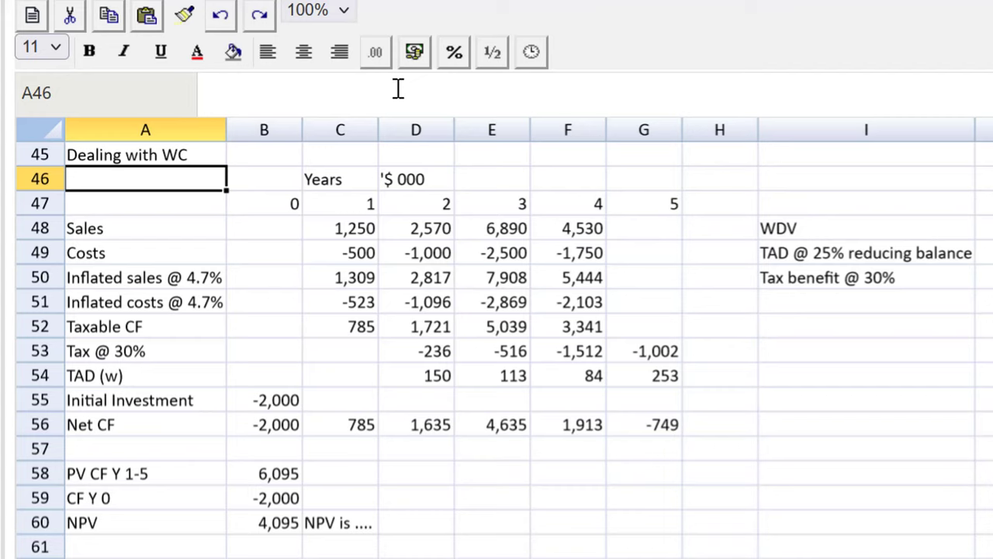
left_click(140, 411)
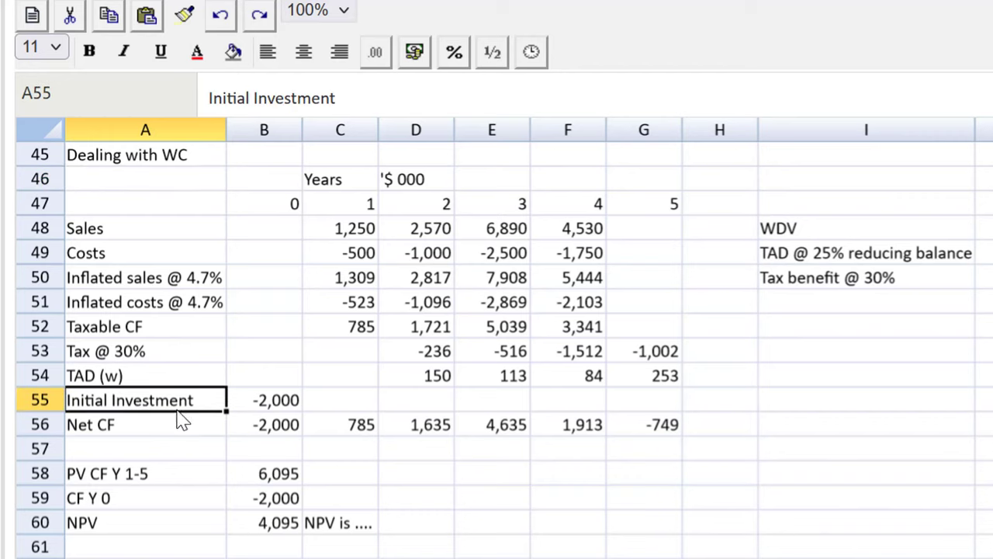
left_click_drag(181, 410, 635, 528)
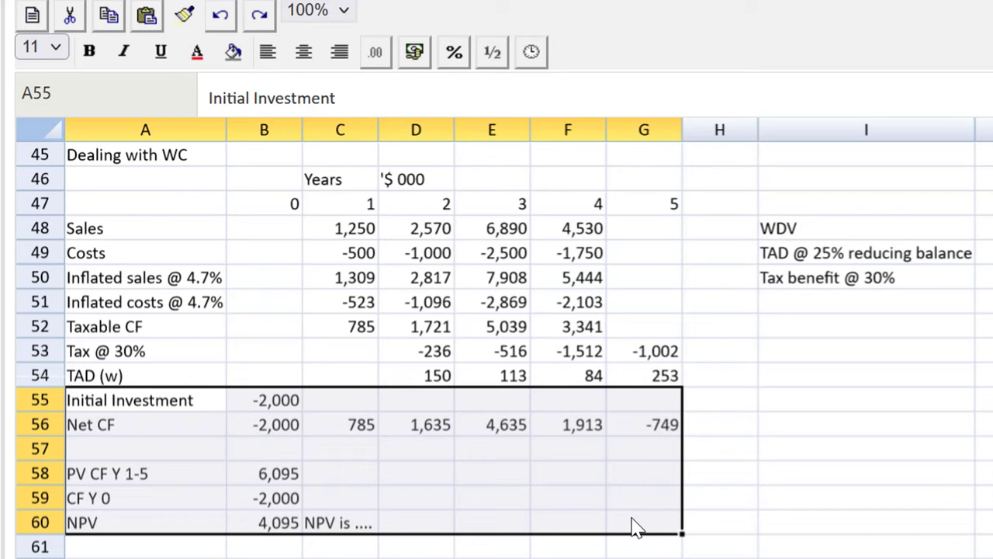
key("ctrl+c")
left_click(182, 431)
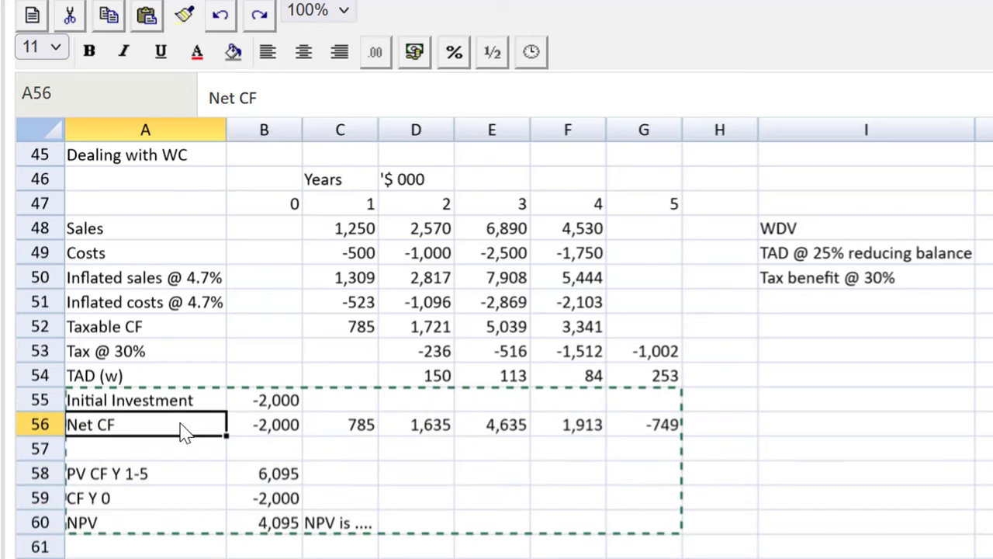
key("ctrl+v")
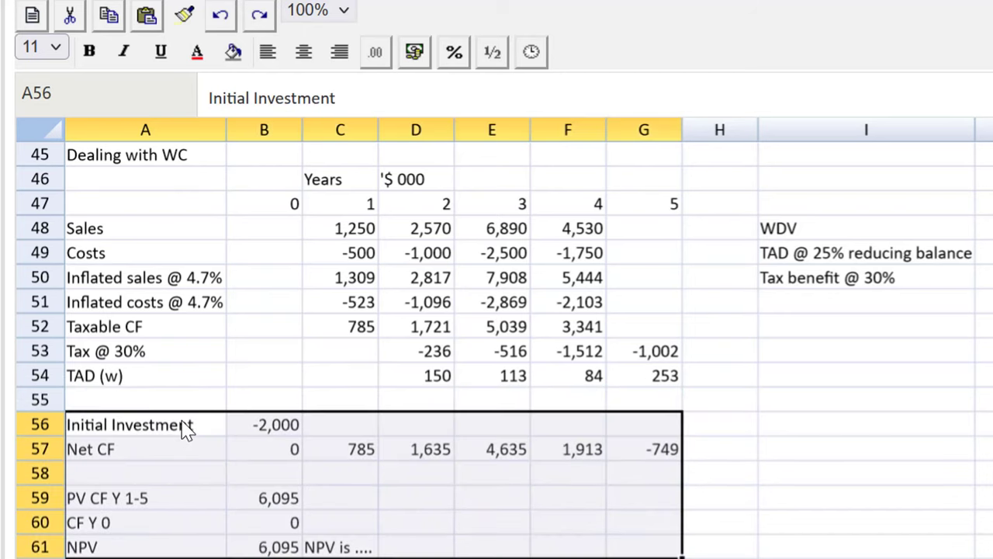
Step: Correct the Net CF formula in B57 to =SUM(B52:B56) and fill it across to G57
left_click(262, 449)
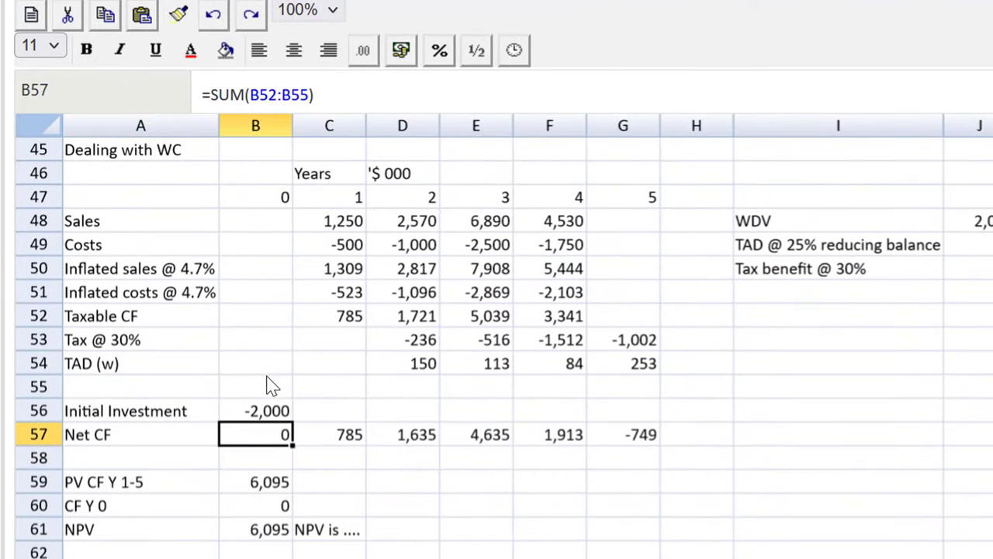
left_click(295, 94)
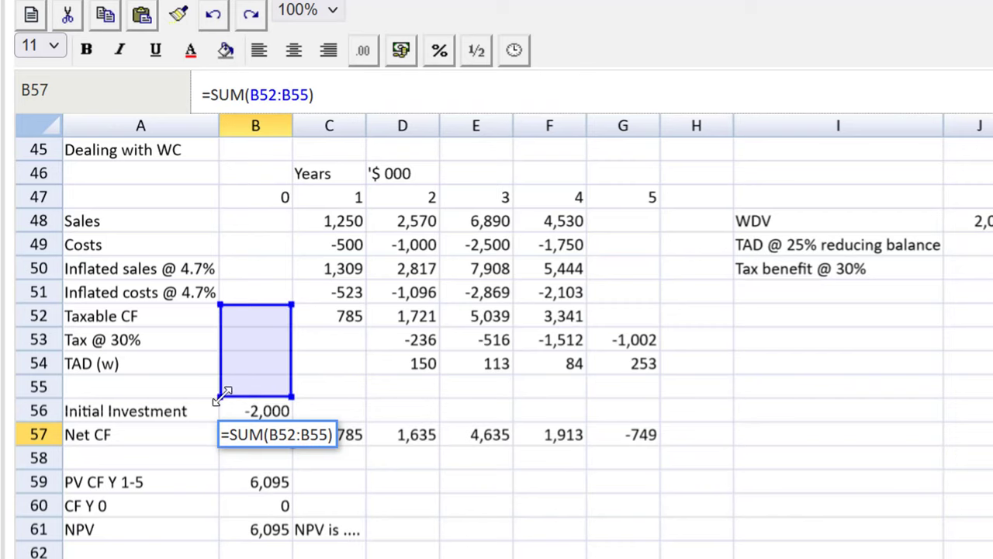
left_click_drag(219, 398, 221, 404)
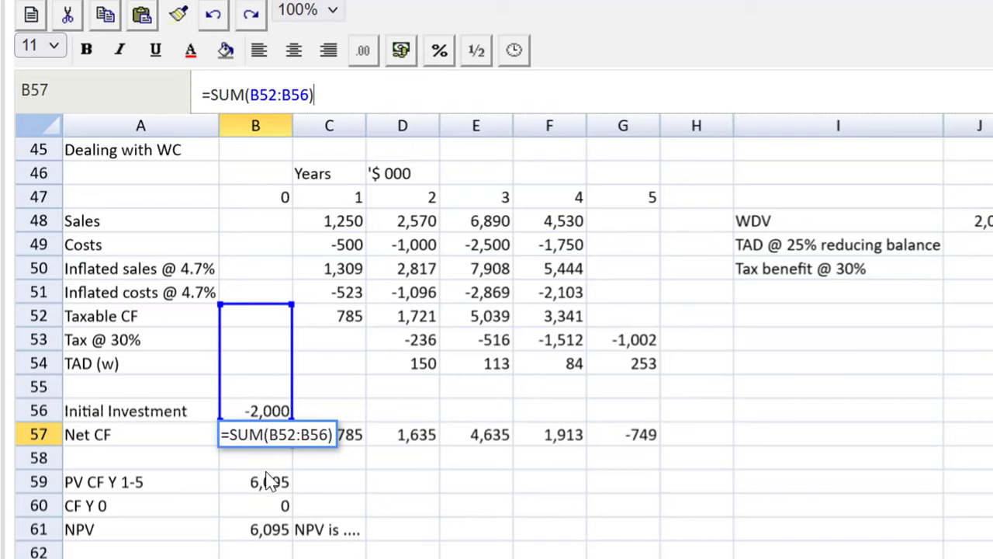
key("Return")
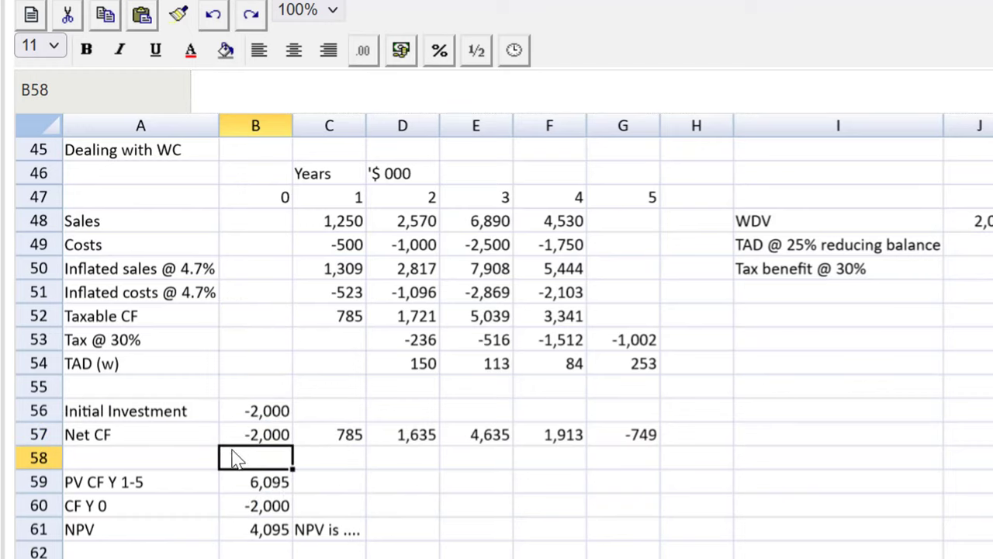
left_click(262, 439)
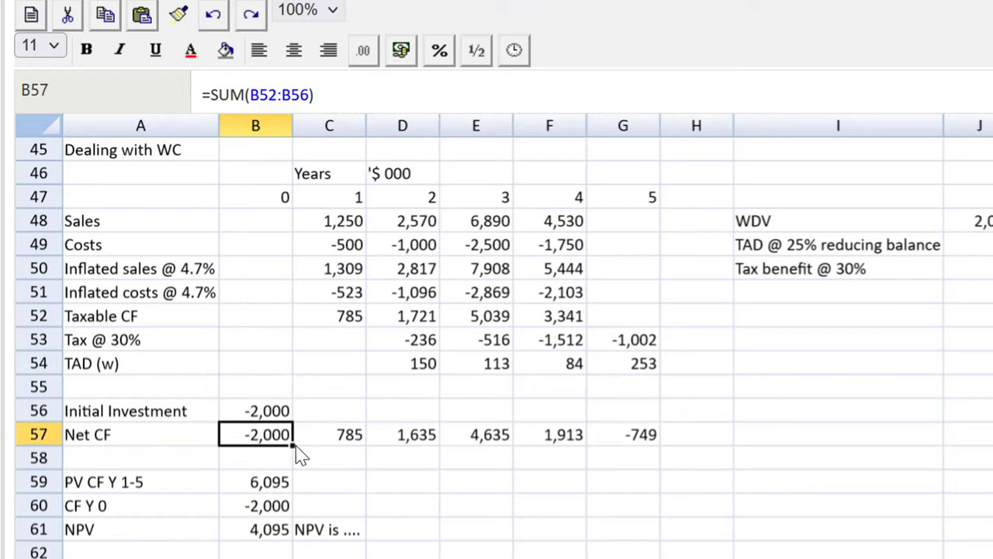
left_click_drag(292, 448, 618, 466)
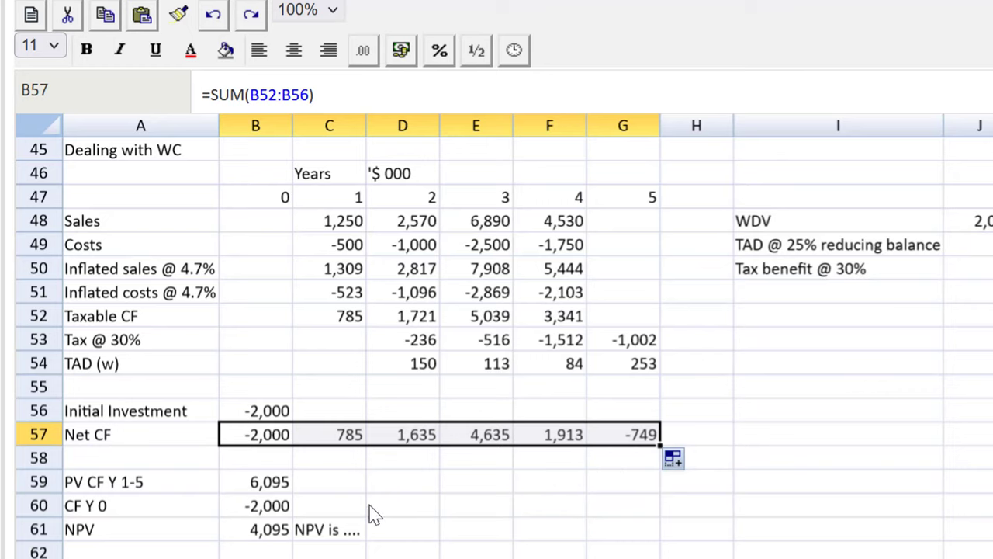
Step: Label the blank row in A55 "Working Capital (w)"
left_click(146, 391)
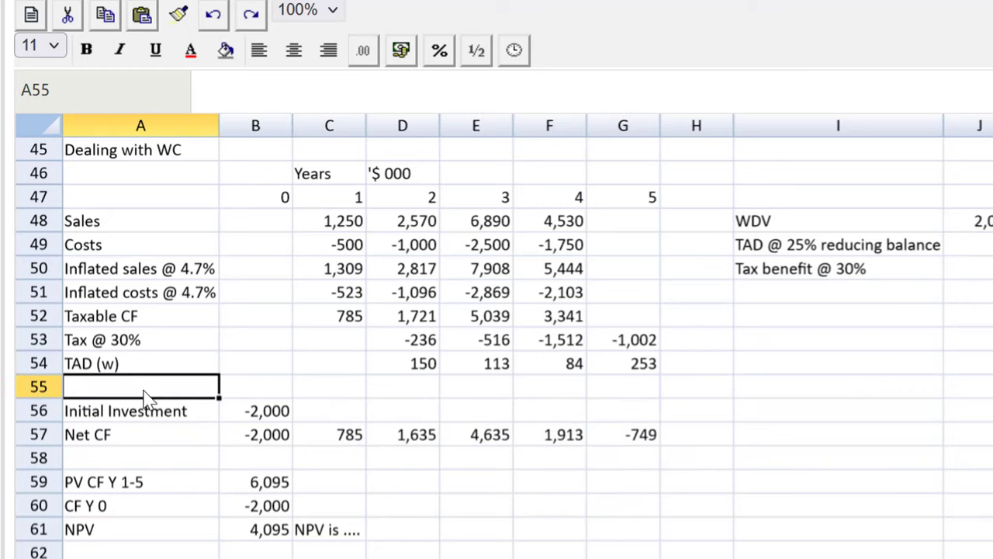
type("Working CAp")
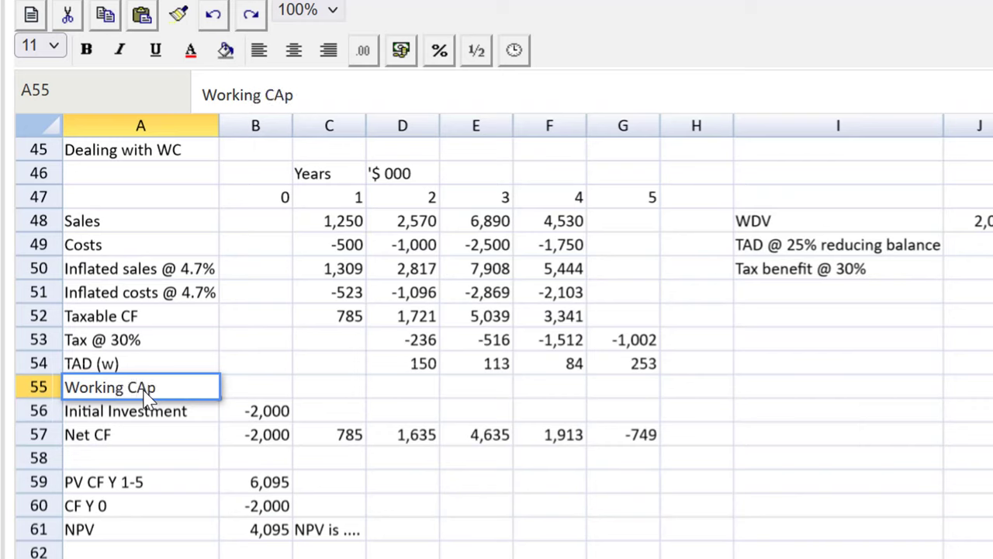
key("BackSpace")
key("BackSpace")
type("aptial")
key("BackSpace")
key("BackSpace")
key("BackSpace")
key("BackSpace")
type("ital")
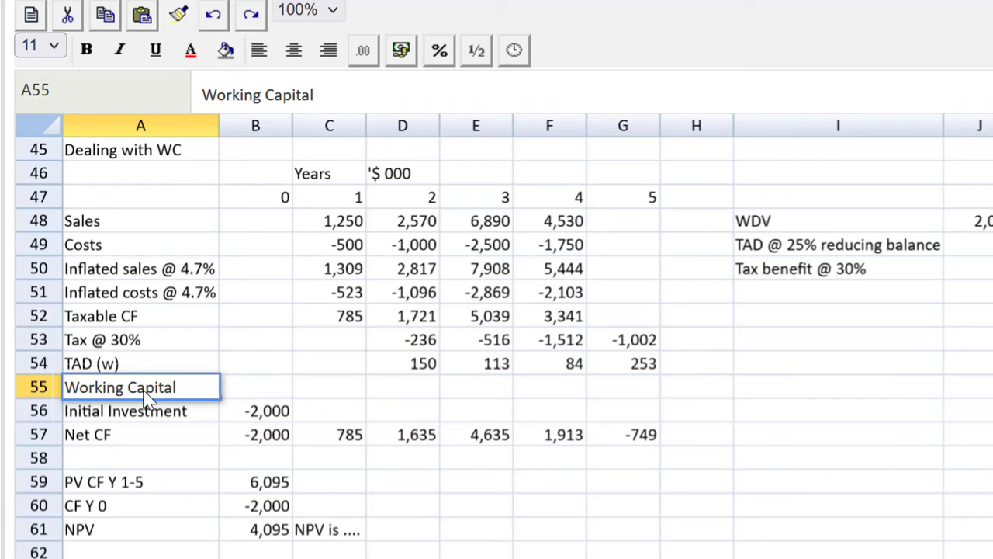
type(" (w)")
key("Return")
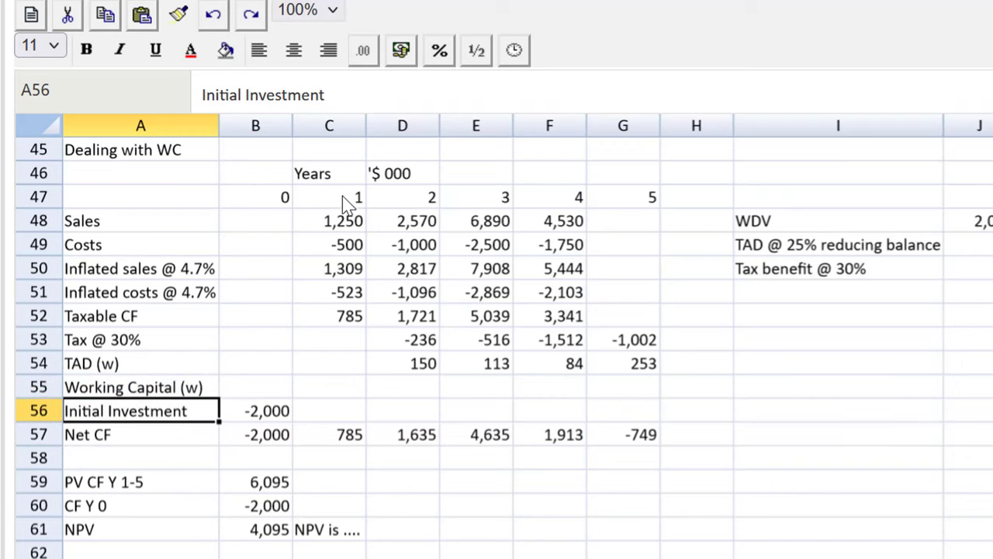
Step: Copy the year headings from B47:G47 to J53:O53 and label I53 "WC"
left_click_drag(281, 203, 623, 196)
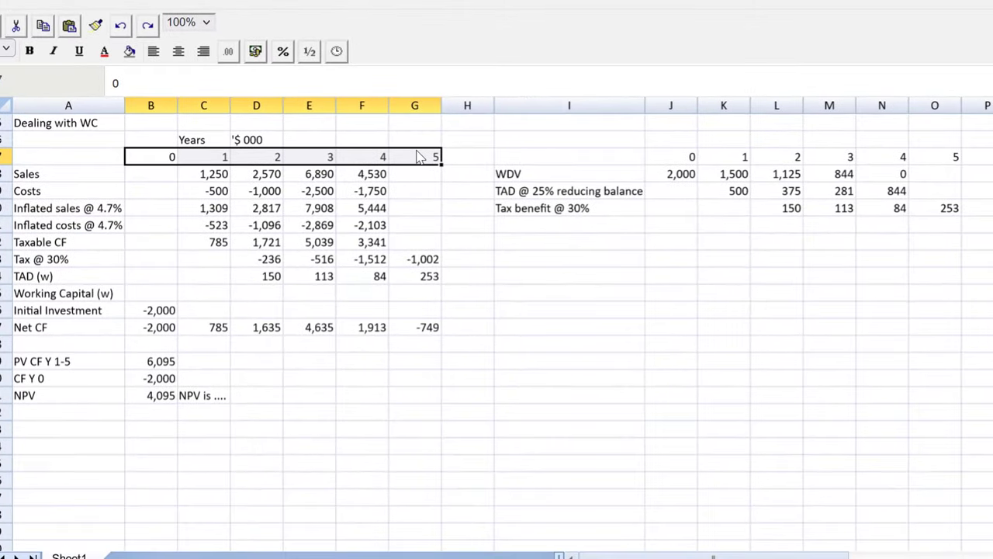
key("ctrl+c")
left_click(662, 264)
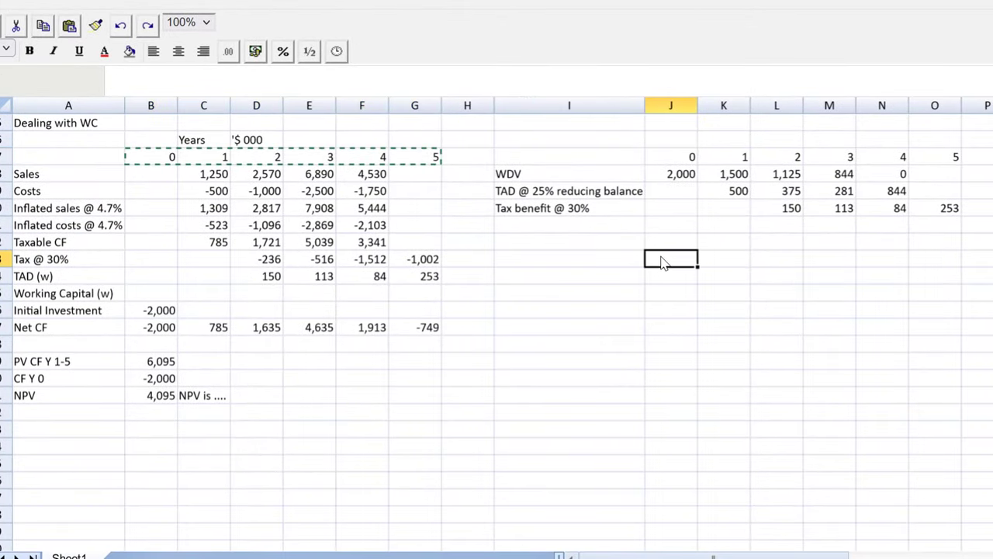
key("ctrl+v")
left_click(607, 263)
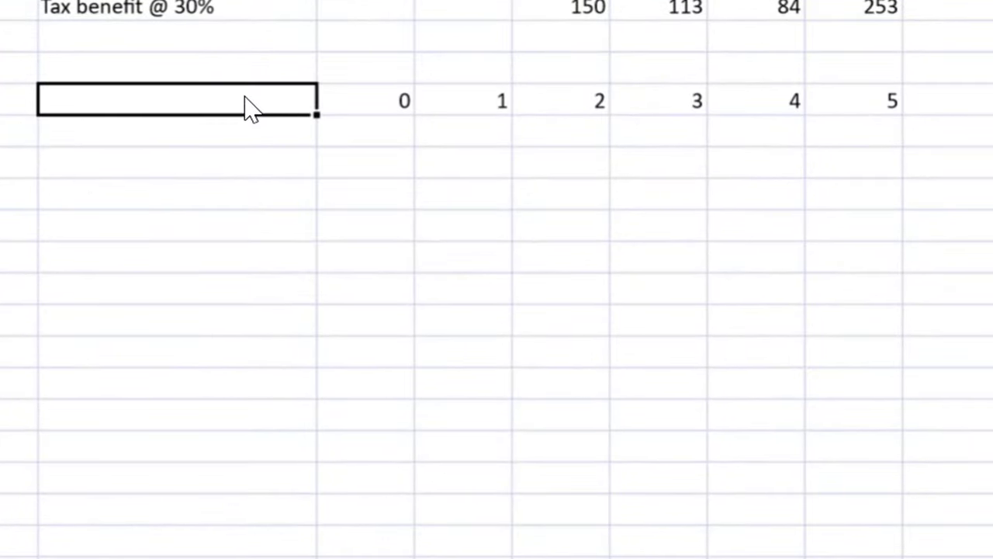
type("WC")
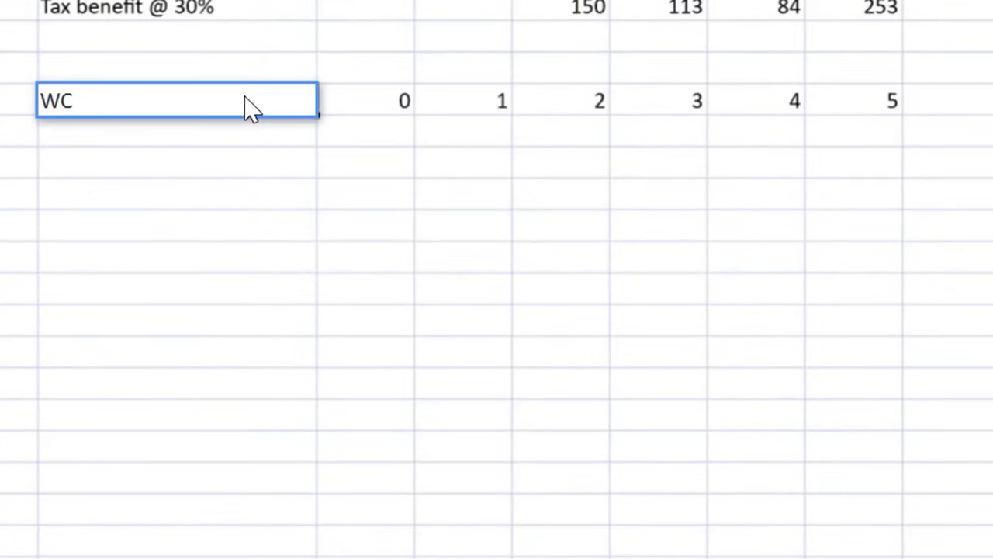
key("Return")
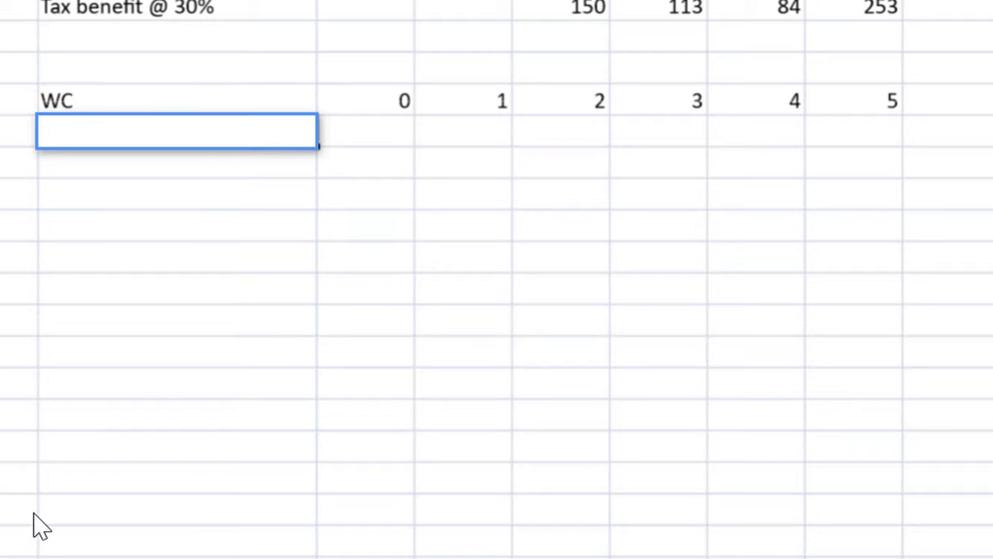
Step: Label I54 "Sales" and link K54:N54 to the year 1 to 4 inflated sales, starting with =C50
type("Sales")
key("Tab")
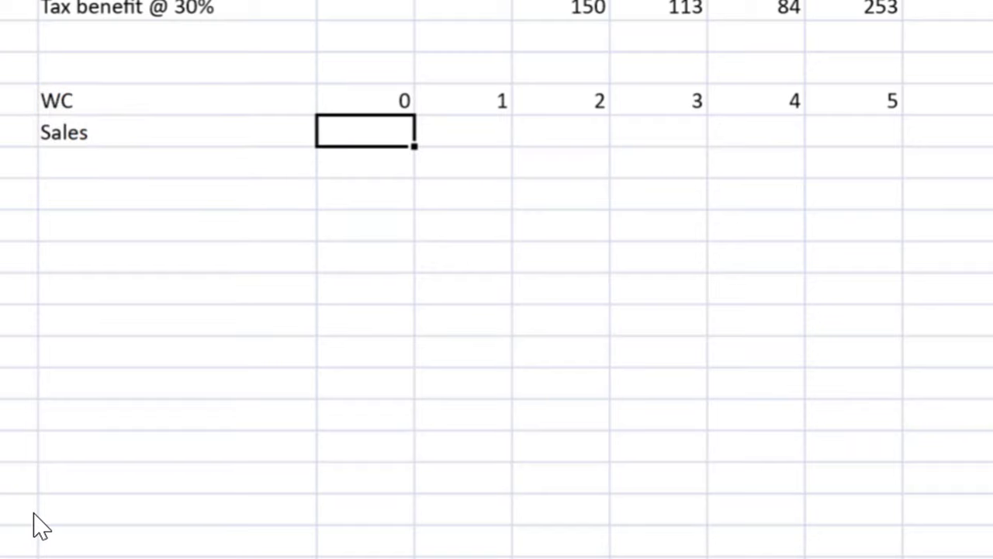
key("Tab")
type("=")
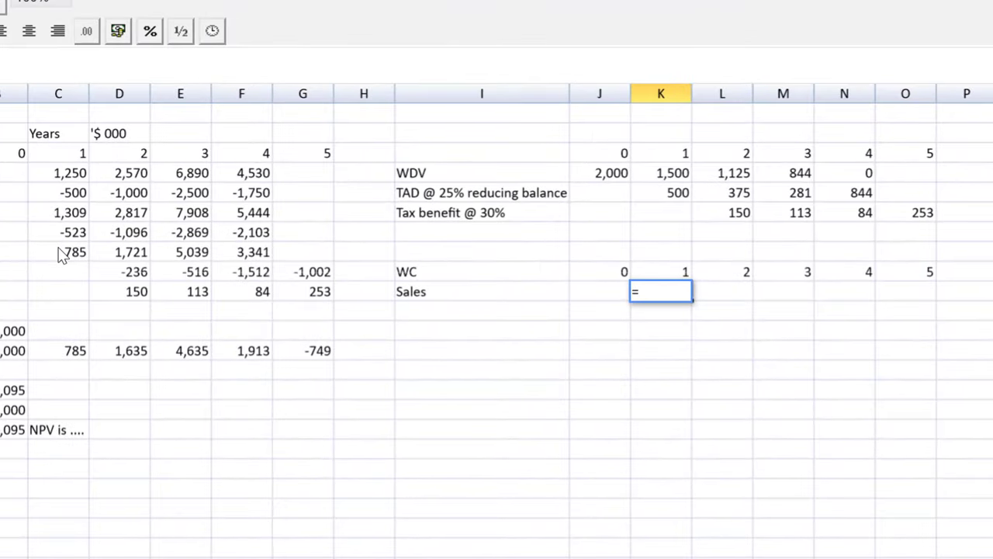
left_click(75, 211)
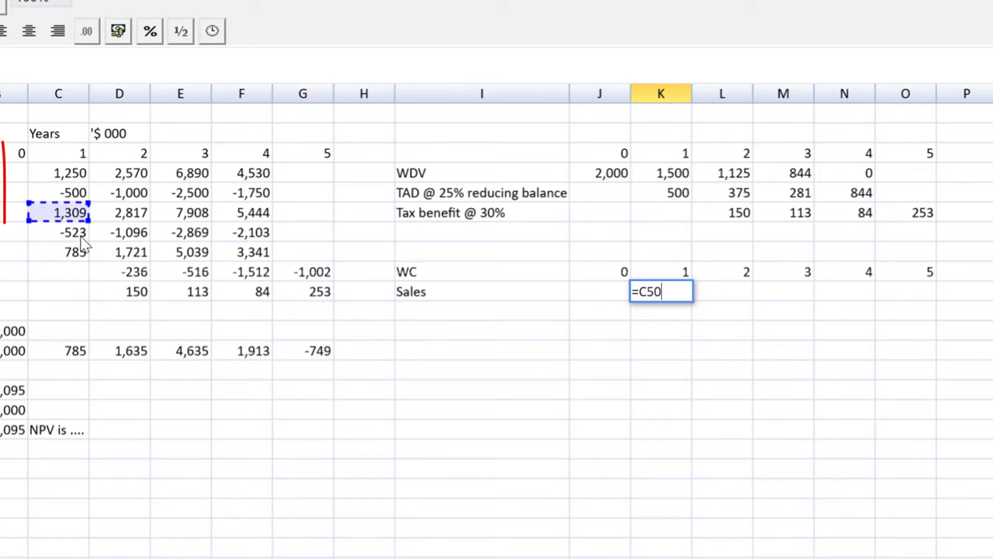
key("Return")
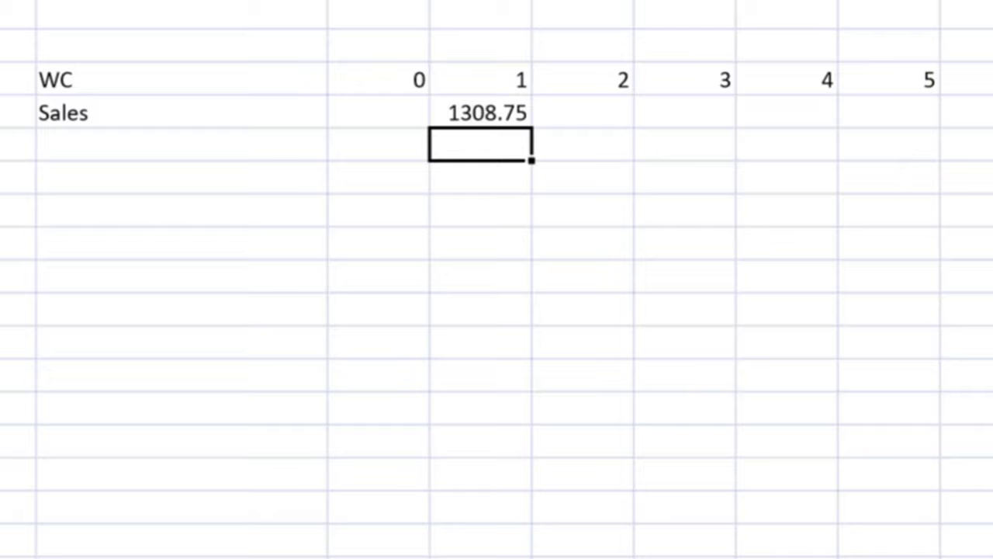
left_click(496, 118)
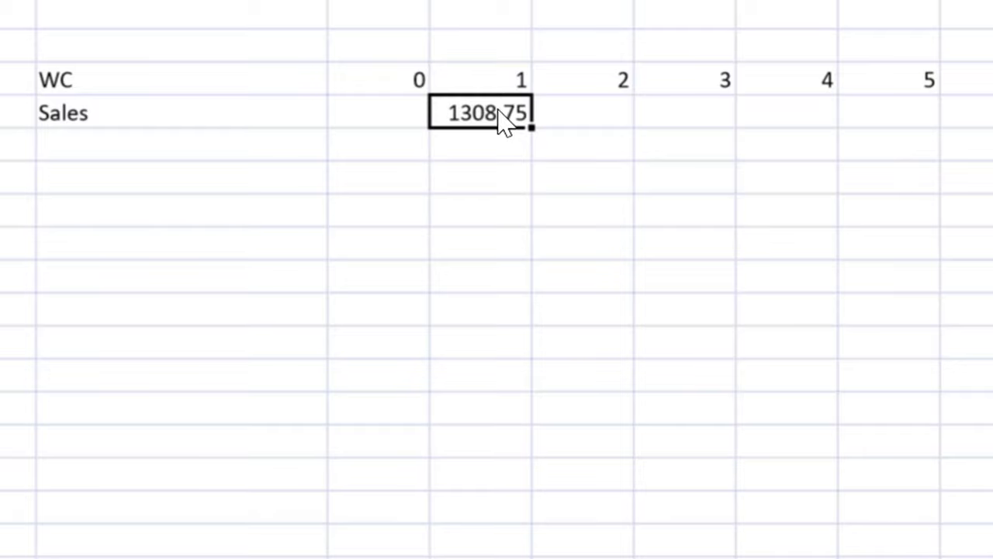
left_click_drag(534, 128, 768, 128)
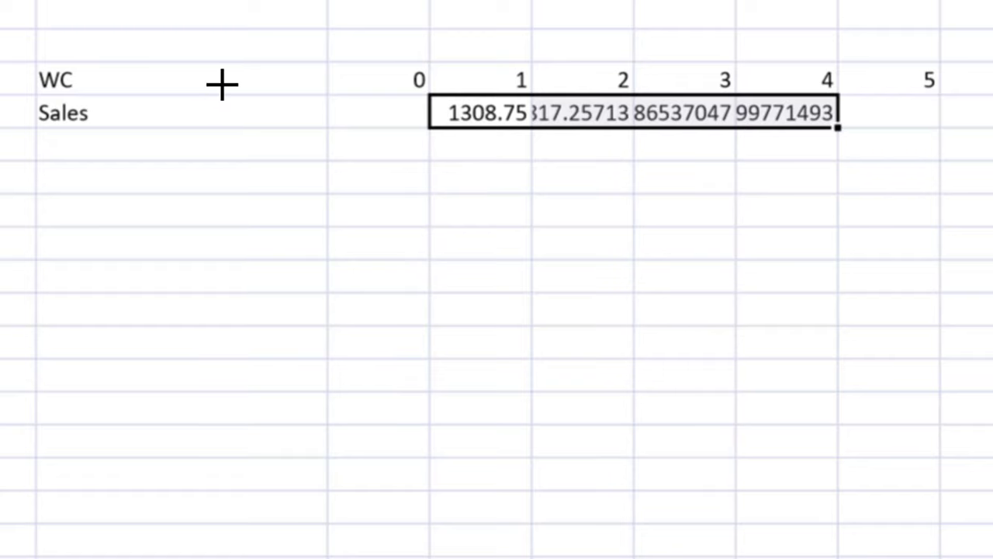
Step: Format the working capital block I53:O58 as whole numbers with thousands separators
left_click_drag(237, 92, 852, 272)
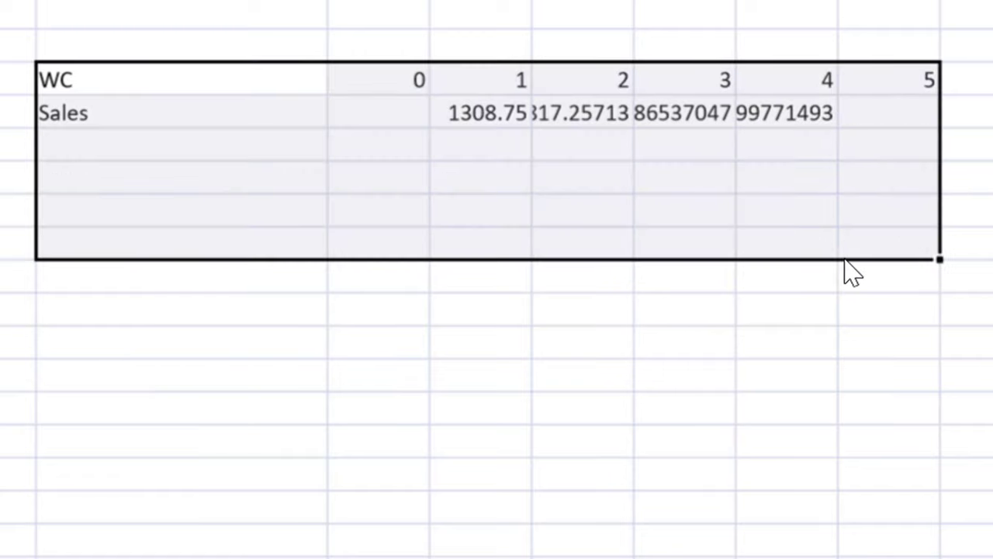
scroll(559, 140, "up", 2)
scroll(496, 279, "down", 2)
key("Return")
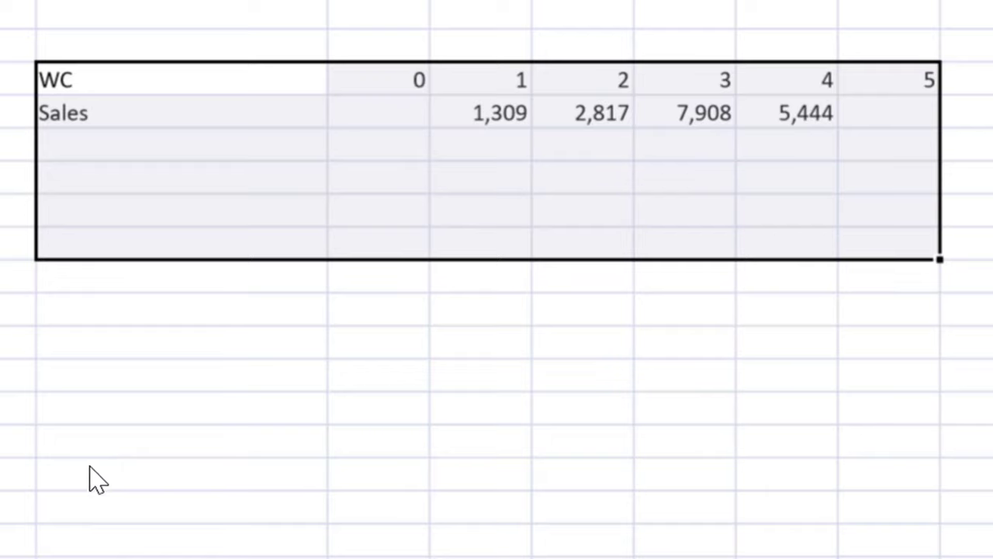
left_click(88, 141)
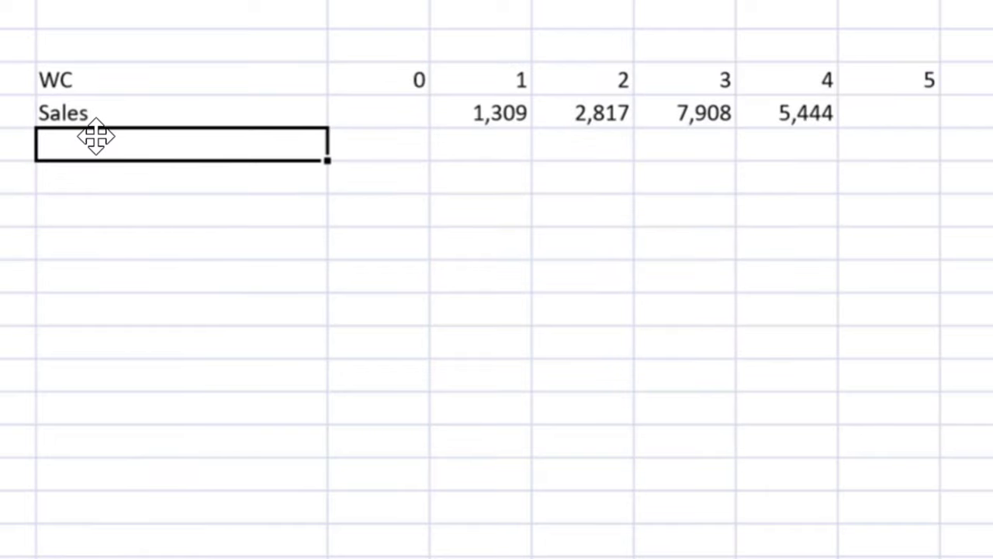
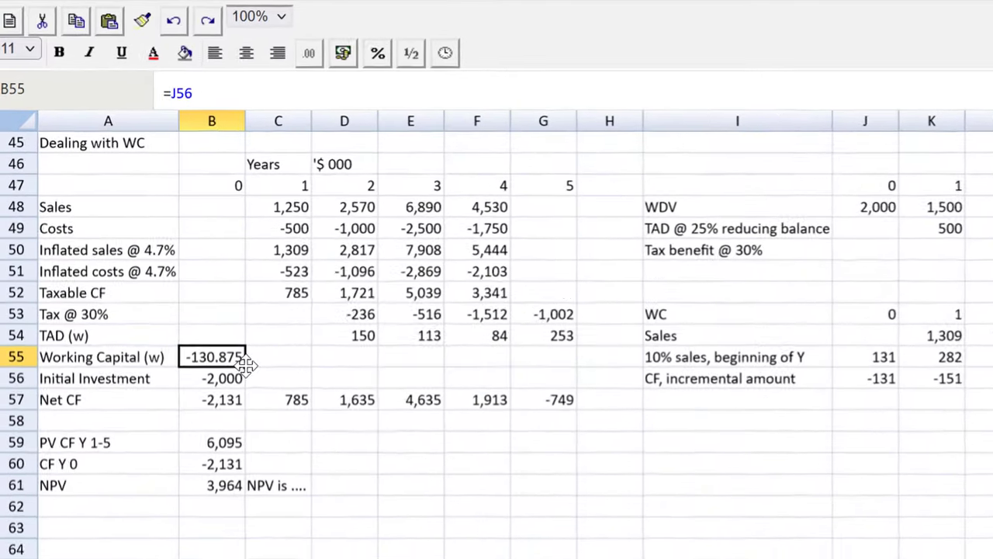
Step: Fill the working capital link in B55 across to F55 and format B55:F55 as whole numbers with thousands separators
left_click_drag(196, 288, 280, 288)
left_click_drag(383, 394, 518, 396)
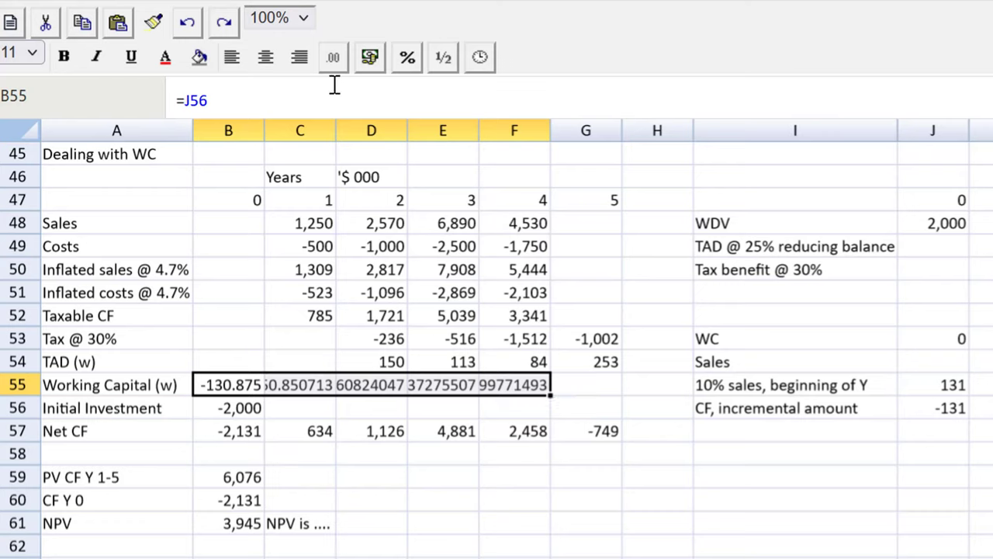
left_click(333, 59)
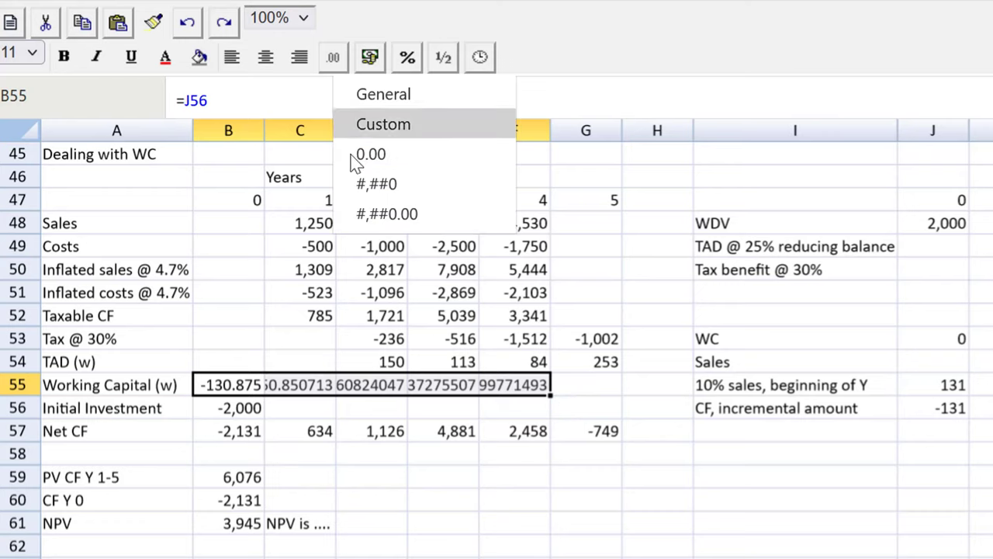
left_click(376, 184)
left_click(371, 545)
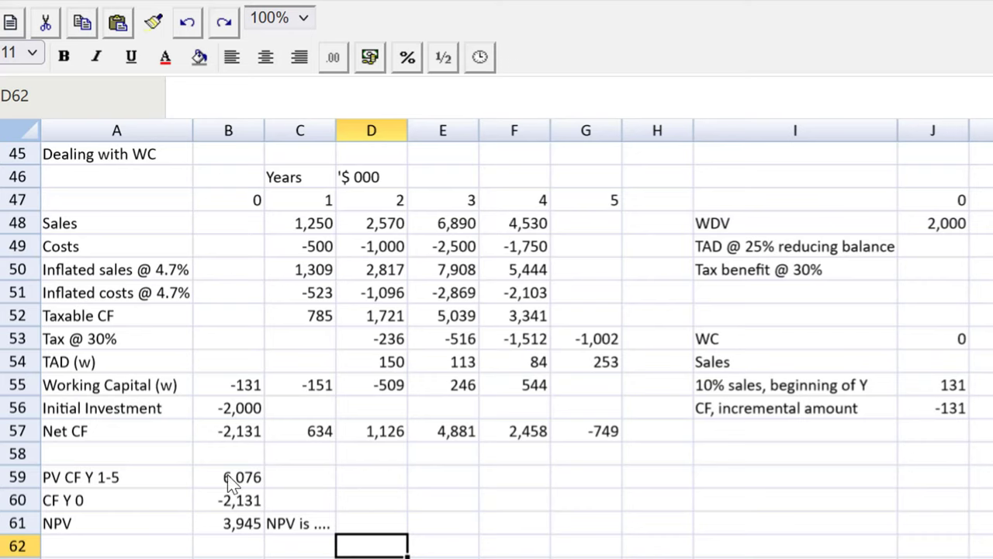
left_click(292, 528)
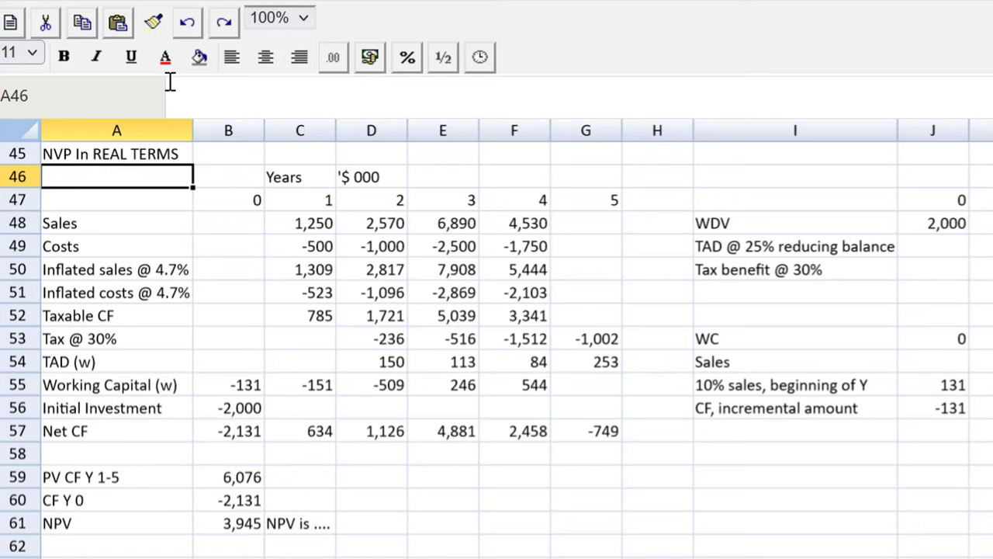
Step: Clear the inflated sales and inflated costs rows in A50:F51
left_click(166, 298)
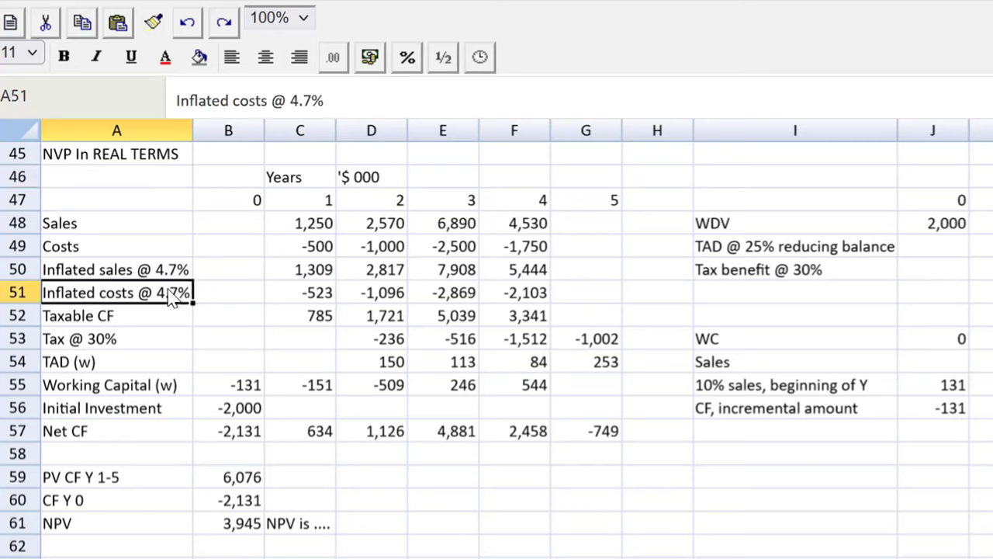
left_click(132, 275)
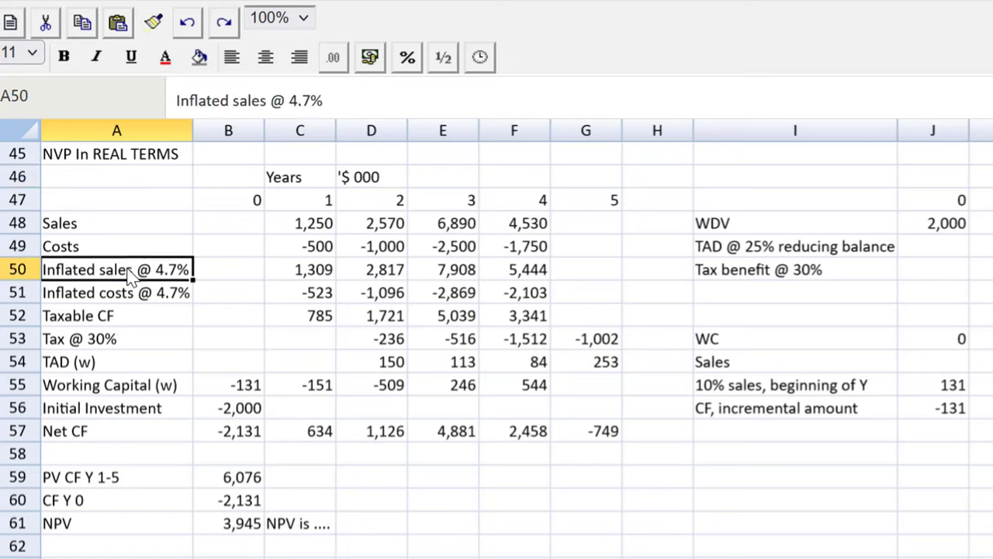
left_click_drag(132, 275, 534, 290)
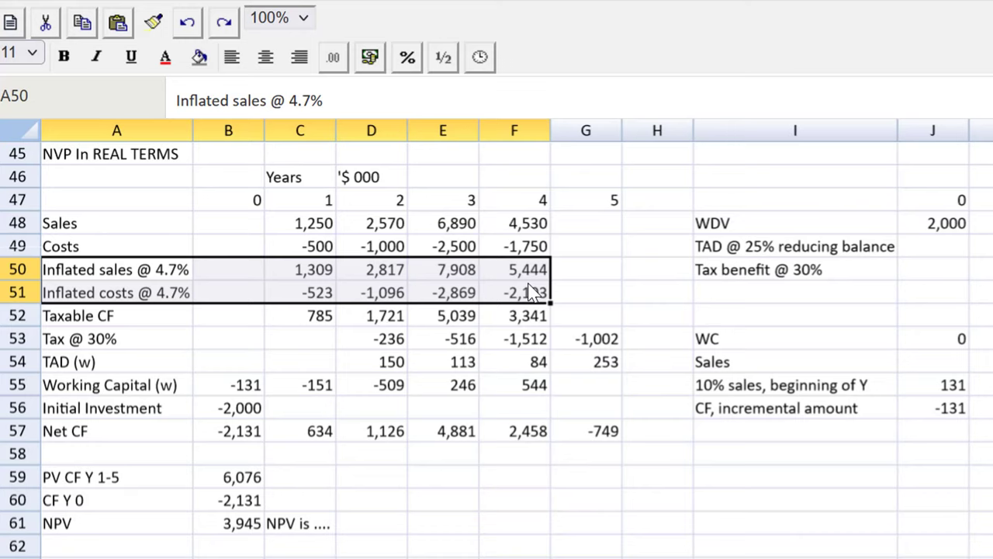
key("Delete")
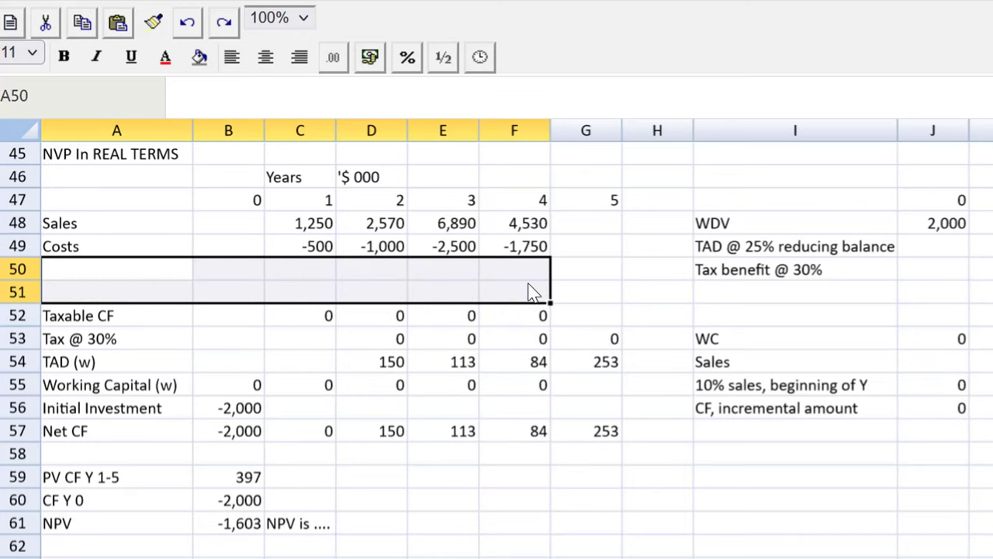
Step: Move the block A52:G61, from Taxable CF down to NPV, up to start at A50
left_click_drag(82, 318, 566, 517)
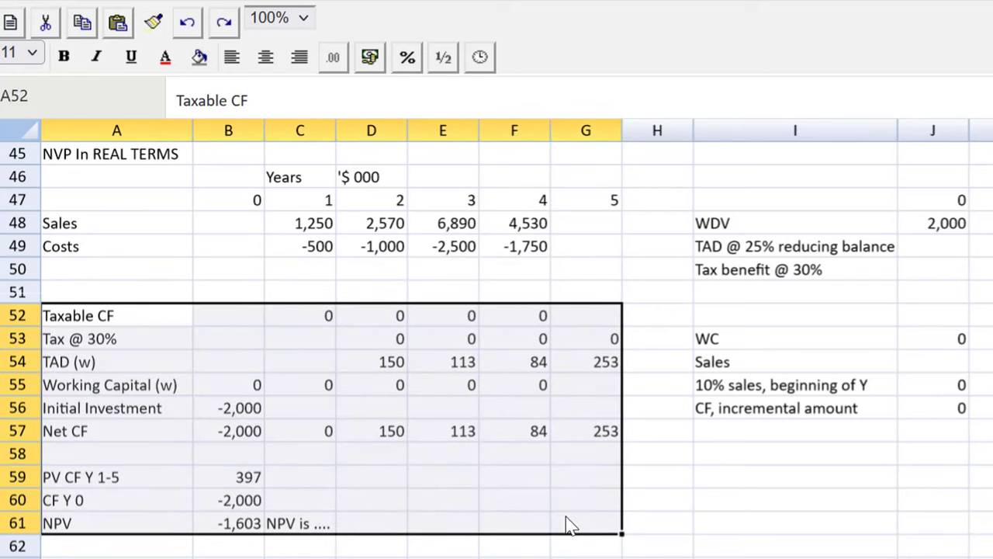
key("ctrl+x")
left_click(107, 263)
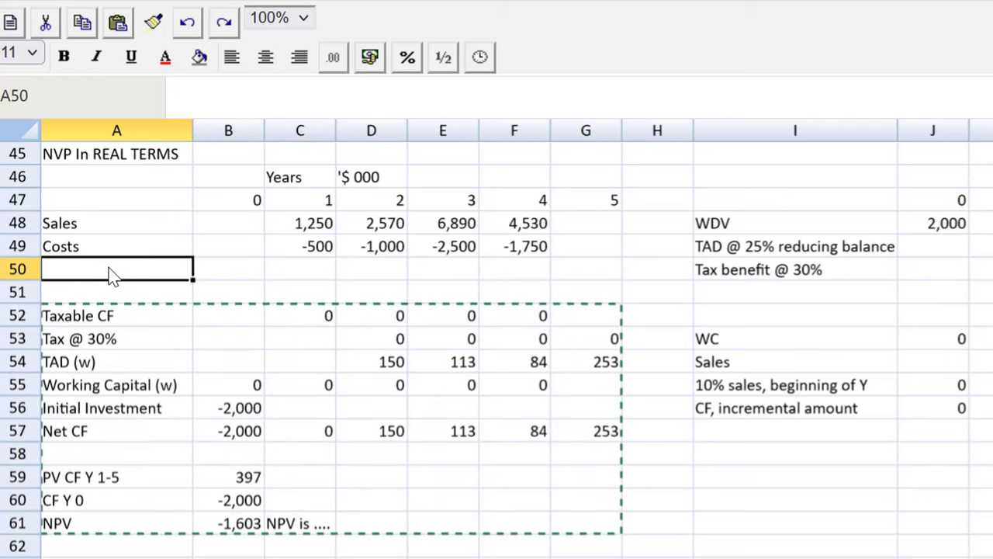
key("ctrl+v")
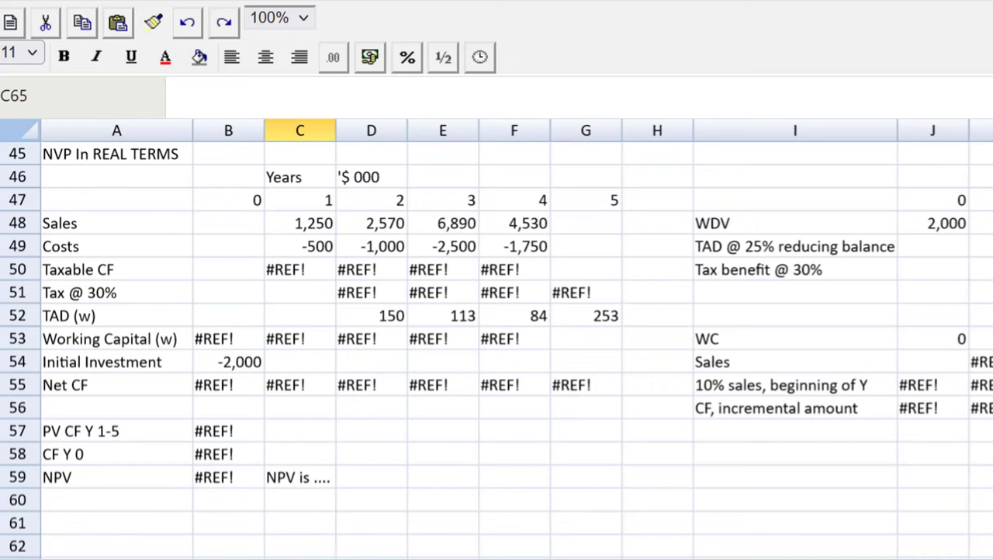
Step: Recalculate the taxable cash flow in C50 as =SUM(C48:C49) and fill it across to F50
left_click(278, 281)
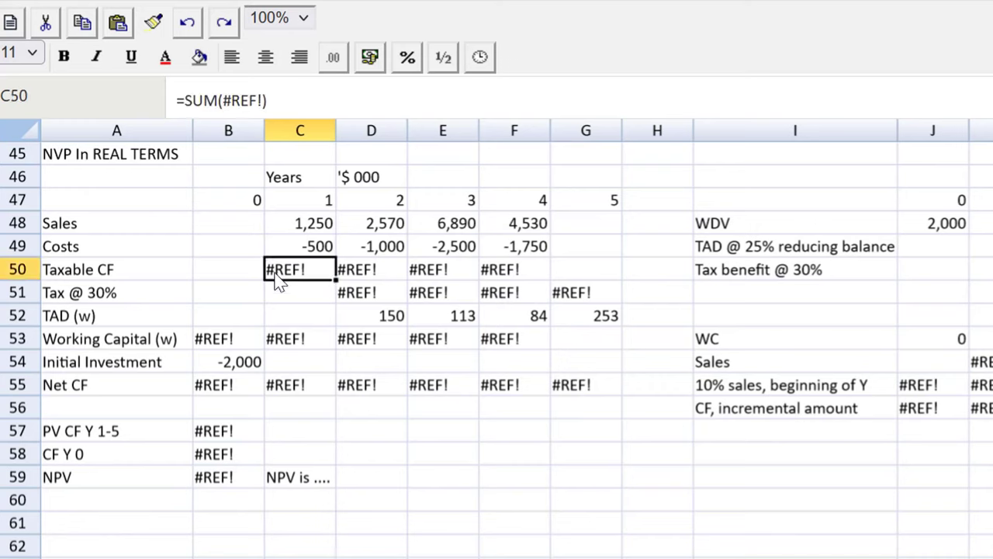
type("=")
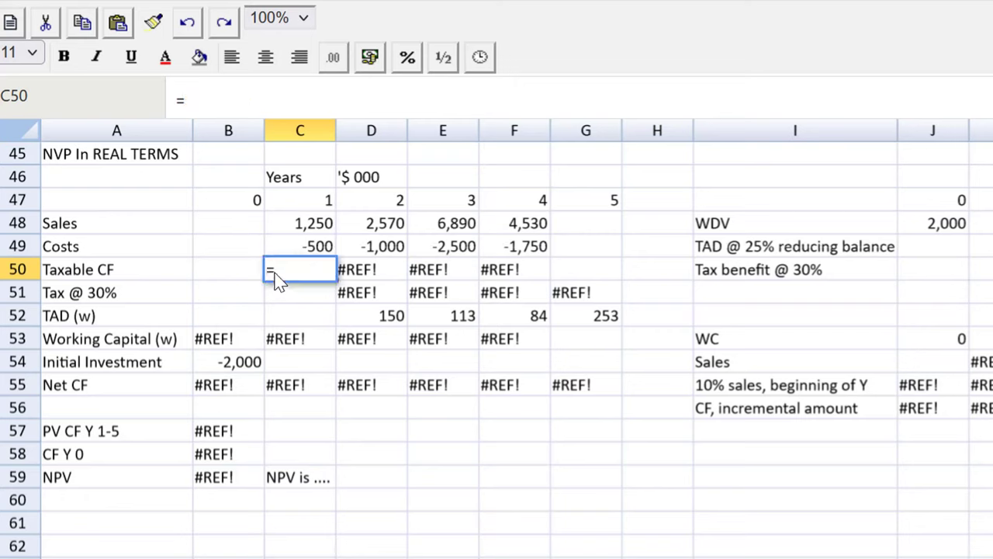
type("Sum(")
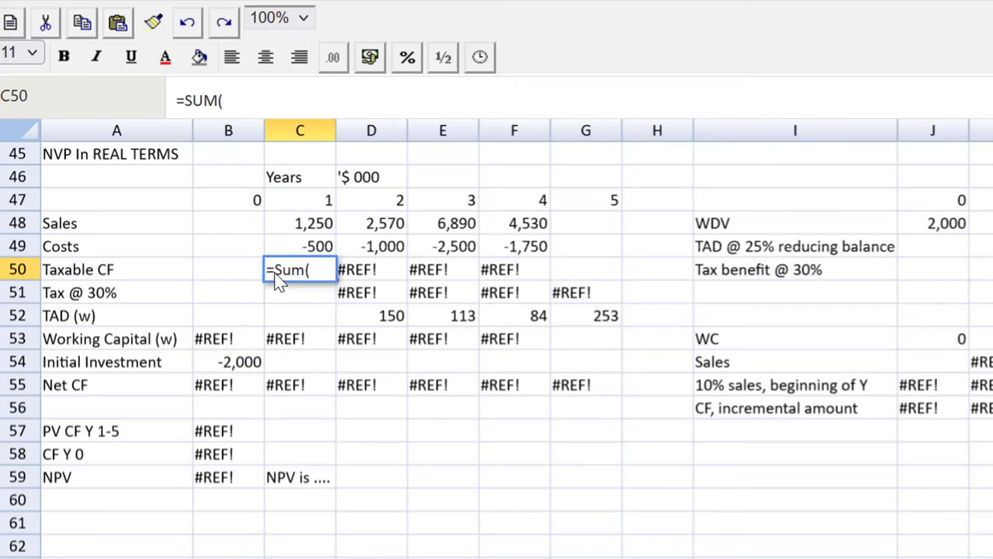
left_click_drag(303, 226, 306, 238)
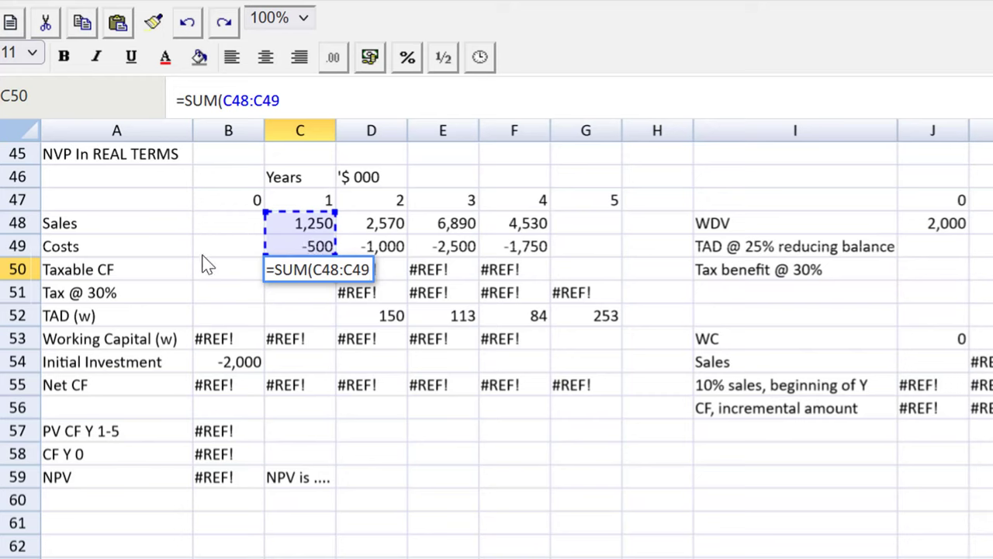
key("Return")
left_click(315, 272)
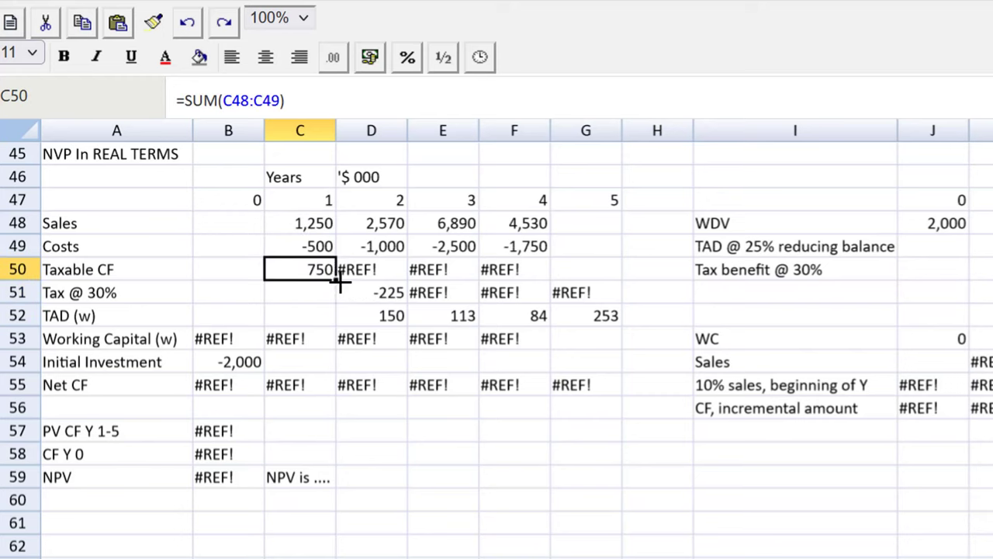
left_click_drag(336, 281, 528, 279)
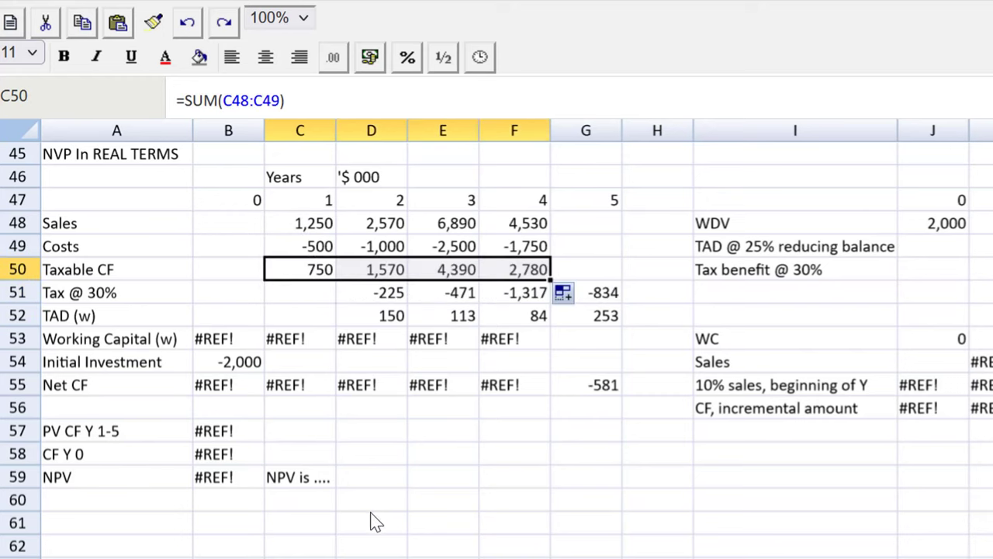
Step: Relink the working capital sales in K54:N54 to the uninflated sales, starting with =C48, and check the net cash flow formula in B55
left_click(383, 300)
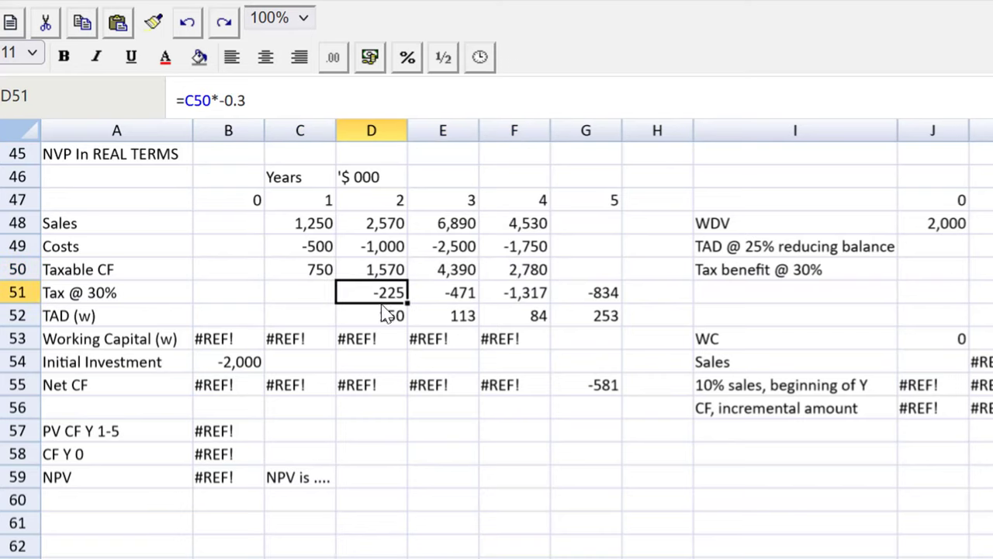
left_click(223, 345)
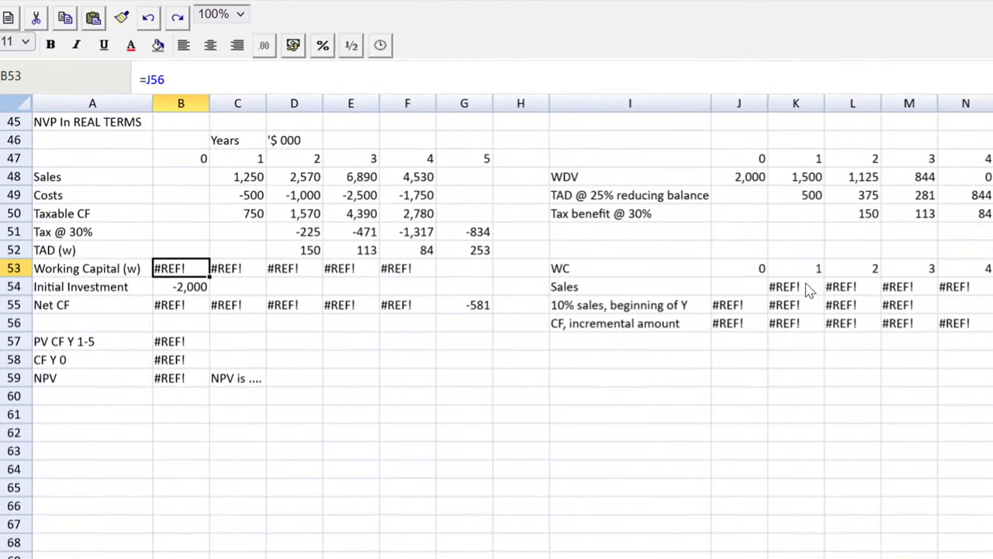
left_click(807, 286)
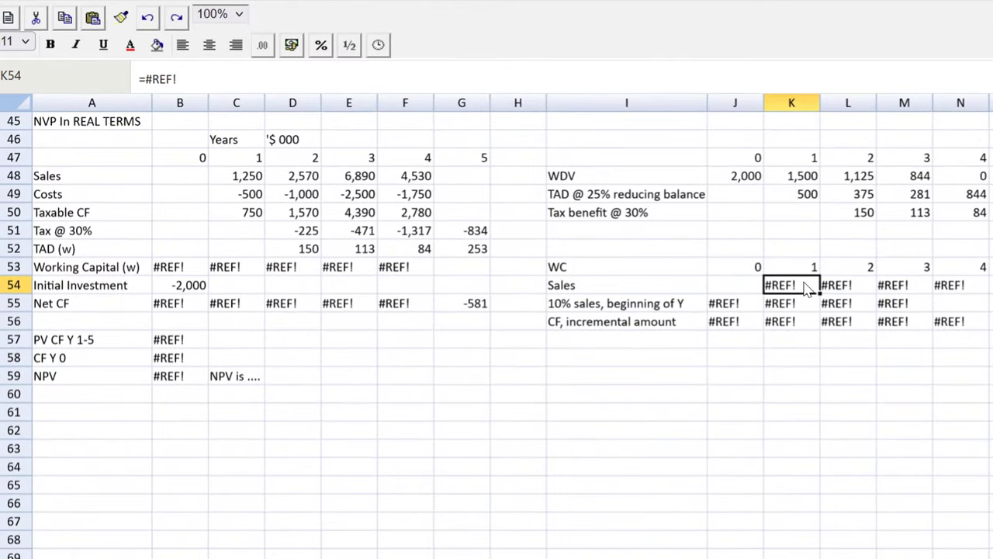
type("=")
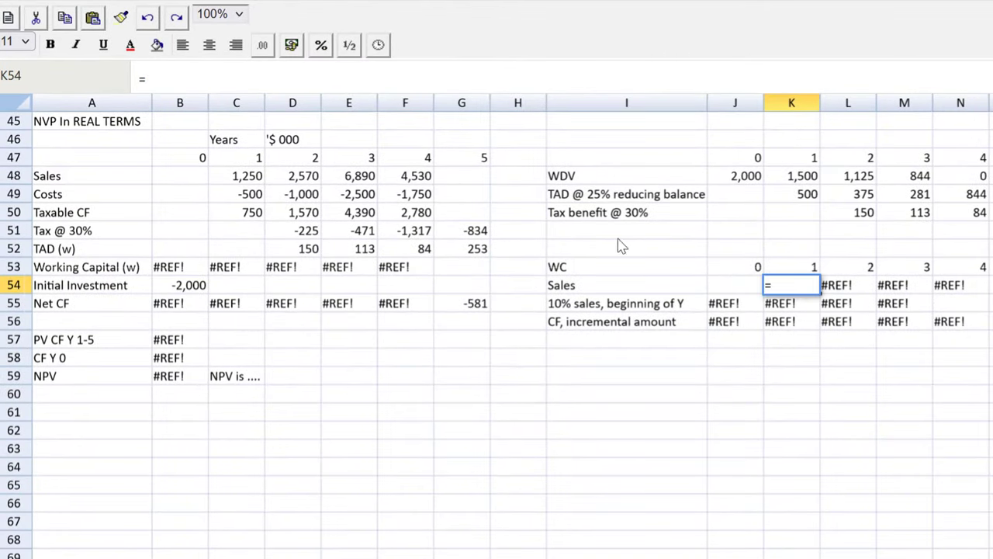
left_click(245, 180)
key("Return")
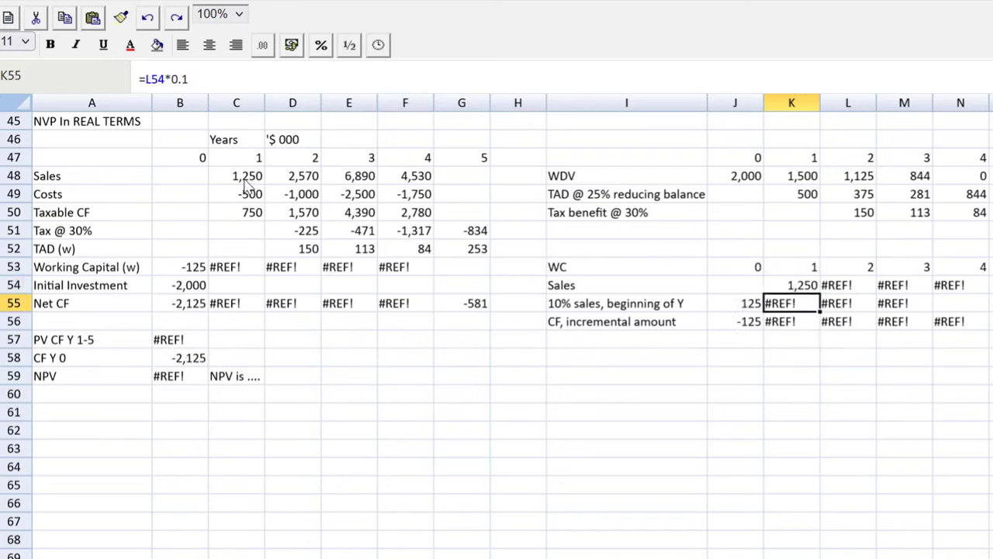
left_click(799, 285)
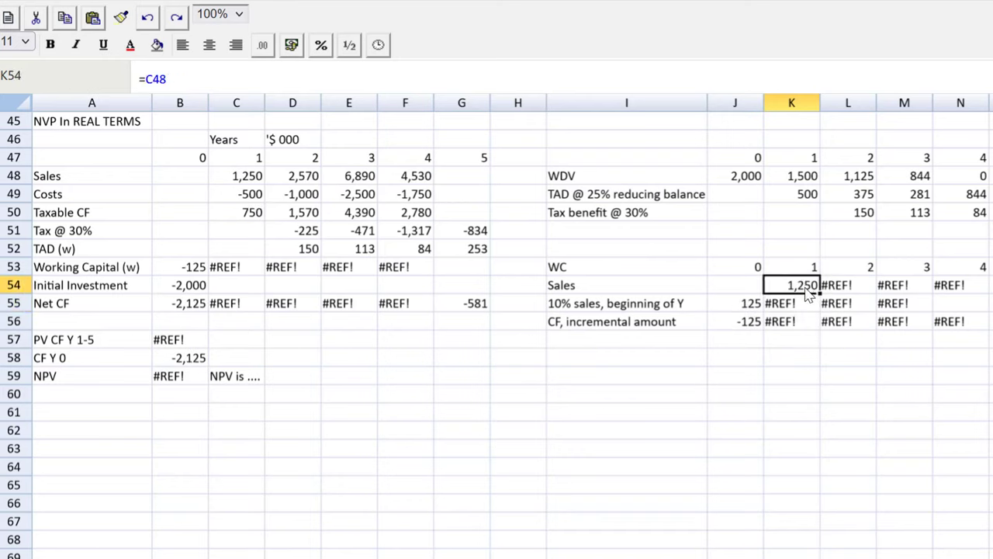
left_click_drag(866, 291, 961, 293)
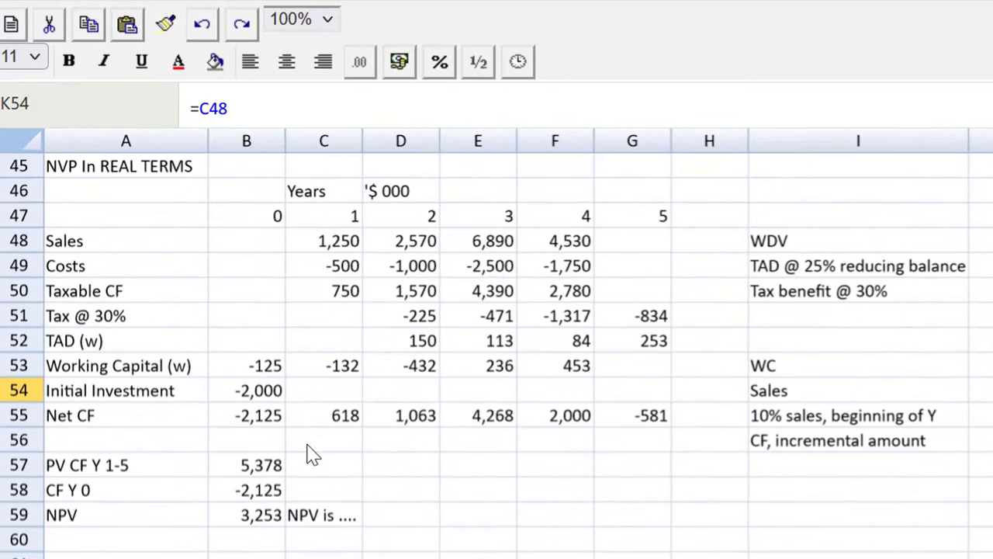
left_click(256, 423)
left_click(264, 109)
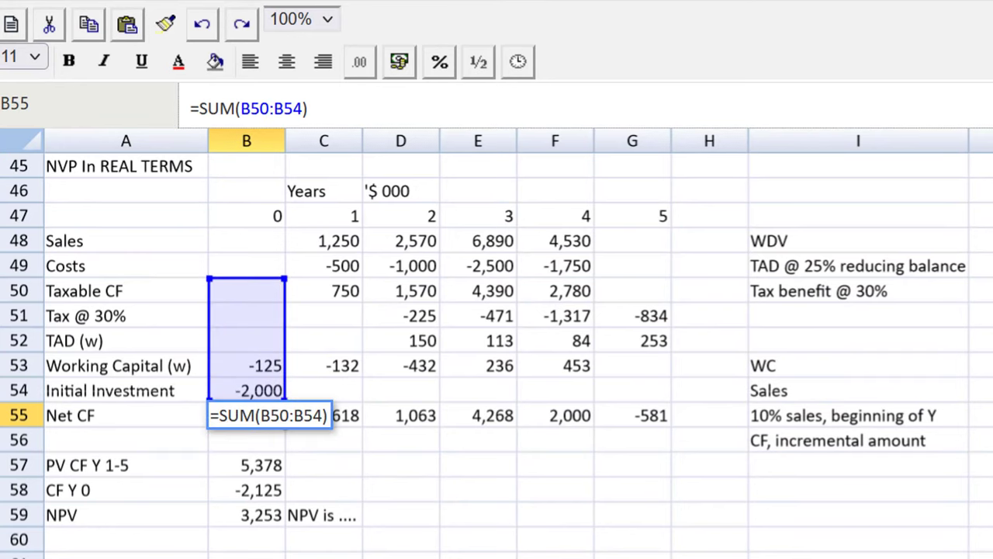
left_click(555, 558)
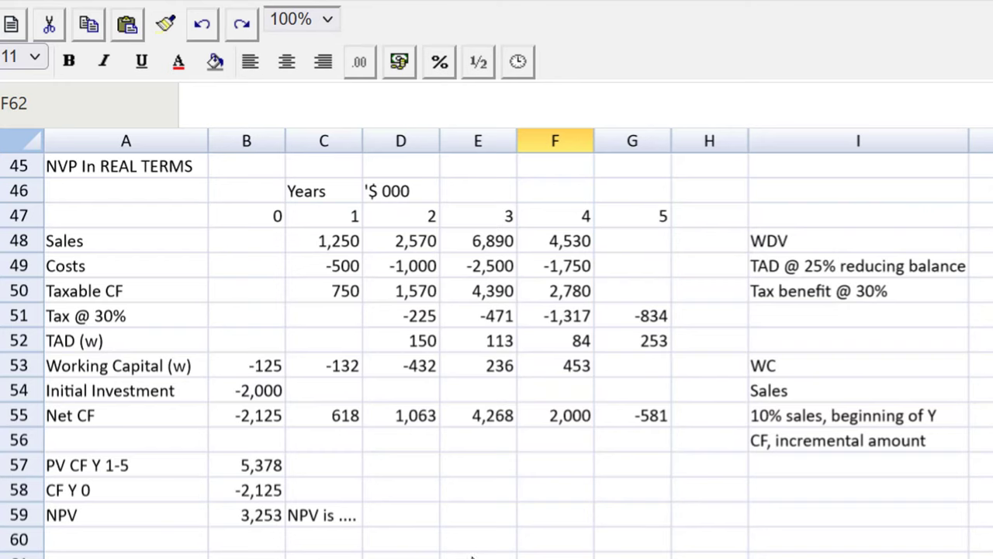
Step: Label E58 "Real DR", F58 "General I" and G58 "Nominal DR"
left_click(465, 500)
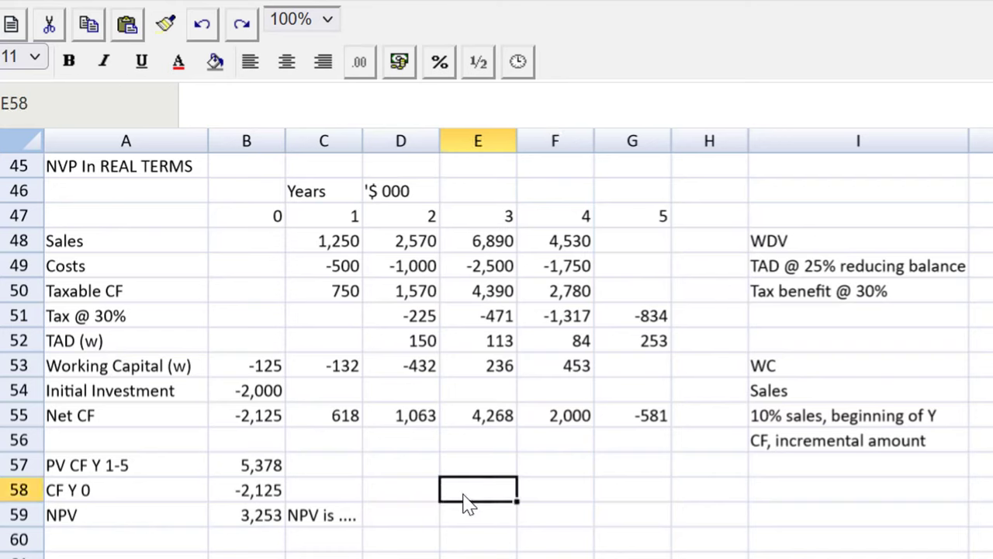
type("Real")
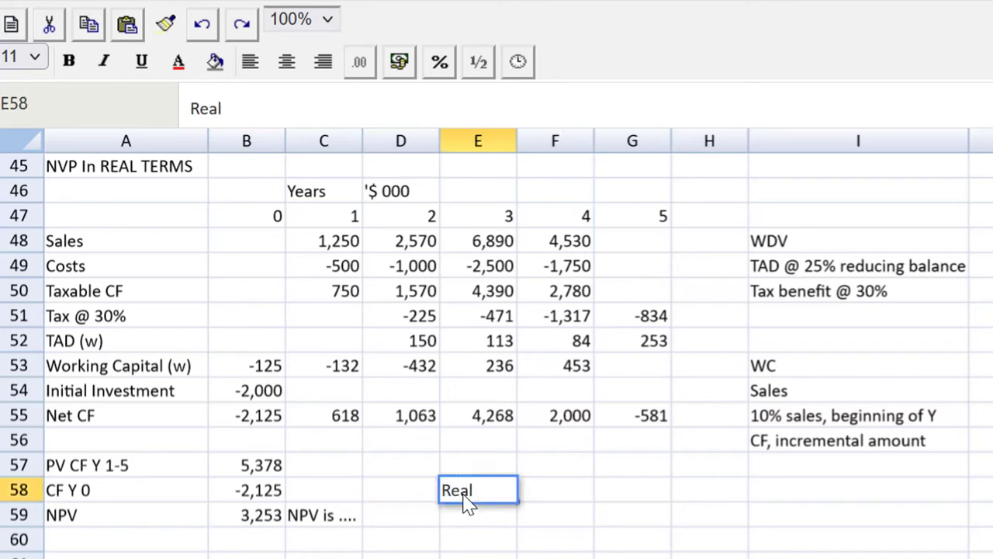
type(" DR")
key("Tab")
type("General I")
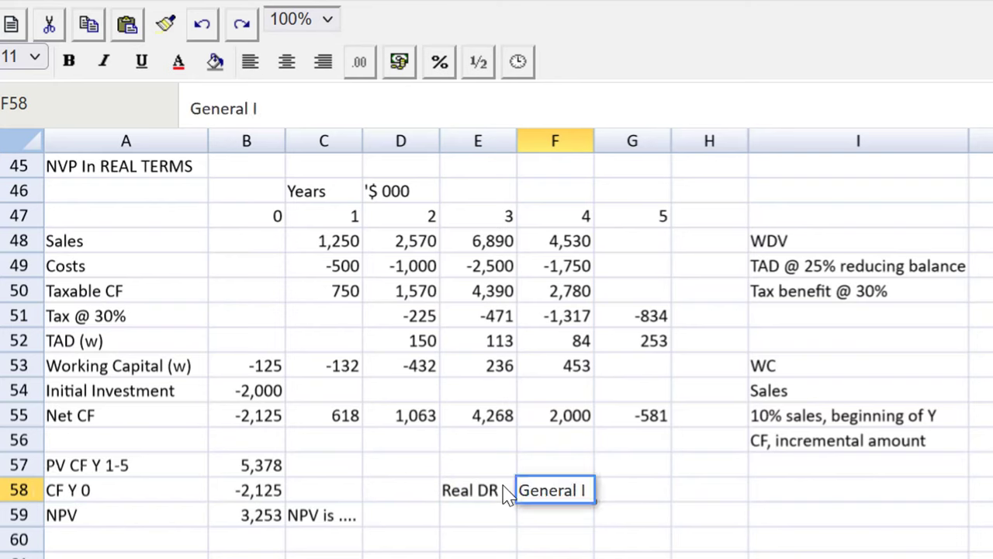
key("Tab")
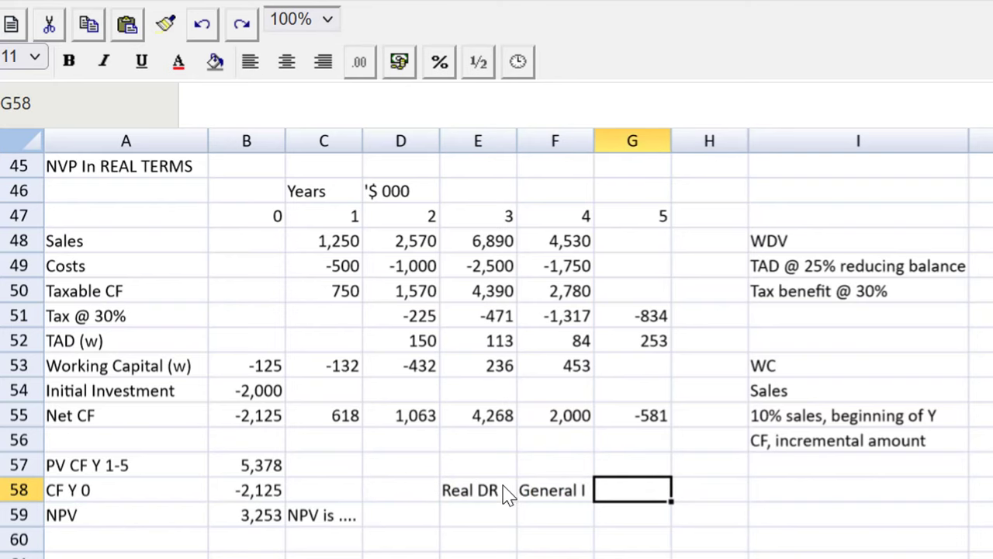
type("Nominal DR")
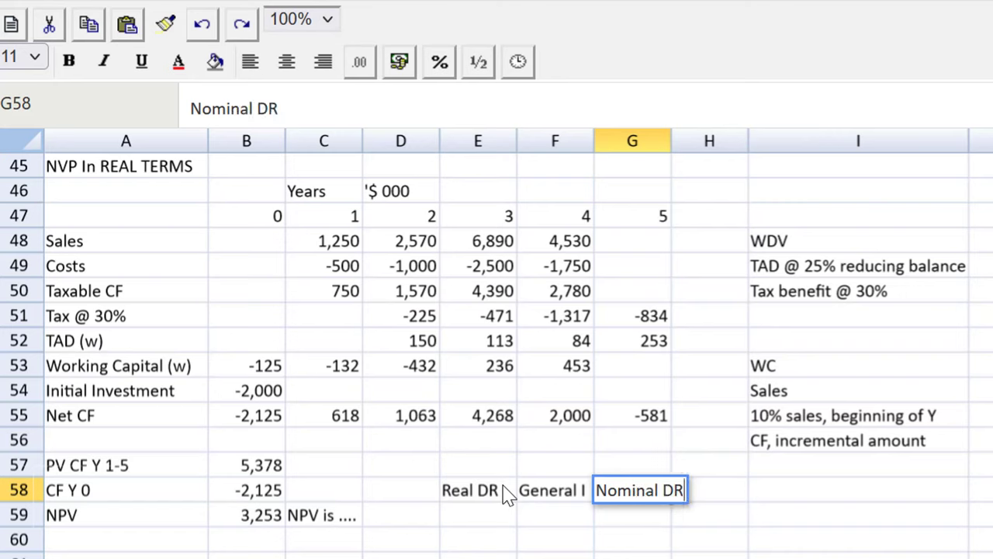
key("Return")
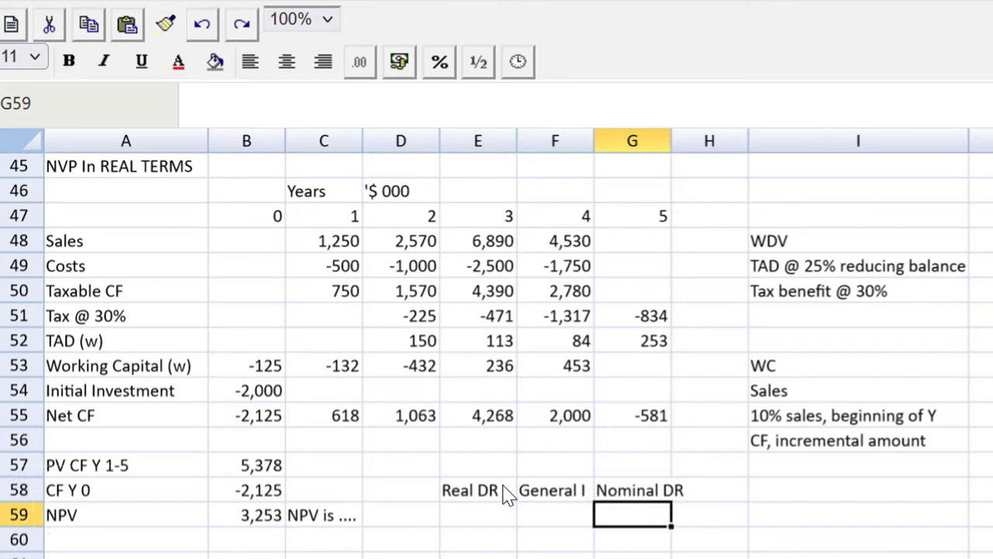
Step: Enter 1.12 in G59 under the Nominal DR heading
type("1.1")
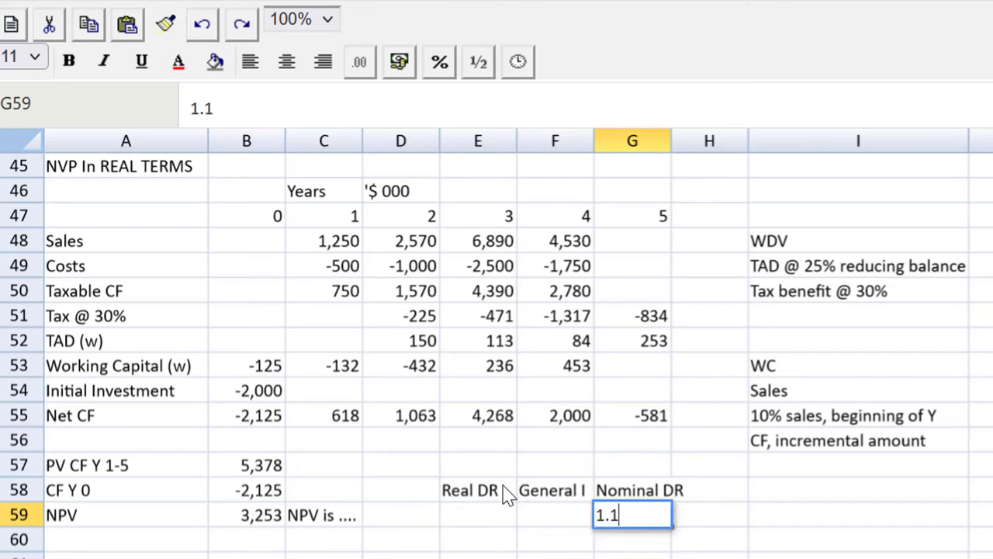
type("2")
key("Return")
key("Left")
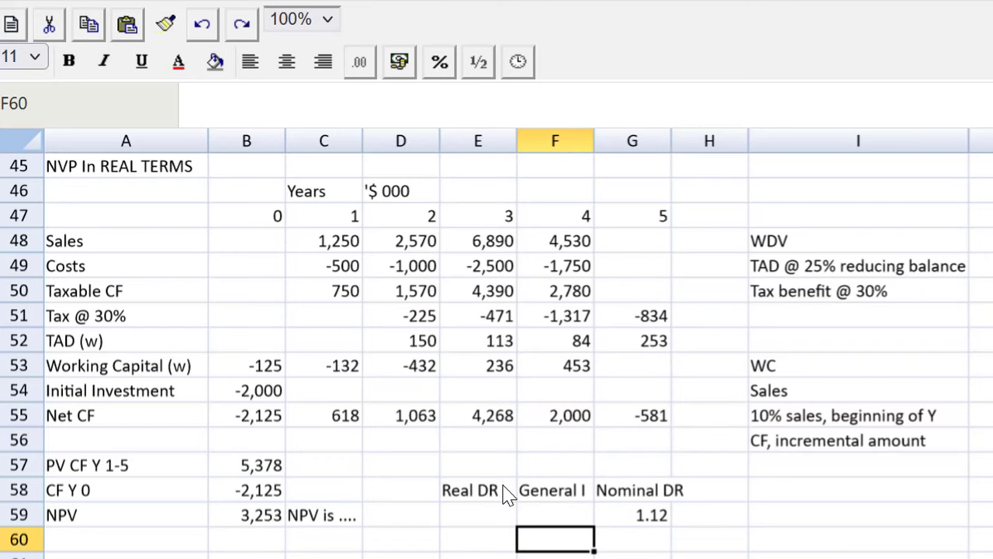
key("Up")
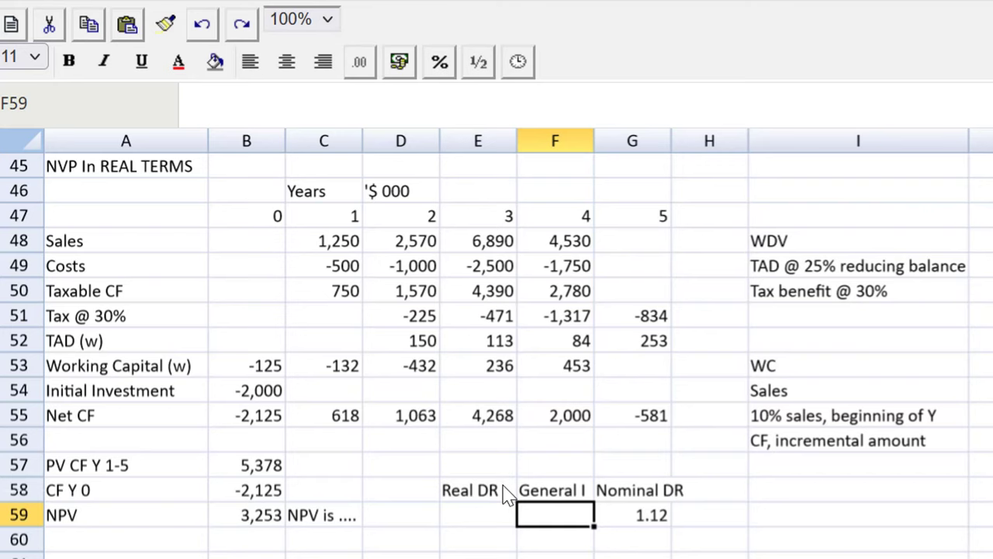
Step: Enter 1.047 in F59 under General I and calculate the real discount rate in E59 as =G59/F59
type("1.047")
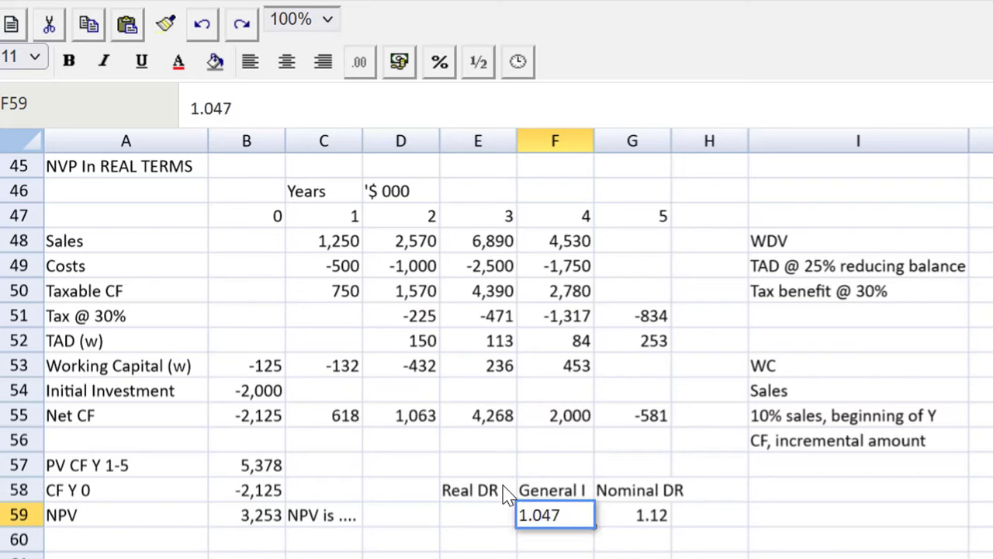
key("Return")
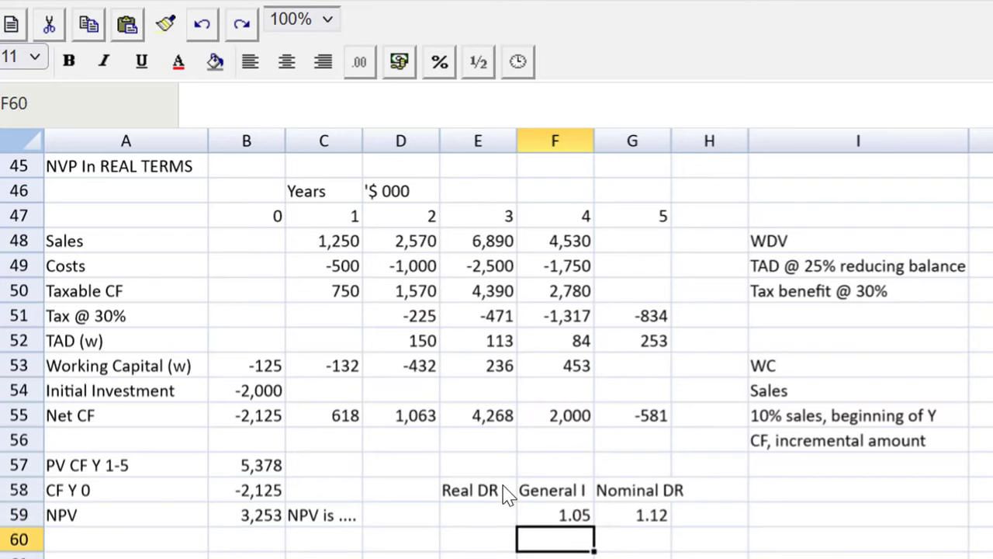
left_click(480, 522)
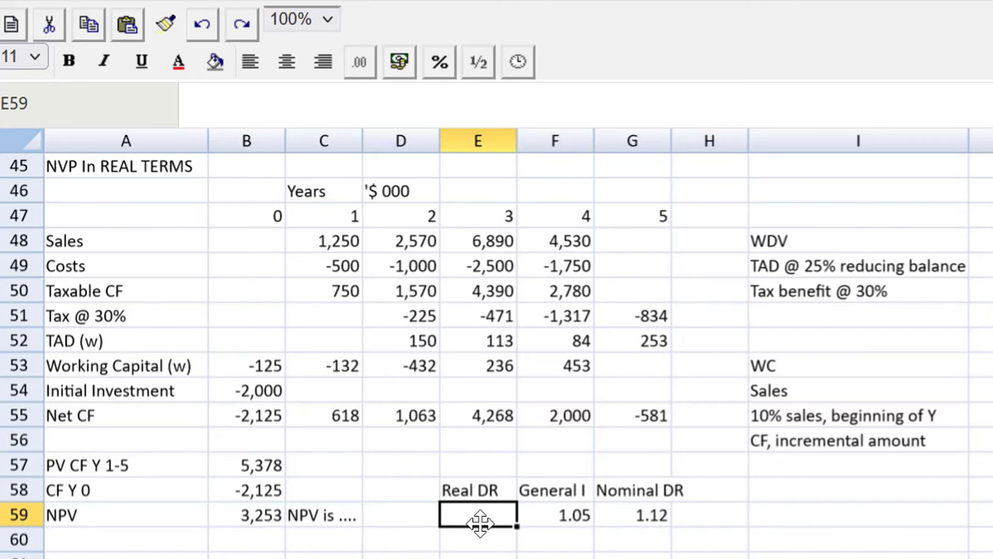
type("=")
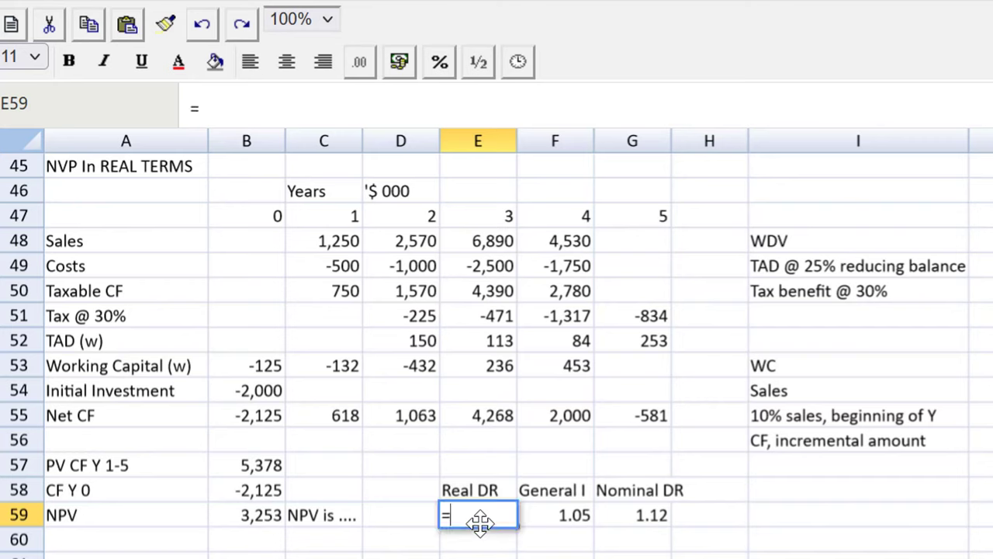
left_click(630, 515)
type("/")
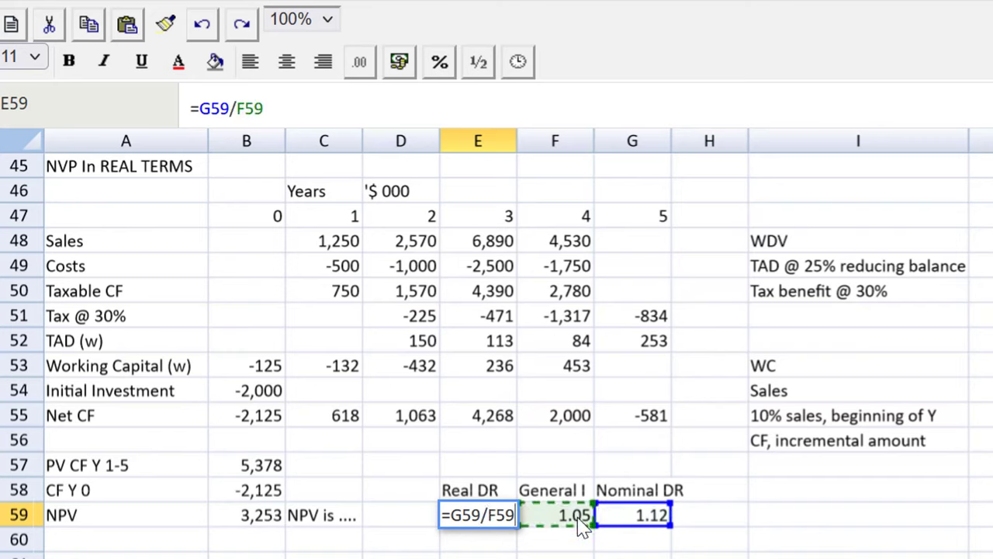
key("Return")
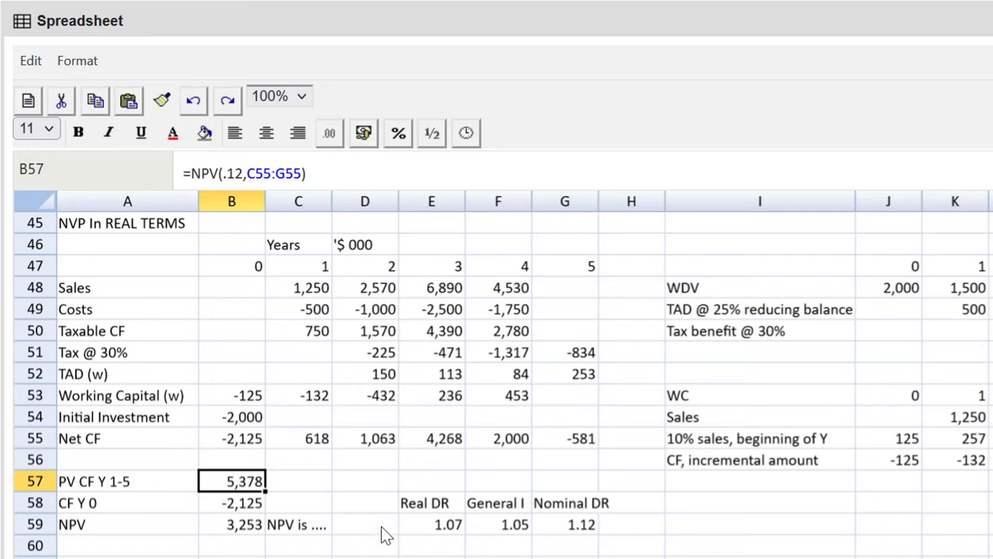
Step: Insert E59-1 as the discount rate in the NPV formula in B57
left_click(242, 172)
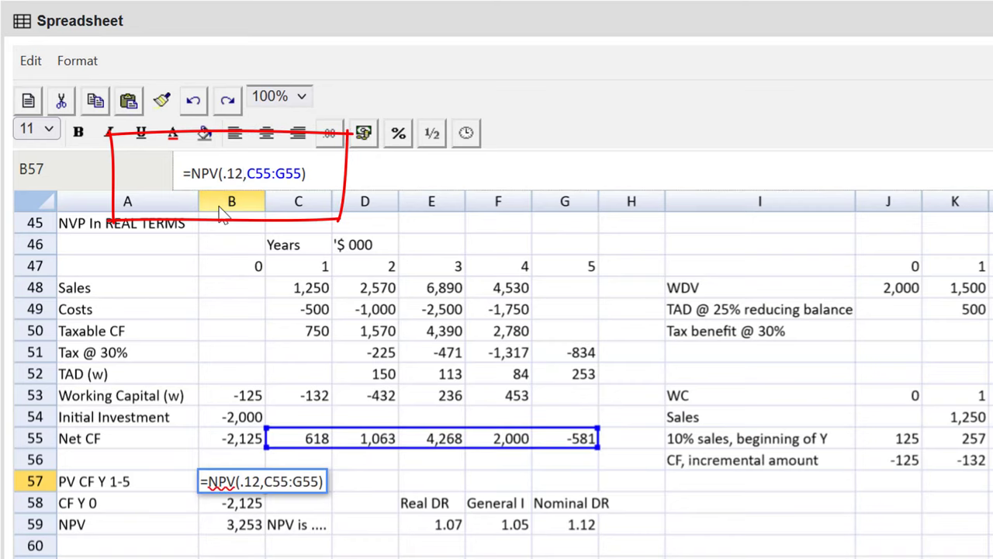
key("Left")
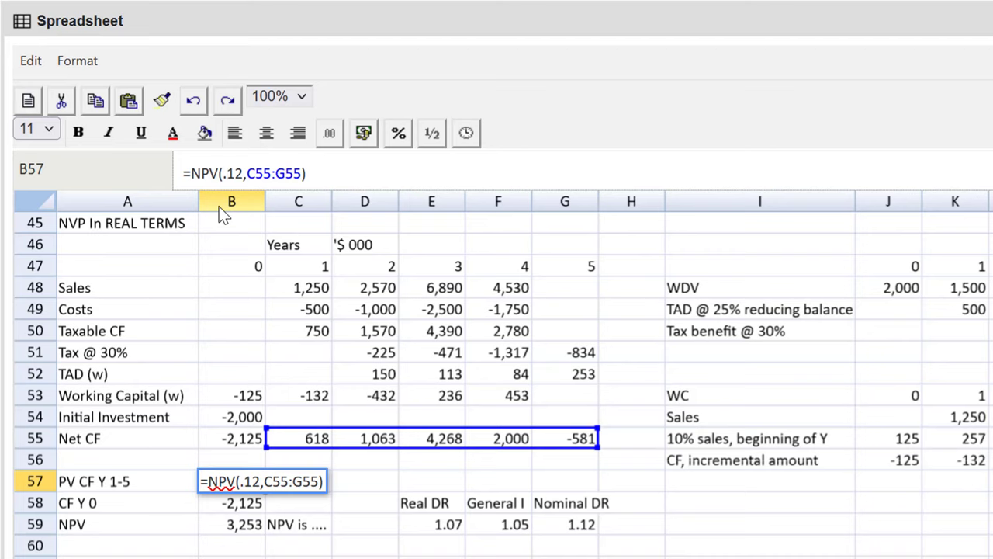
key("Left")
key("Left")
key("Left")
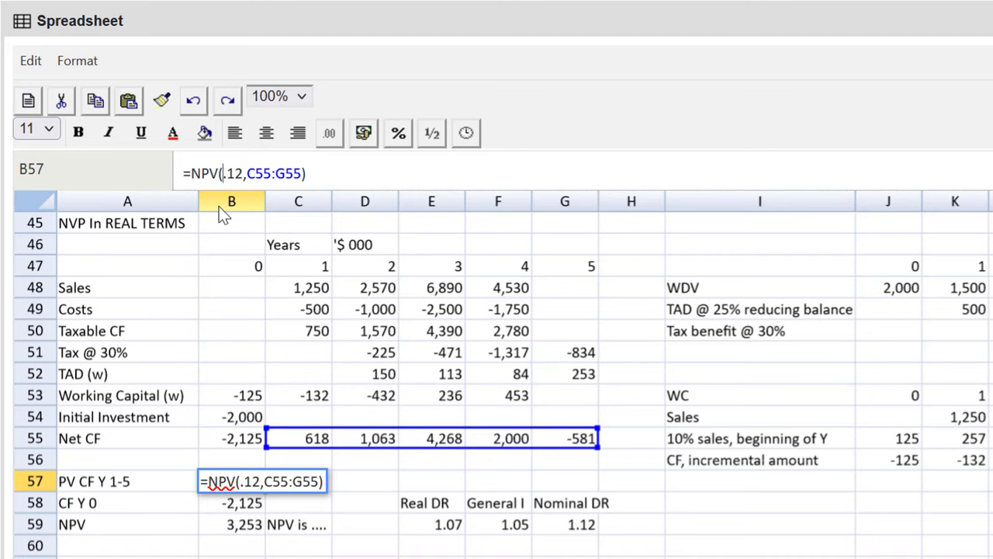
left_click(433, 534)
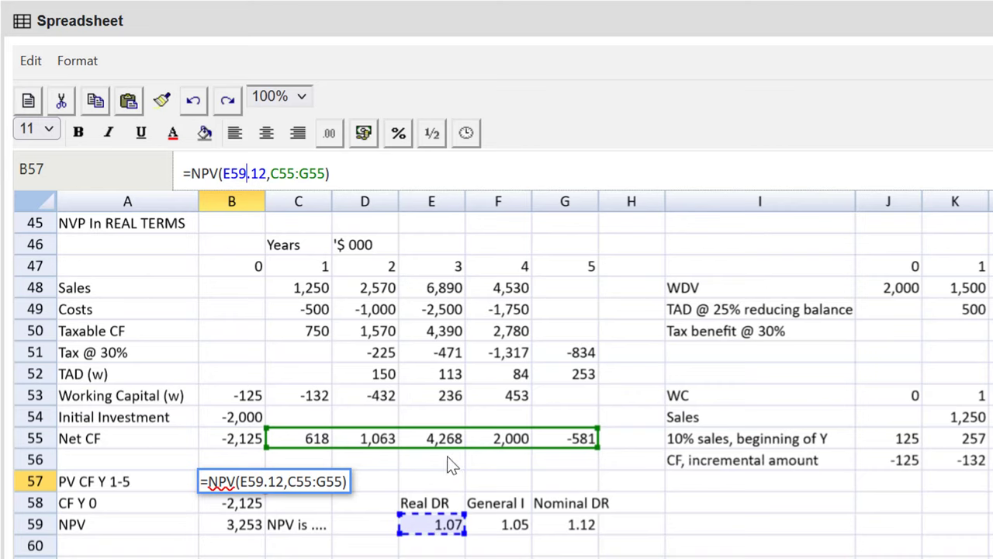
type("-1")
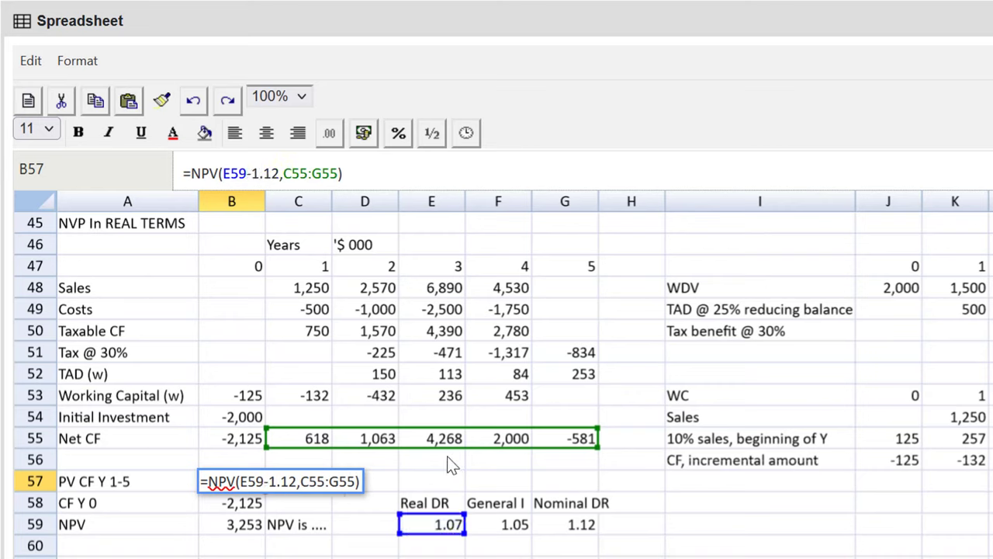
key("Tab")
key("Tab")
key("Left")
key("Left")
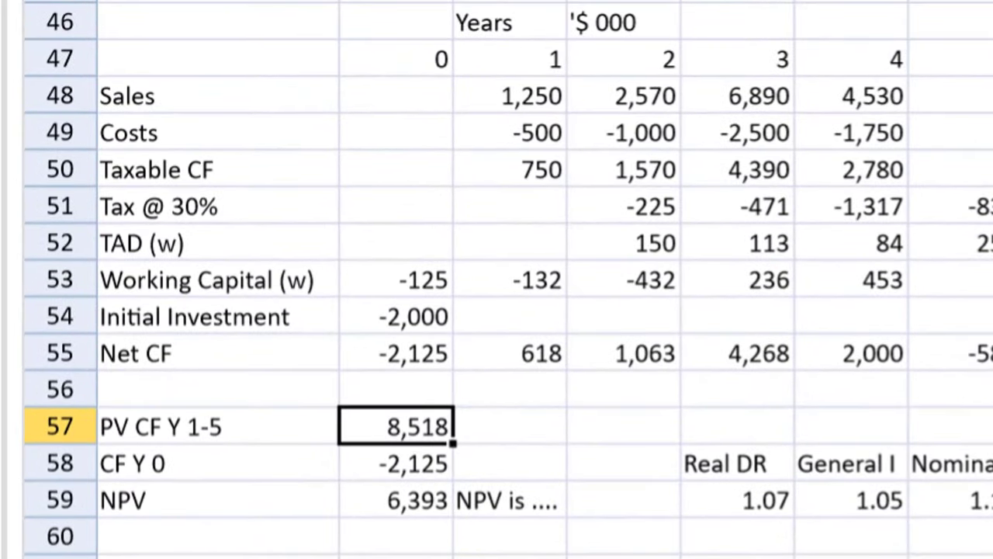
Step: Remove the leftover nominal-rate decimals in B57 so the formula reads =NPV(E59-1,C55:G55)
key("F2")
key("BackSpace")
key("BackSpace")
key("BackSpace")
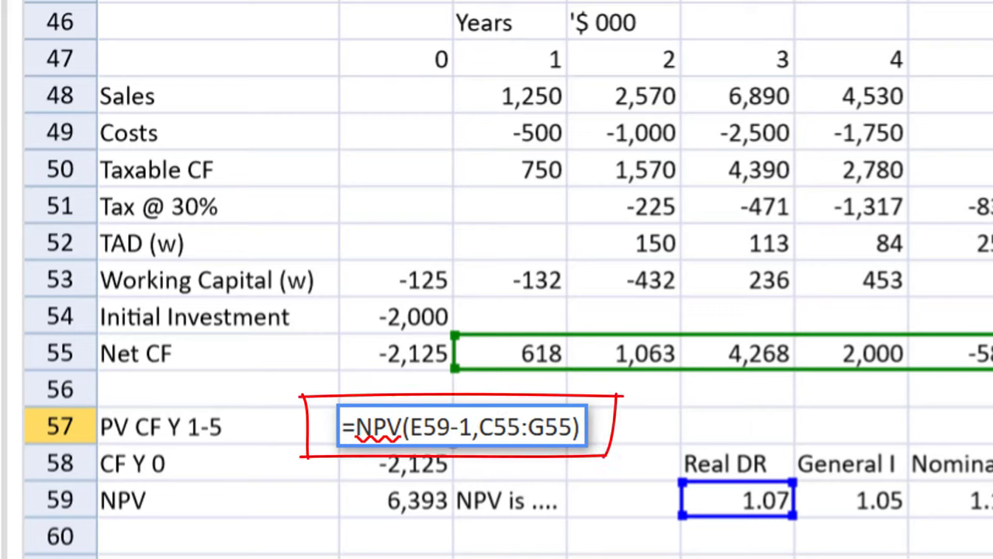
key("Return")
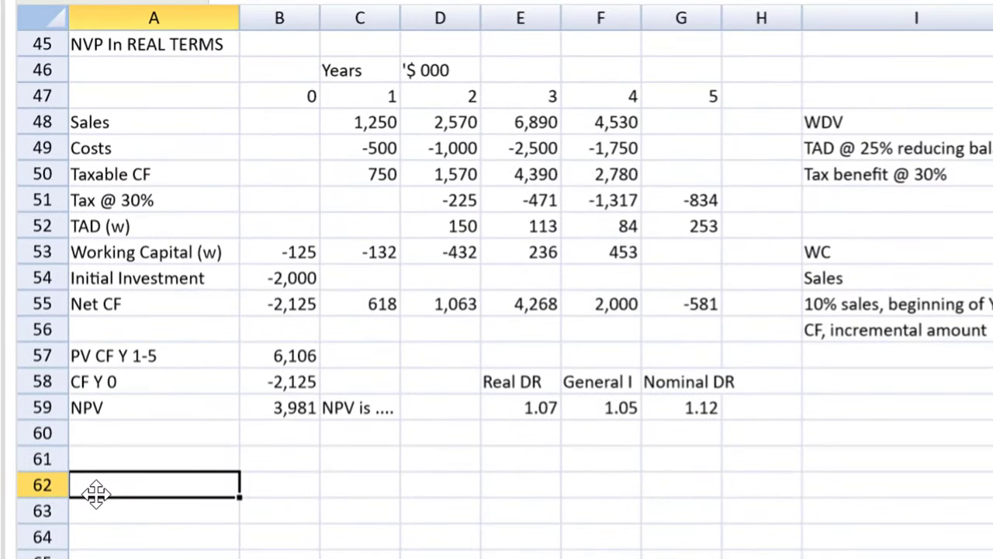
Step: Add an "IRR" row in A62:B62 with the formula =IRR(B55:G55), formatted as a percentage with one decimal place
type("IRR")
key("Tab")
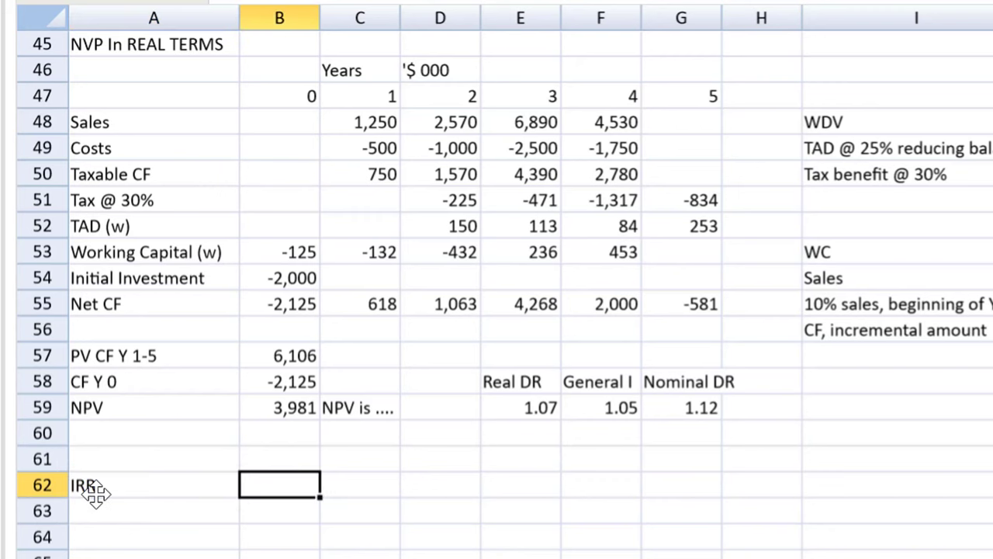
type("=")
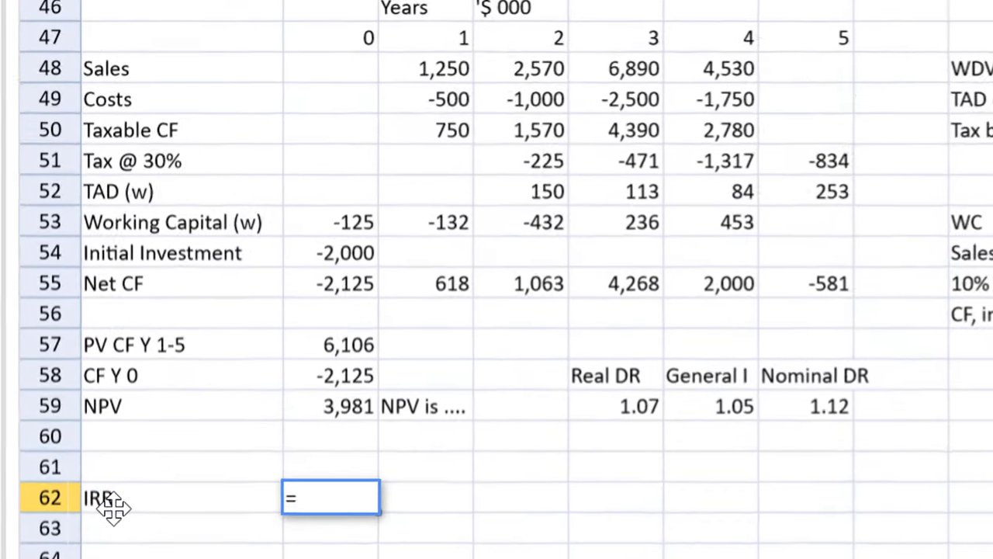
type("IRR")
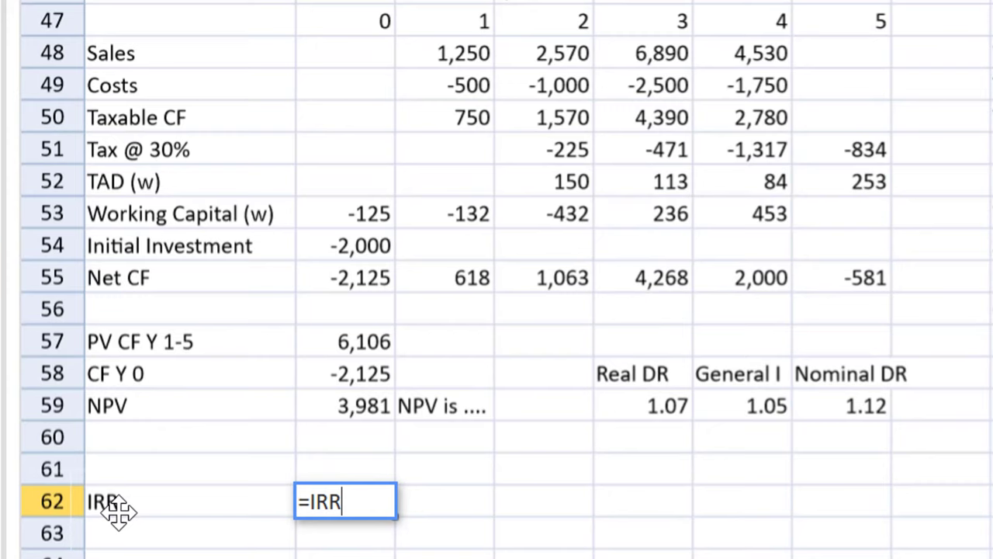
type("(")
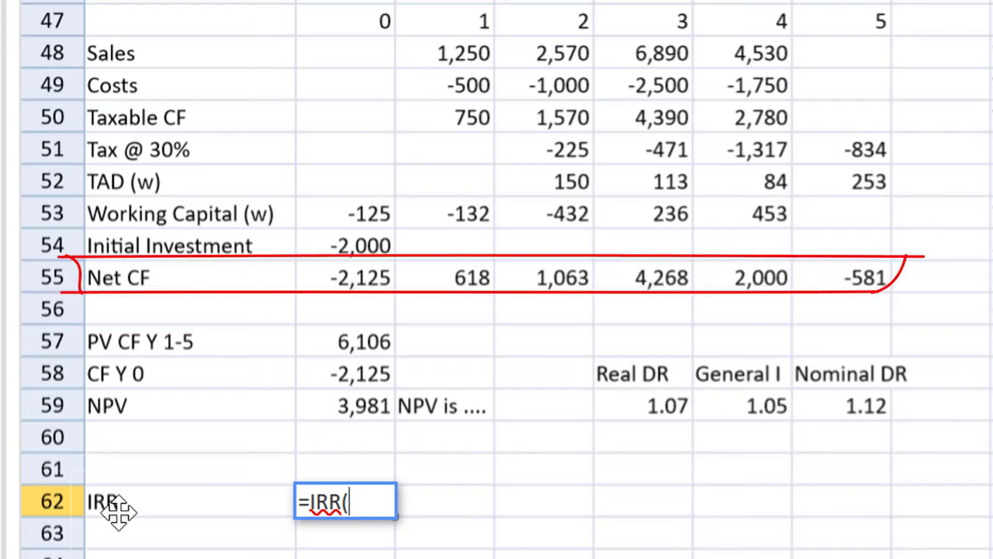
left_click(370, 256)
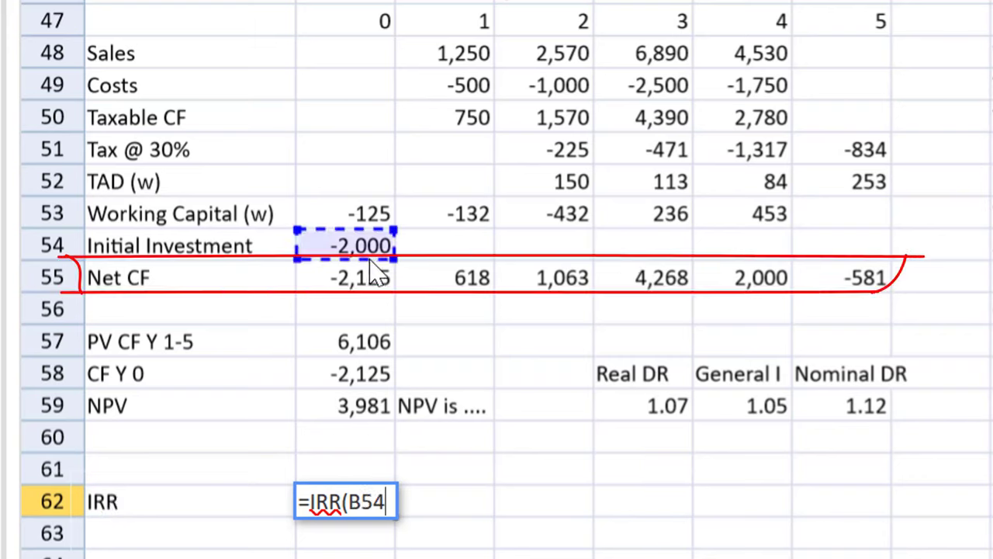
left_click(377, 274)
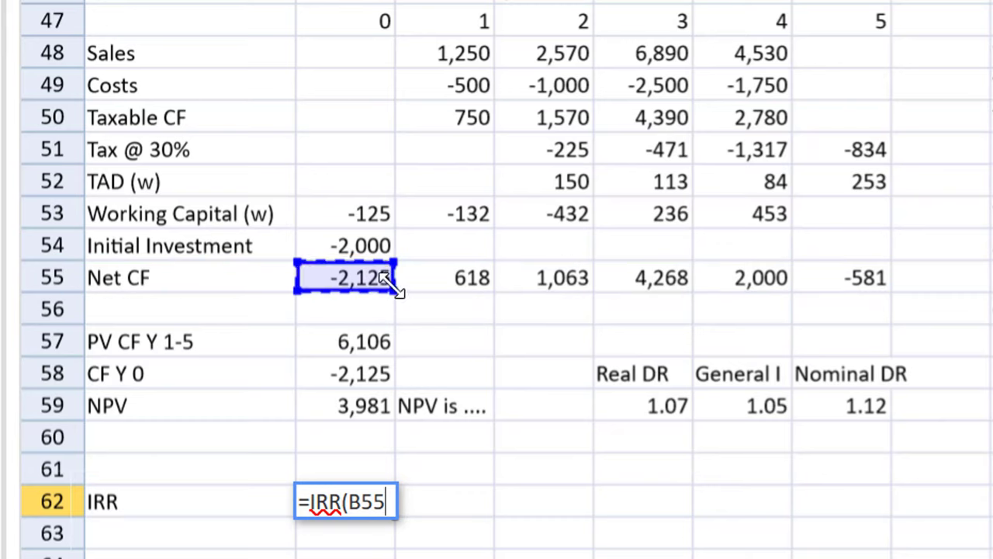
left_click(392, 283)
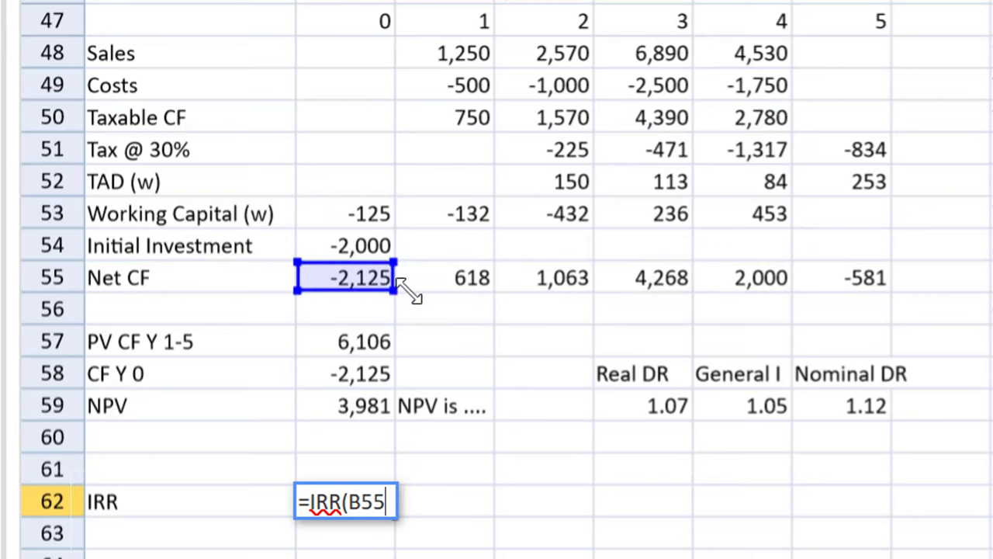
left_click_drag(396, 281, 816, 284)
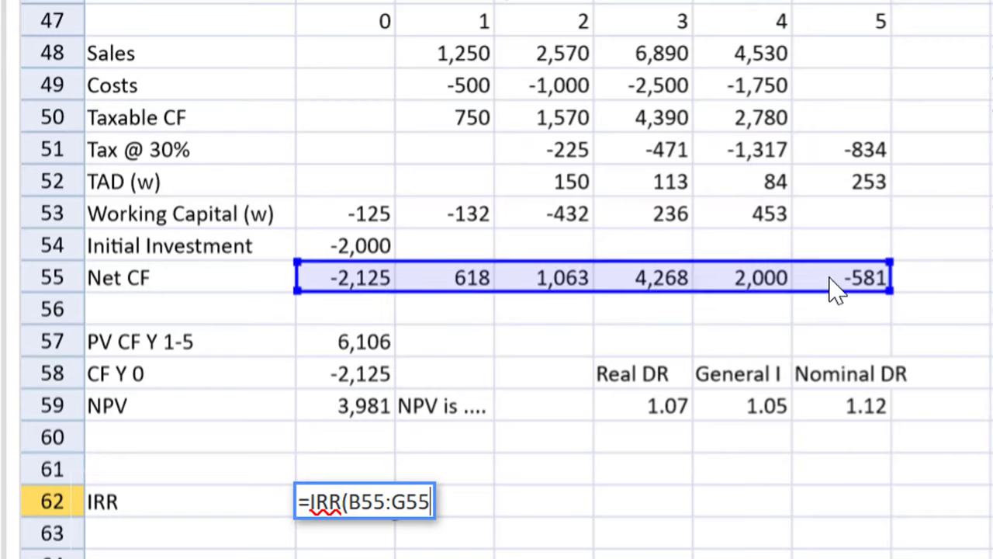
type(")")
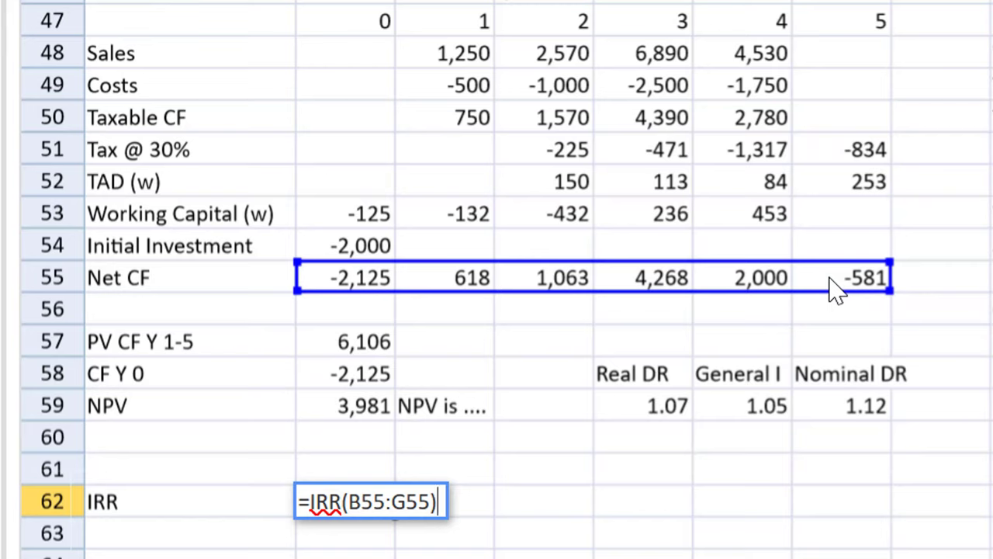
key("Return")
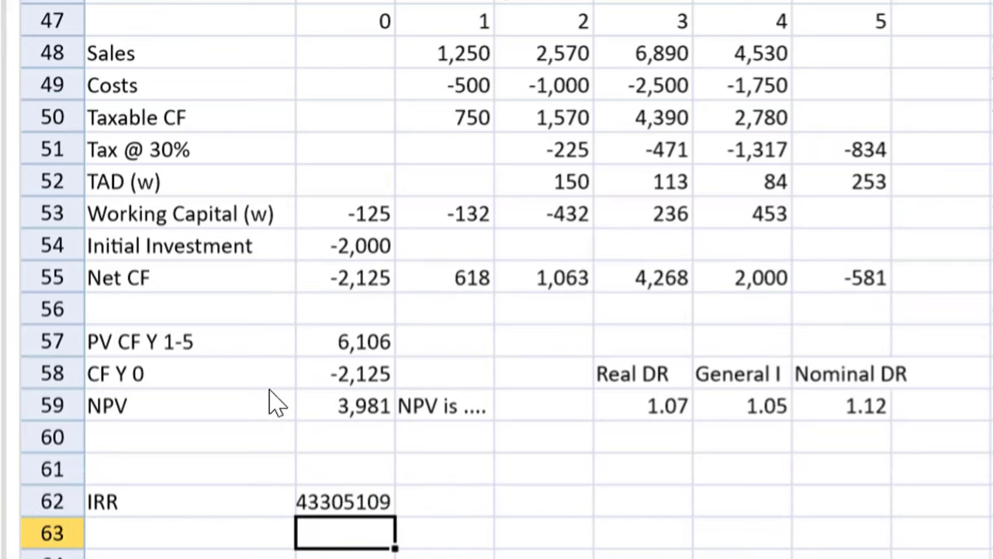
left_click(312, 500)
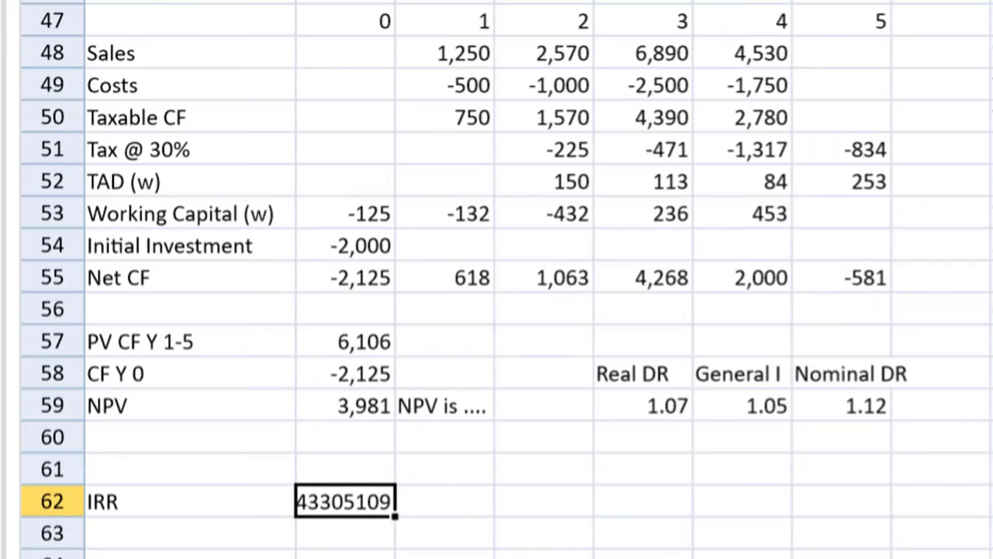
key("ctrl+shift+5")
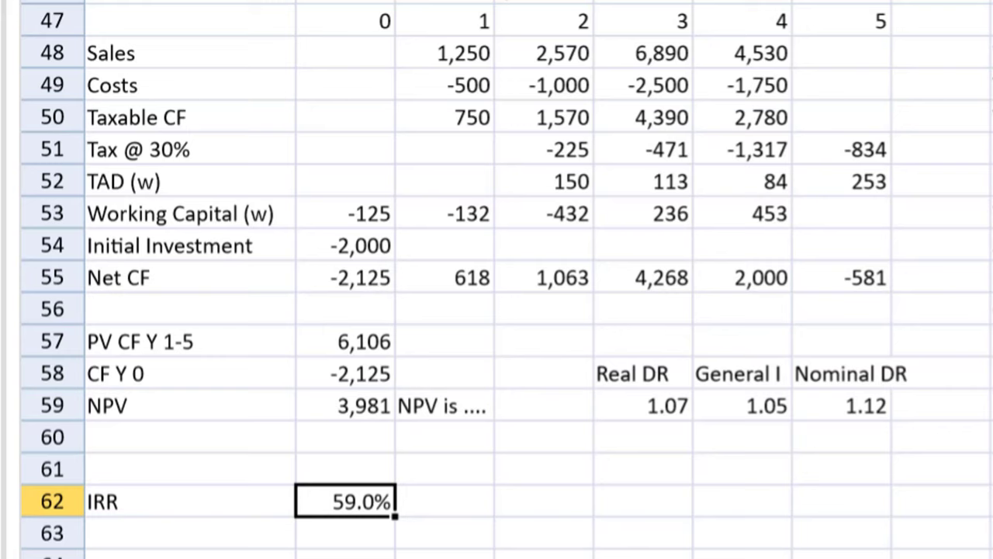
Step: Test the IRR by replacing the discount rate in B57 so the formula reads =NPV(0.590,C55:G55)
key("Up")
key("Up")
key("Up")
key("Up")
left_click(381, 510)
left_click(366, 347)
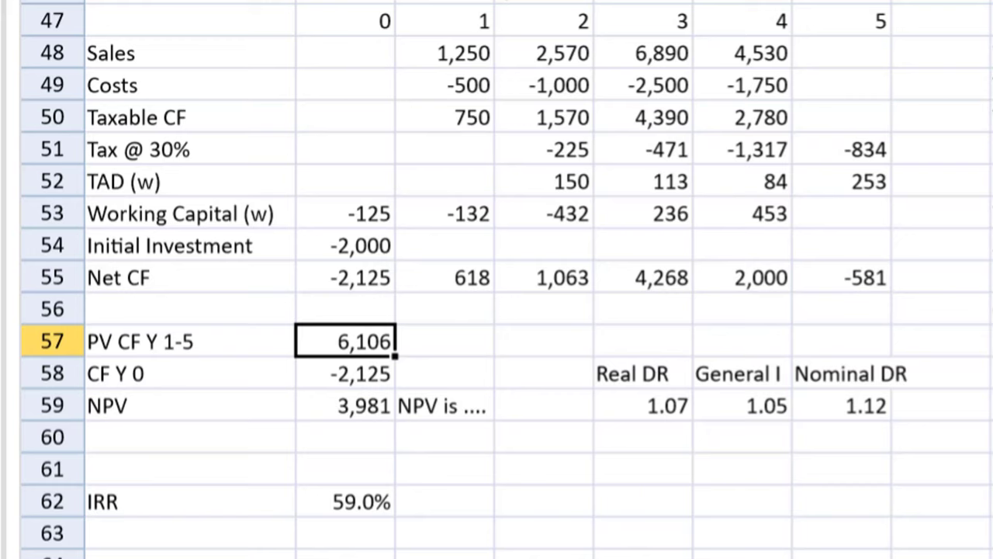
key("F2")
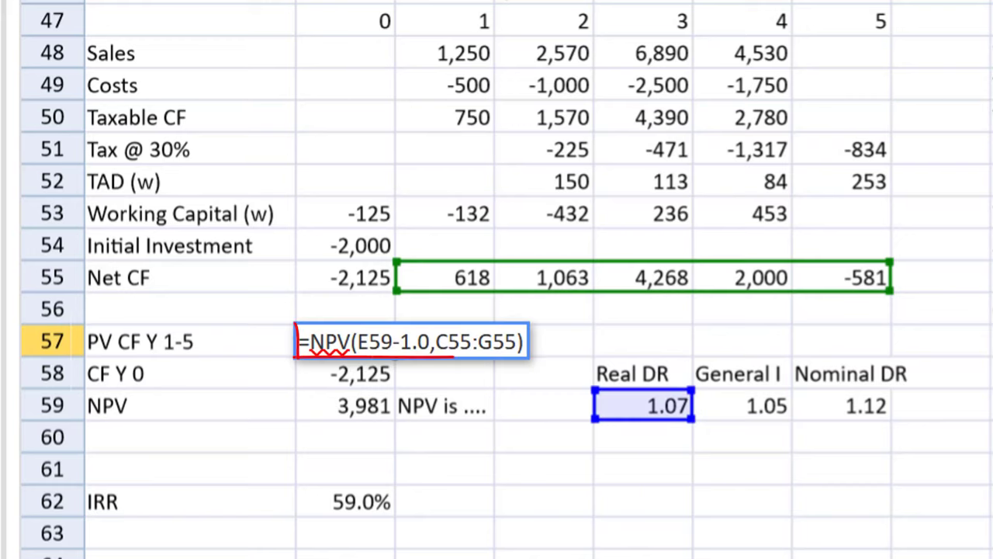
key("Delete")
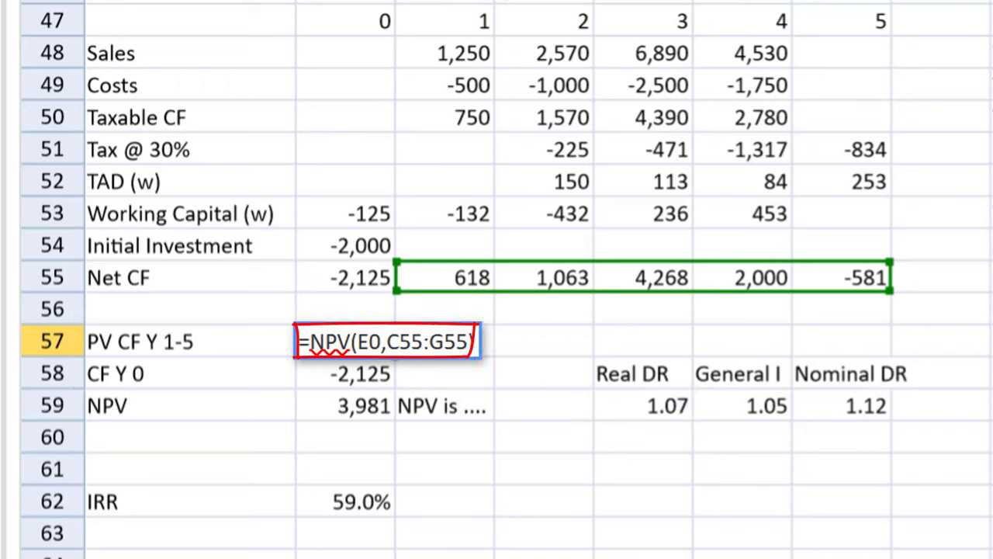
key("BackSpace")
type("0.")
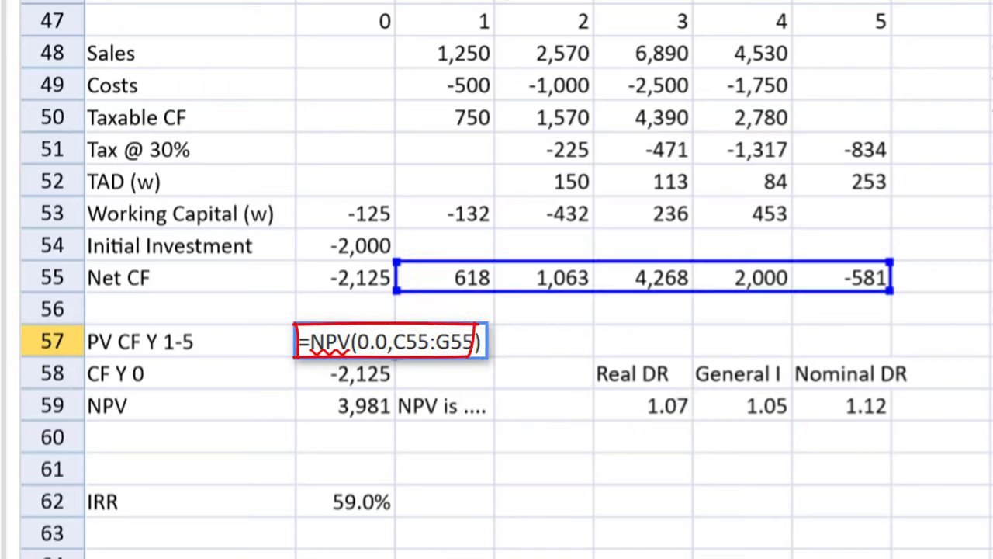
type("59")
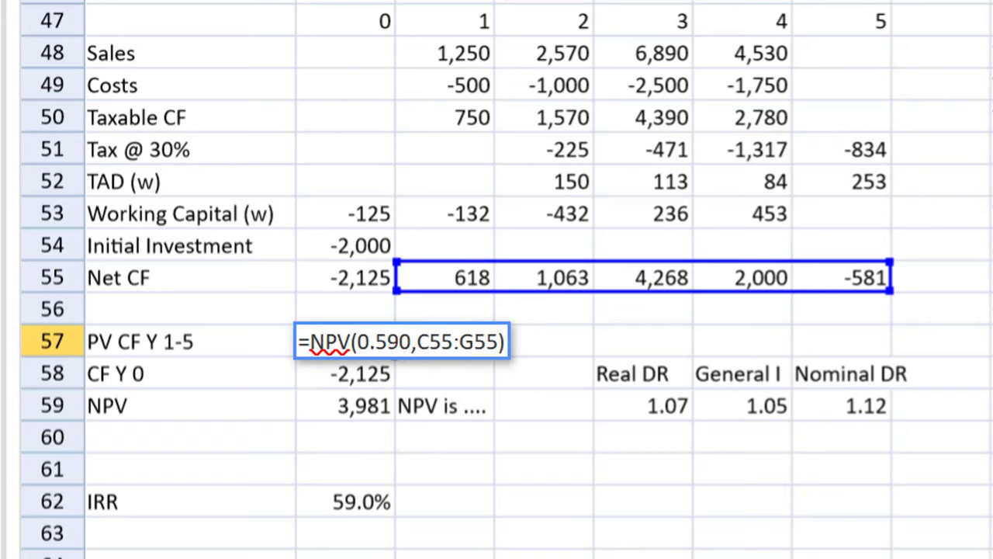
key("Return")
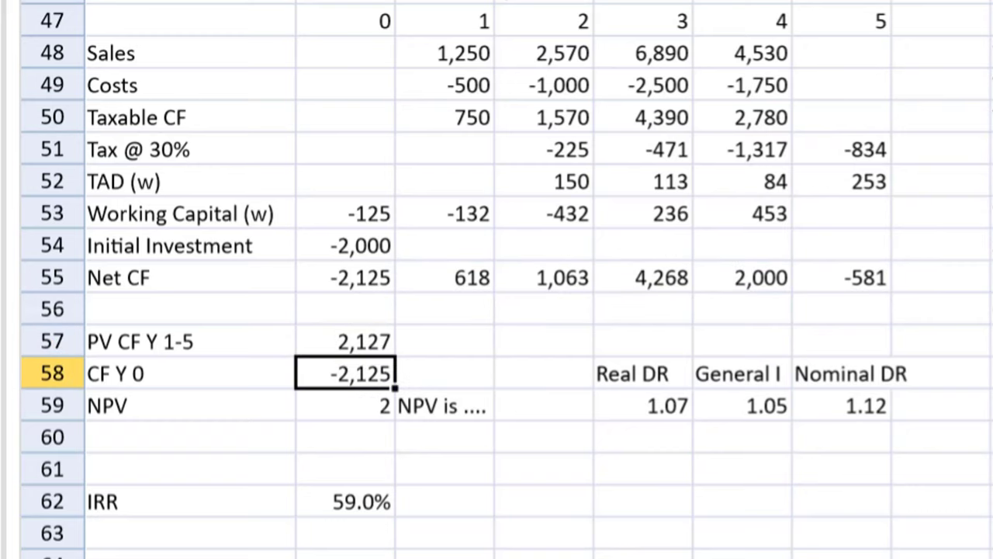